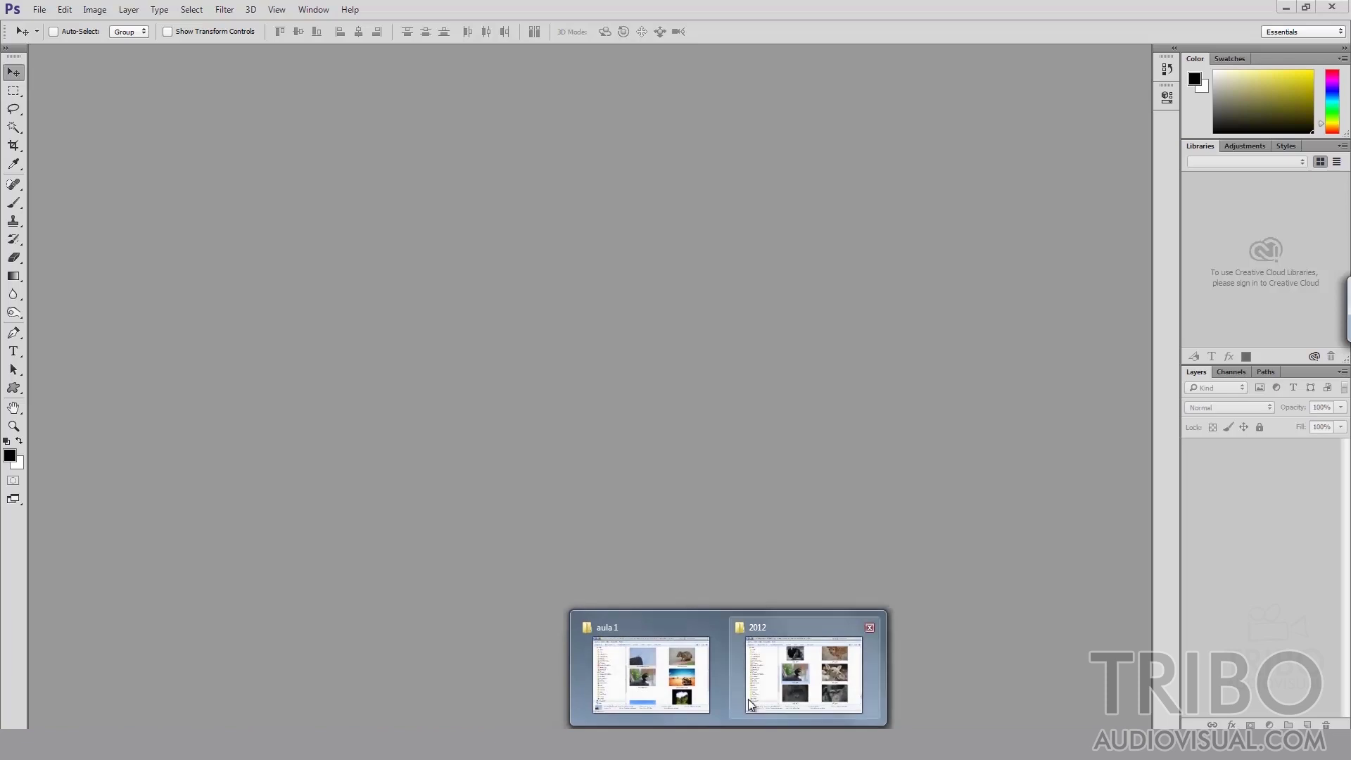
Drag the 002-rodolfomiro photo from the aula 1 folder into Photoshop, then close it
click(674, 668)
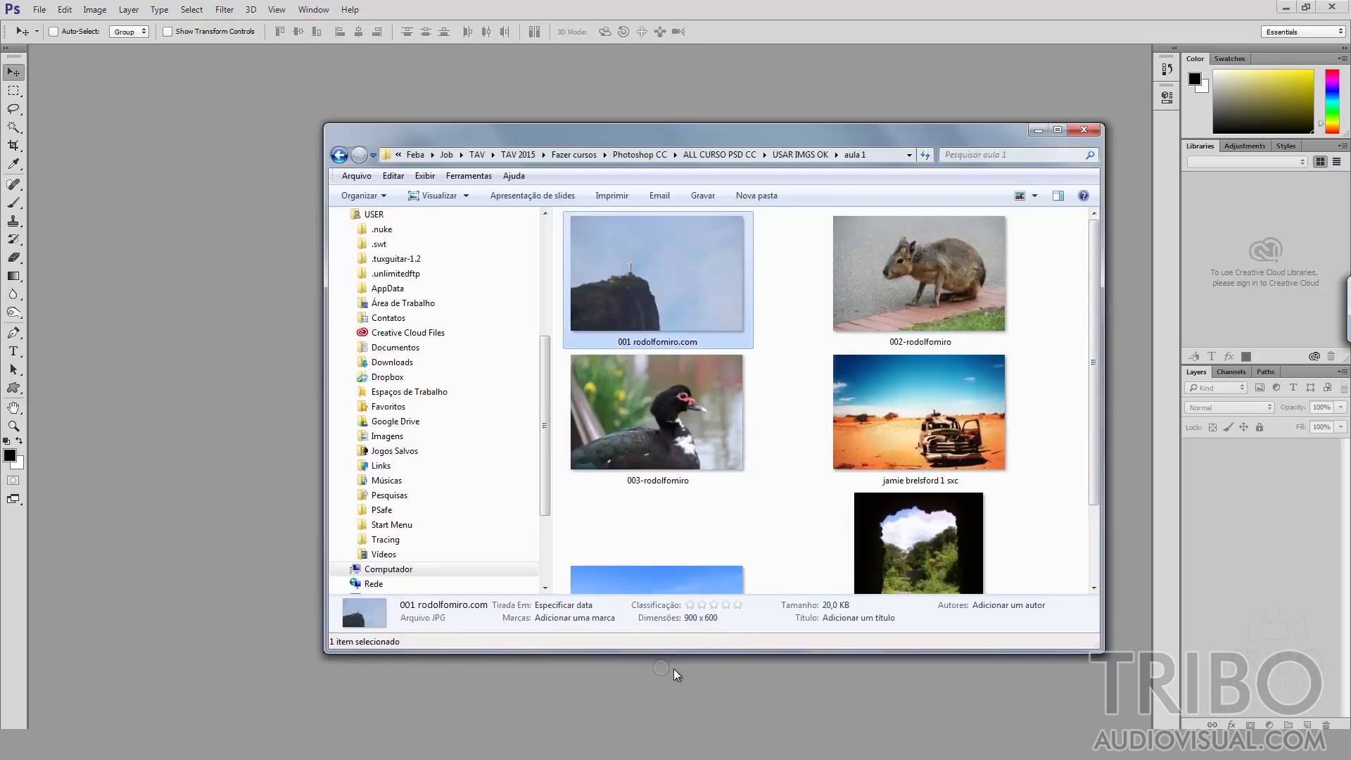
click(631, 381)
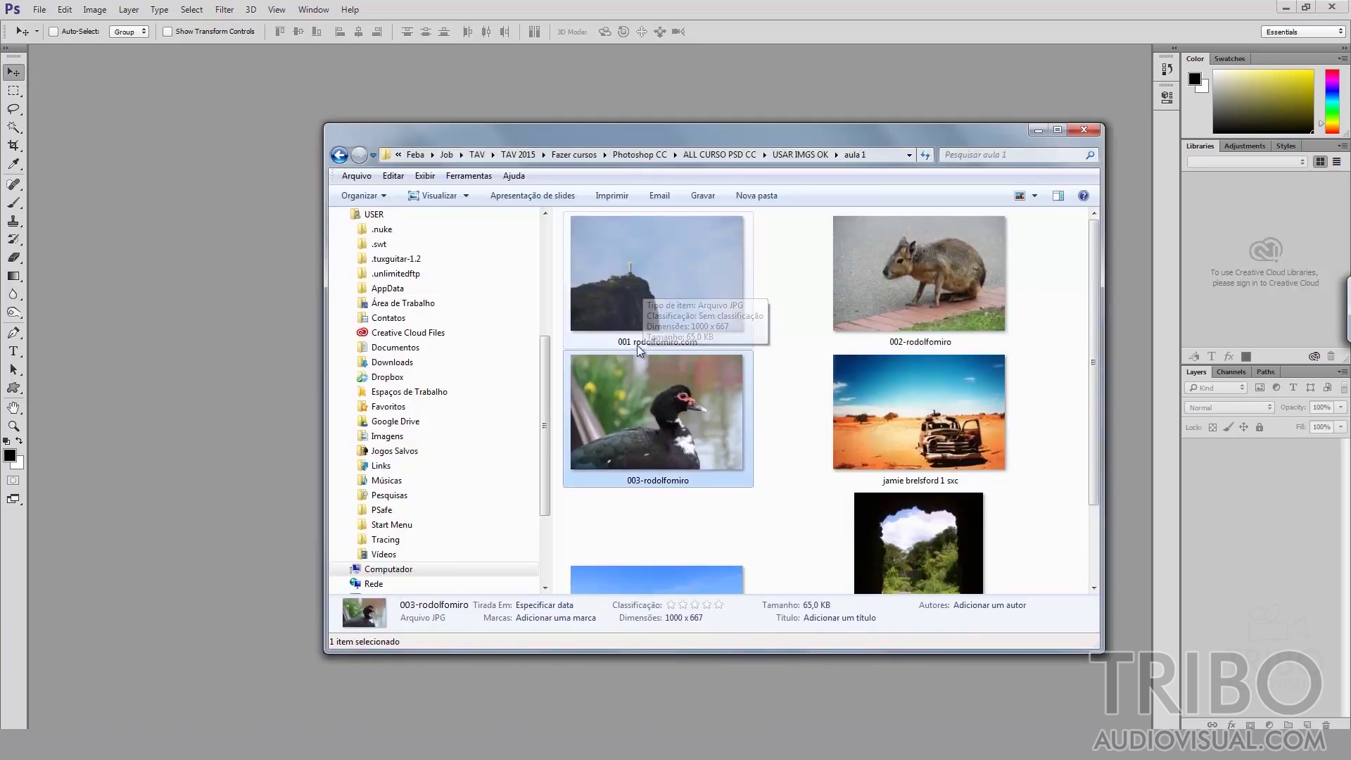
click(898, 289)
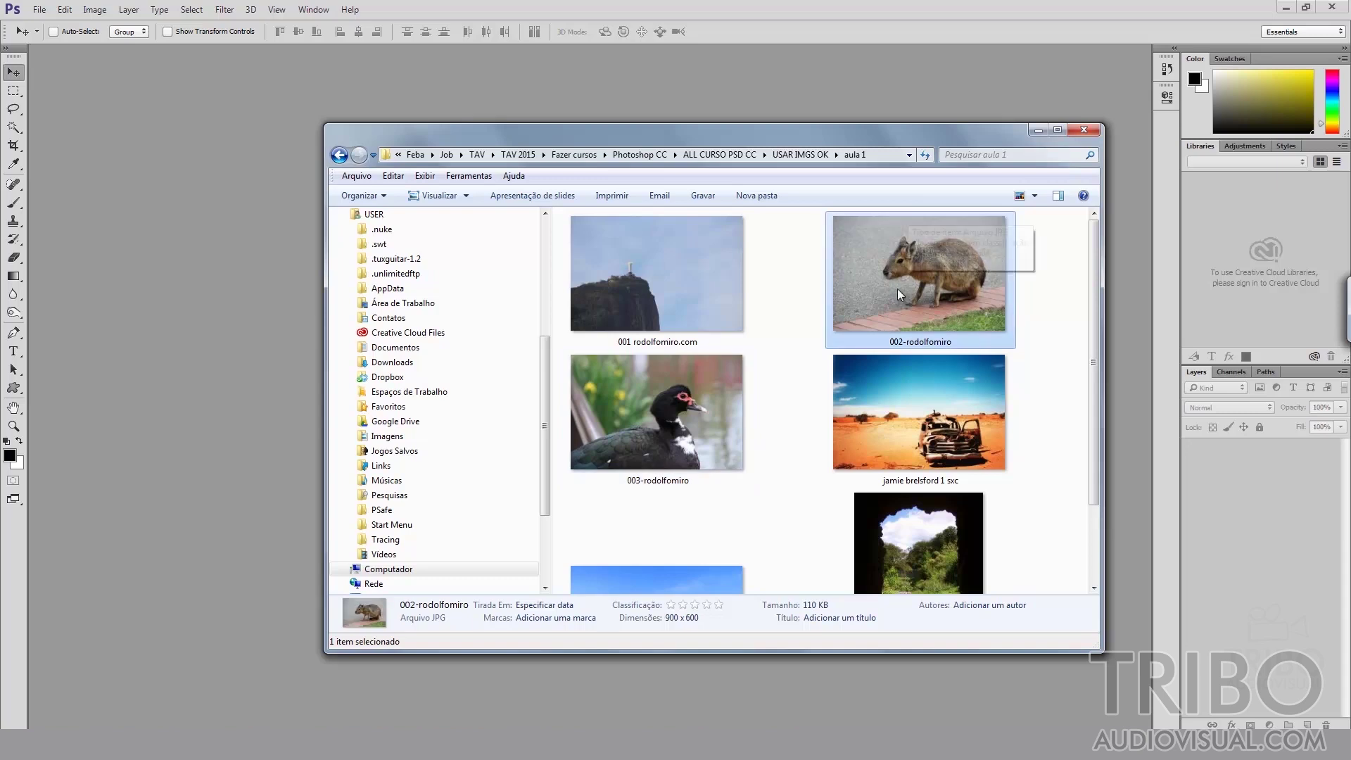
mouse_move(897, 282)
mouse_down()
mouse_move(485, 327)
mouse_move(217, 320)
mouse_move(205, 301)
mouse_up()
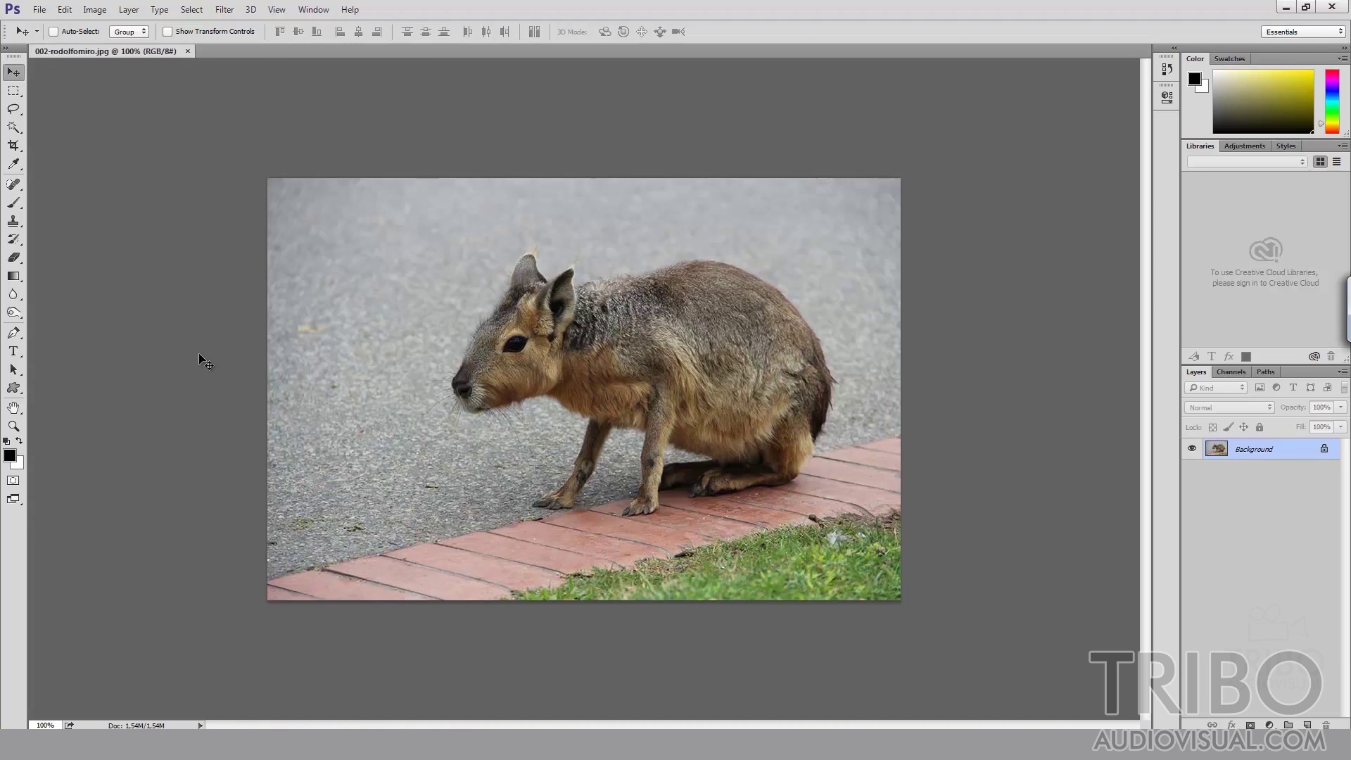
key(ctrl+w)
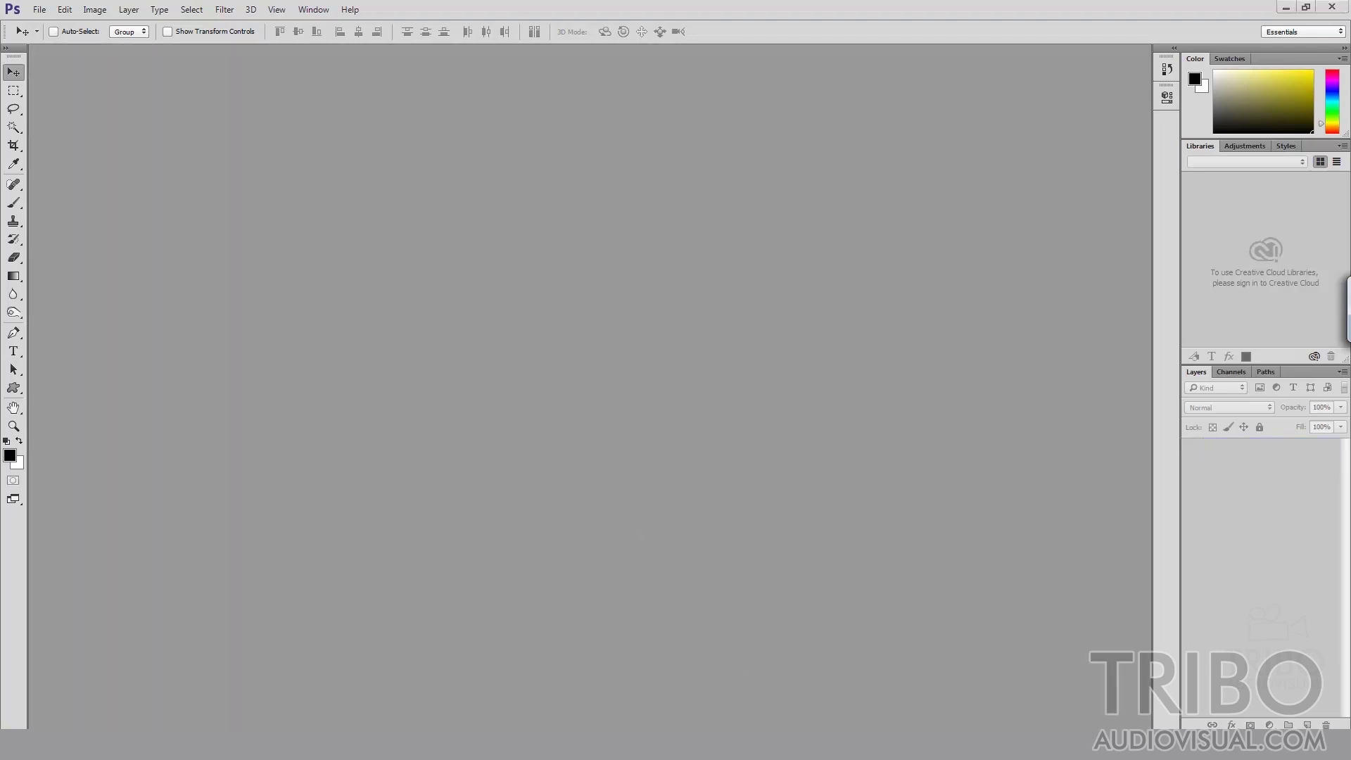
Drag the 003-rodolfomiro duck photo into Photoshop, then close it
click(687, 665)
click(625, 439)
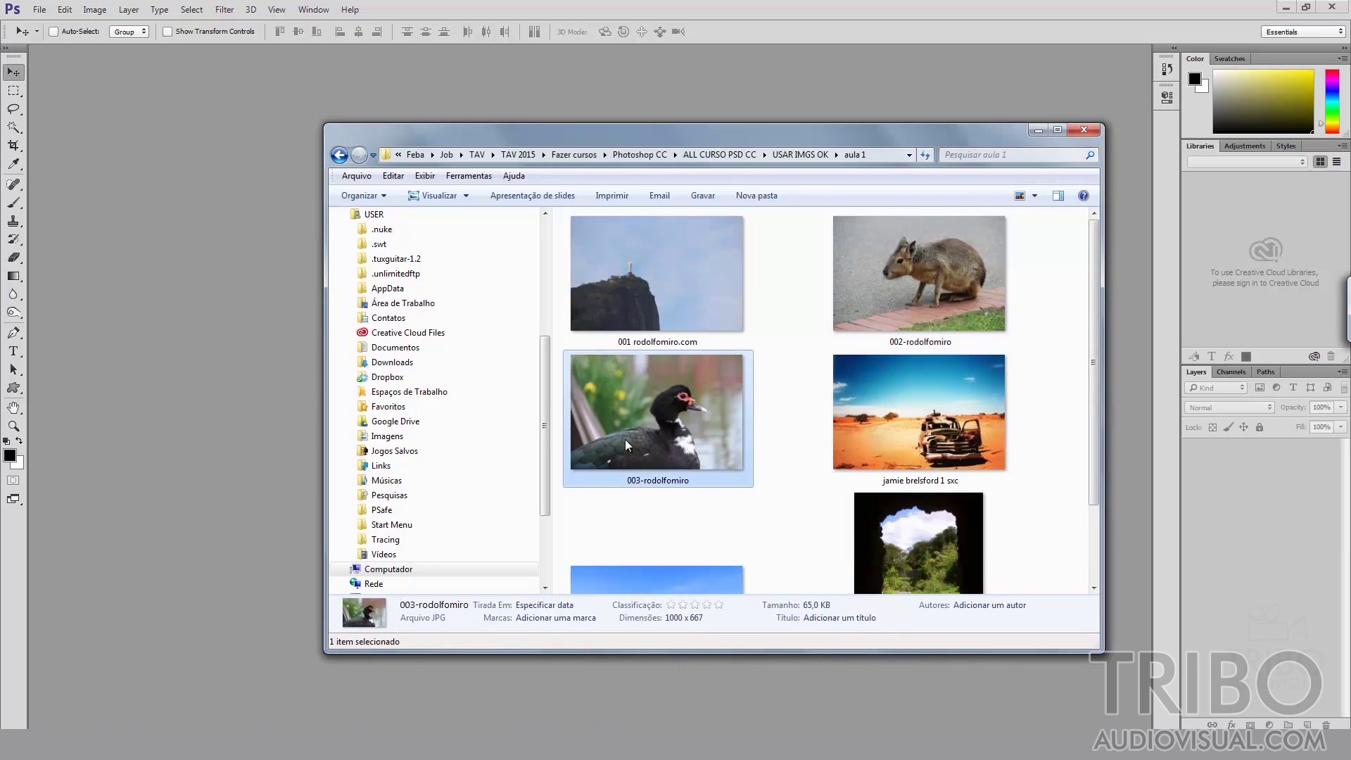
drag(633, 403, 214, 336)
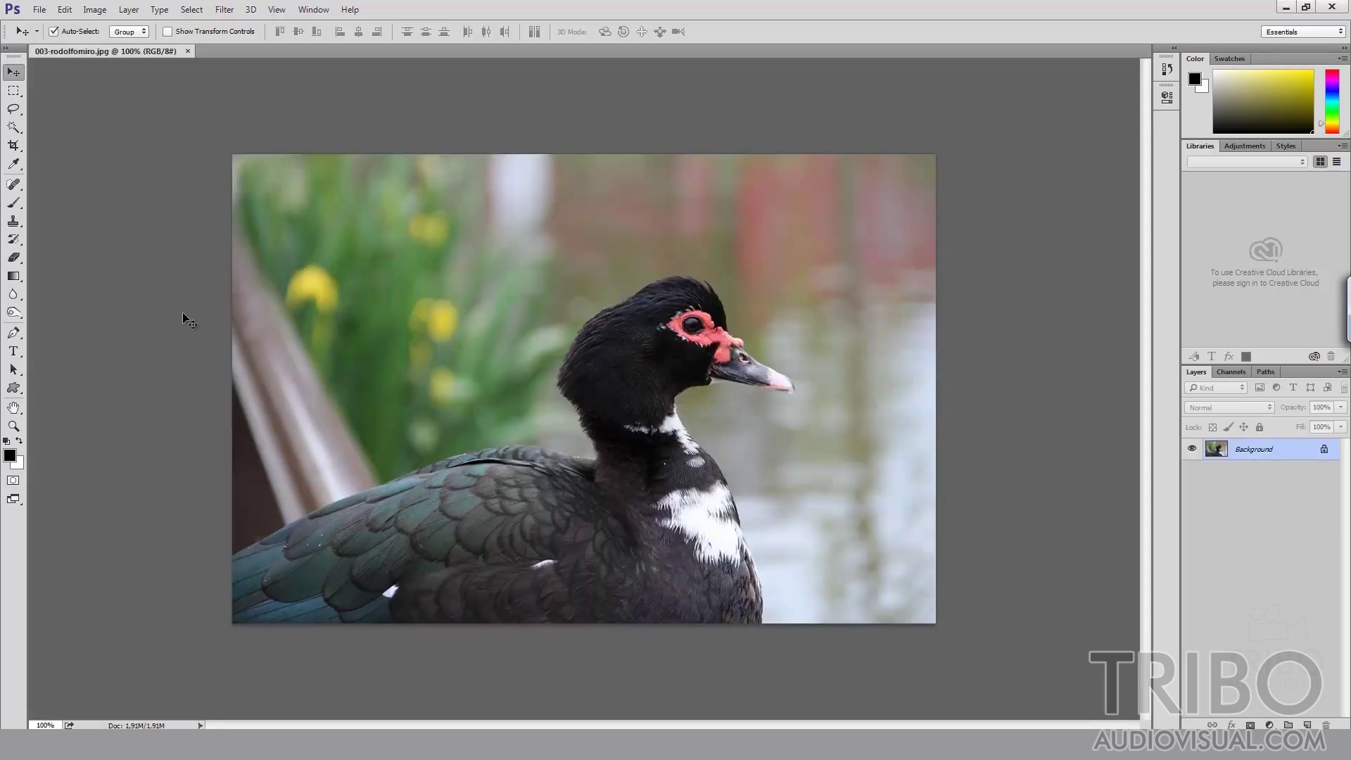
key(ctrl+w)
Open the 002-rodolfomiro photo through File > Open, after cancelling a first attempt
click(39, 9)
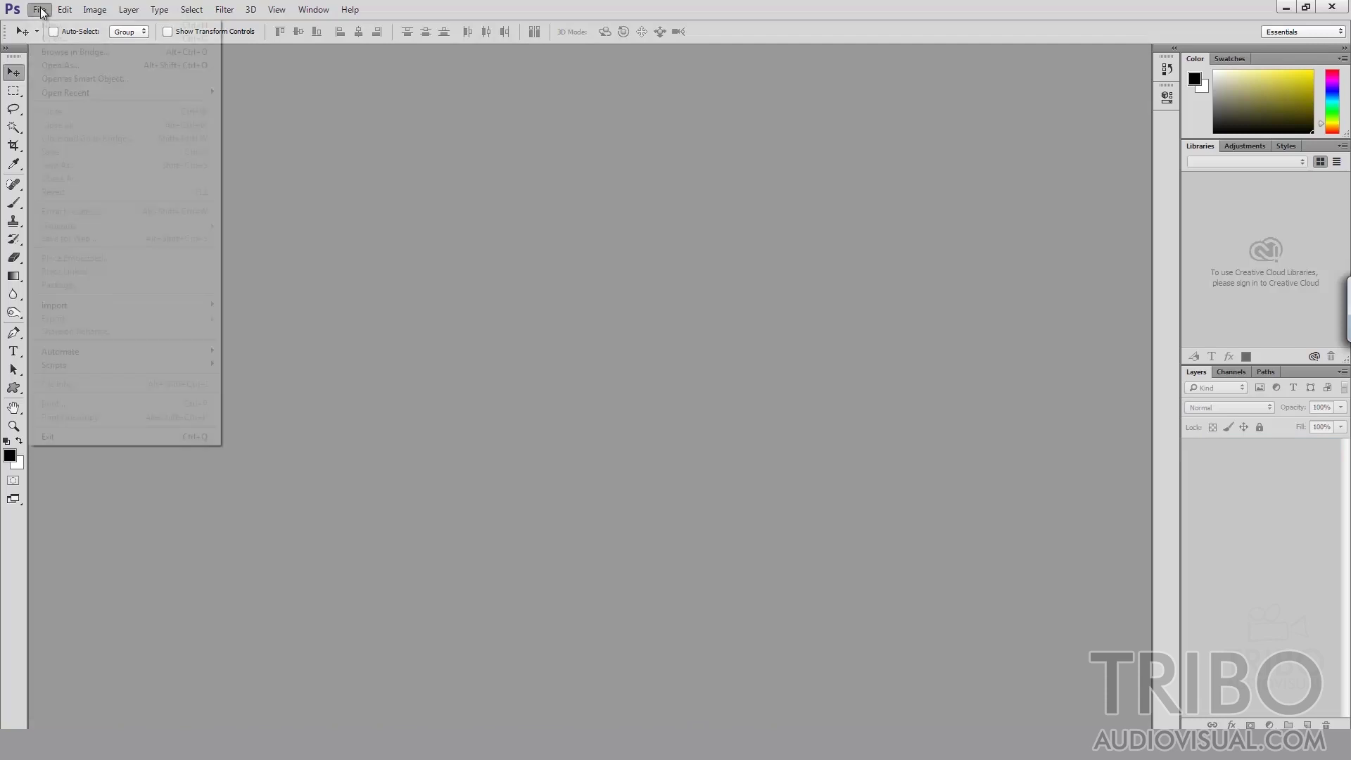
click(61, 42)
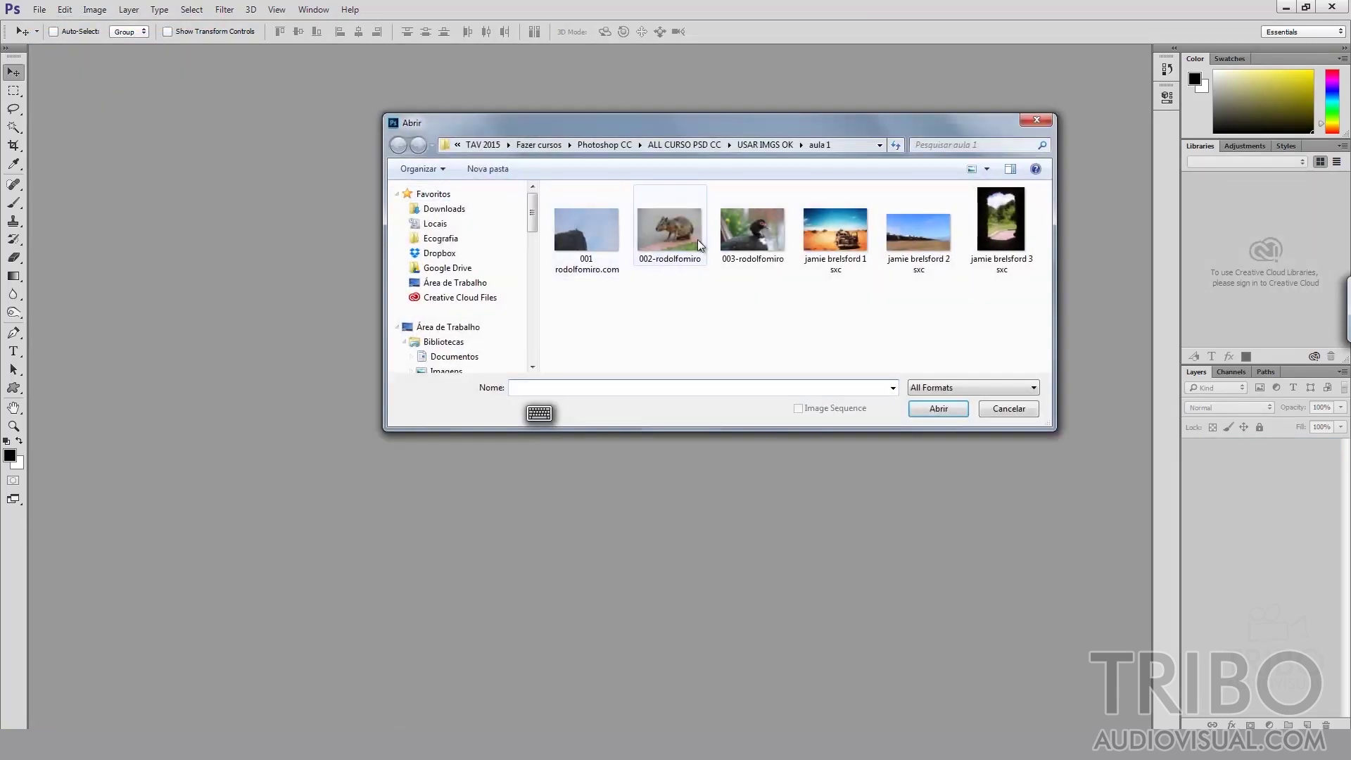
click(680, 242)
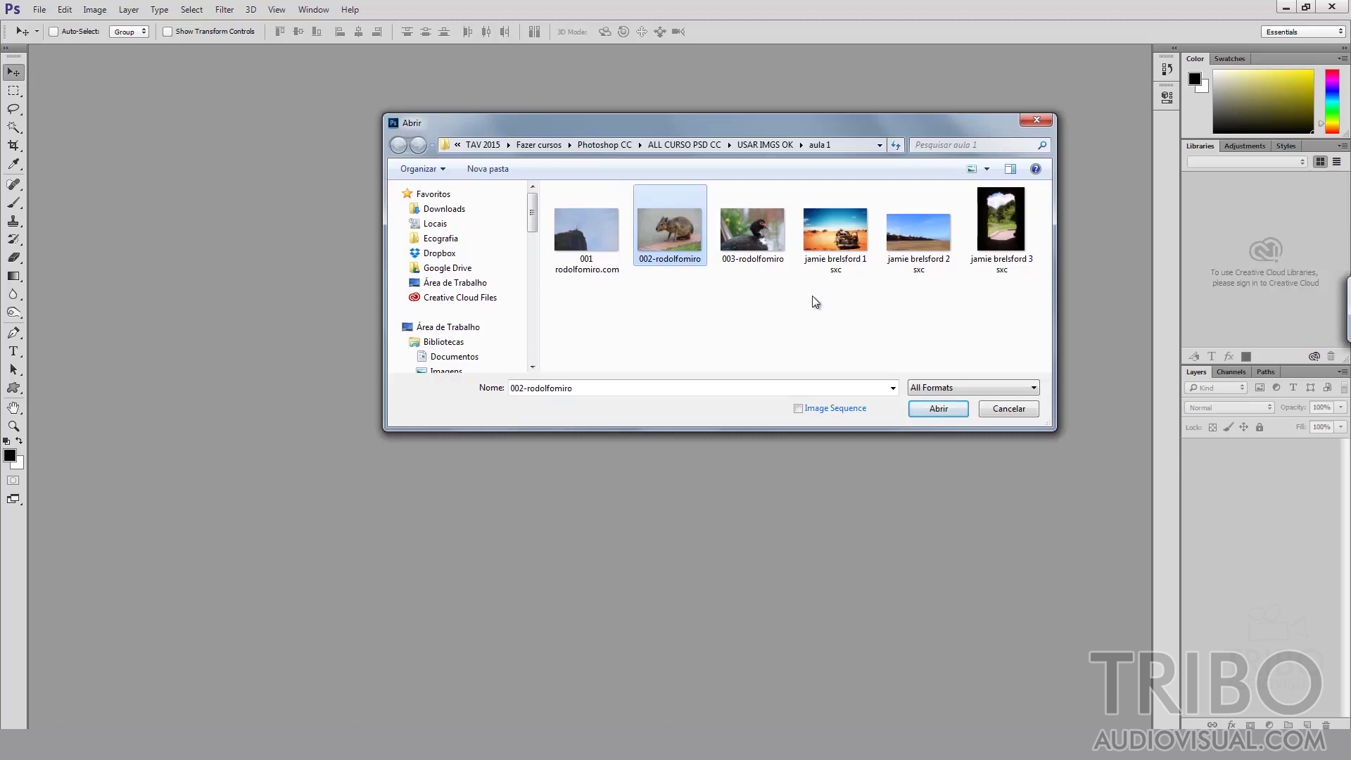
click(1009, 409)
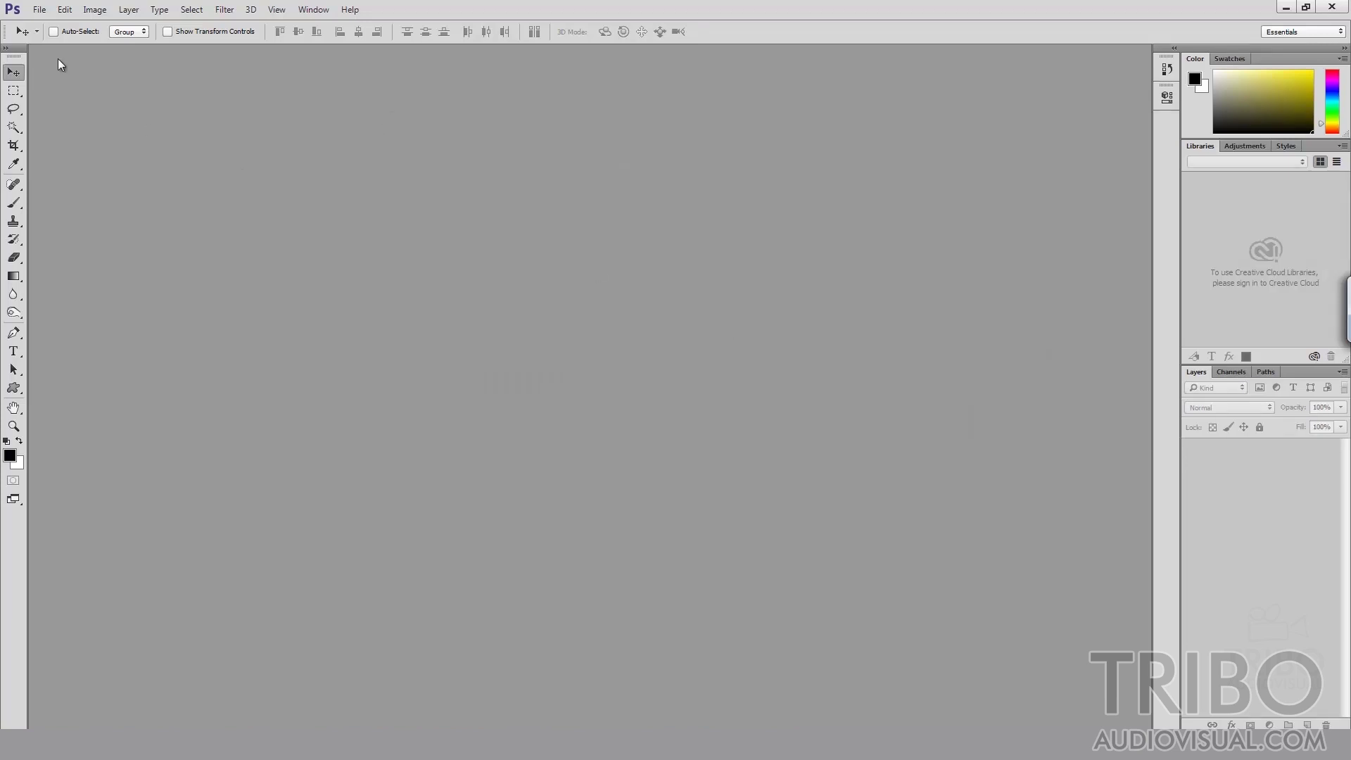
click(39, 9)
click(54, 41)
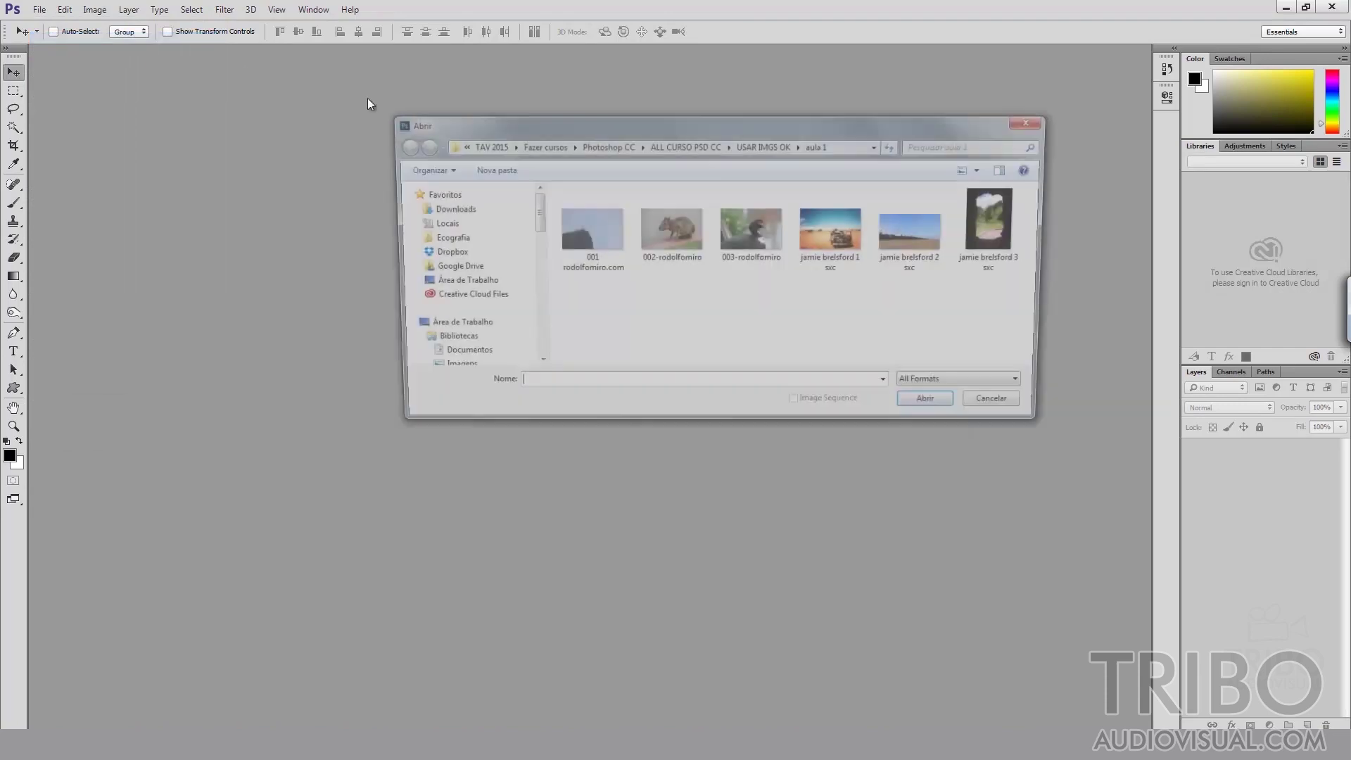
click(664, 238)
click(961, 414)
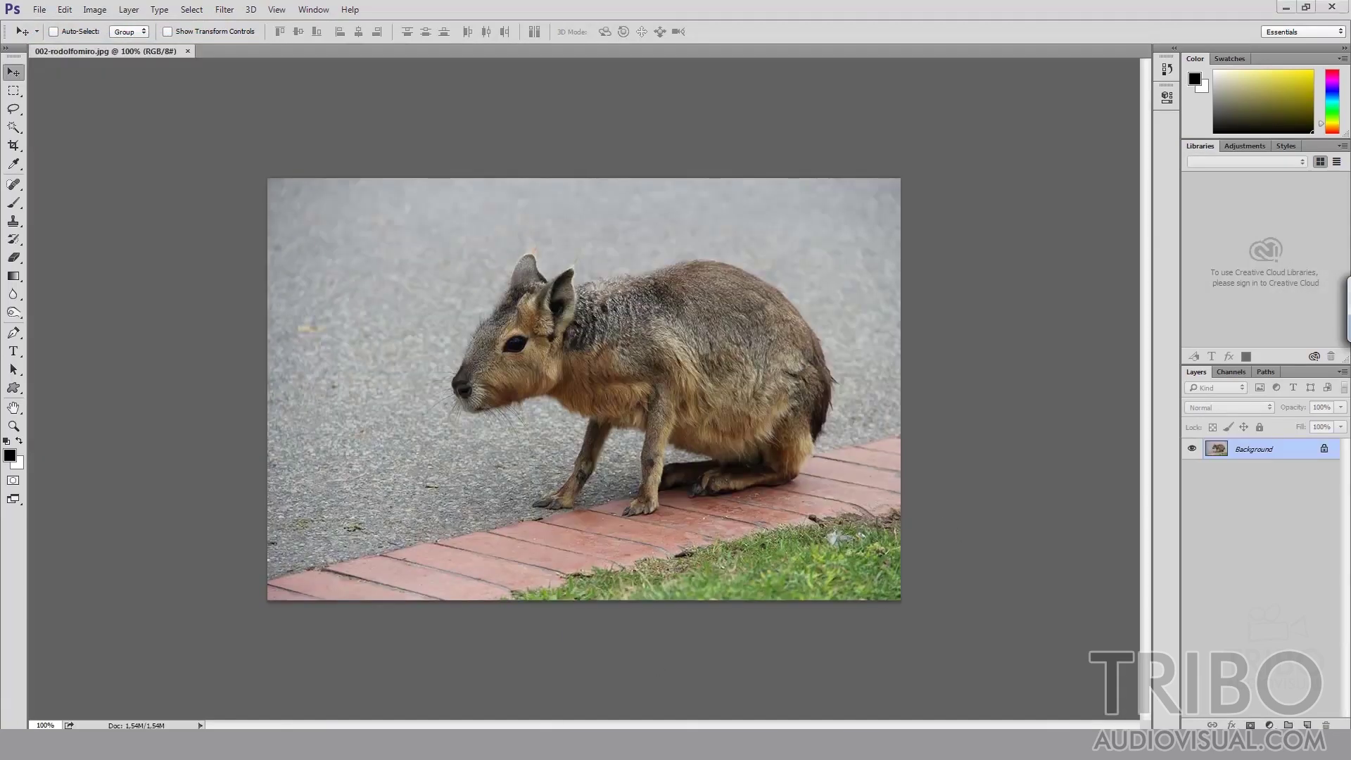
click(694, 657)
click(898, 340)
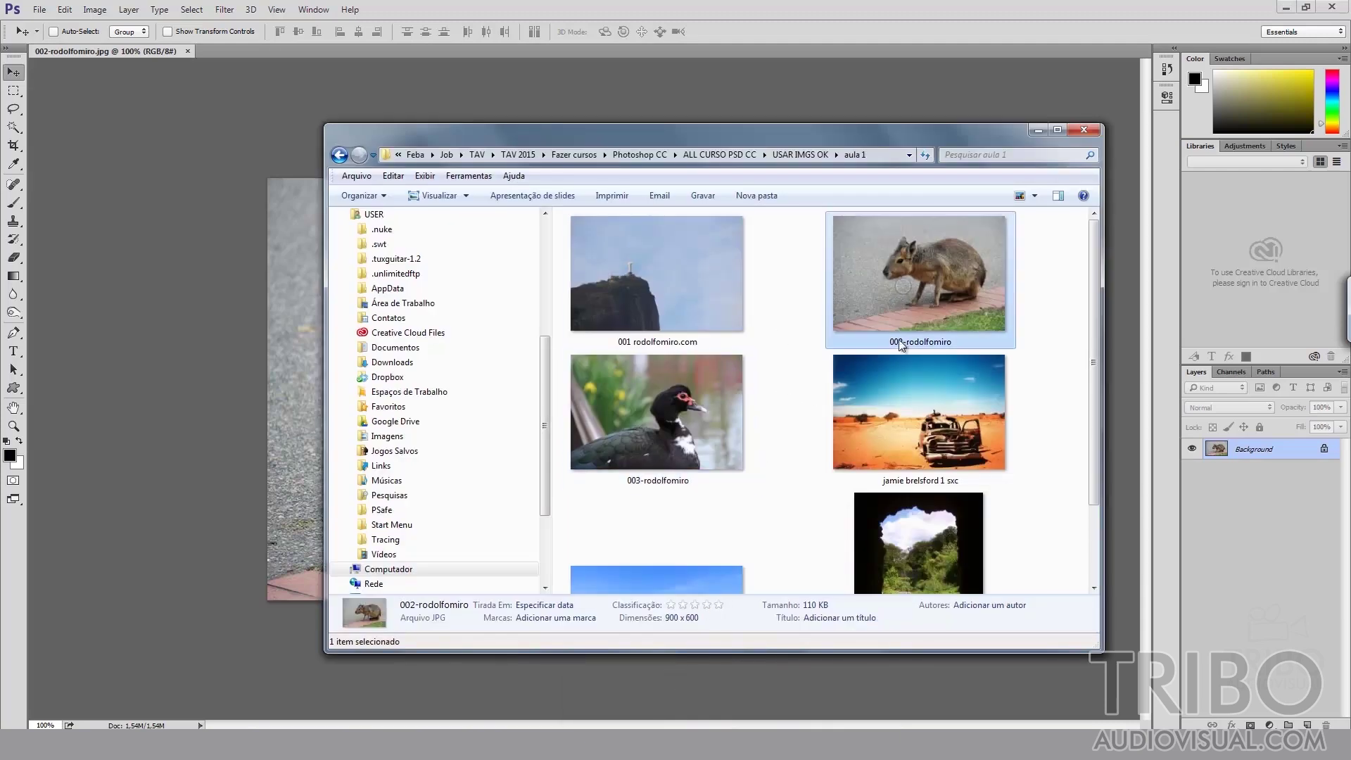
drag(884, 284, 961, 349)
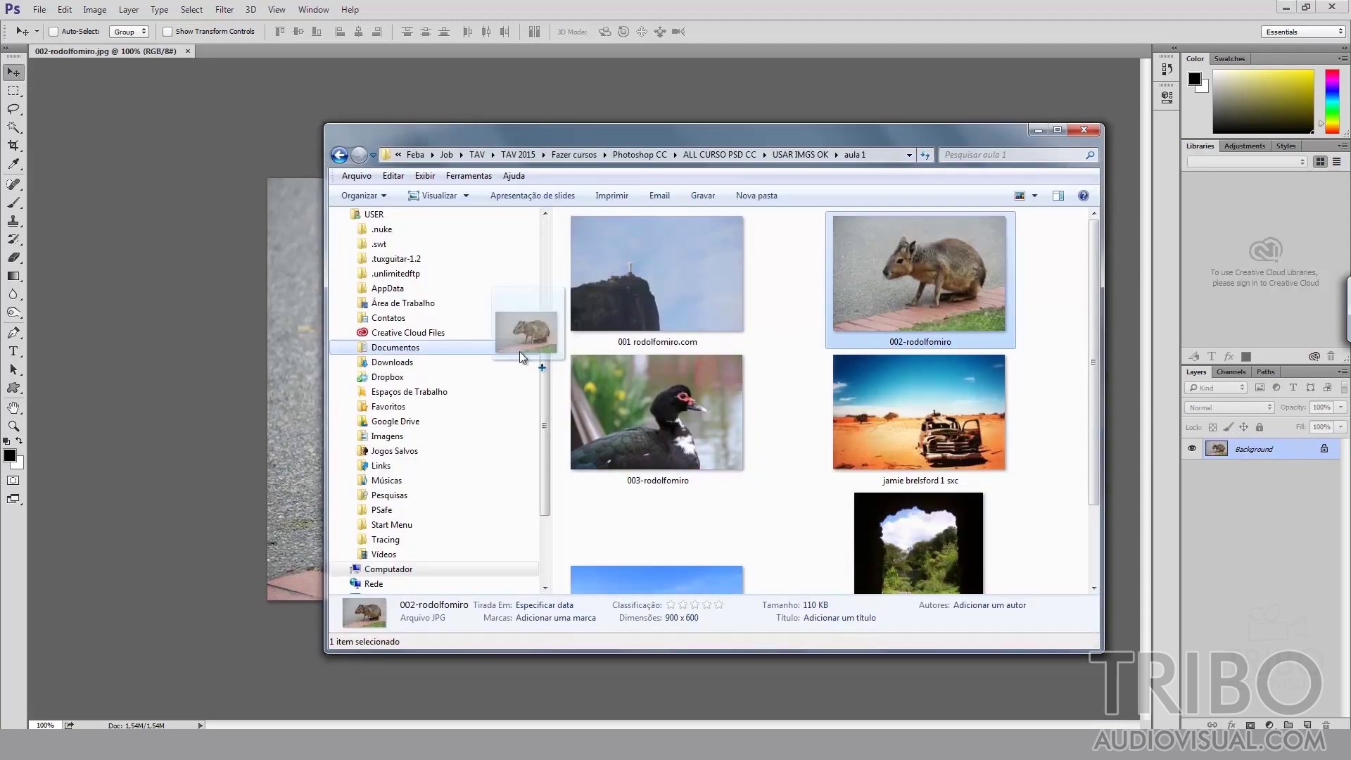
click(1038, 131)
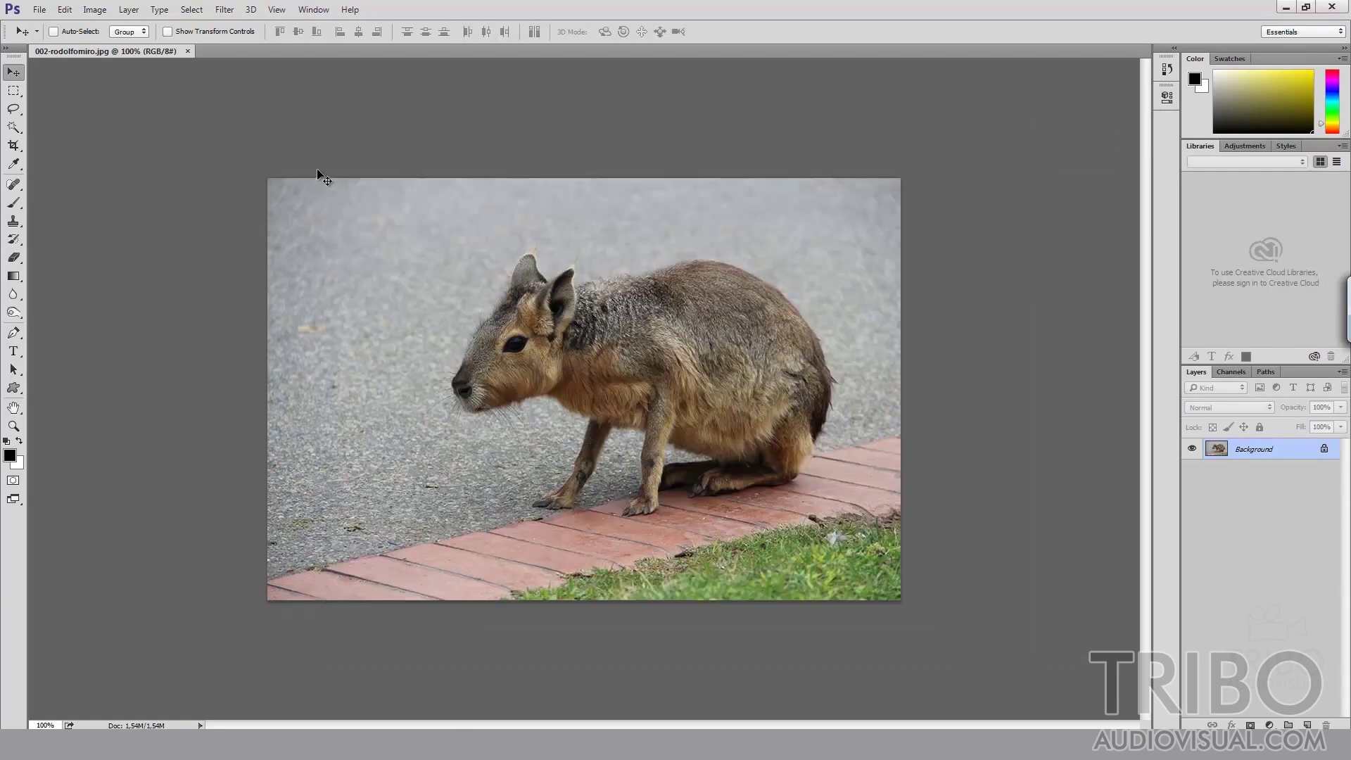
key(ctrl+w)
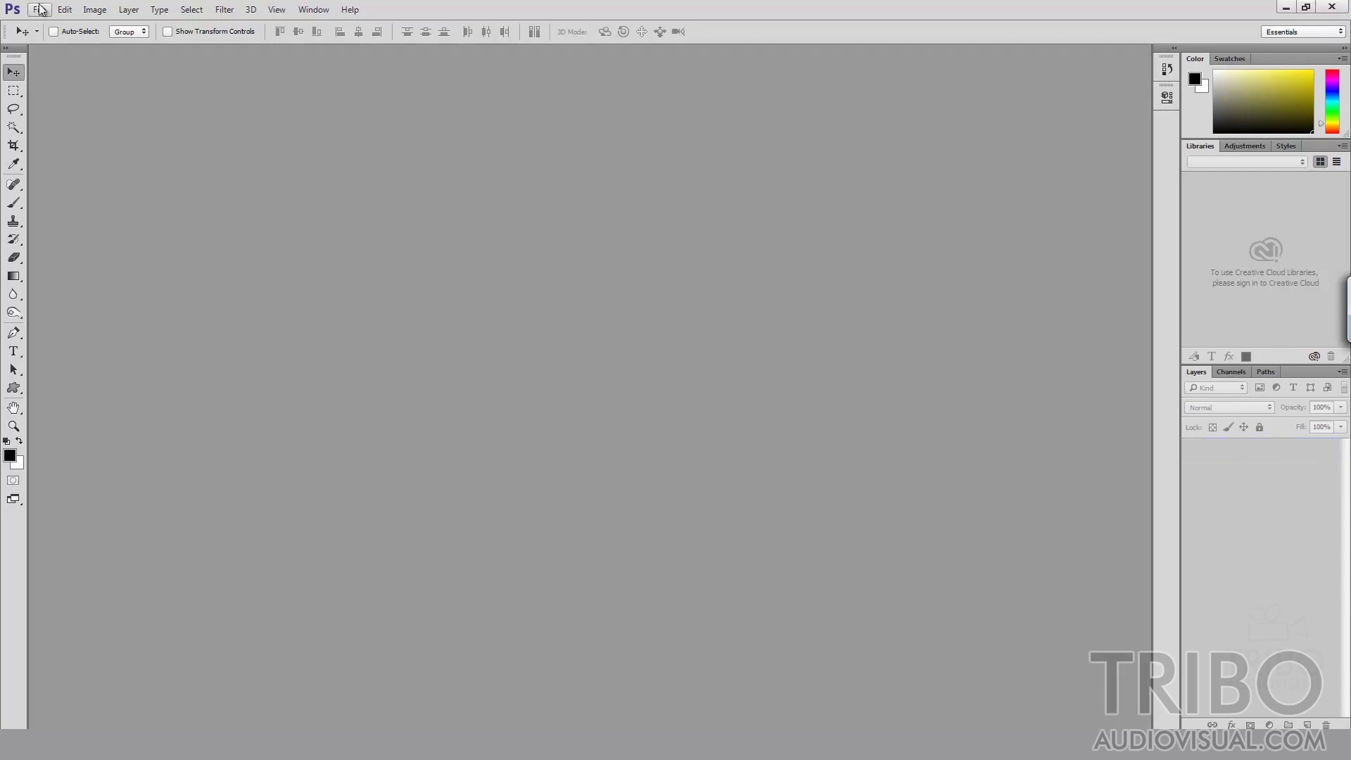
Open the 003-rodolfomiro duck photo via File > Open
click(40, 9)
click(64, 37)
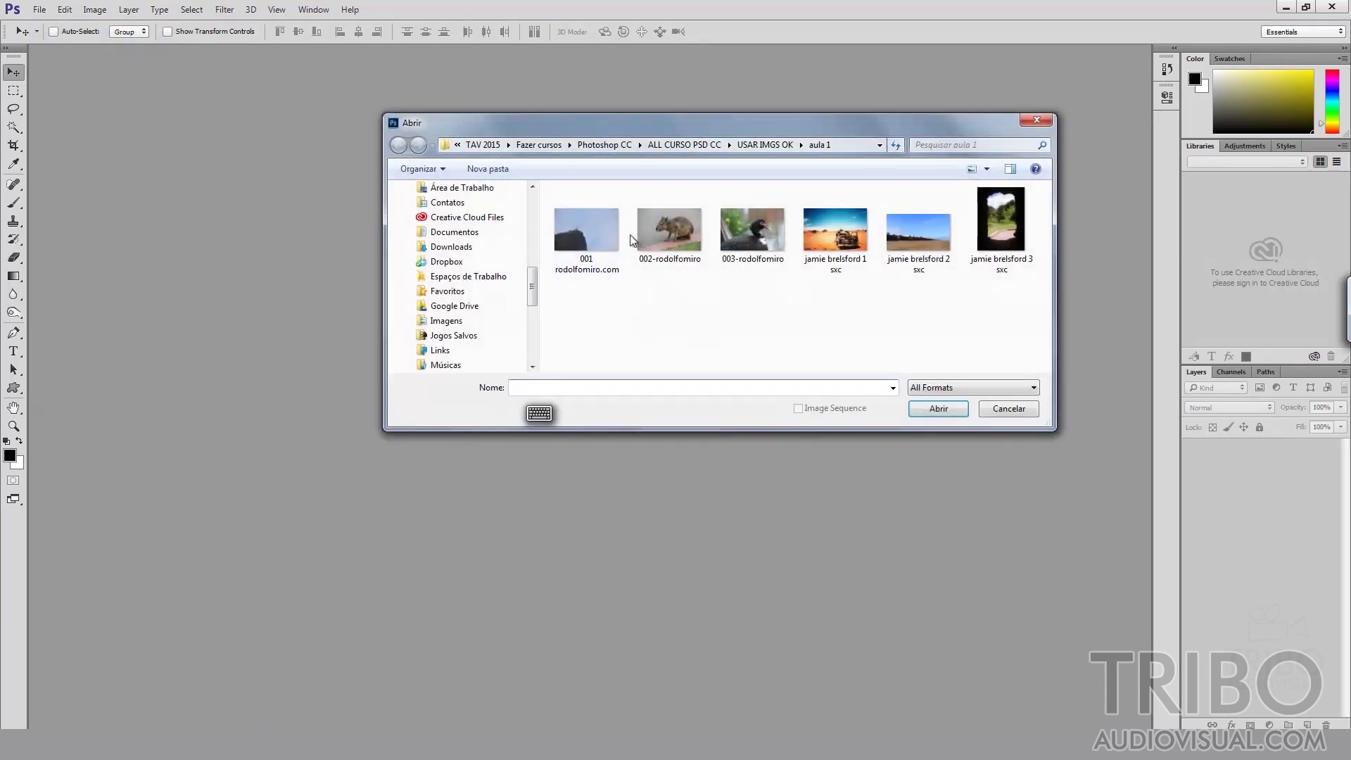
click(597, 228)
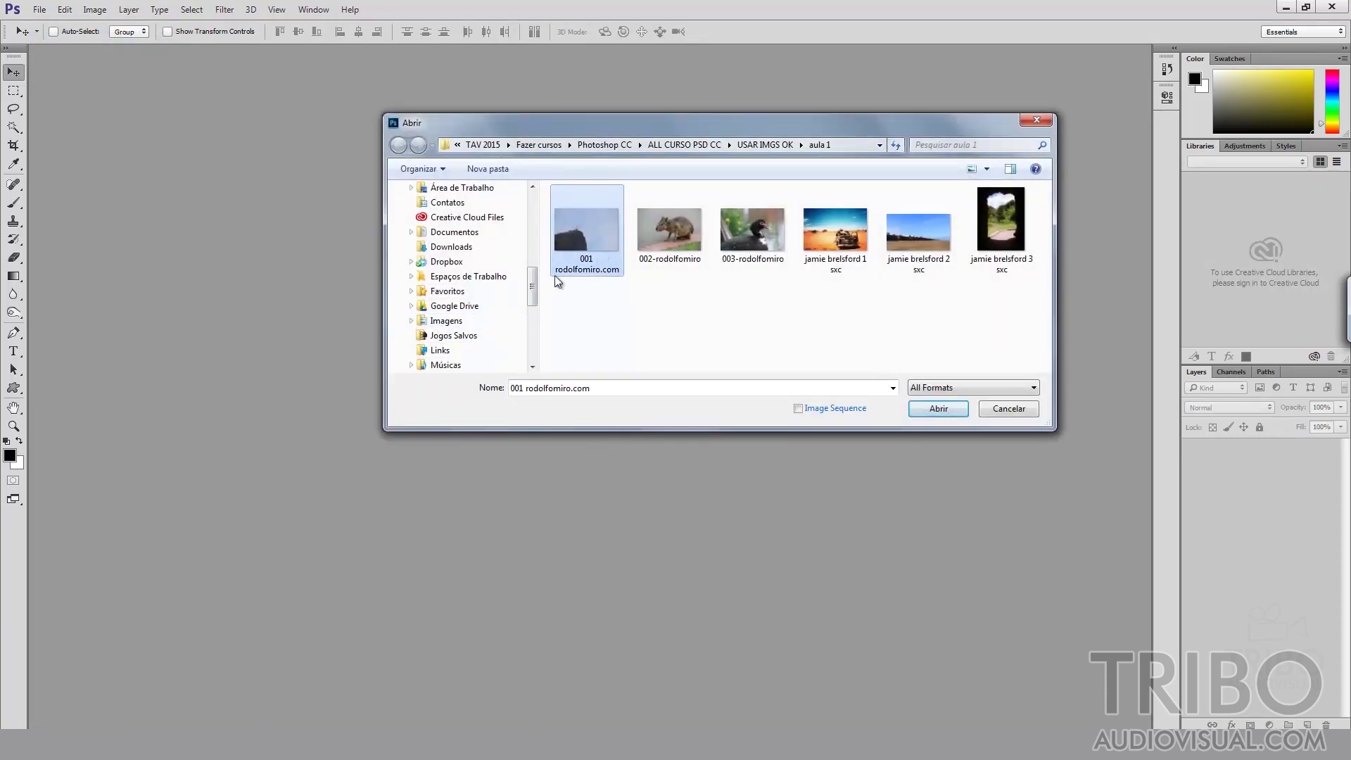
click(676, 245)
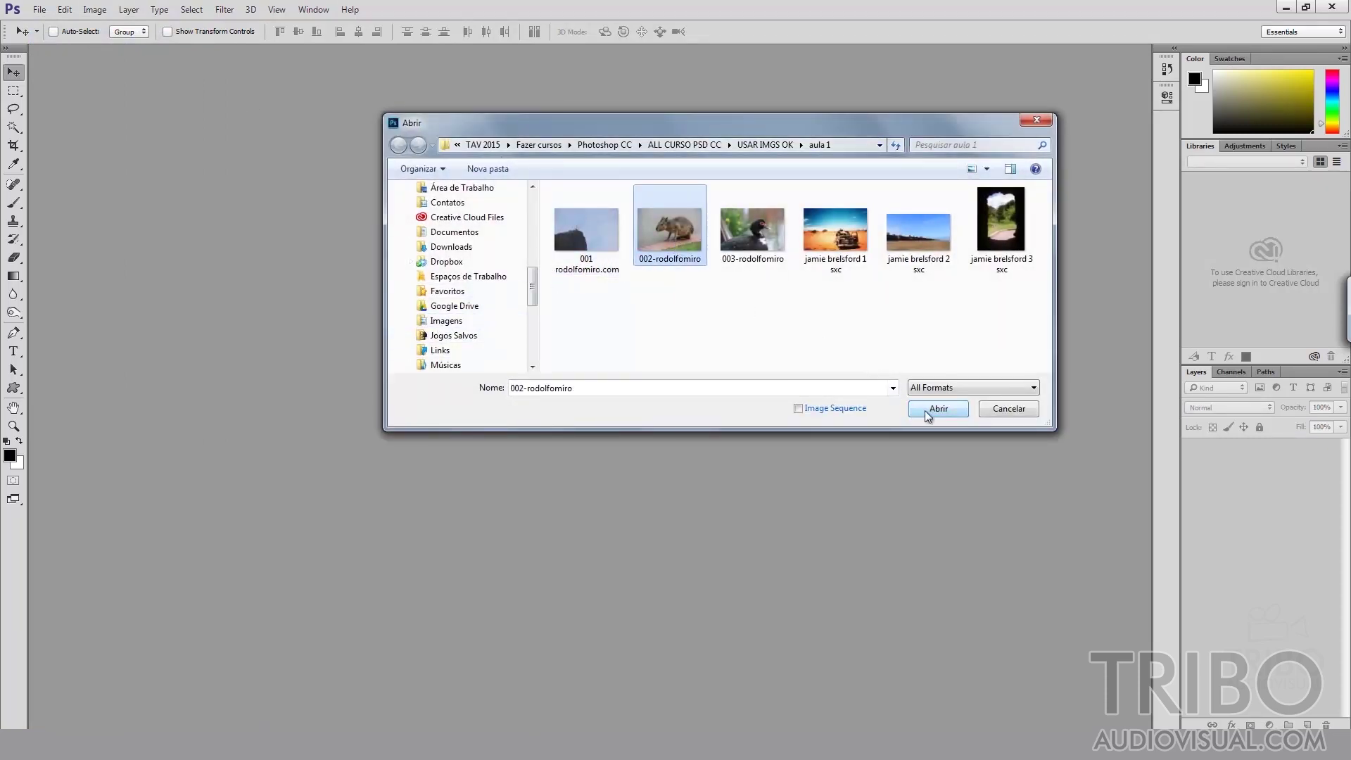
click(755, 244)
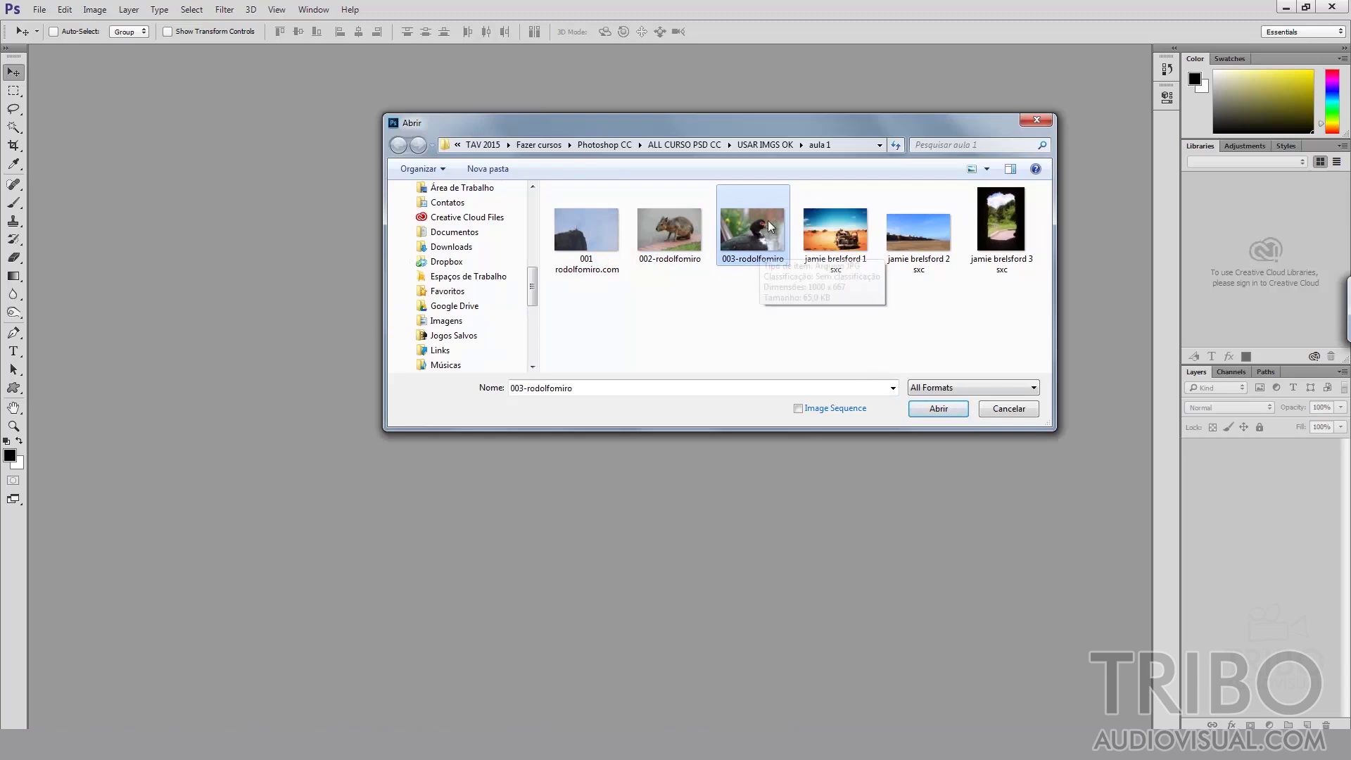
double_click(751, 237)
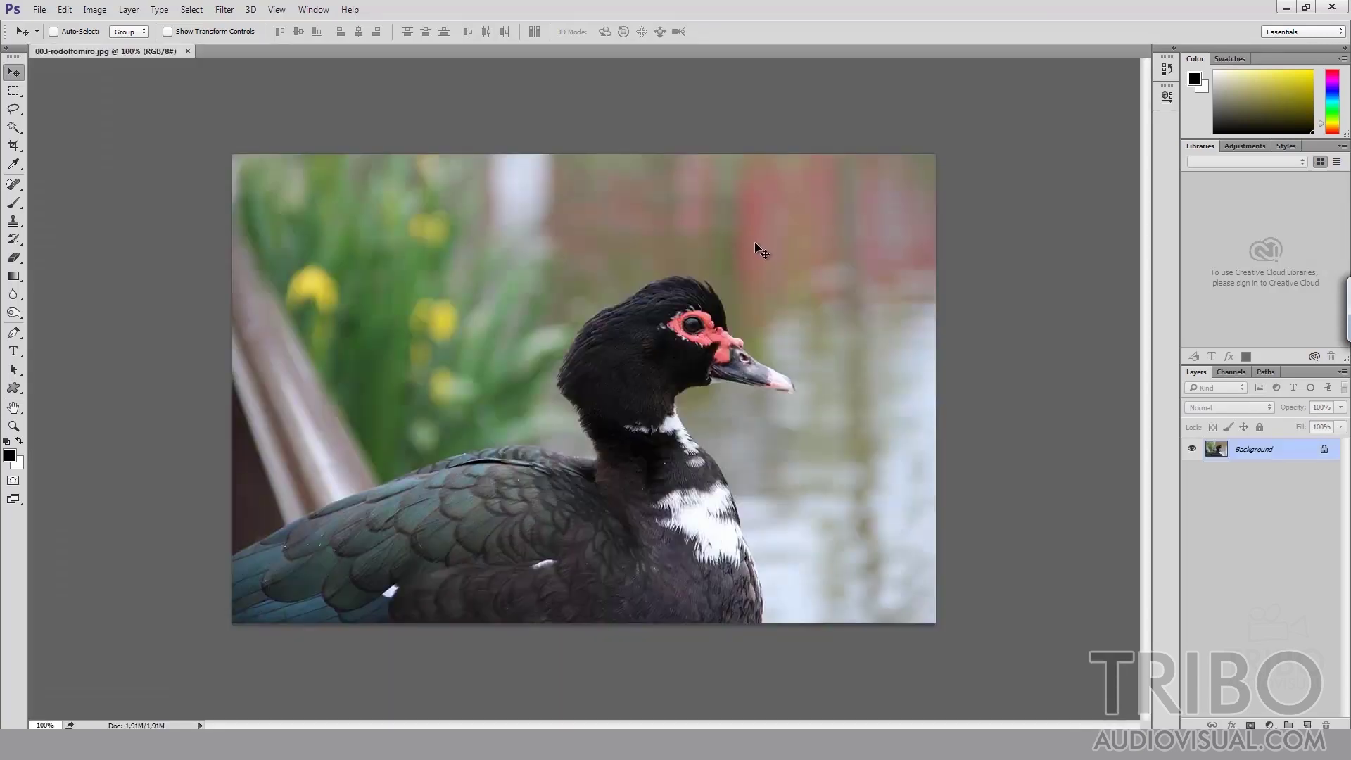
click(40, 10)
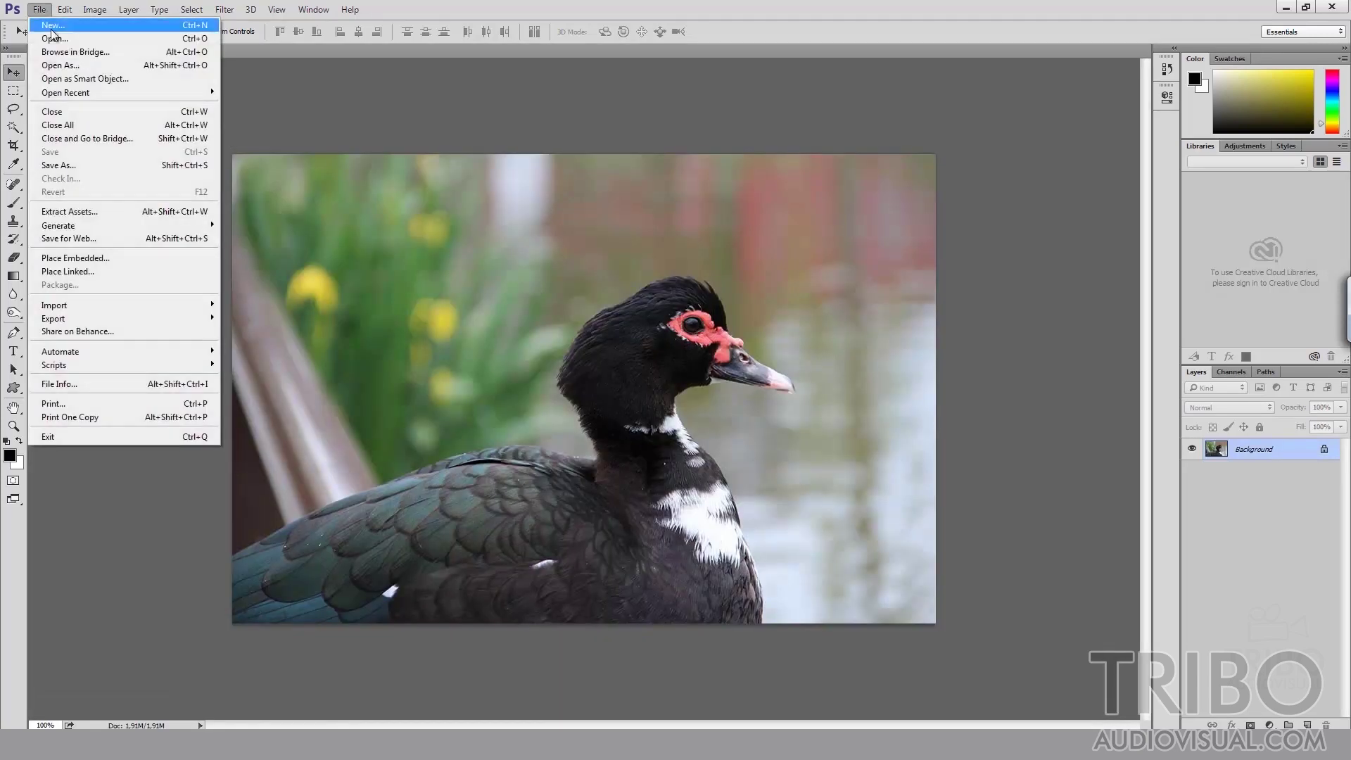
click(56, 43)
click(833, 242)
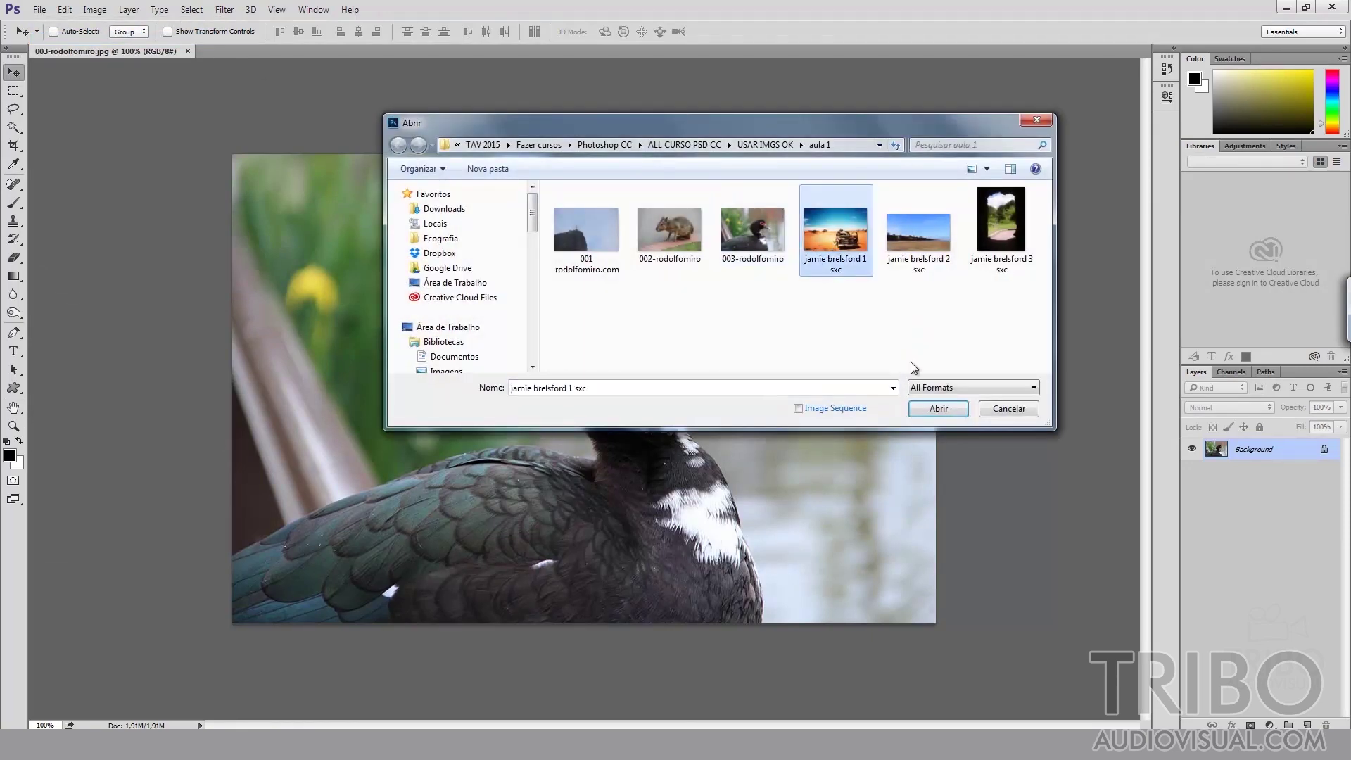
click(943, 409)
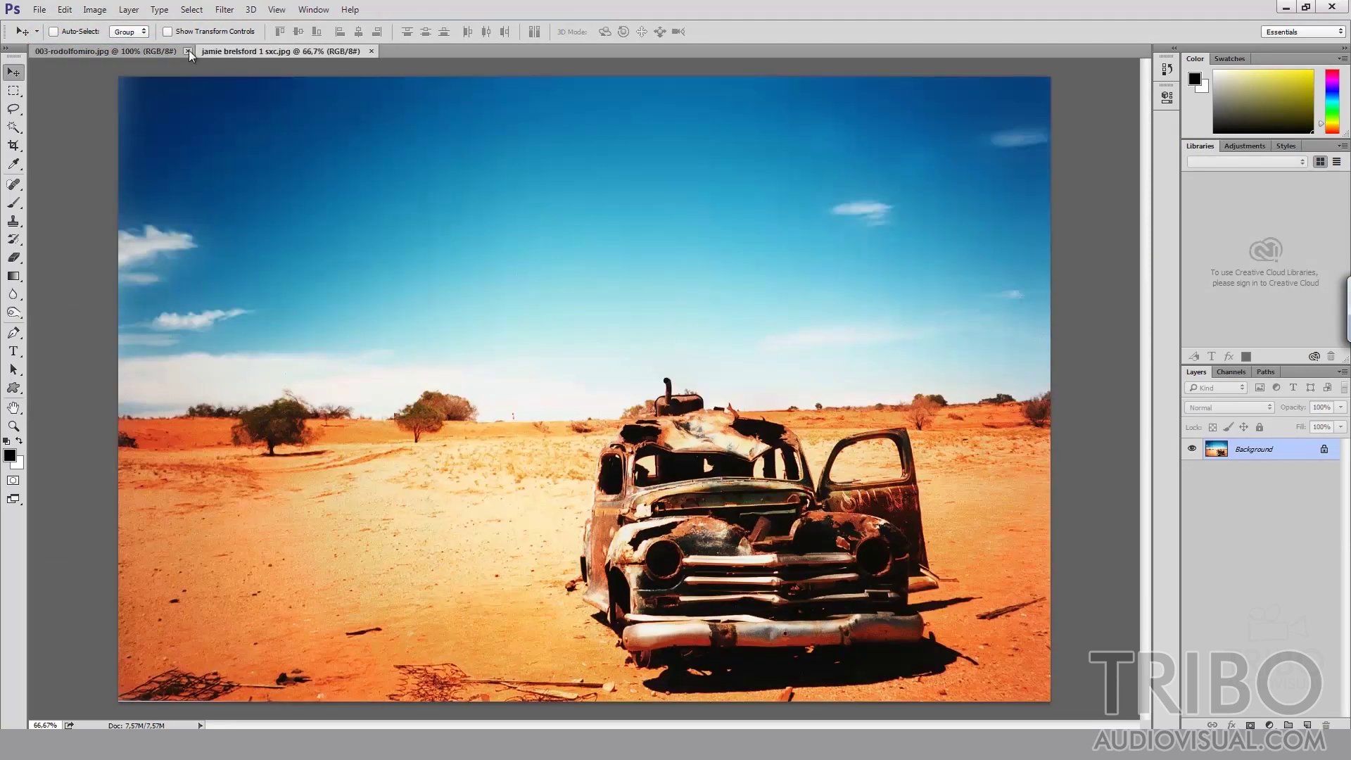
click(162, 52)
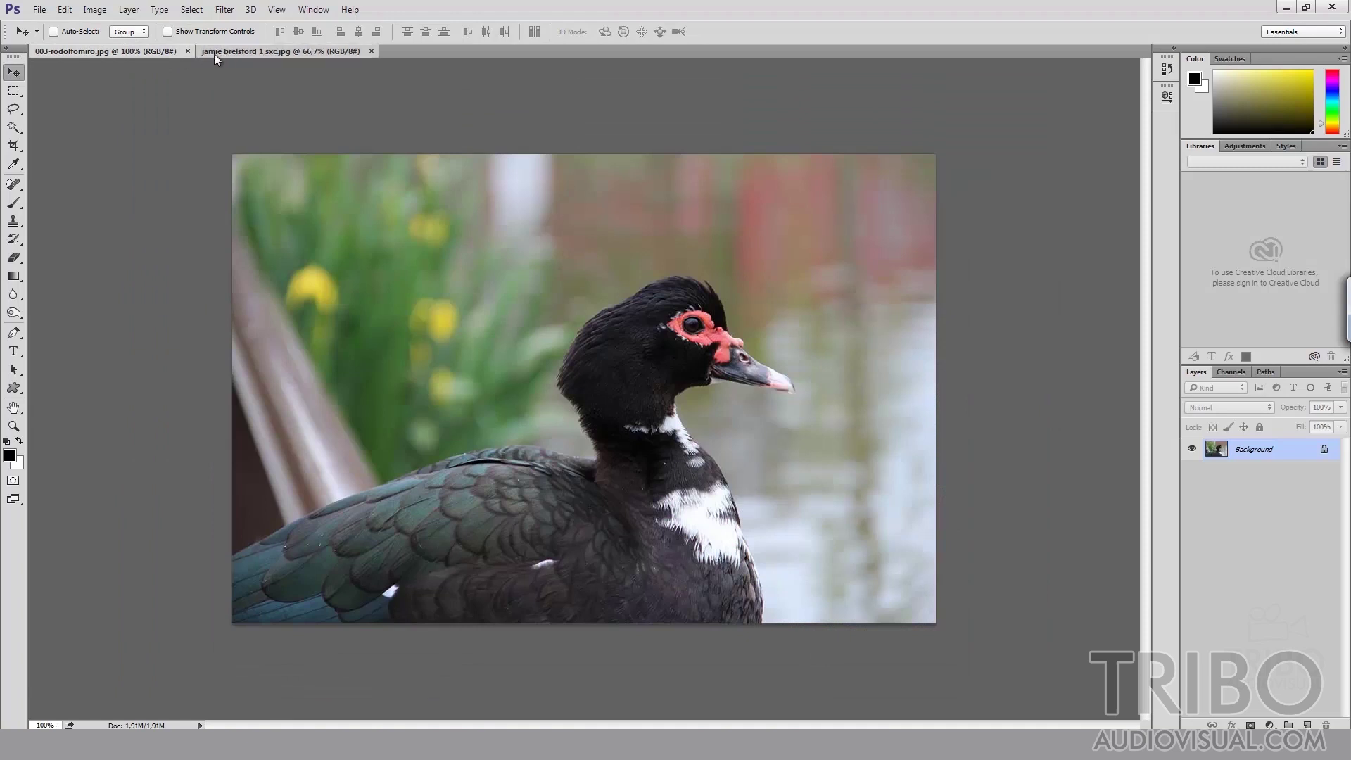
Open all six aula 1 photos at once by marquee-selecting them and clicking Abrir
click(39, 10)
click(62, 40)
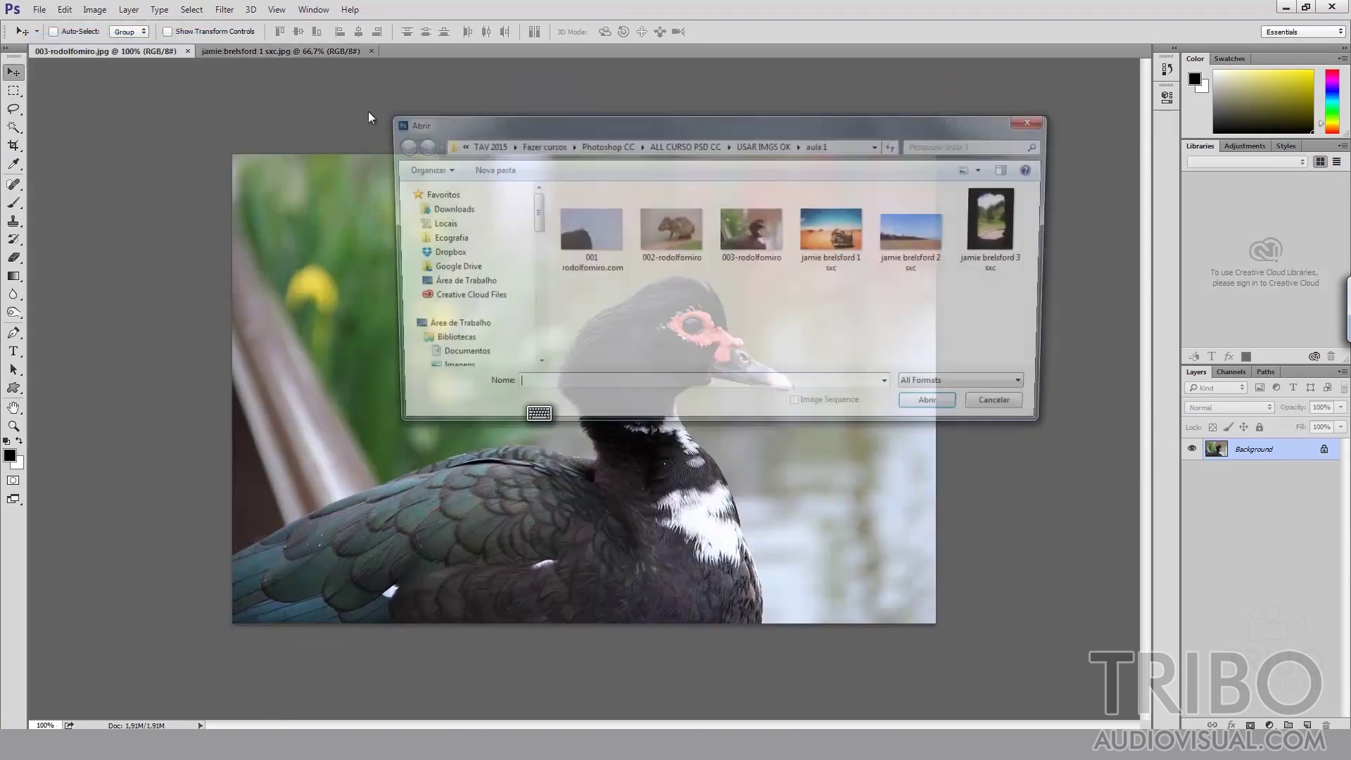
drag(836, 301, 1058, 235)
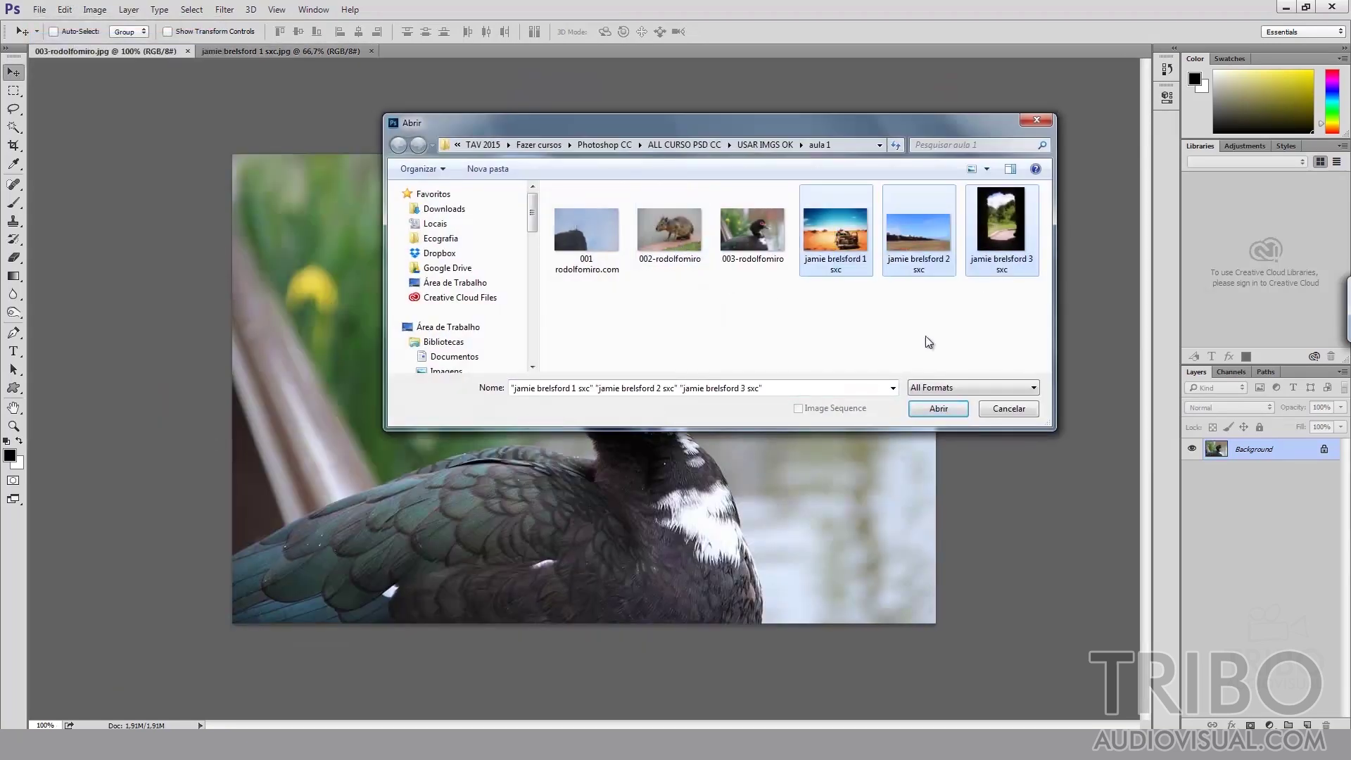
drag(569, 313, 1081, 230)
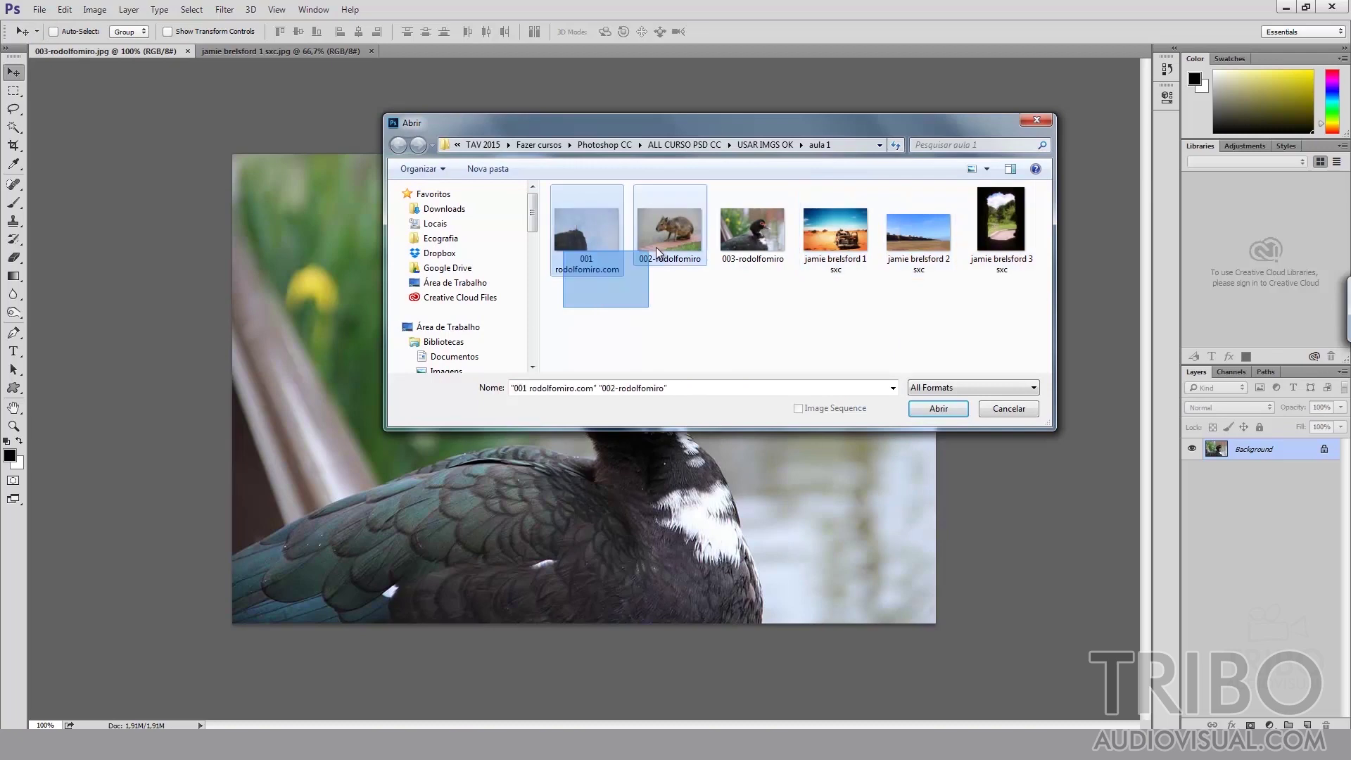
click(938, 411)
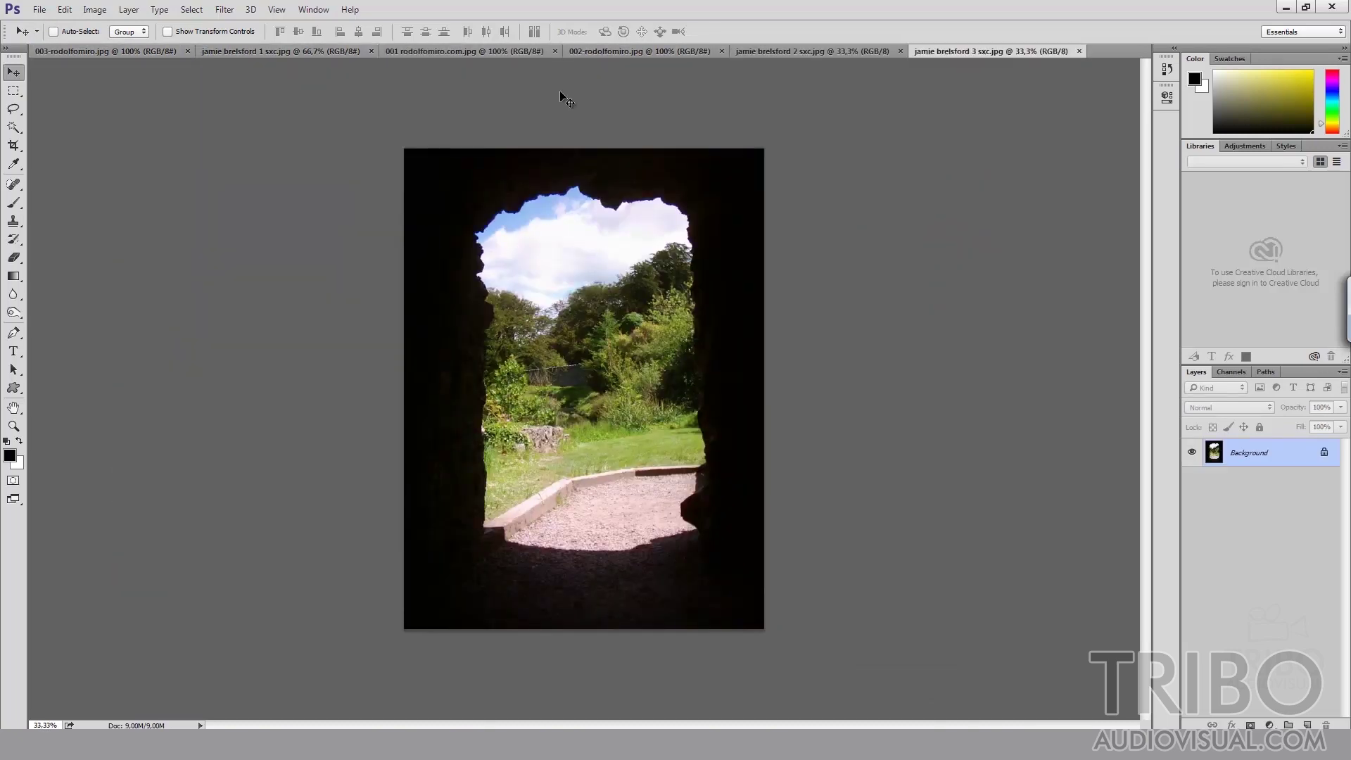
Switch among the duck, desert car, Christ the Redeemer, mara, beach and tunnel document tabs
click(88, 52)
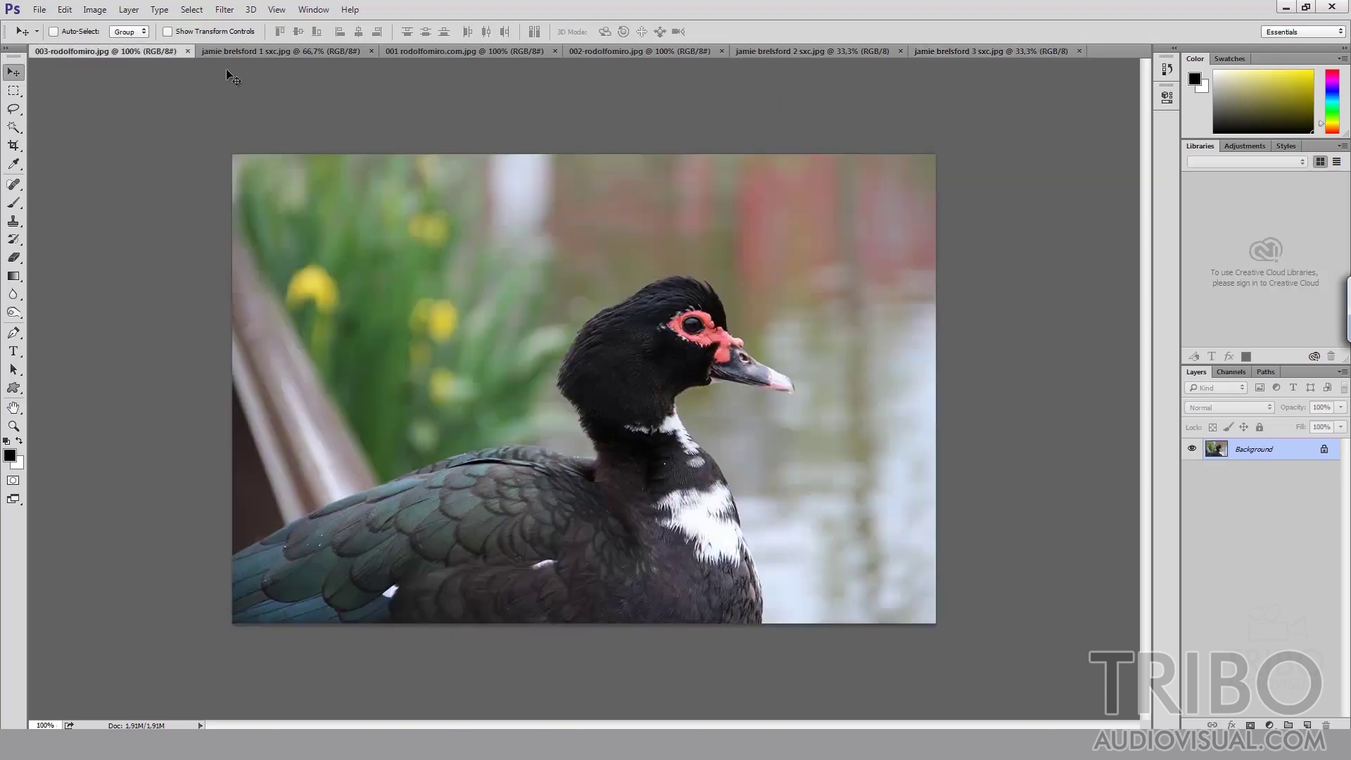
click(246, 52)
click(458, 52)
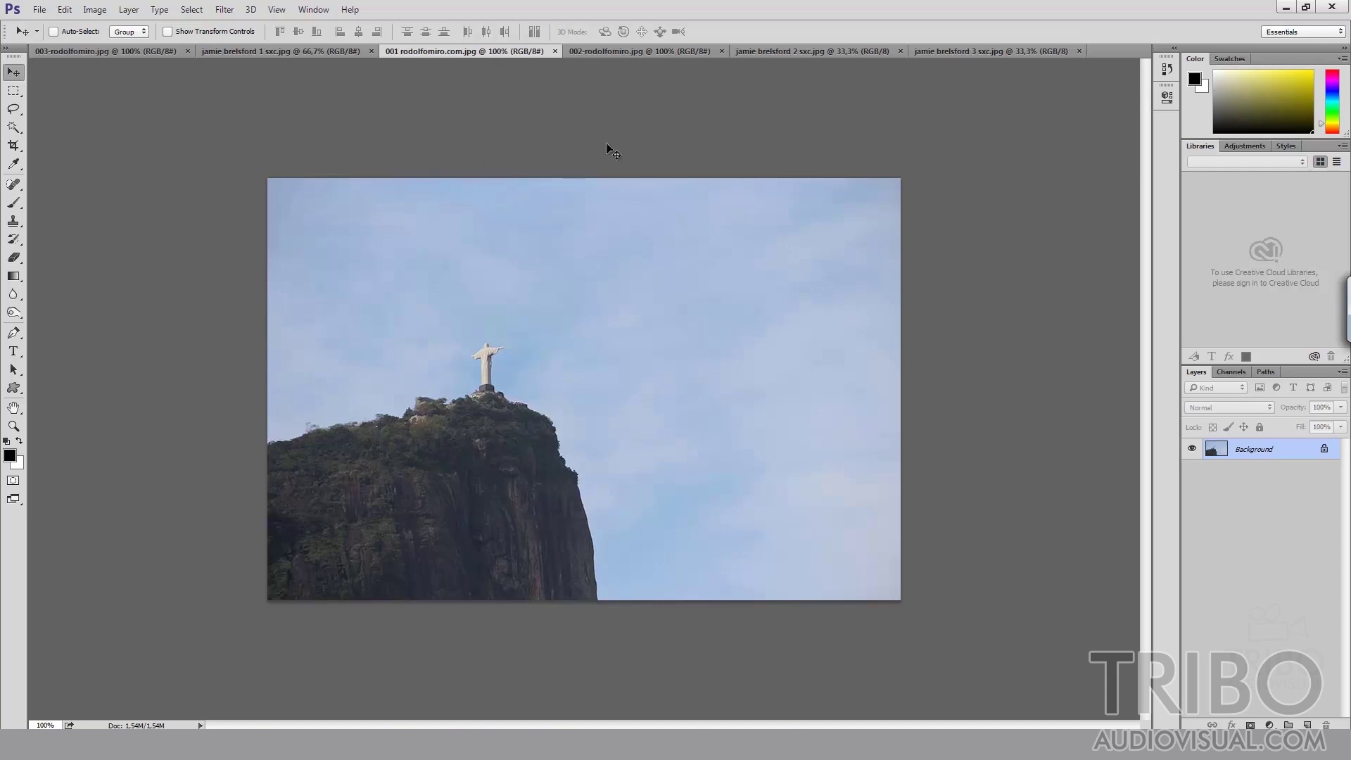
click(594, 50)
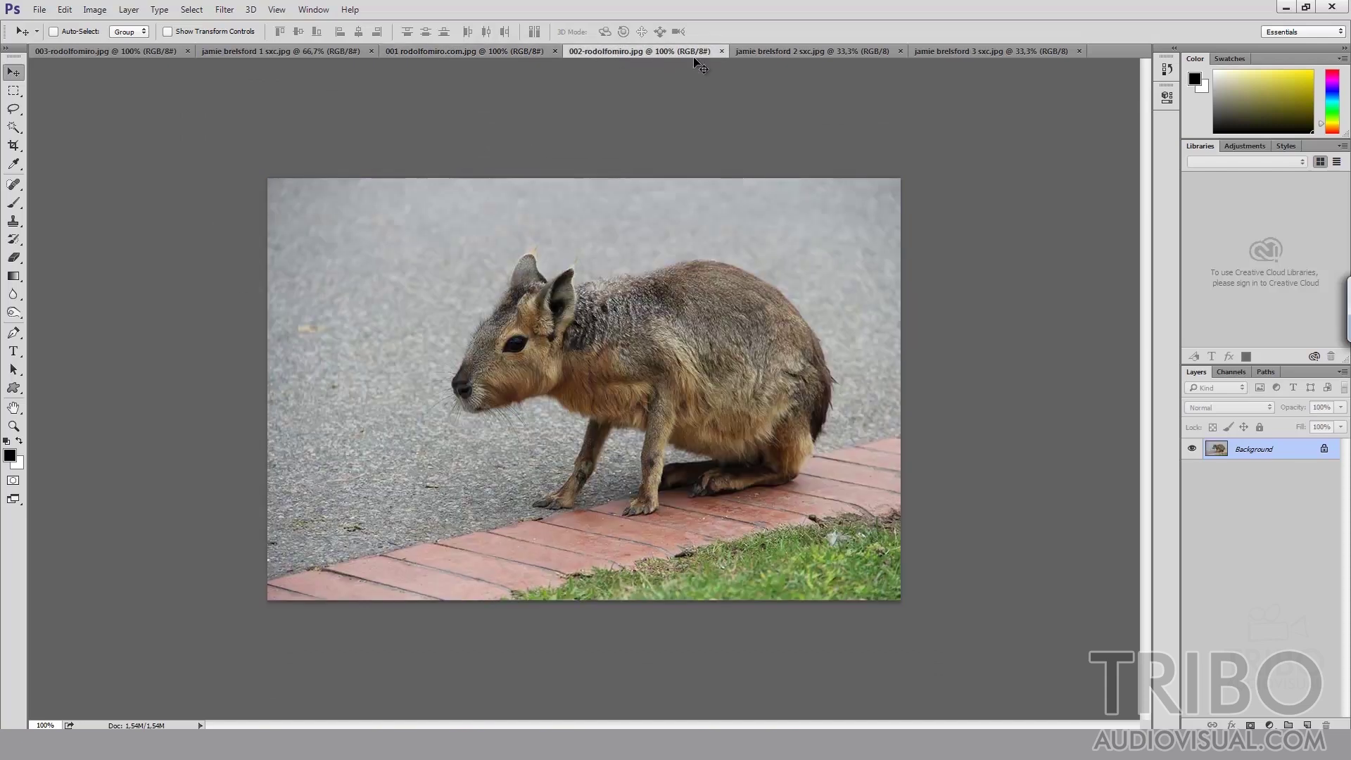
click(769, 52)
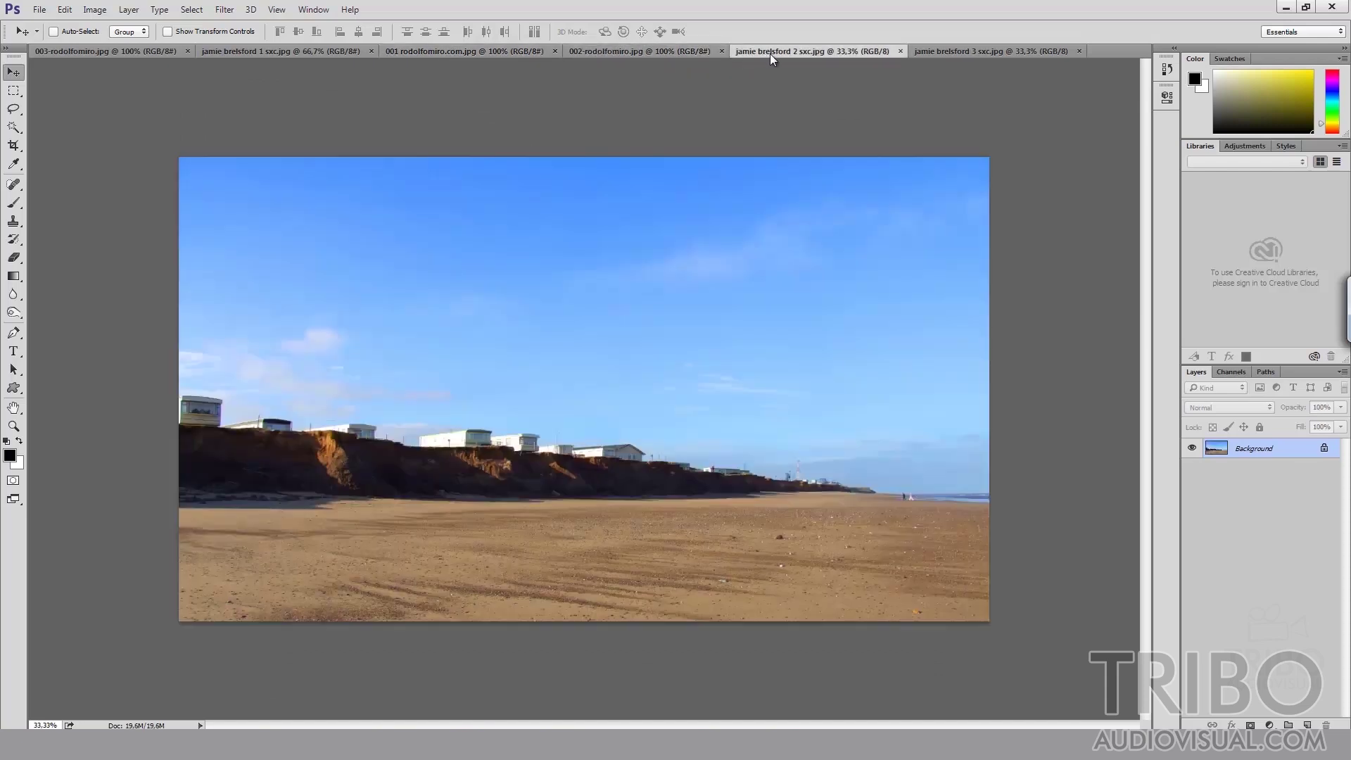
click(935, 54)
click(854, 53)
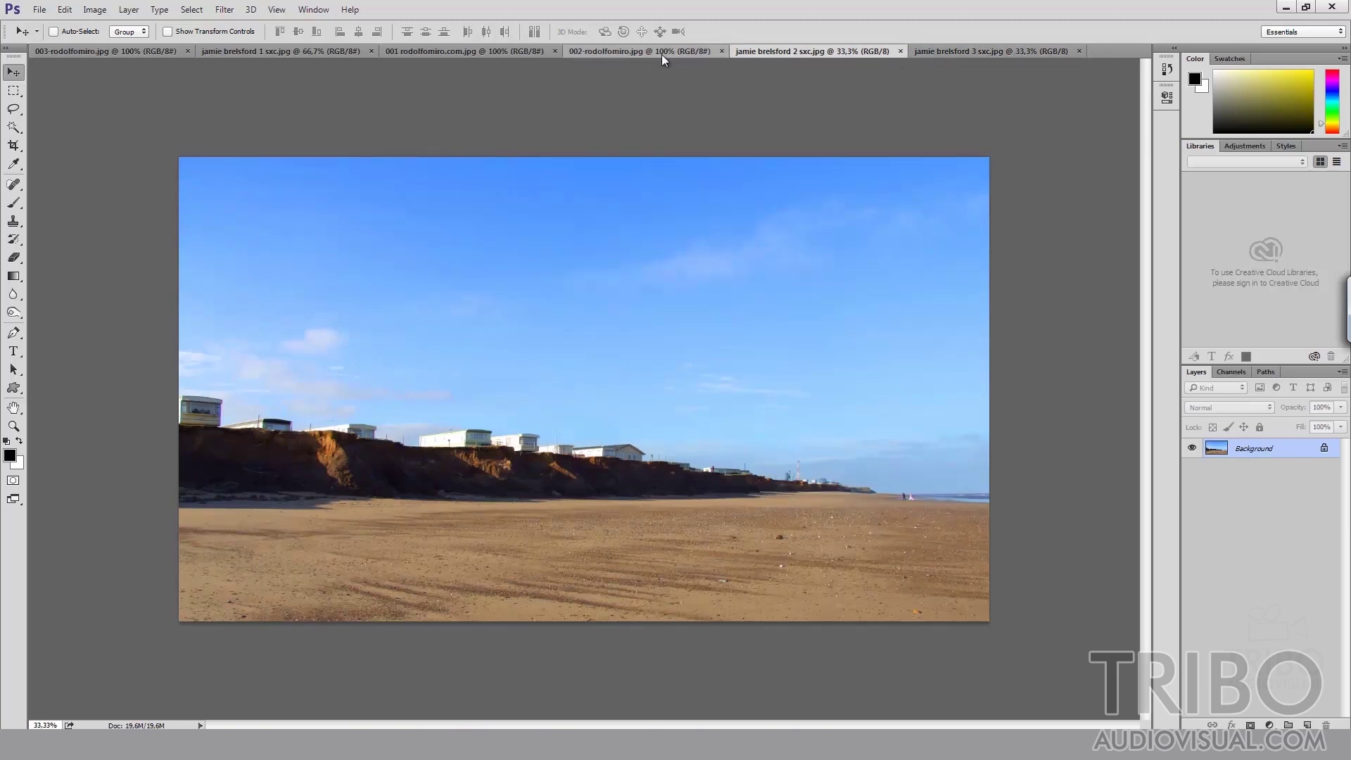
click(633, 52)
click(450, 51)
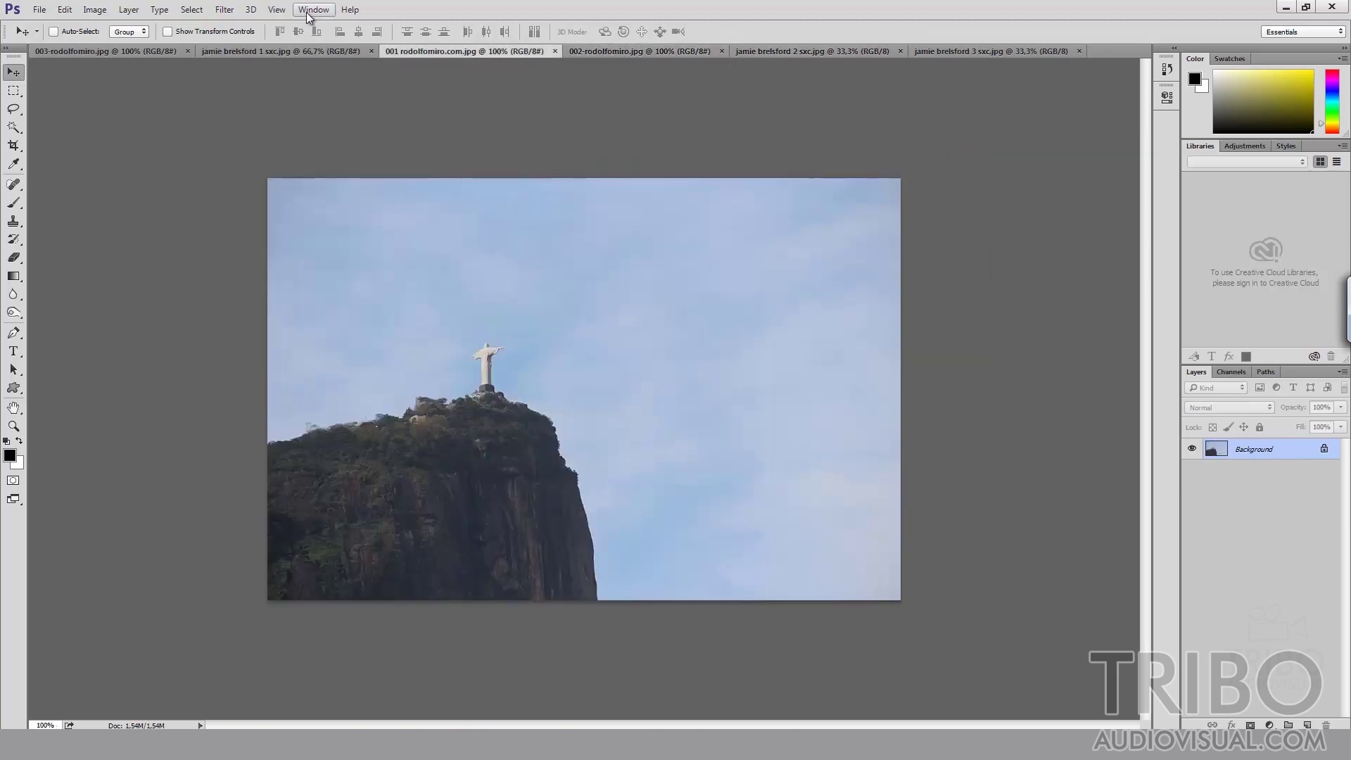
click(313, 9)
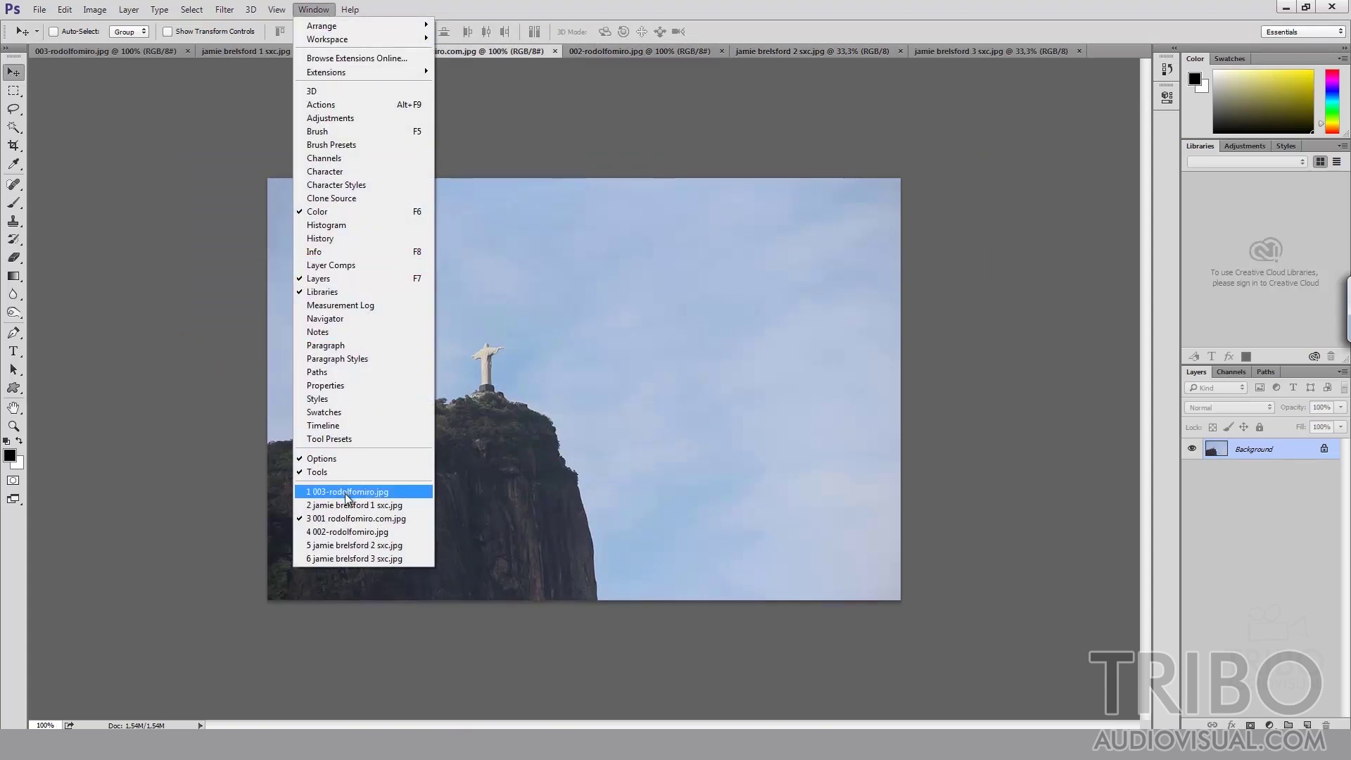
click(352, 532)
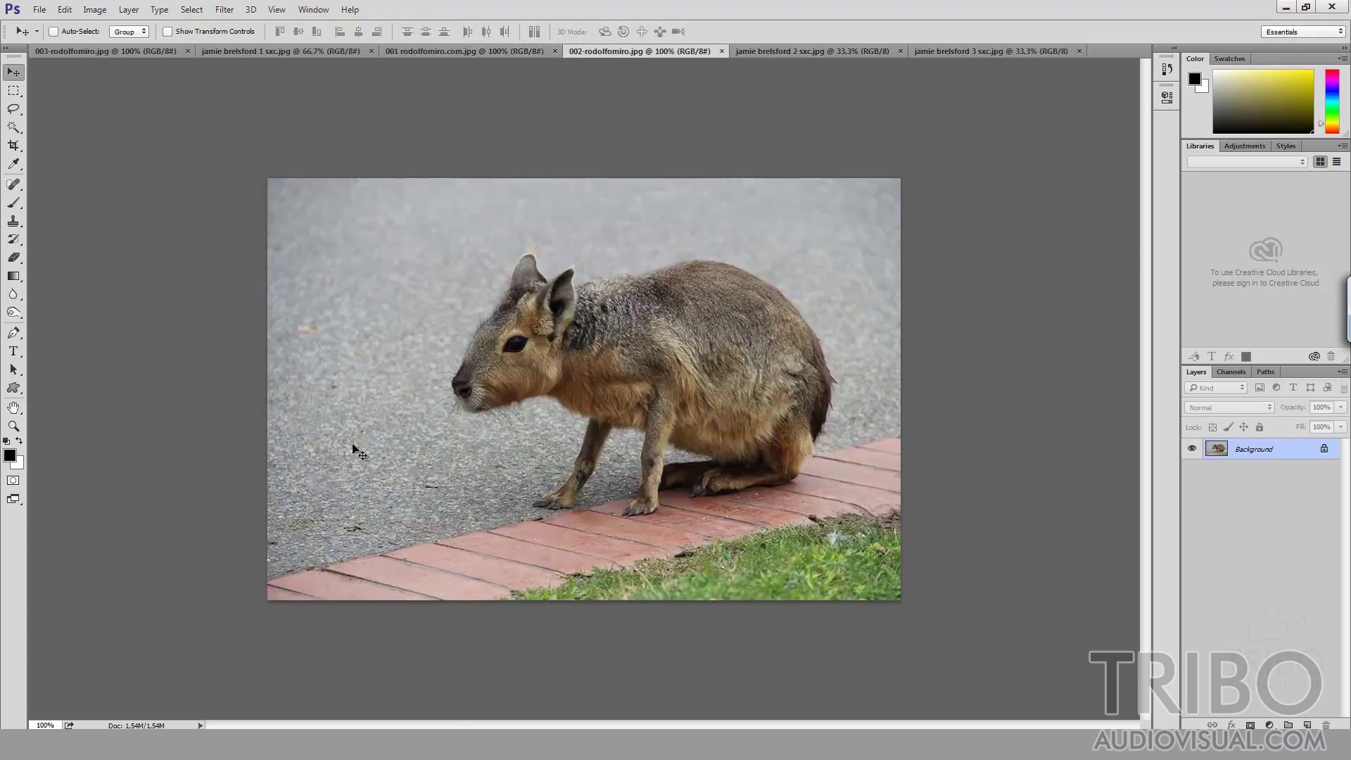
click(301, 10)
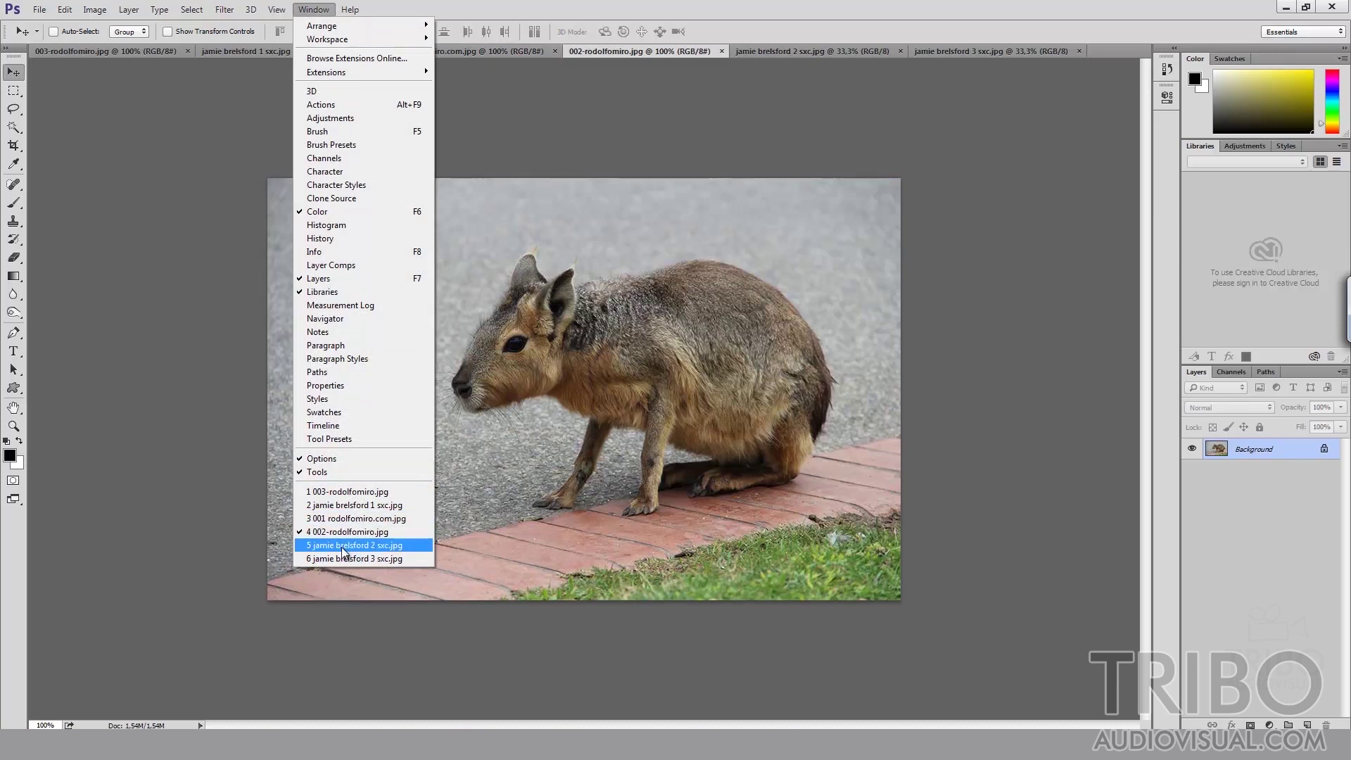
click(344, 550)
click(313, 9)
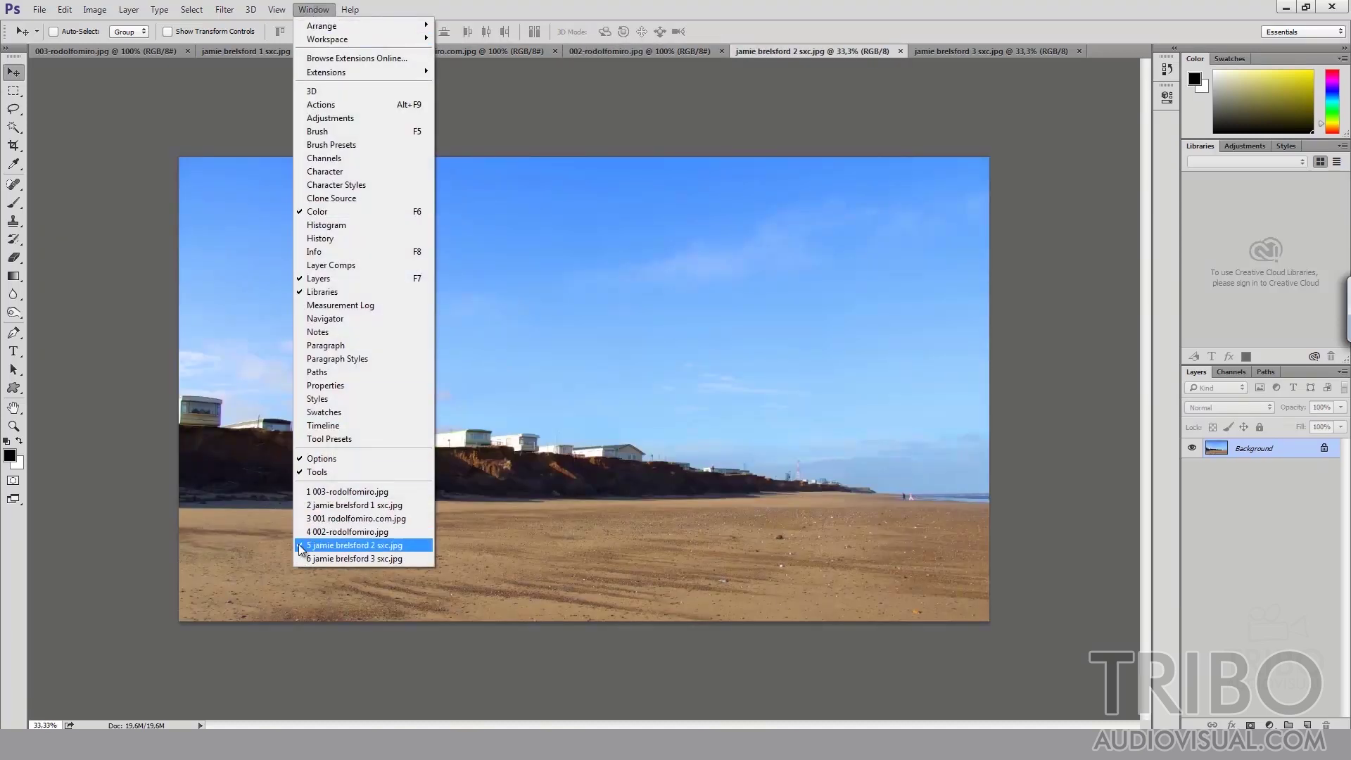
click(310, 492)
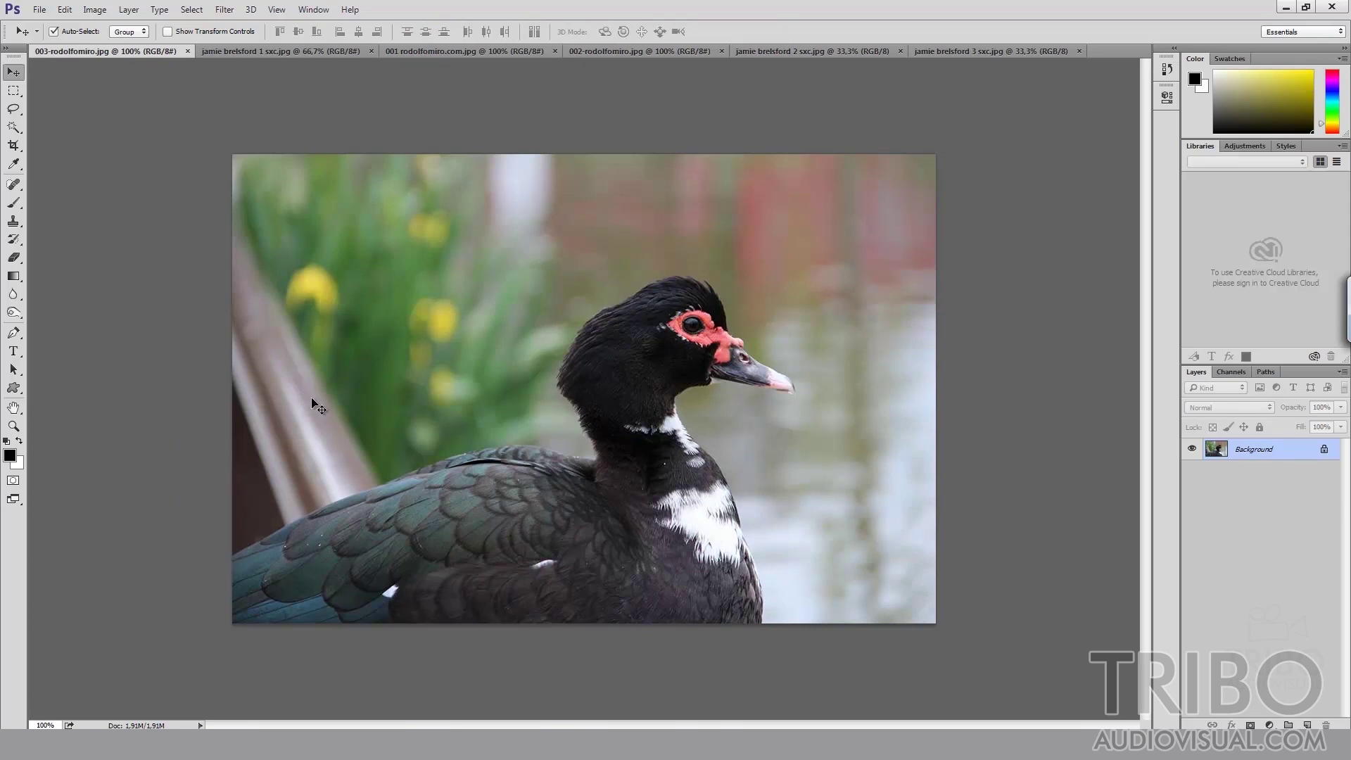
Cycle through the open photos three times with Ctrl+Tab
key(ctrl+Tab)
key(ctrl+Tab)
key(ctrl+Tab)
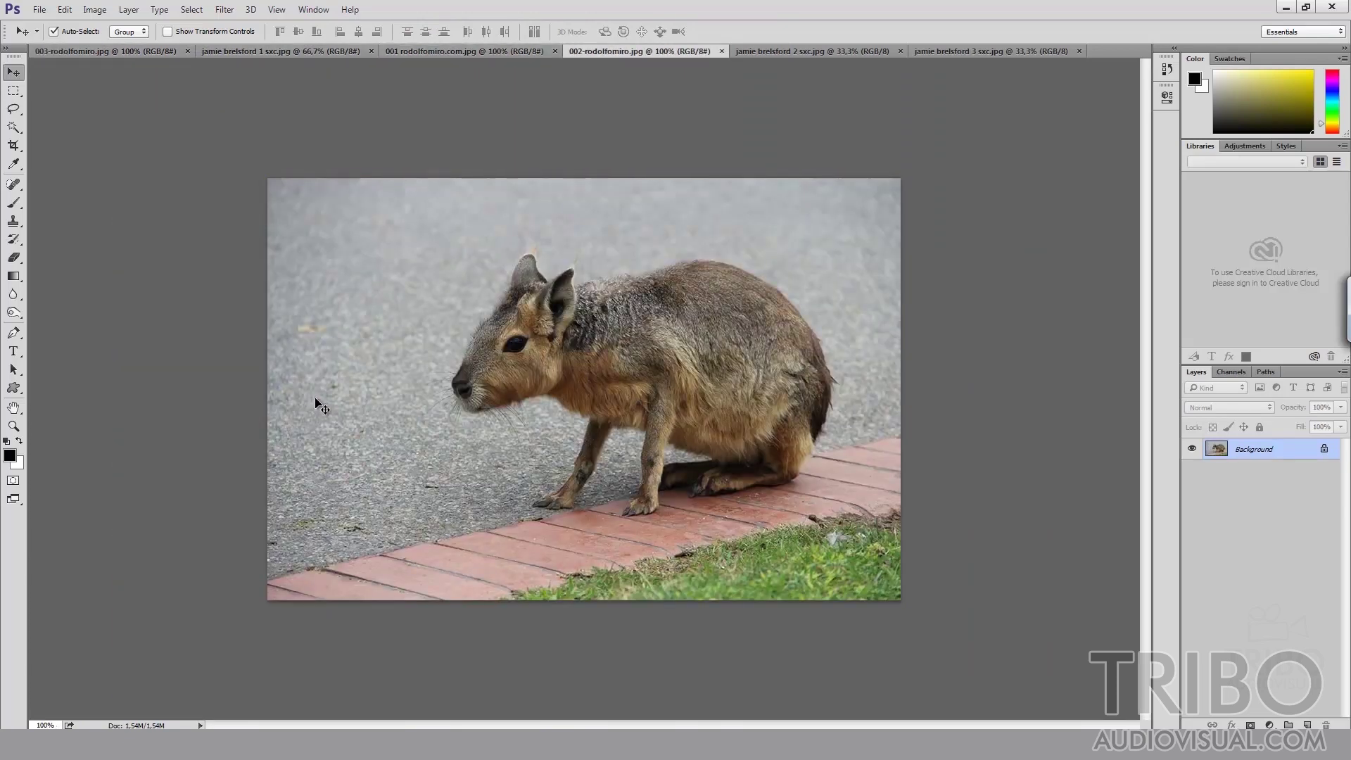
key(ctrl+Tab)
key(ctrl+Tab)
key(ctrl+Tab)
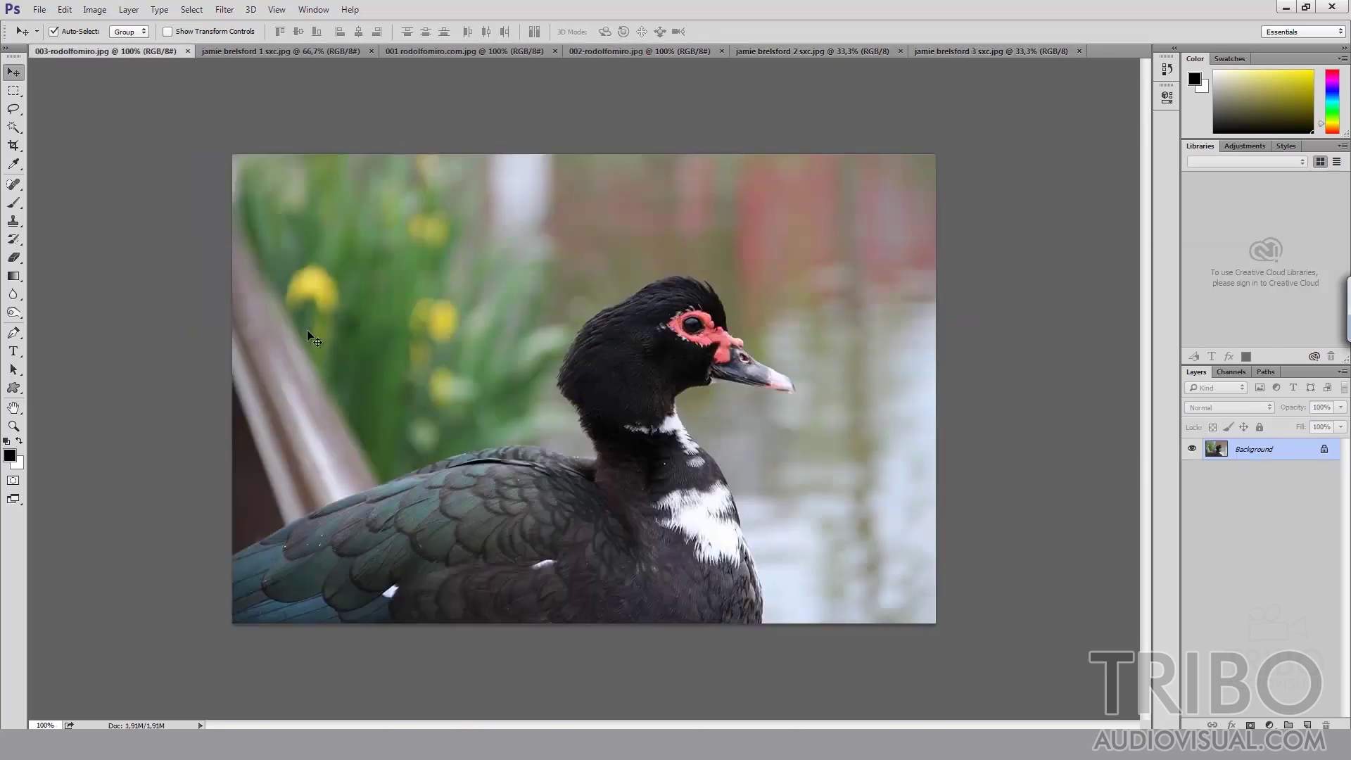
key(ctrl+Tab)
key(ctrl+Tab)
key(ctrl+Tab)
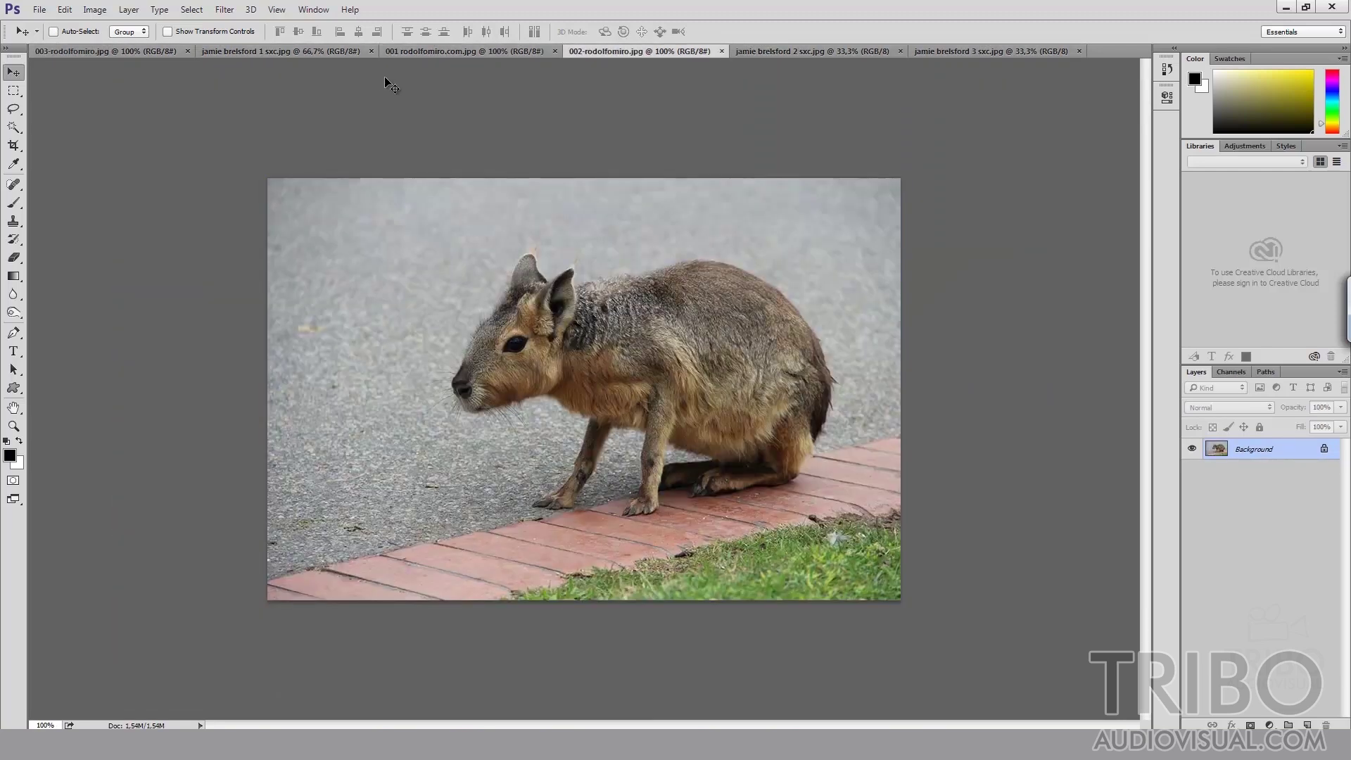
Close all the open photo documents
click(371, 51)
click(373, 54)
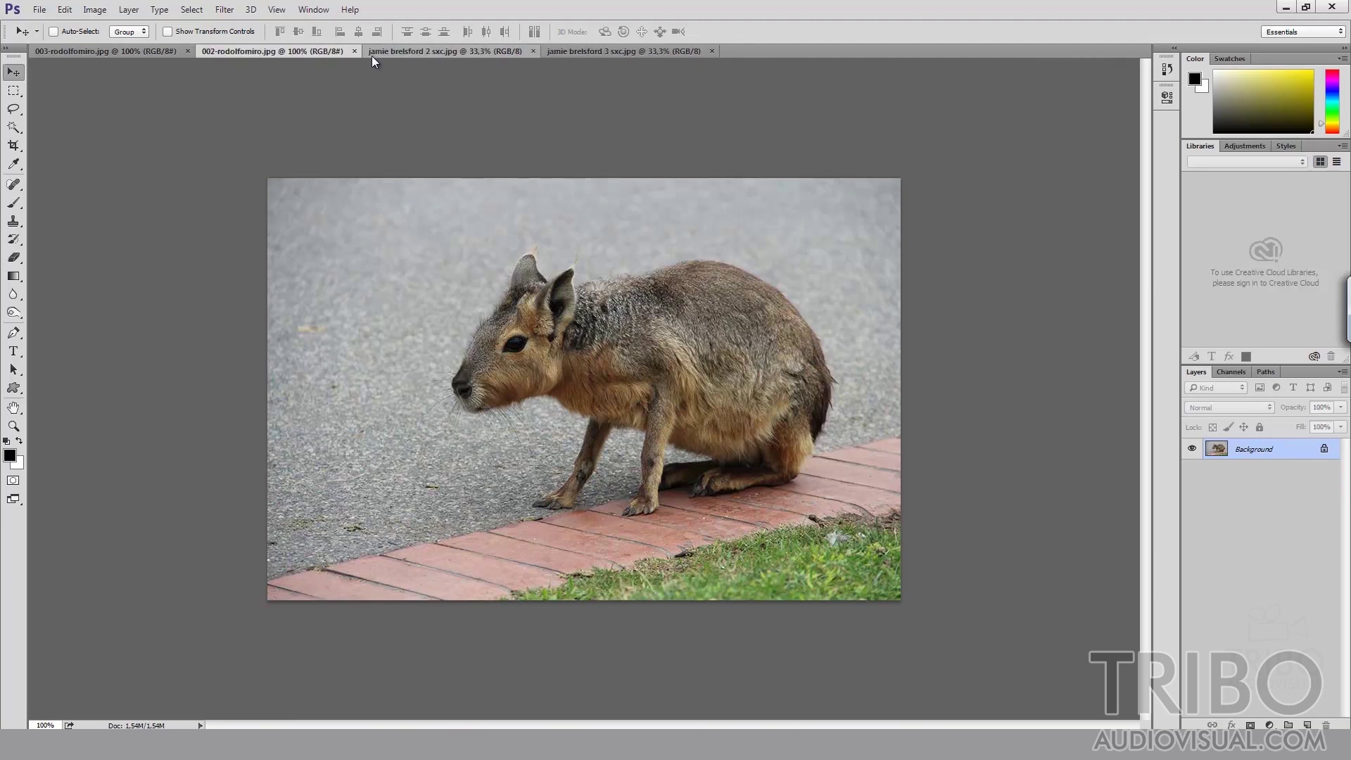
key(ctrl+w)
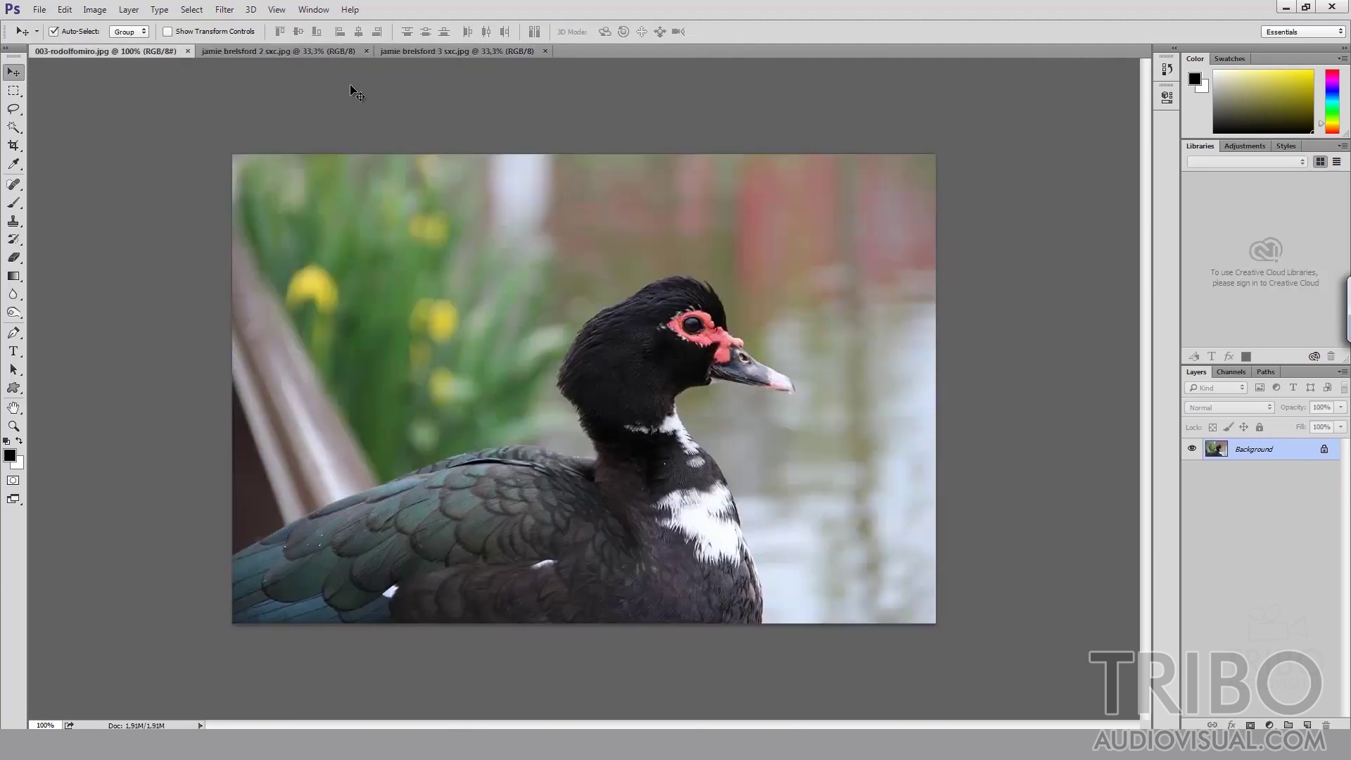
key(ctrl+w)
key(ctrl+w)
key(ctrl+w)
Drag 001 rodolfomiro.com from the aula 1 folder into Photoshop, then bring up the Open dialog with Ctrl+O
click(734, 745)
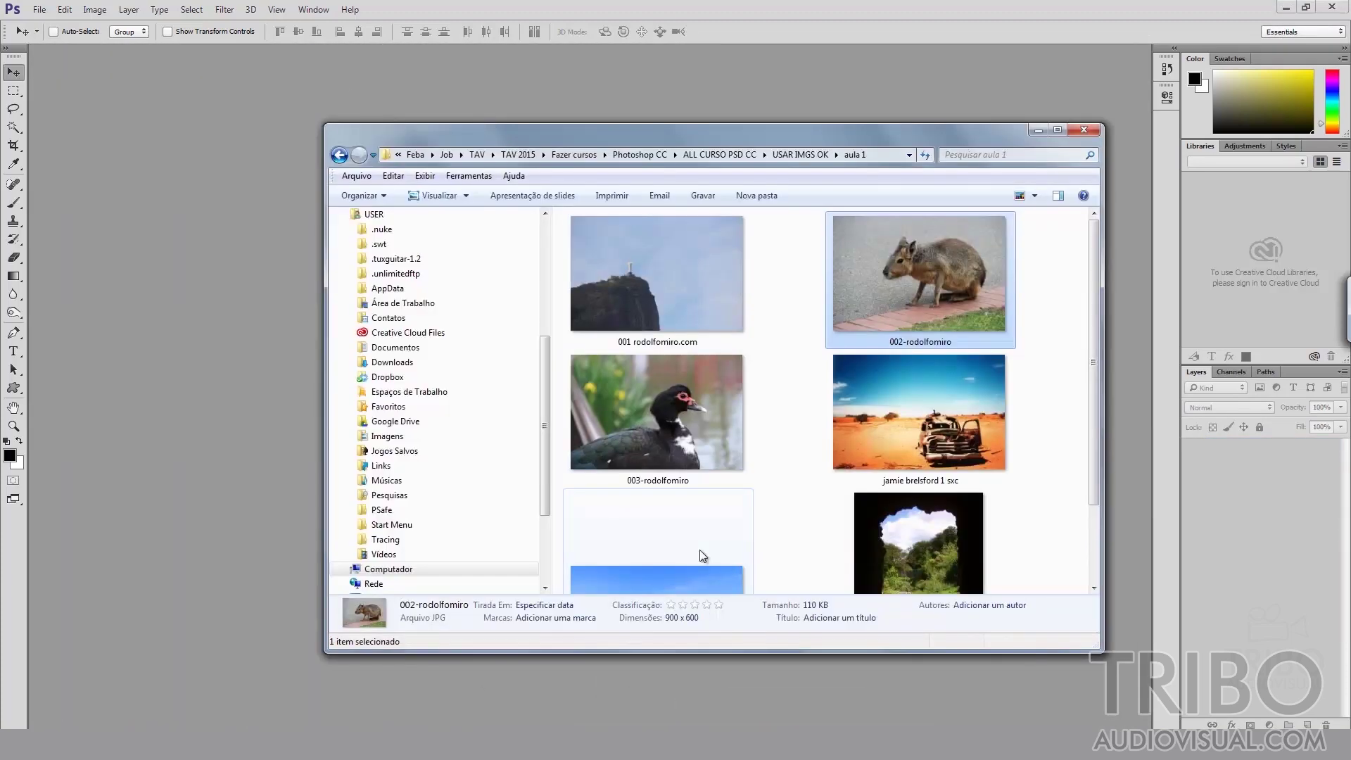
drag(650, 305, 141, 323)
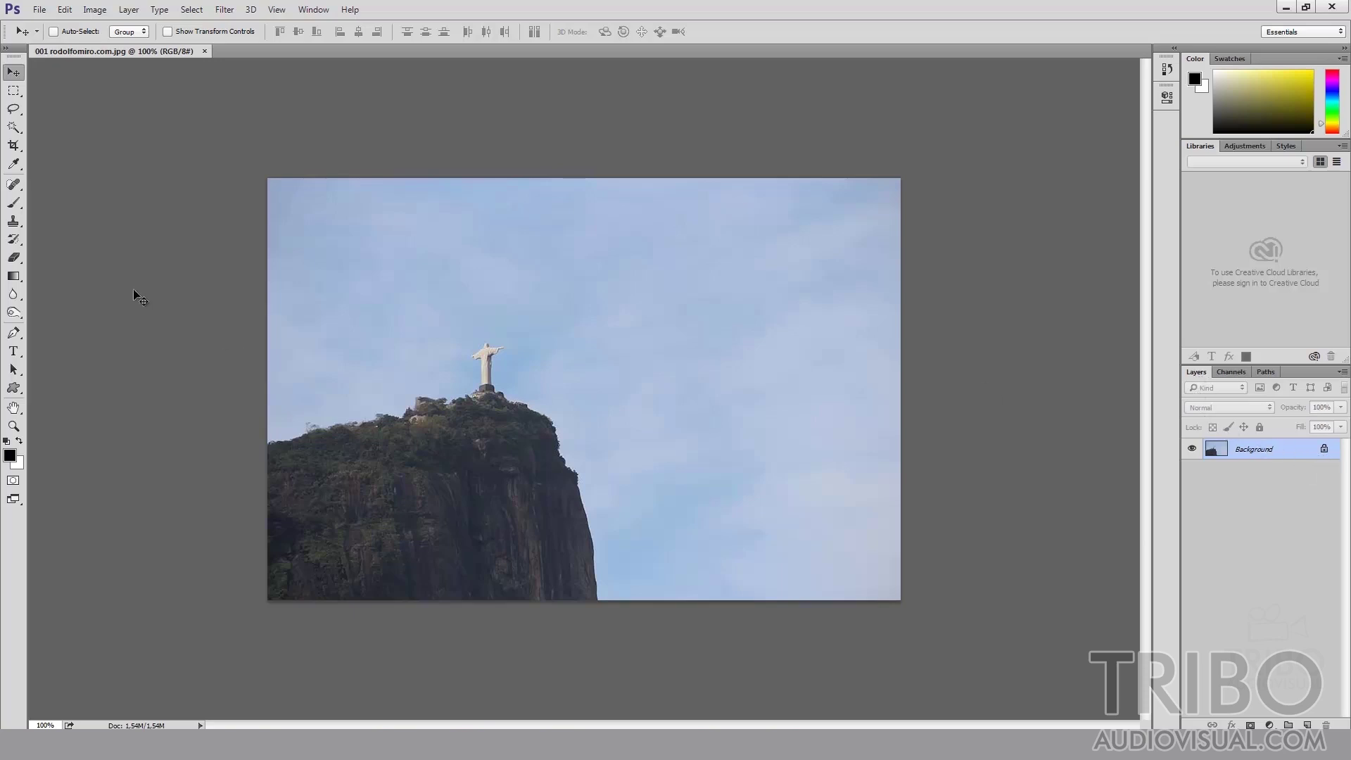
key(ctrl)
key(ctrl+o)
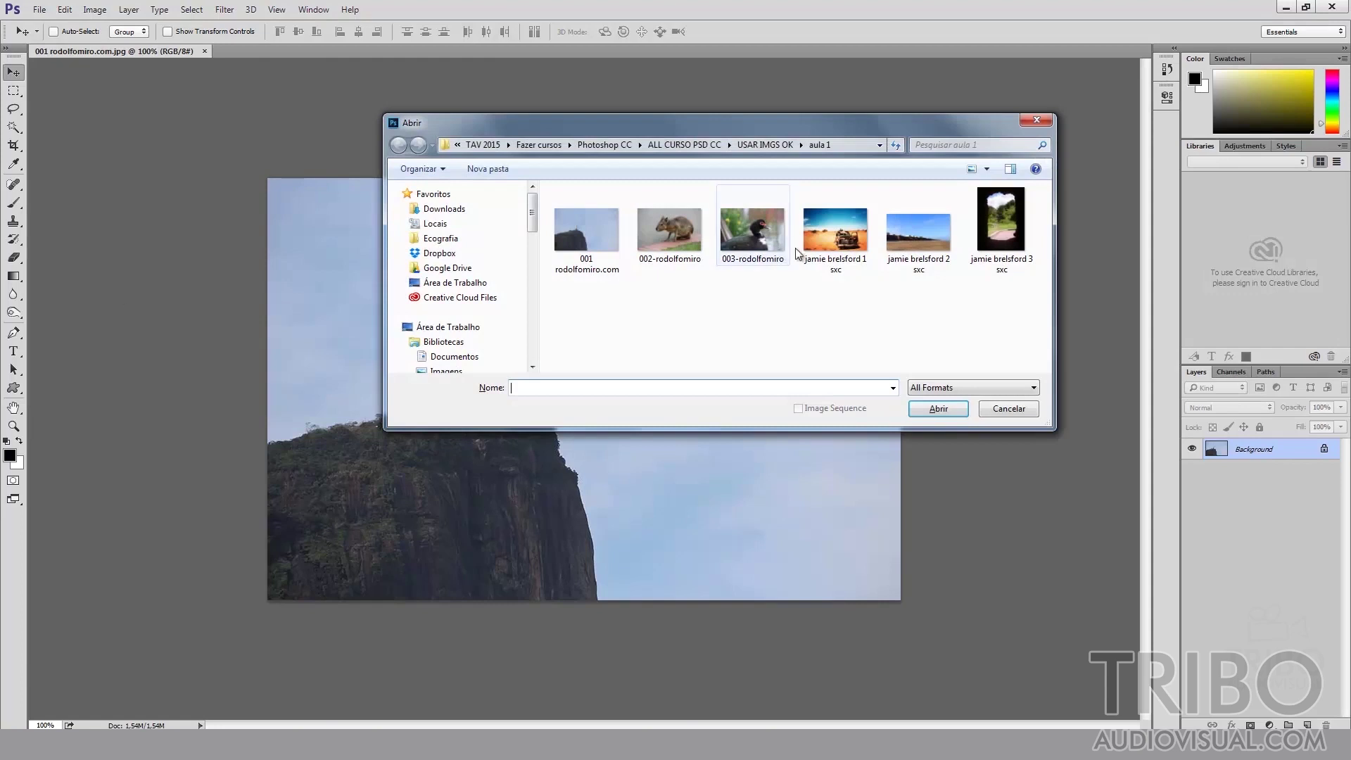
click(844, 243)
double_click(837, 254)
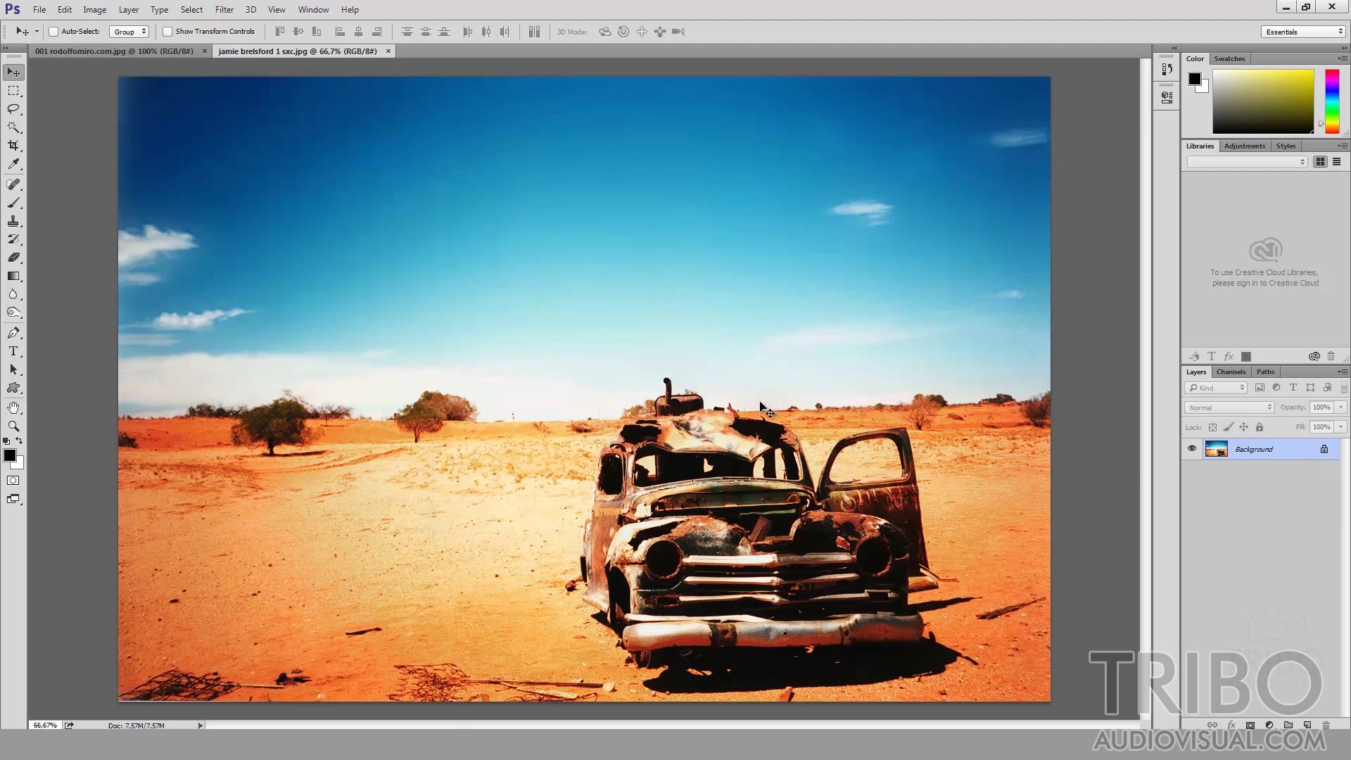
click(654, 381)
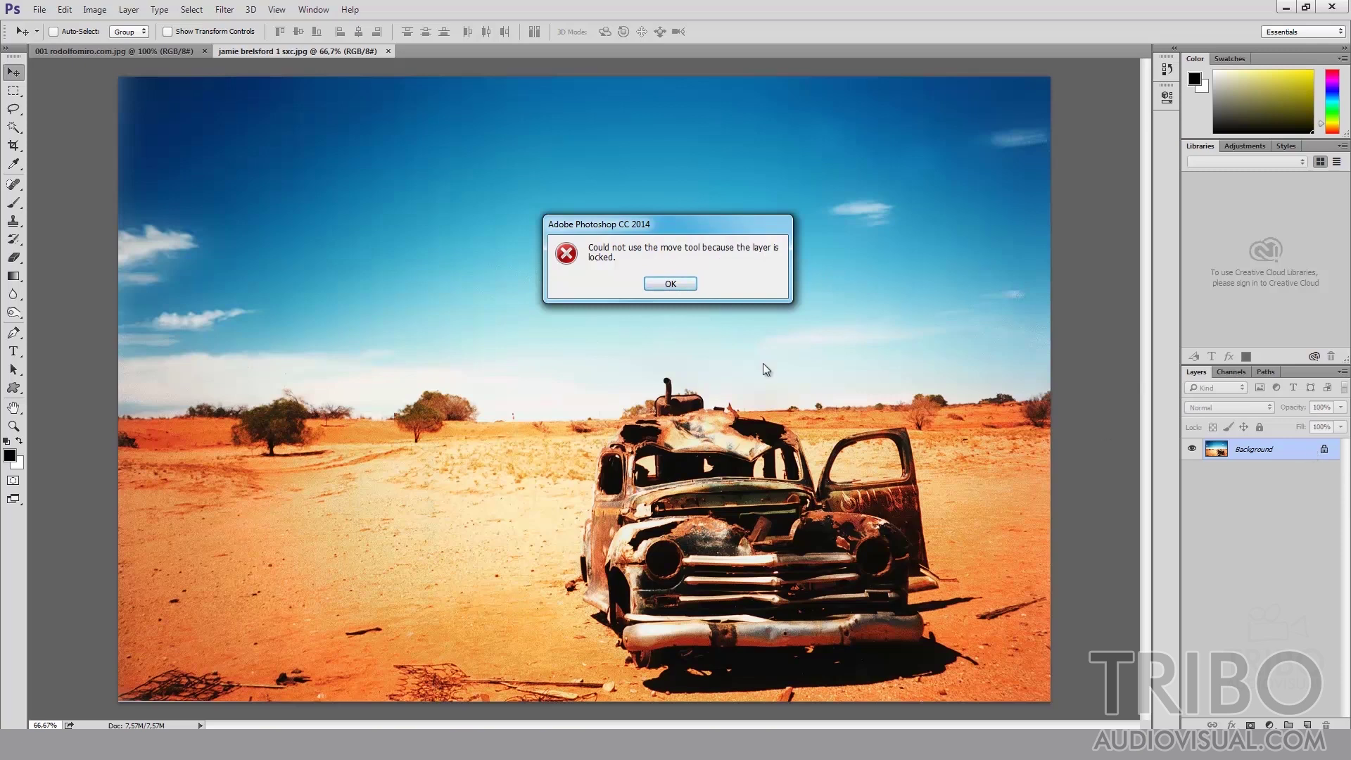
Dismiss the warning, duplicate the car photo's background into Layer 1, and reselect Background
click(677, 287)
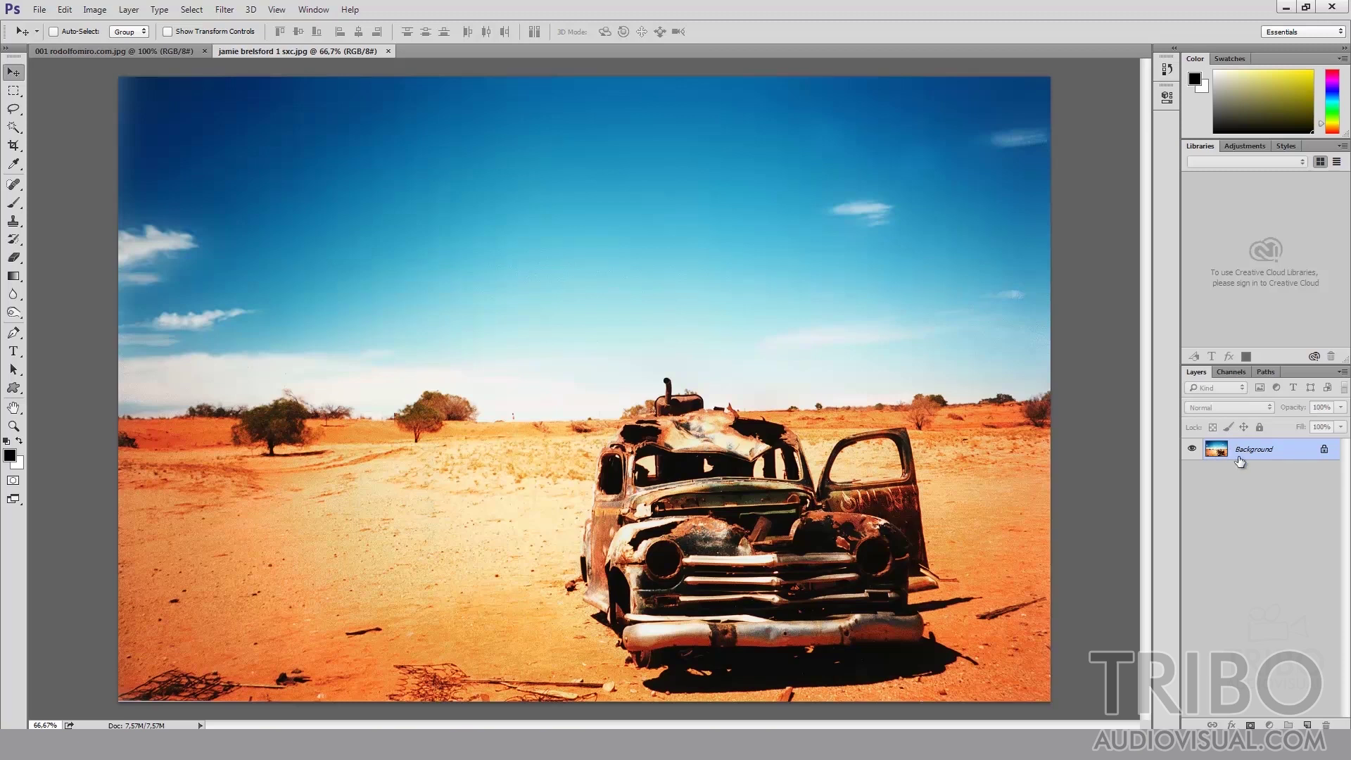
drag(1240, 461, 1249, 457)
key(ctrl+j)
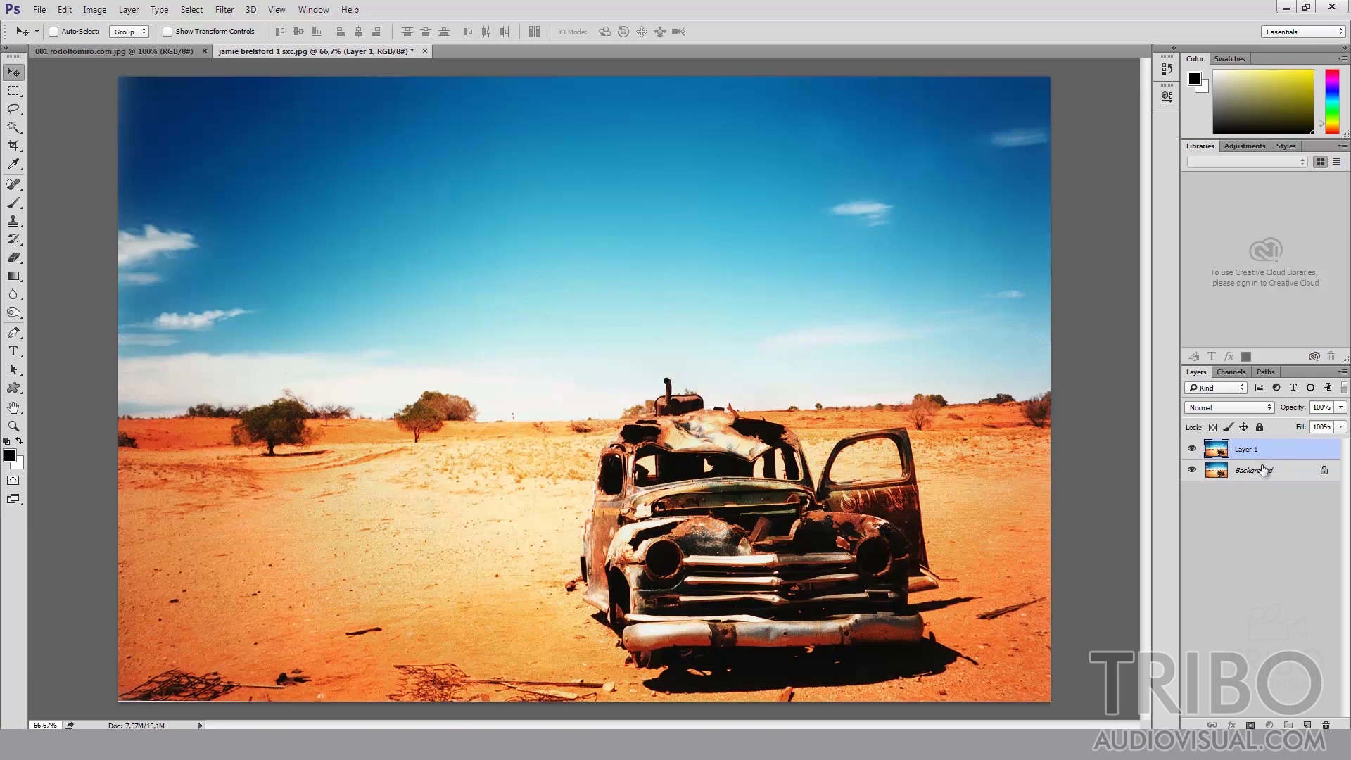
click(1256, 470)
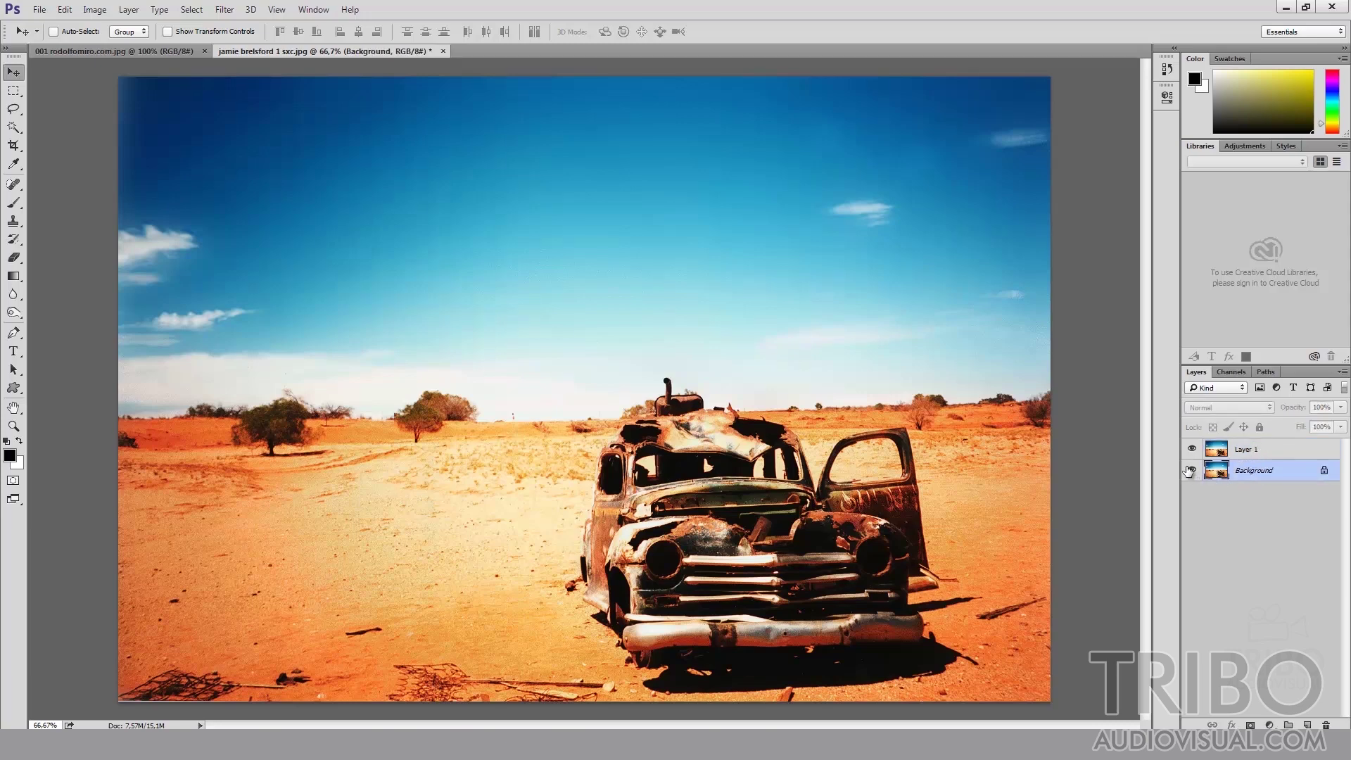
Close the desert car photo without saving
key(ctrl)
key(ctrl+w)
click(679, 282)
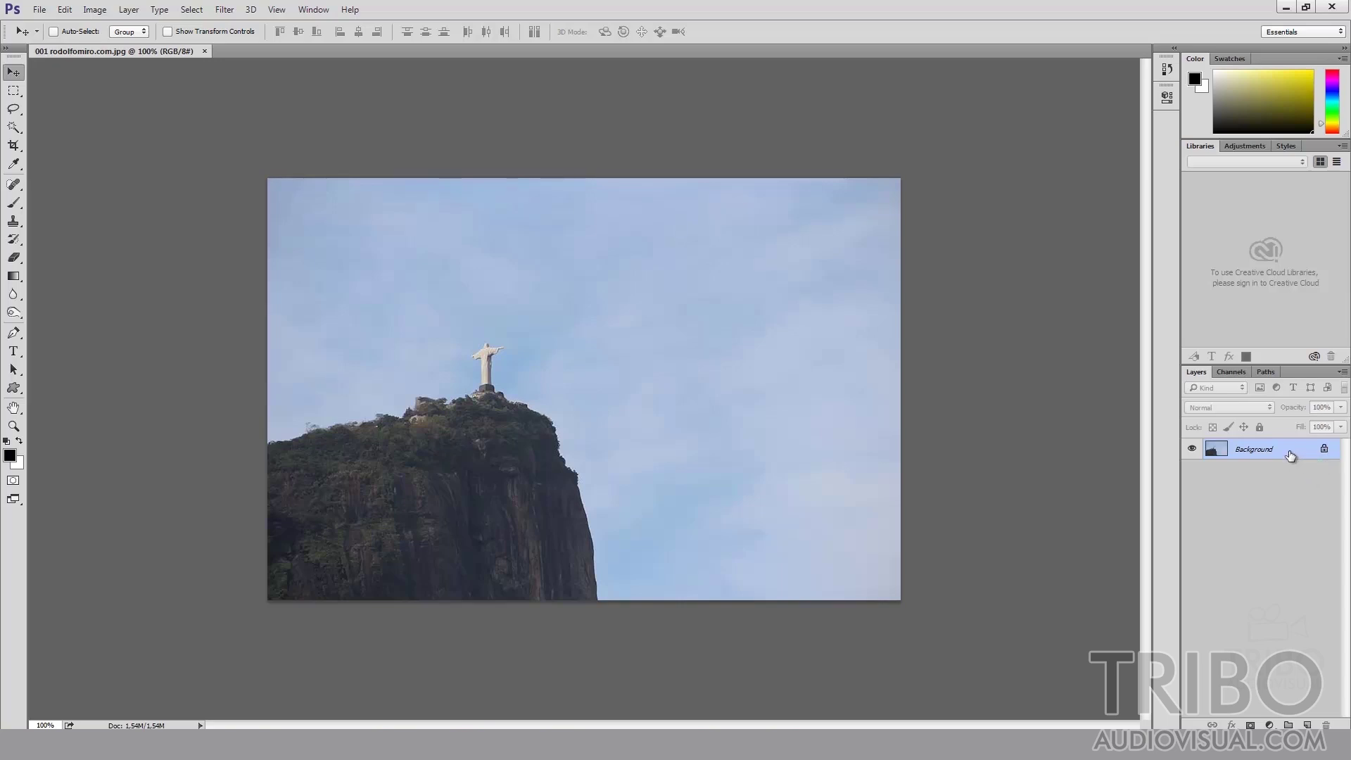
Unlock the Rio photo's Background into Layer 0, OK Layer Style, then test-move and undo
click(1324, 451)
double_click(1302, 454)
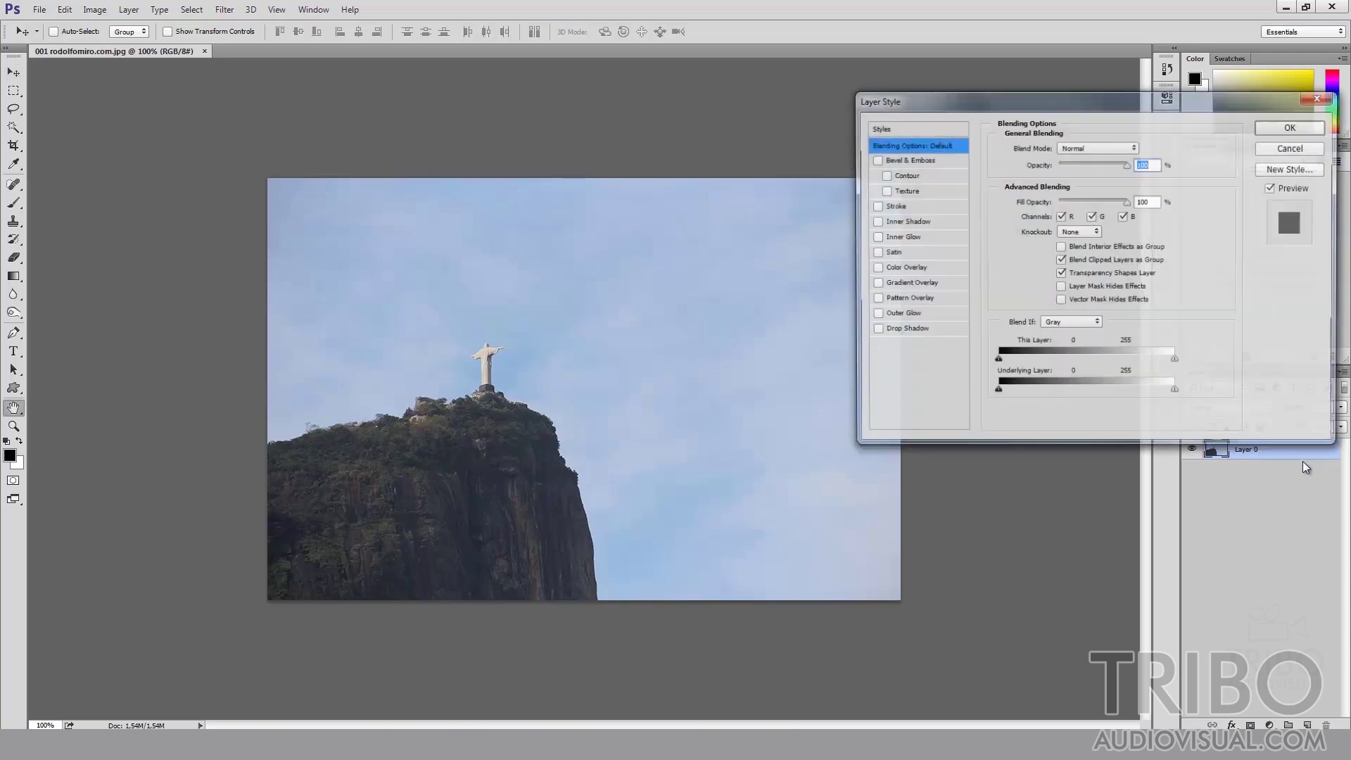
click(1278, 131)
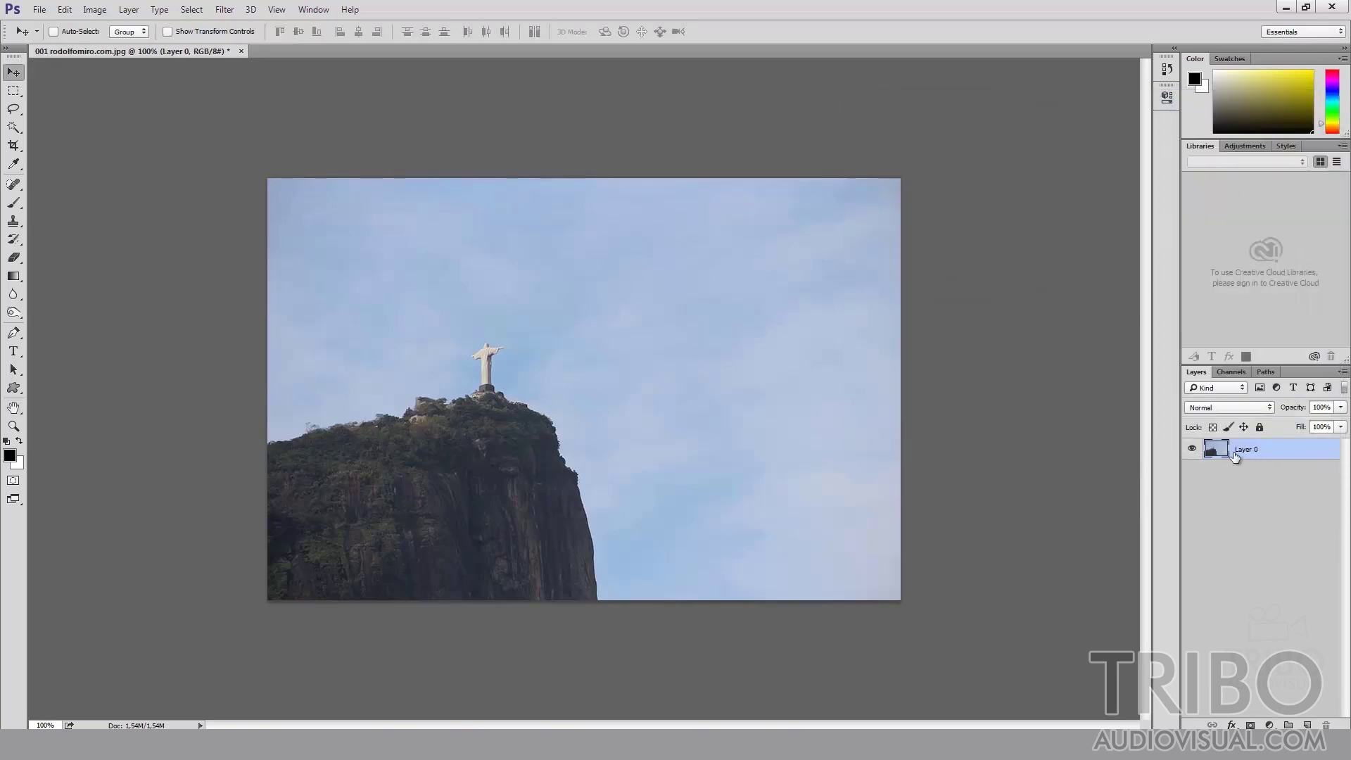
drag(730, 387, 476, 315)
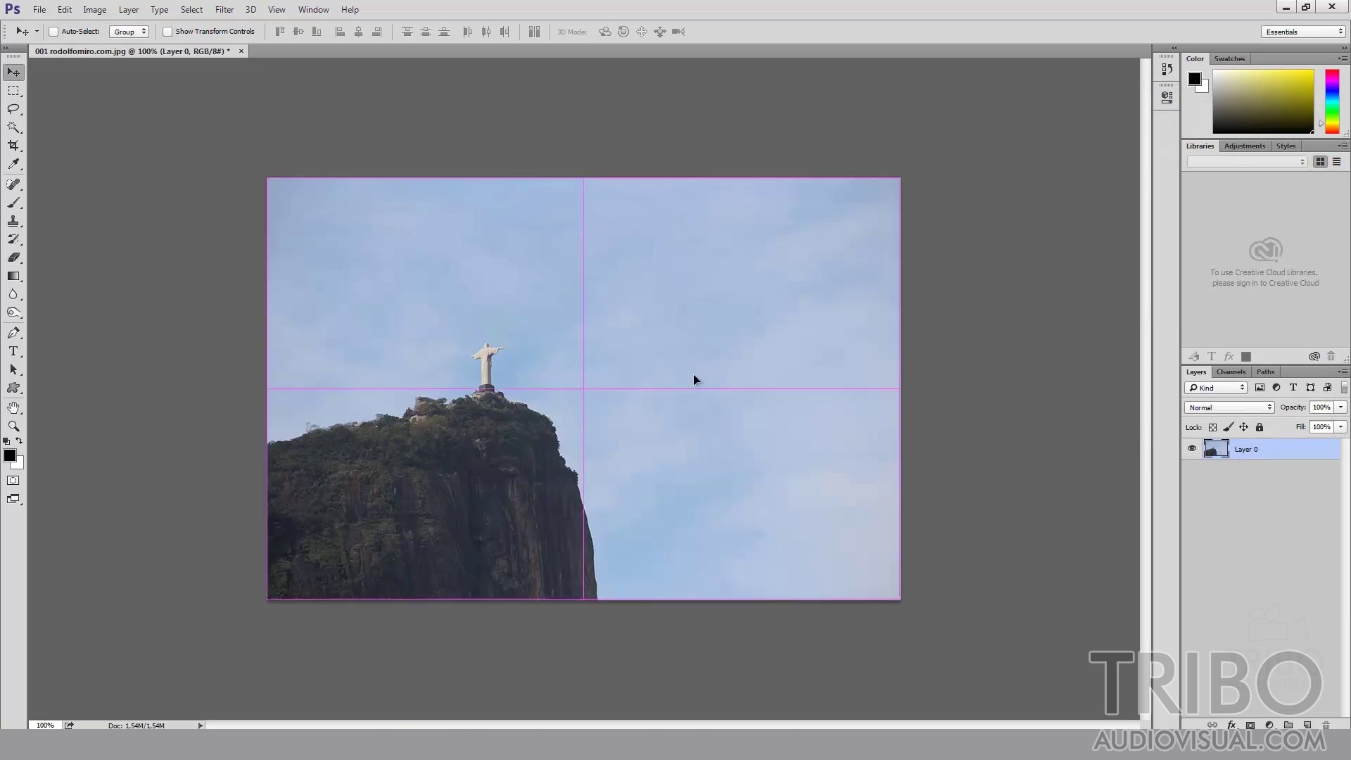
key(ctrl+z)
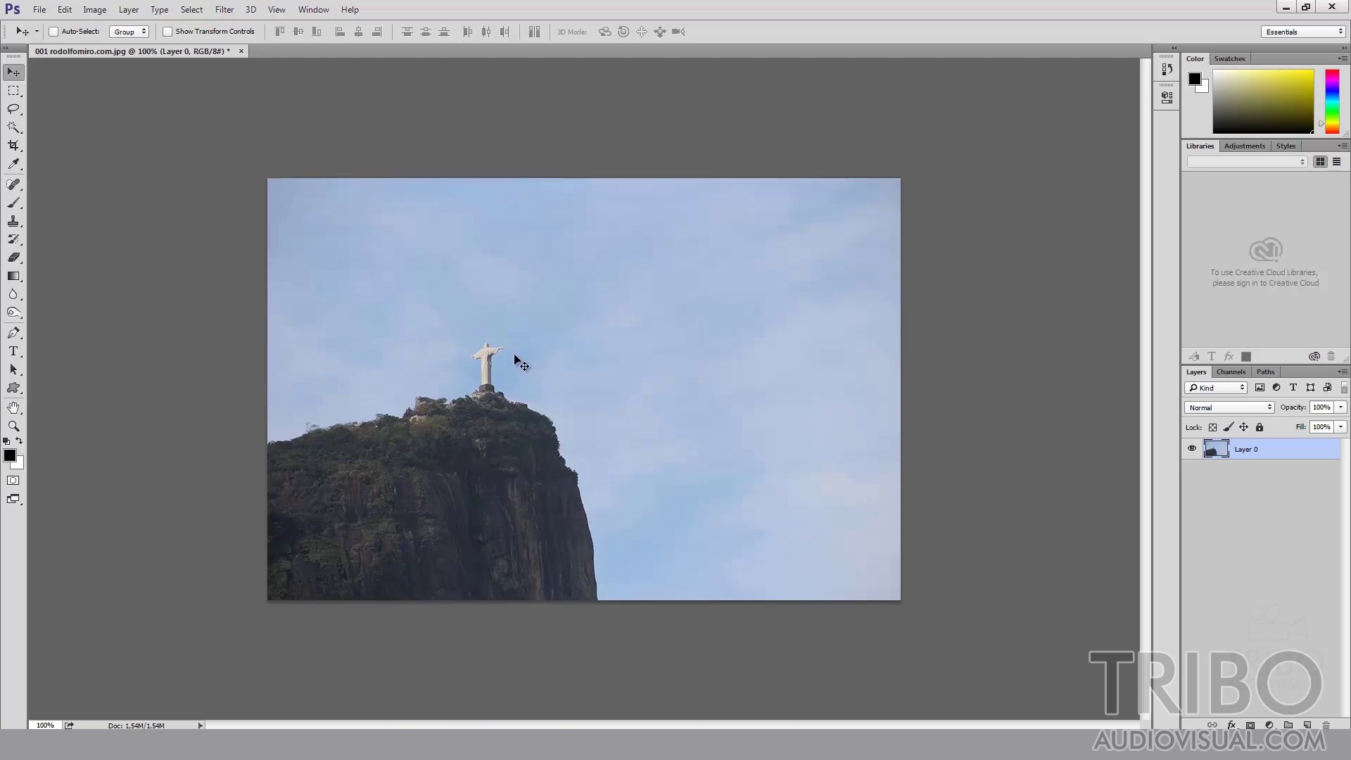
Open the beach photo, unlock its background into Layer 0, then close it without keeping changes
key(ctrl+o)
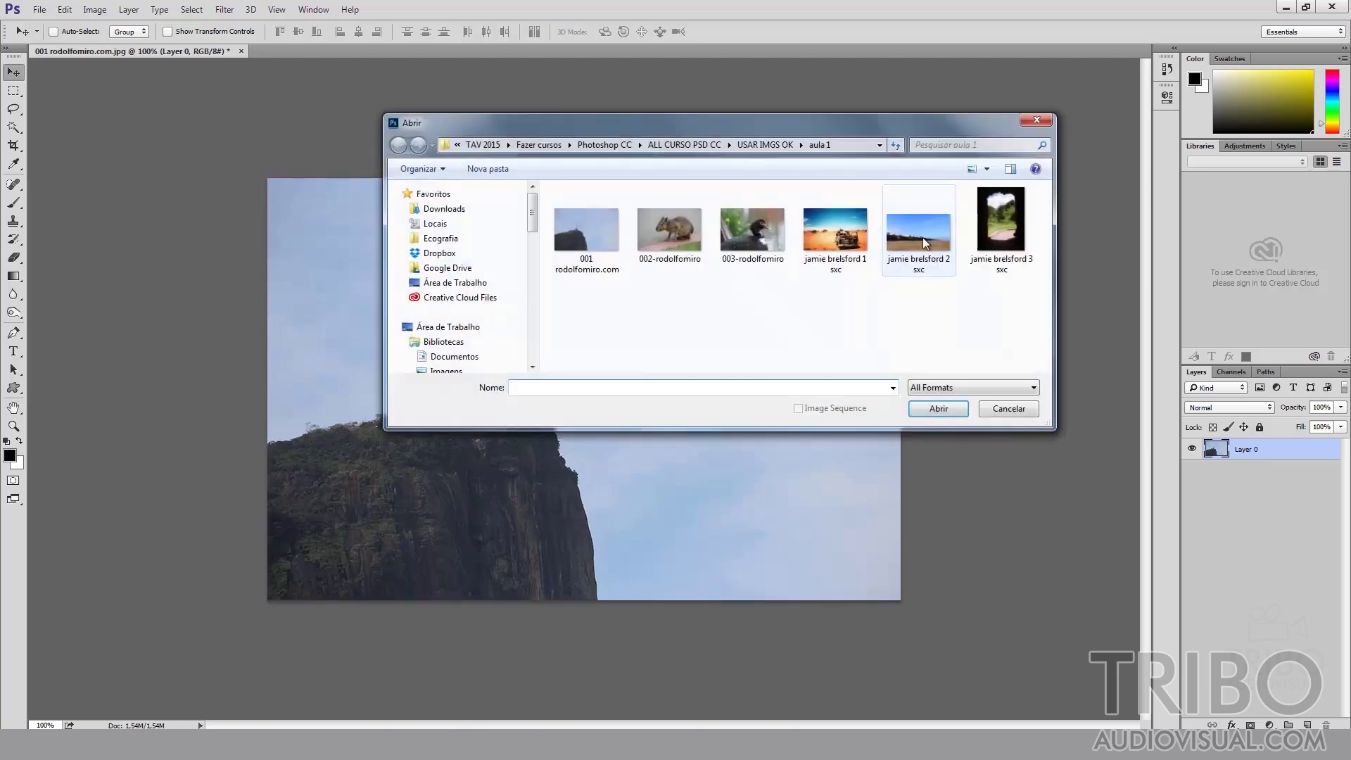
double_click(935, 240)
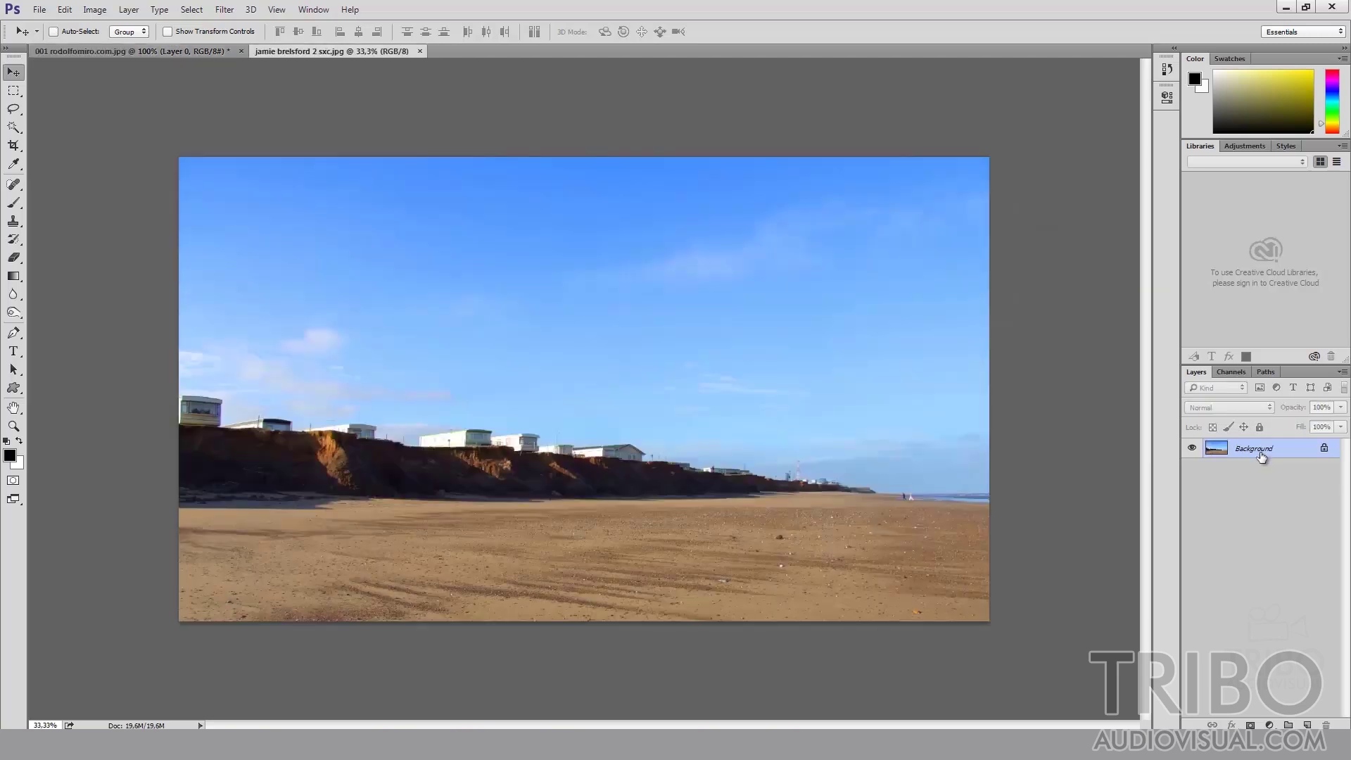
click(1325, 451)
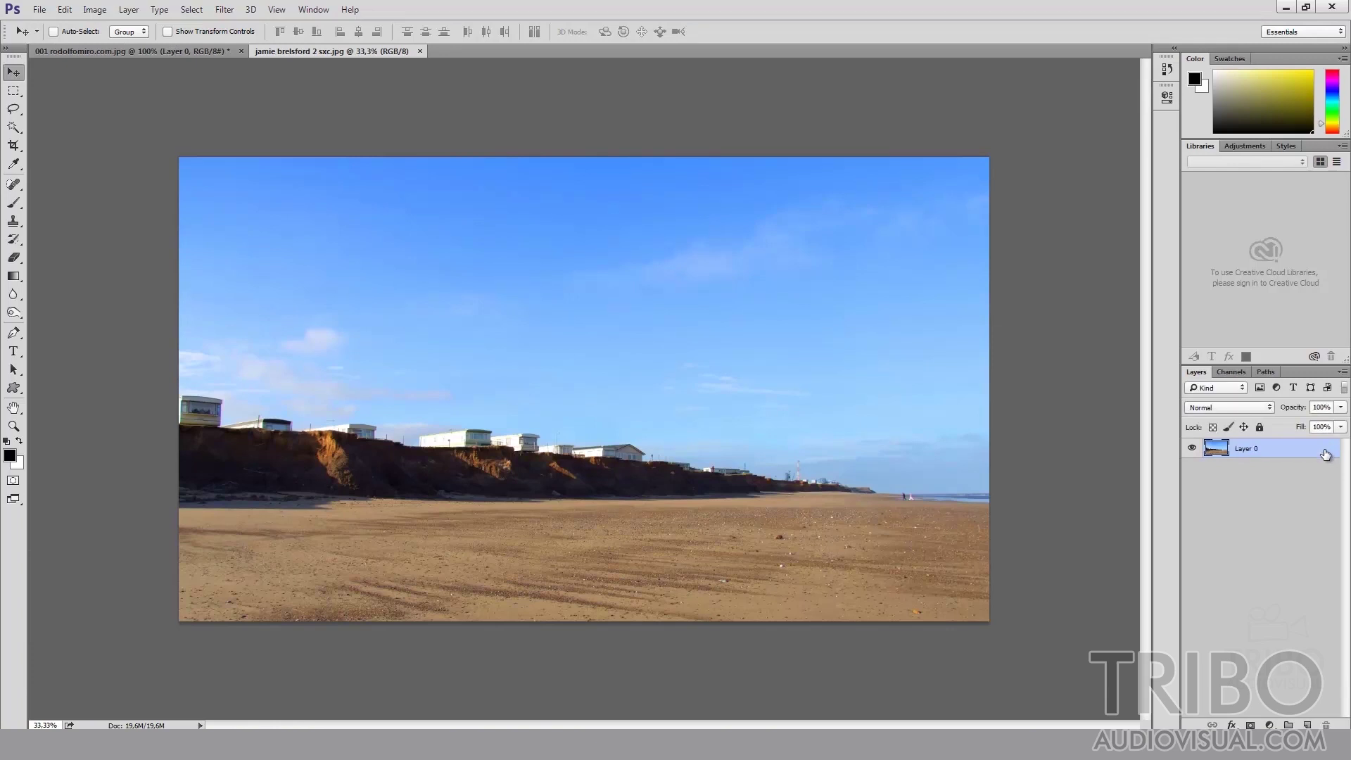
double_click(1295, 455)
click(1289, 133)
key(ctrl+w)
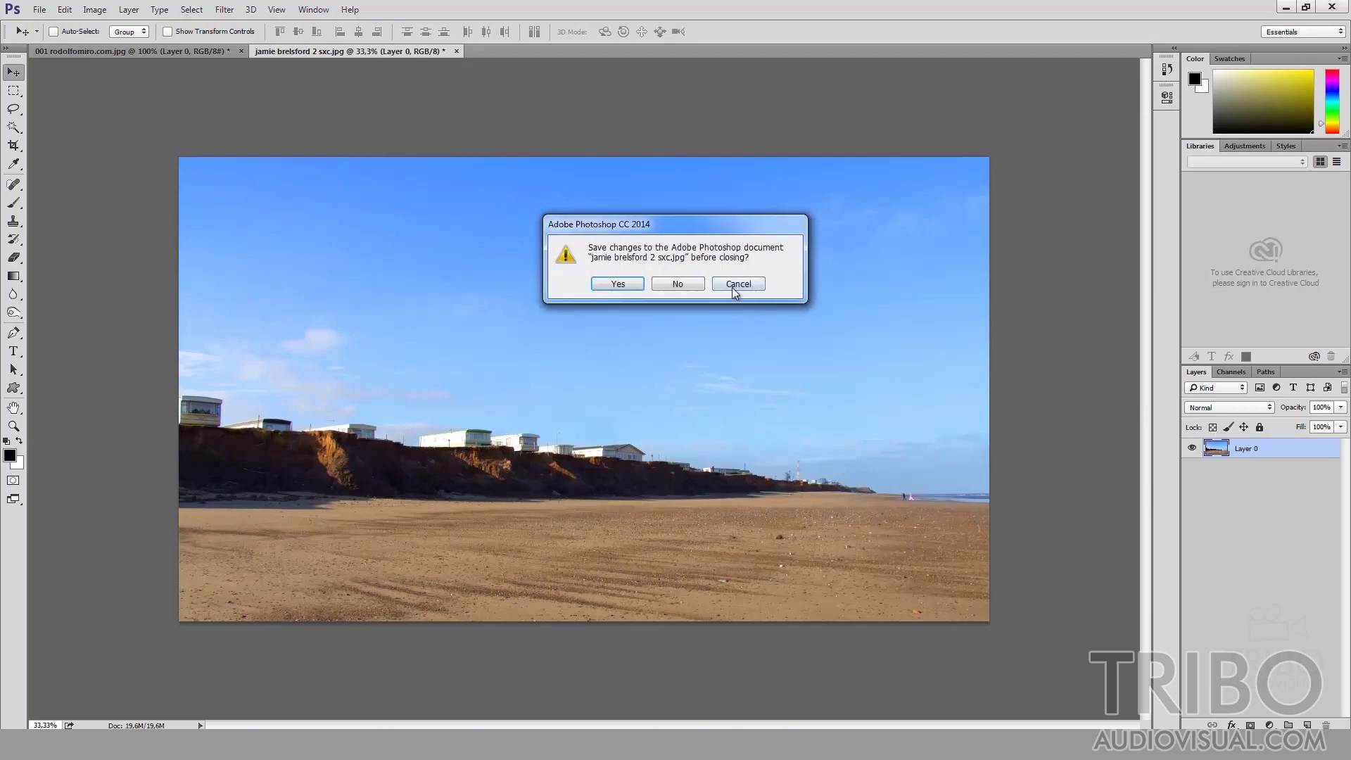
click(682, 288)
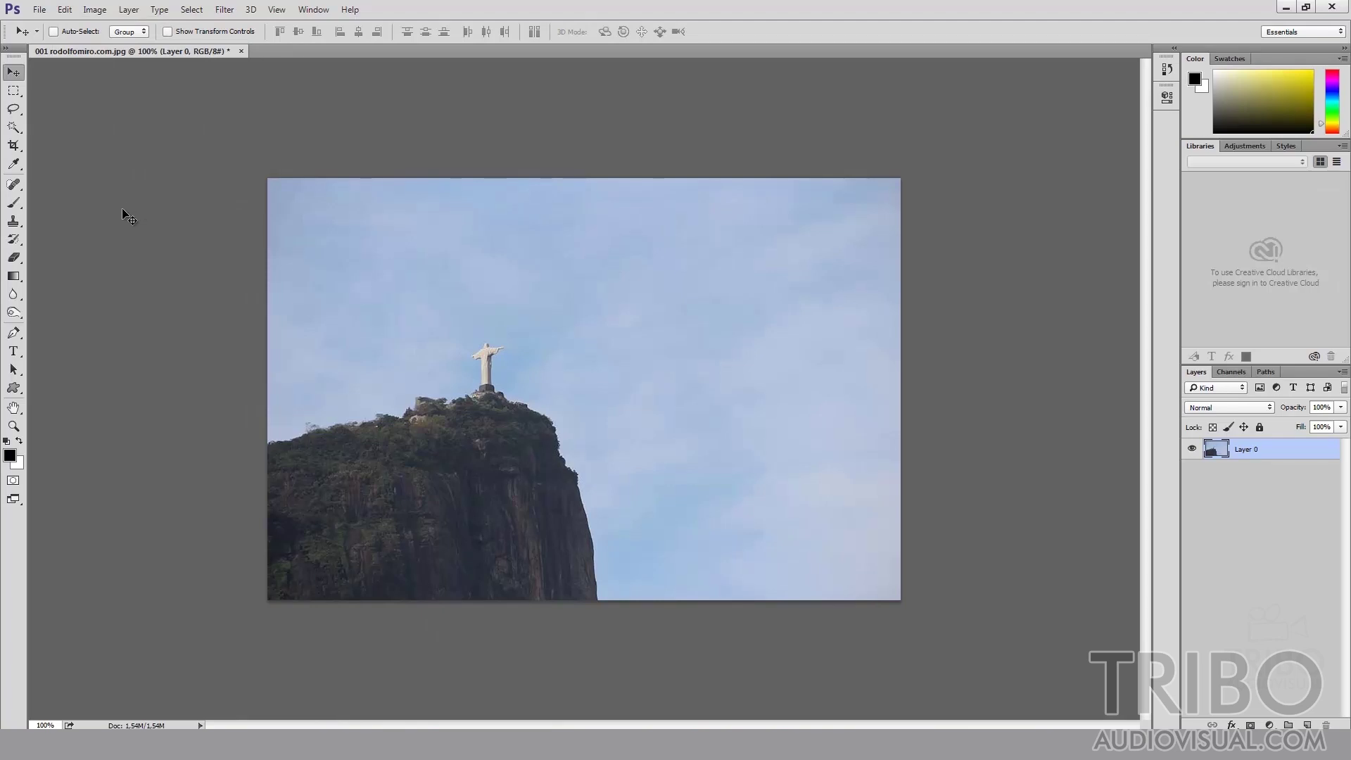
Open Edit > Preferences > Interface and move the dialog away from the photo
click(64, 9)
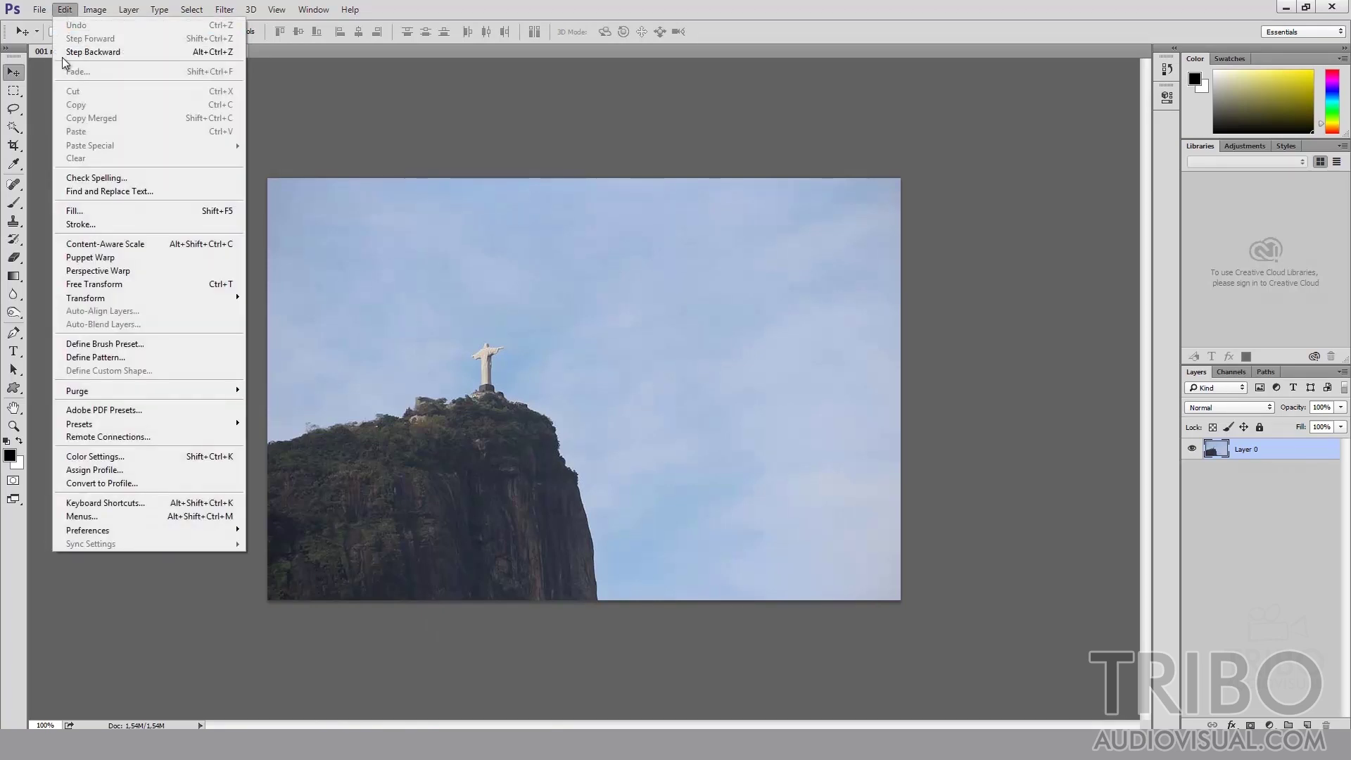
mouse_move(148, 530)
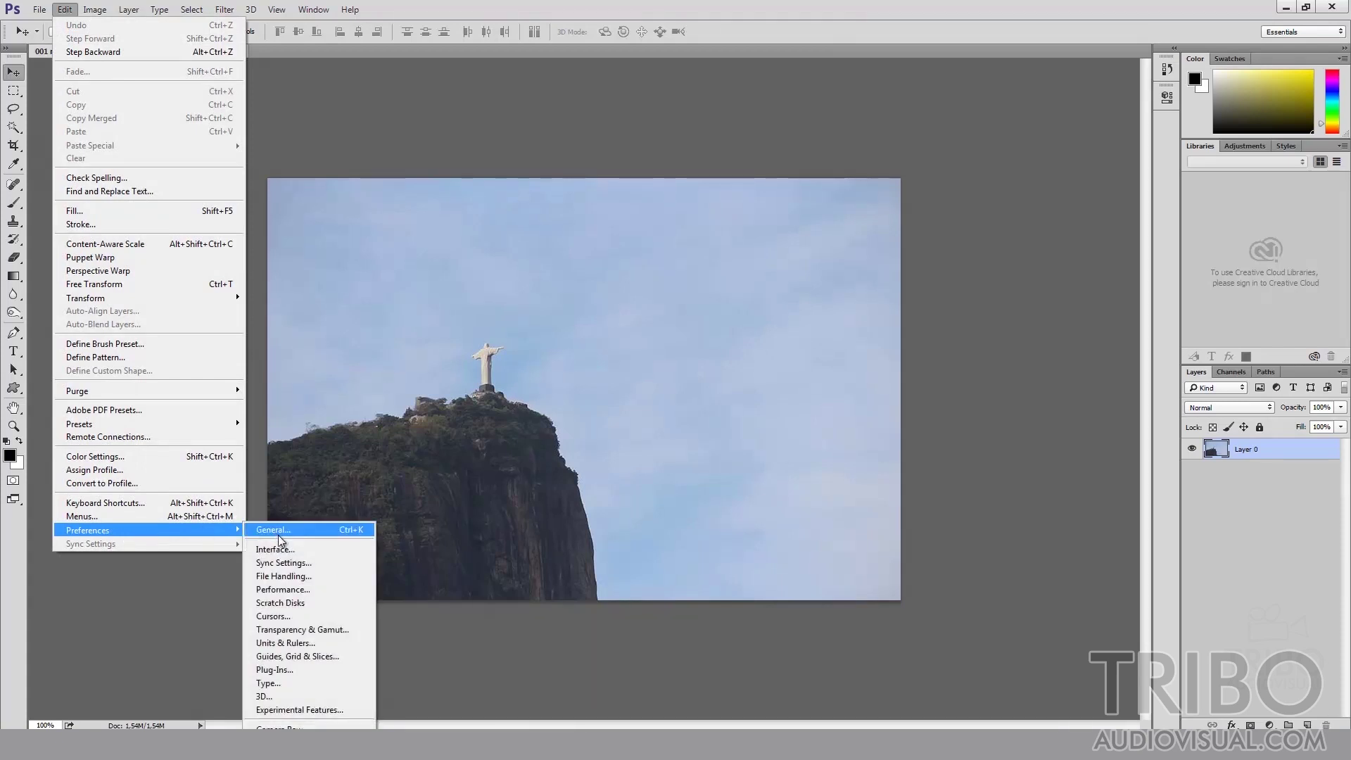
click(284, 555)
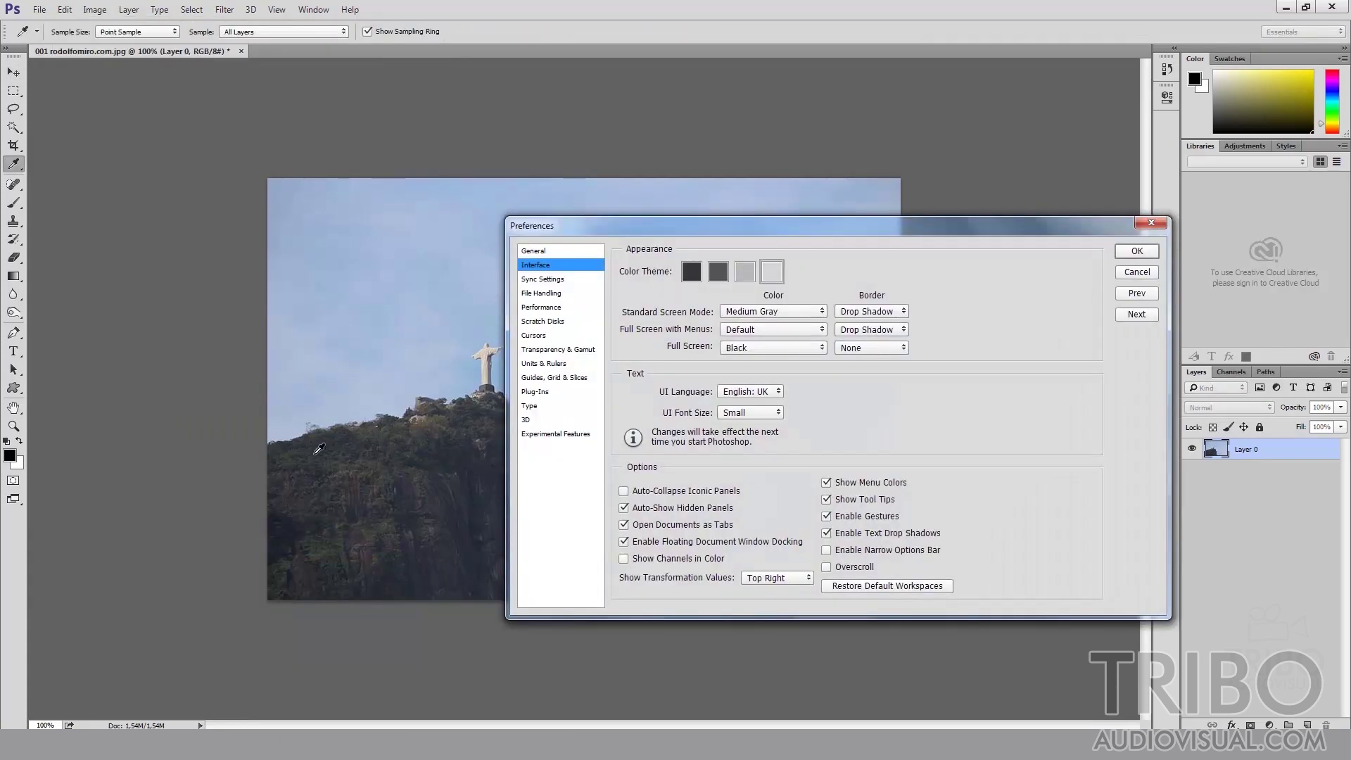
mouse_move(753, 229)
mouse_down()
mouse_move(876, 74)
mouse_move(915, 47)
mouse_up()
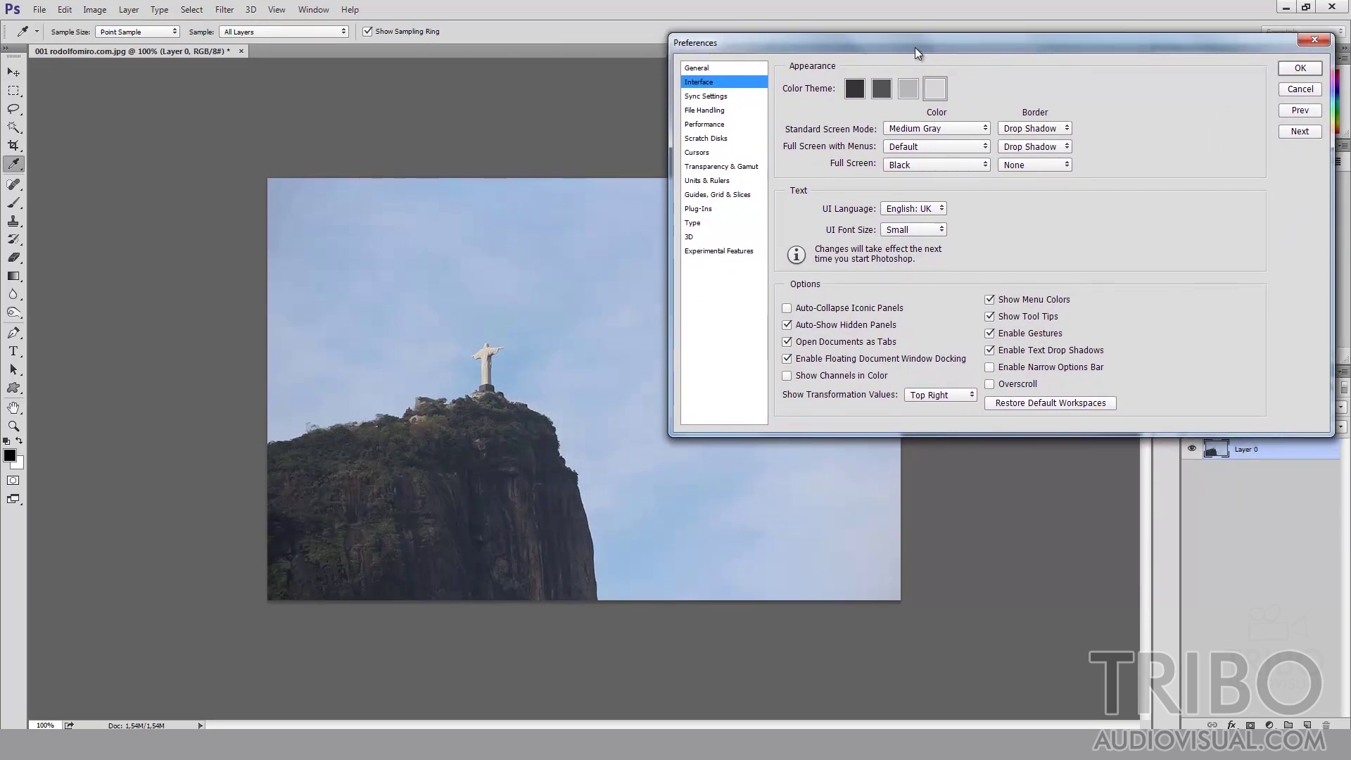
Try each Color Theme swatch from darkest to lightest, ending on the darkest
click(855, 90)
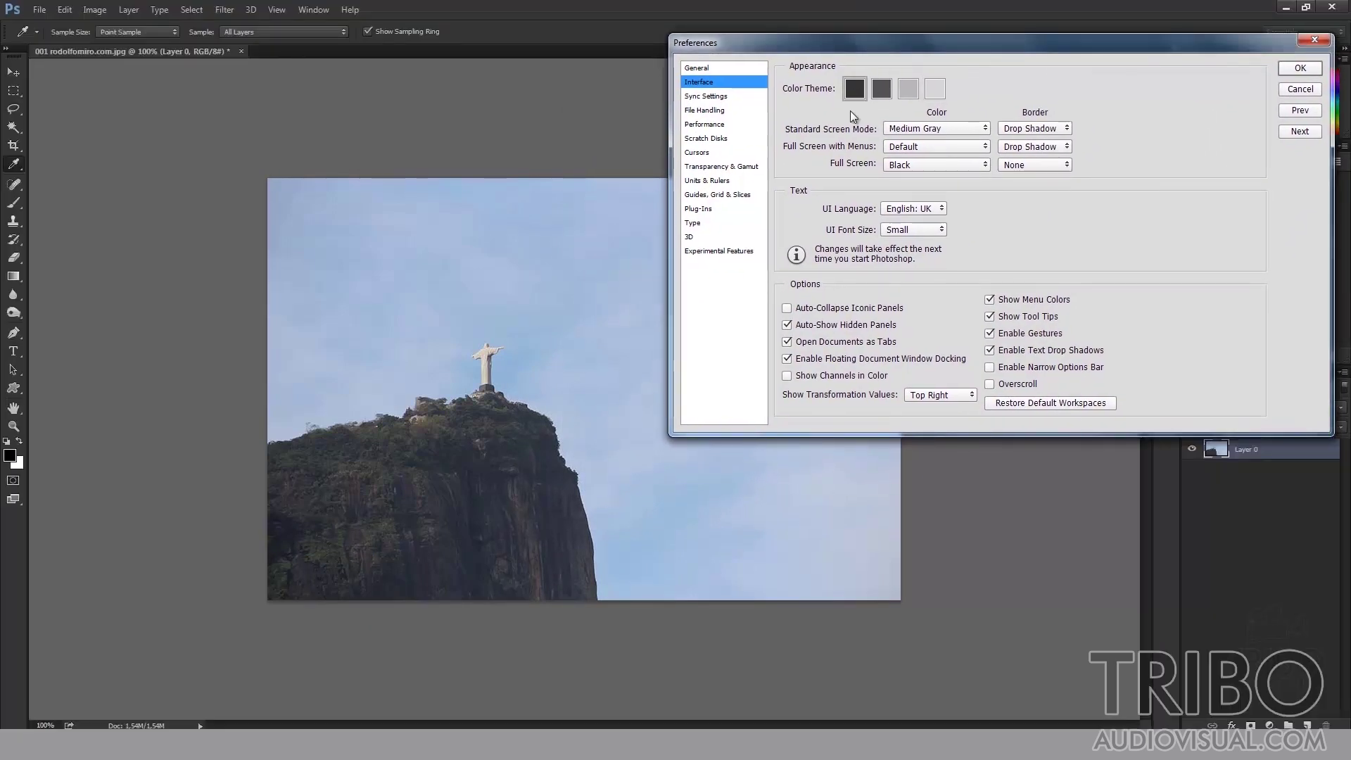
click(882, 93)
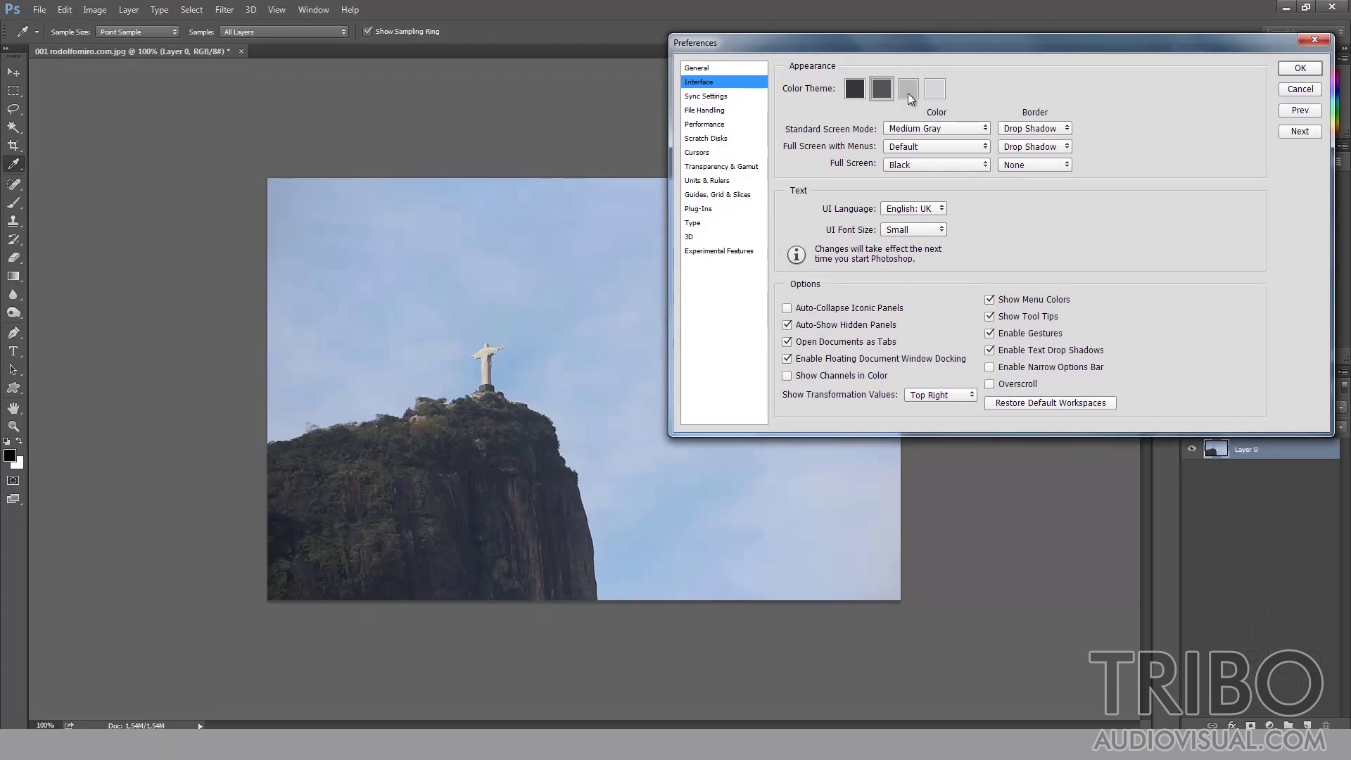
click(910, 93)
click(941, 95)
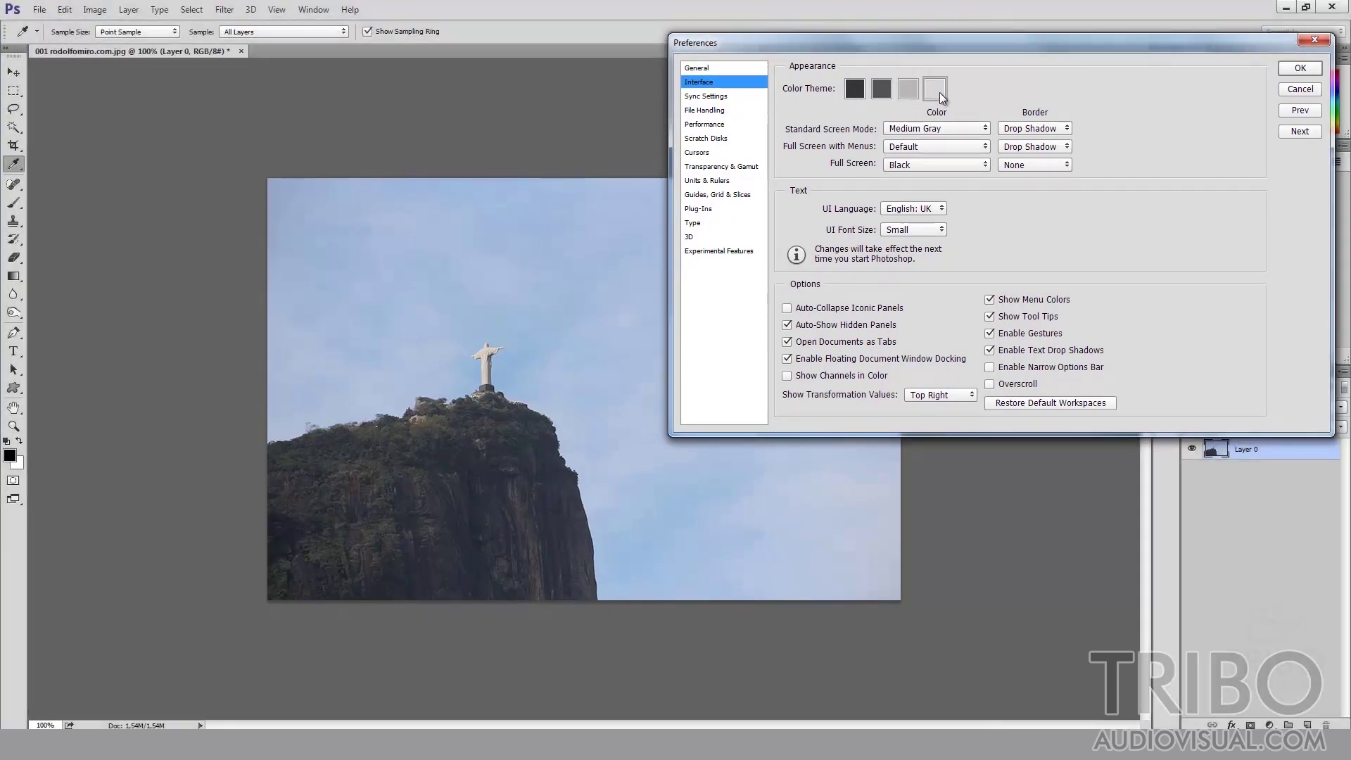
click(908, 95)
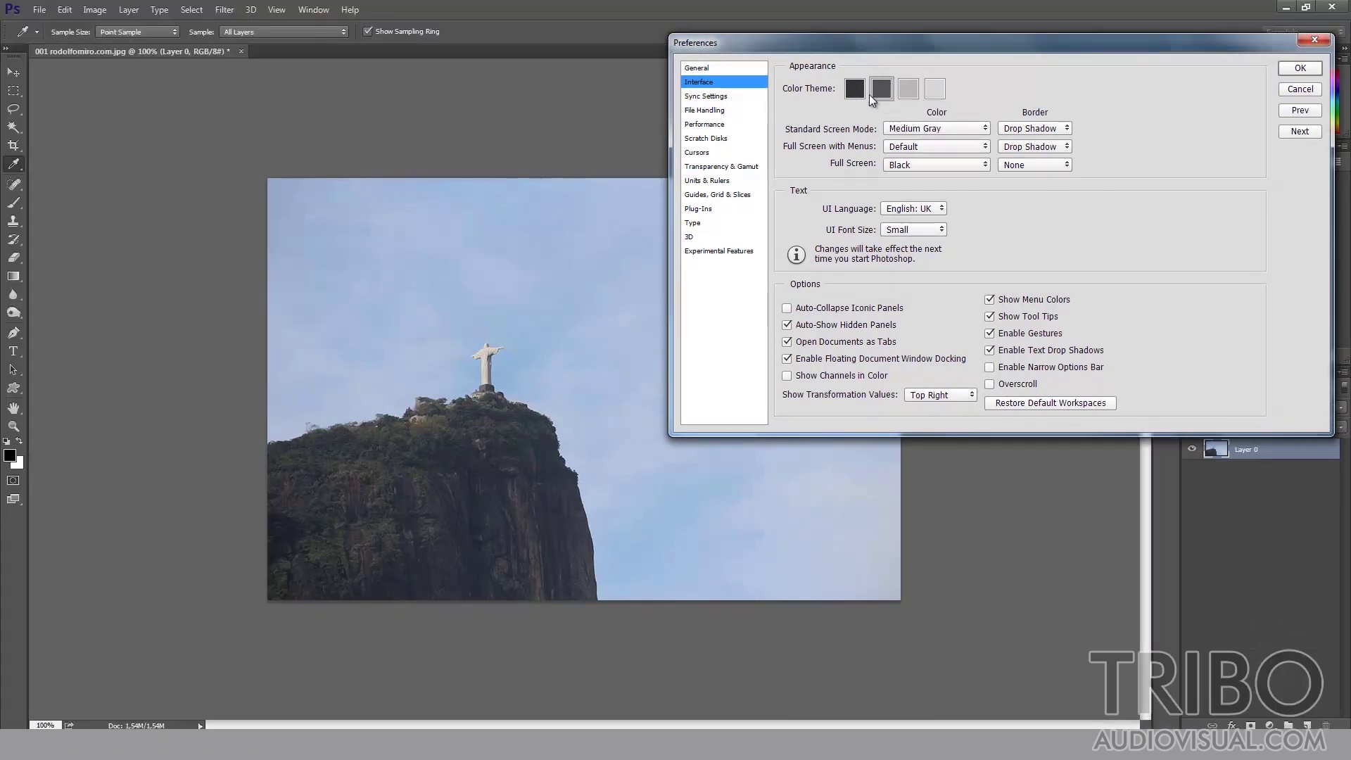
click(853, 94)
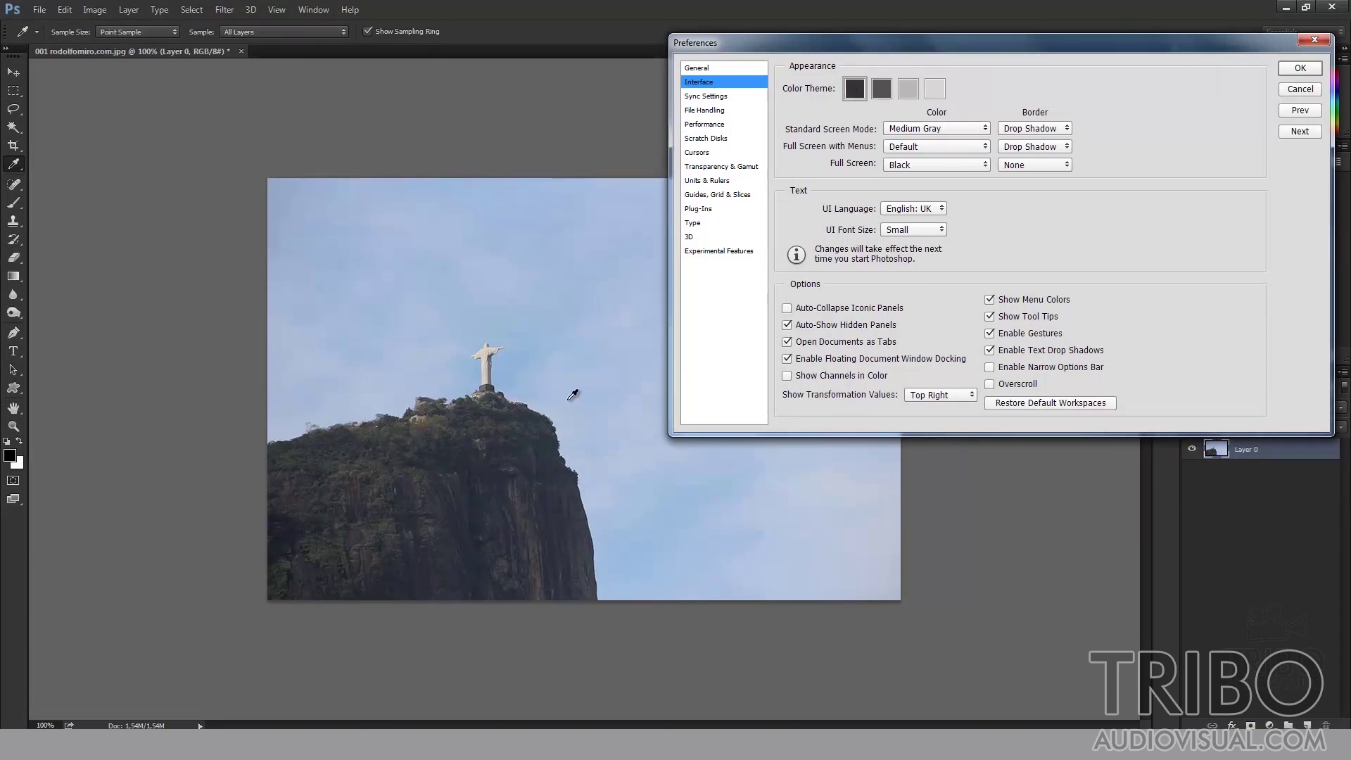
click(882, 94)
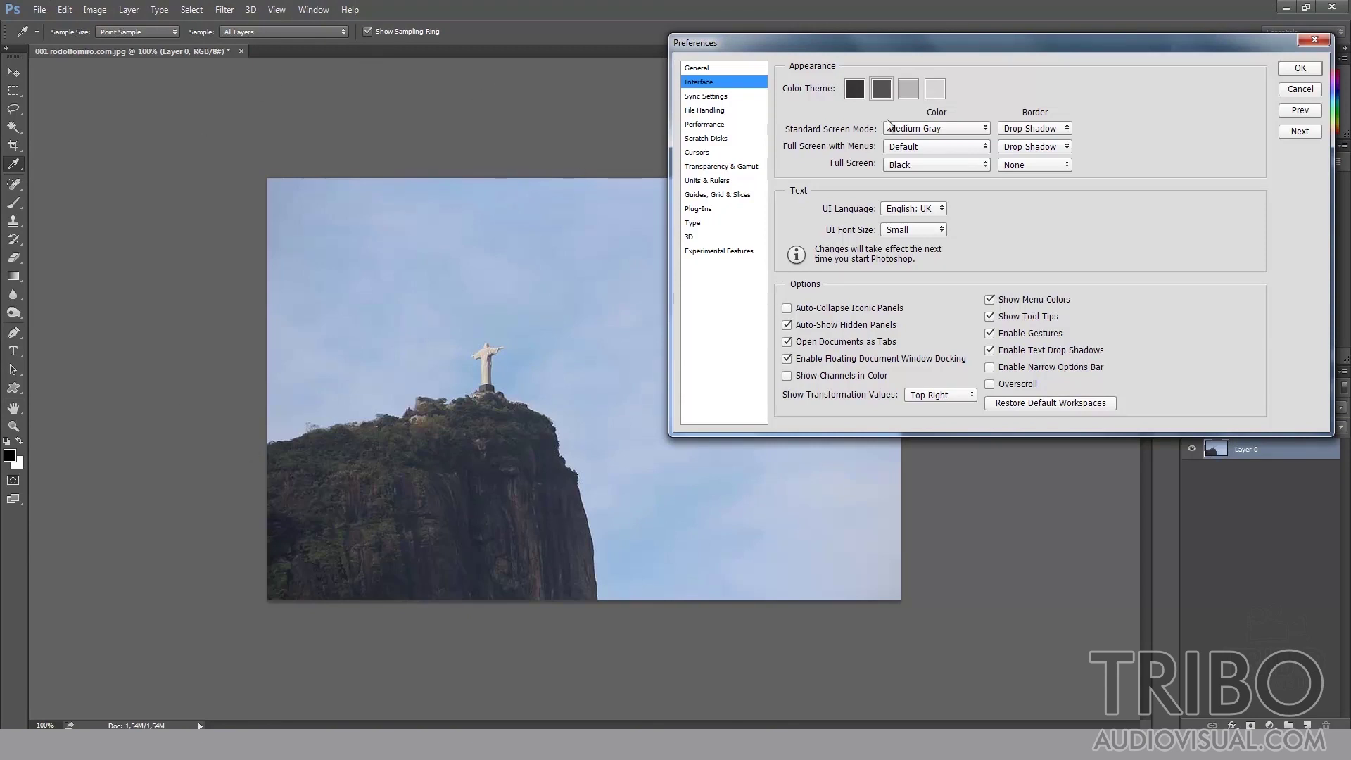
click(934, 92)
click(908, 91)
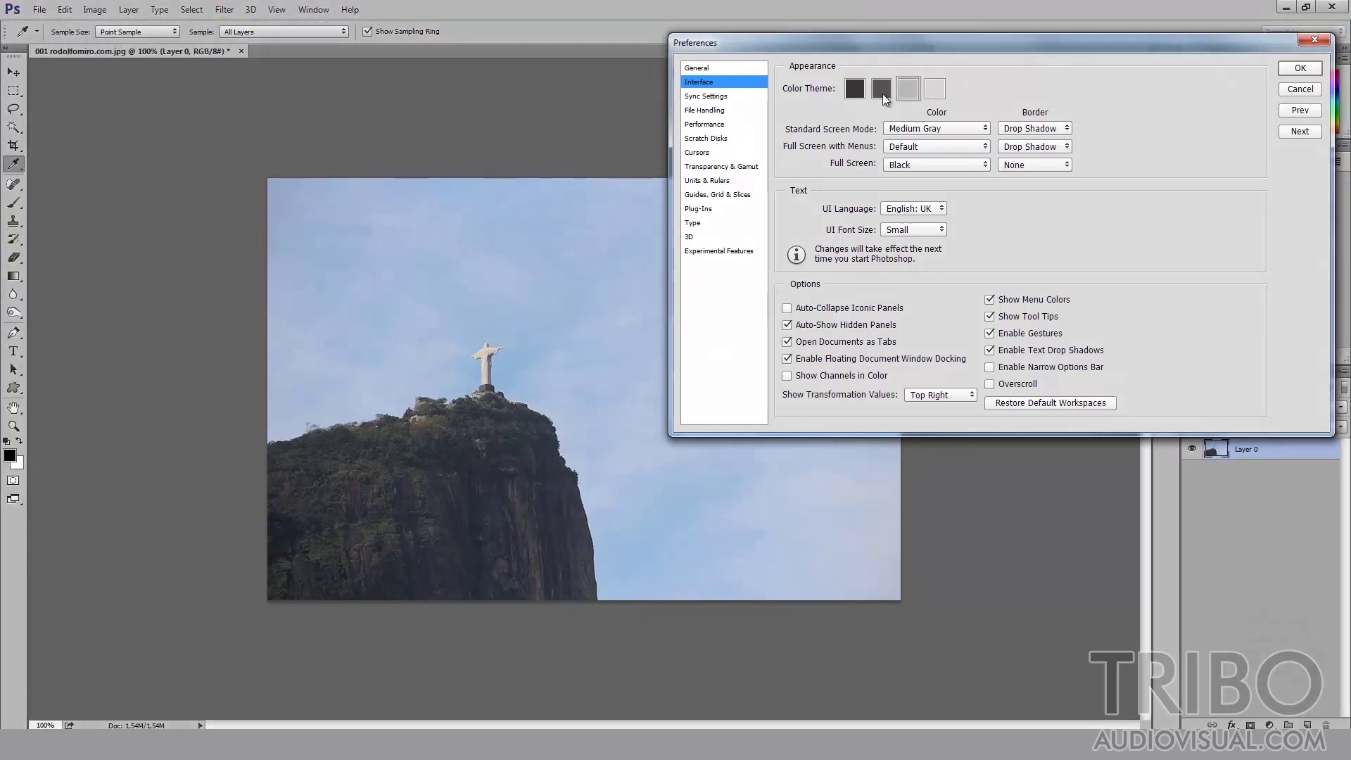
click(906, 94)
click(863, 91)
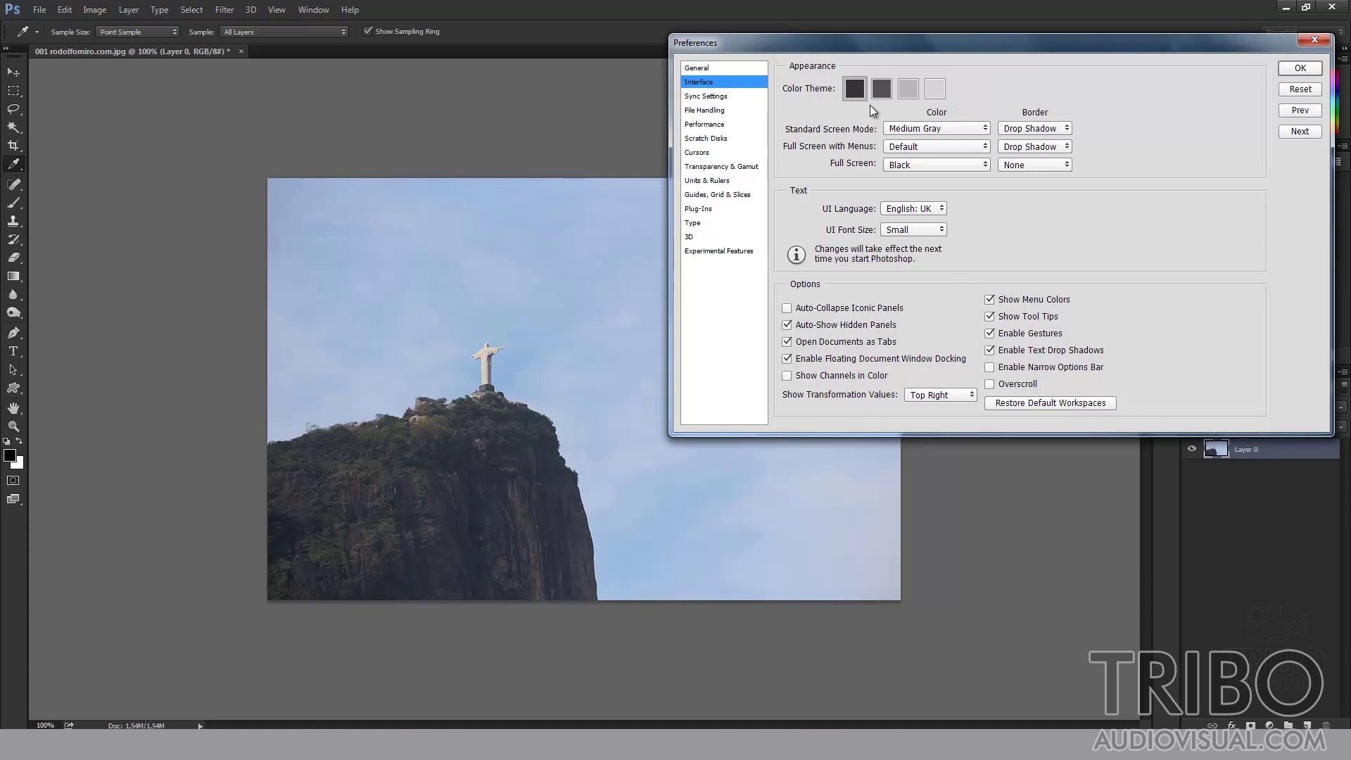
Trigger the Color Theme easter egg, turning swatches into coffee cups and toast while cycling themes
ctrl+alt+shift+click(856, 91)
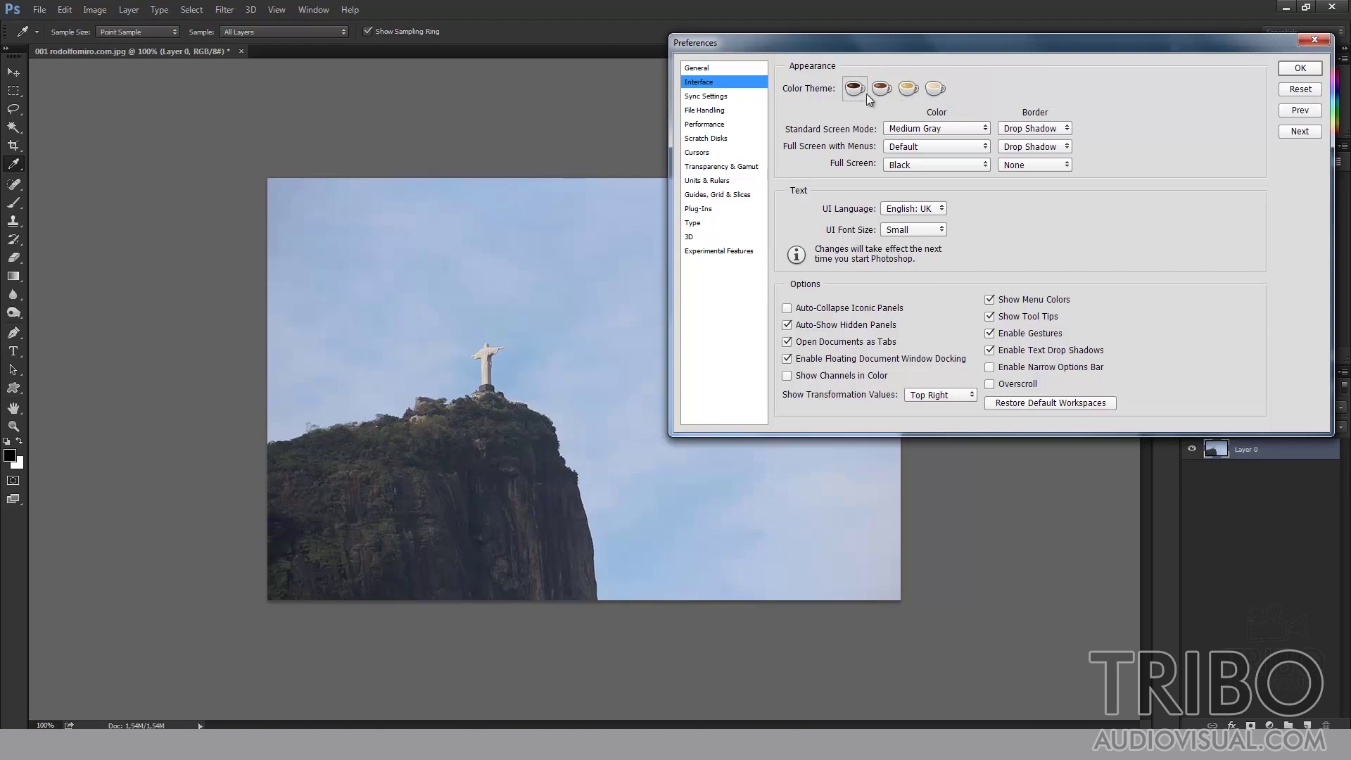
ctrl+alt+shift+click(859, 90)
click(882, 91)
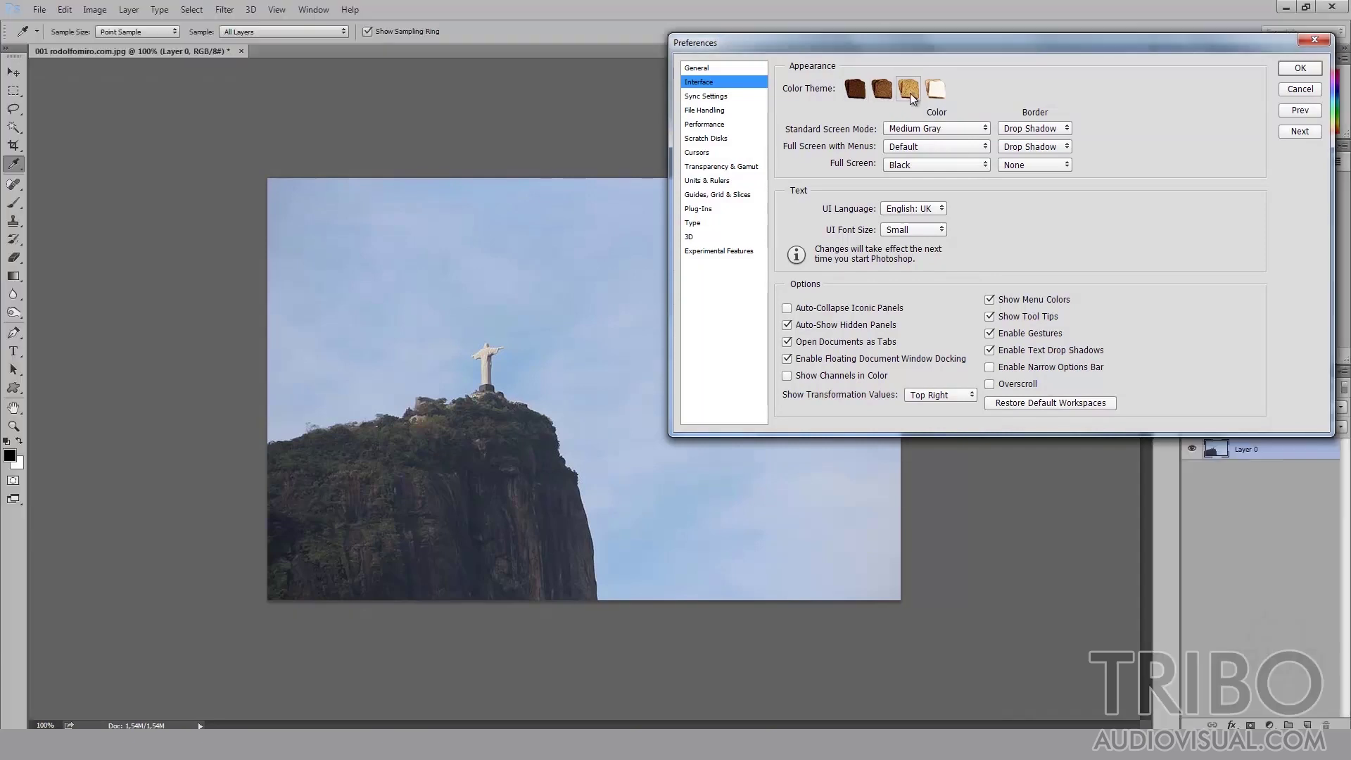
click(935, 92)
click(882, 93)
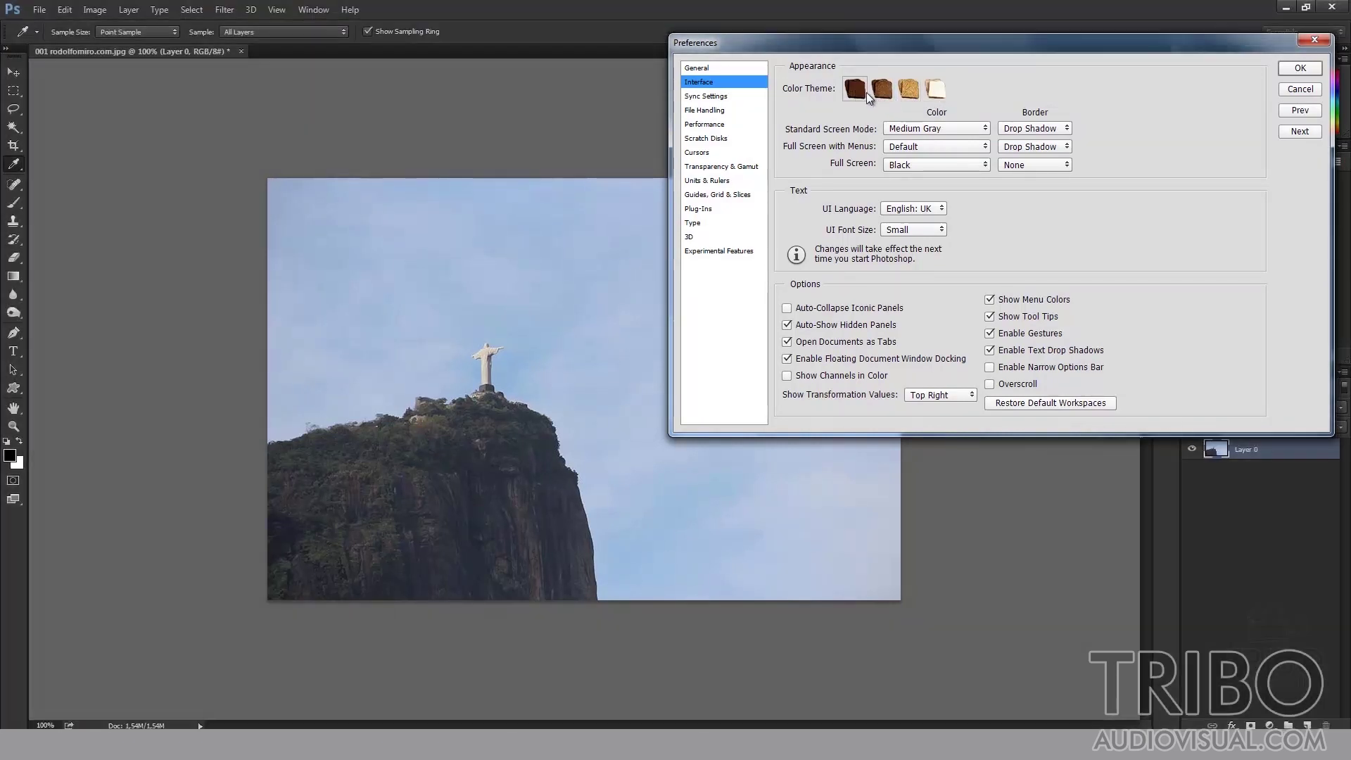
click(880, 93)
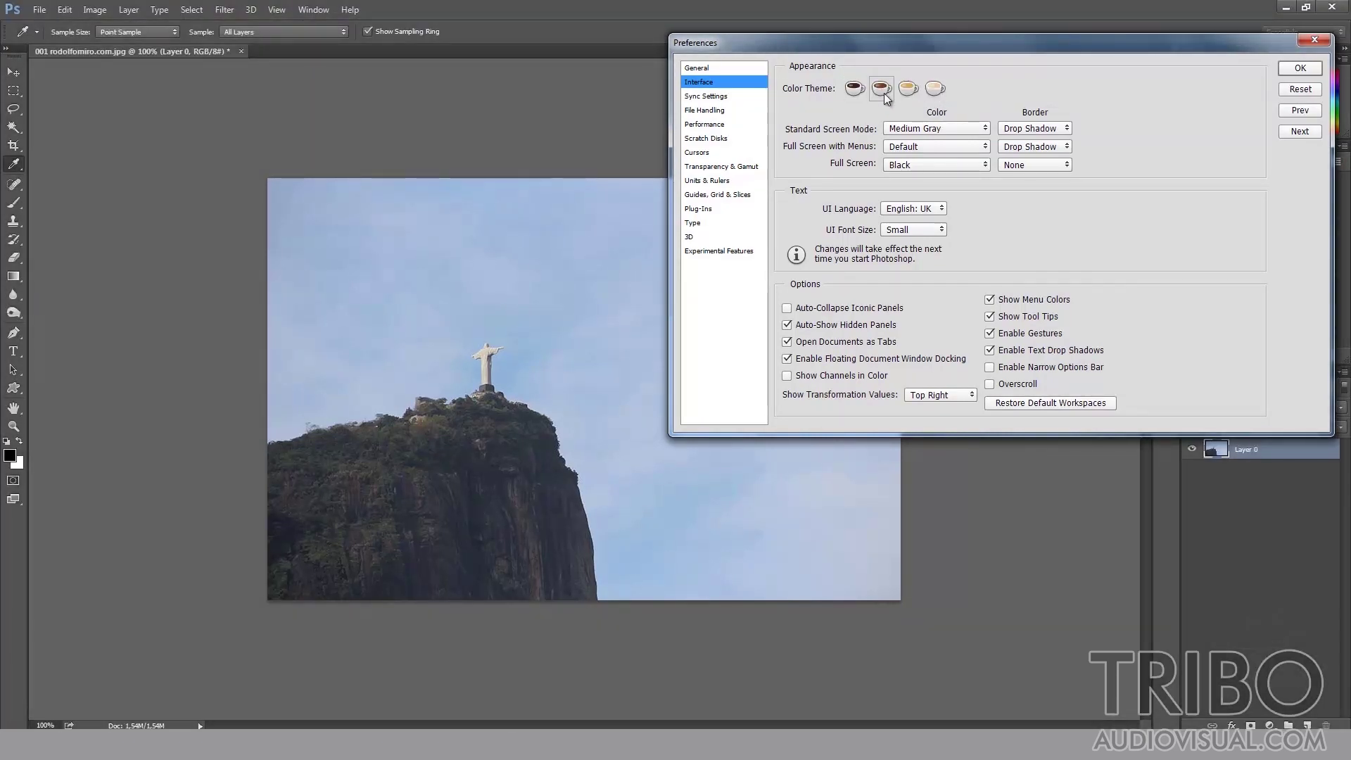
click(913, 93)
click(909, 93)
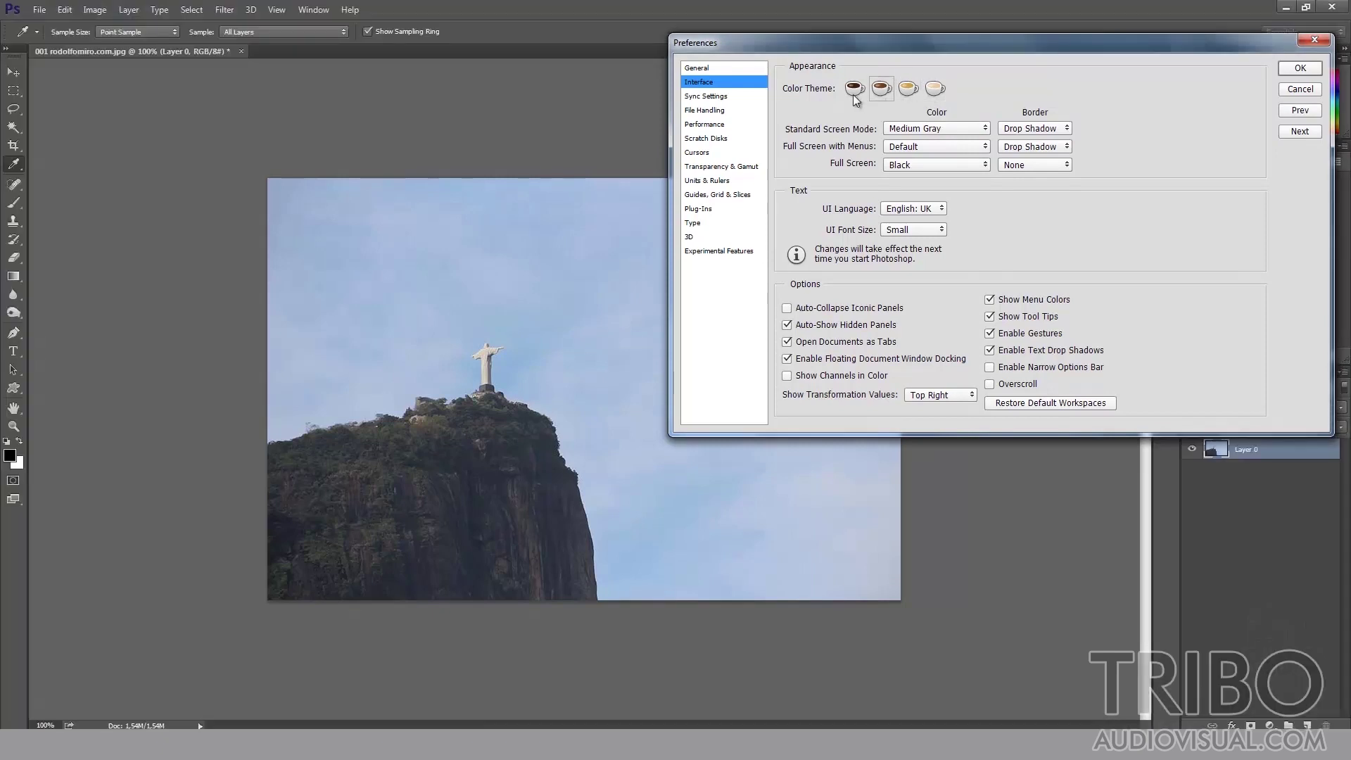
click(854, 94)
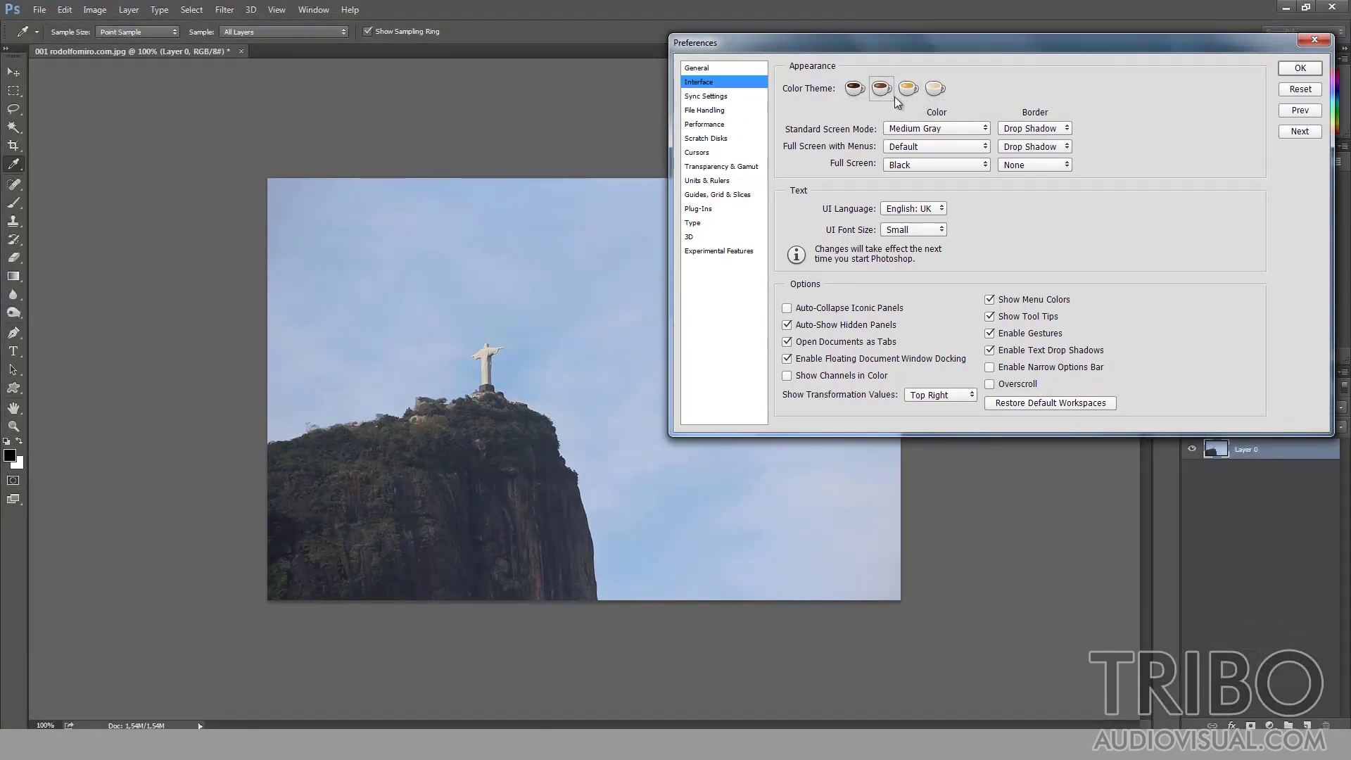
Restore plain swatches, choose the lightest colour theme, and confirm with OK
alt+shift+click(881, 94)
click(936, 89)
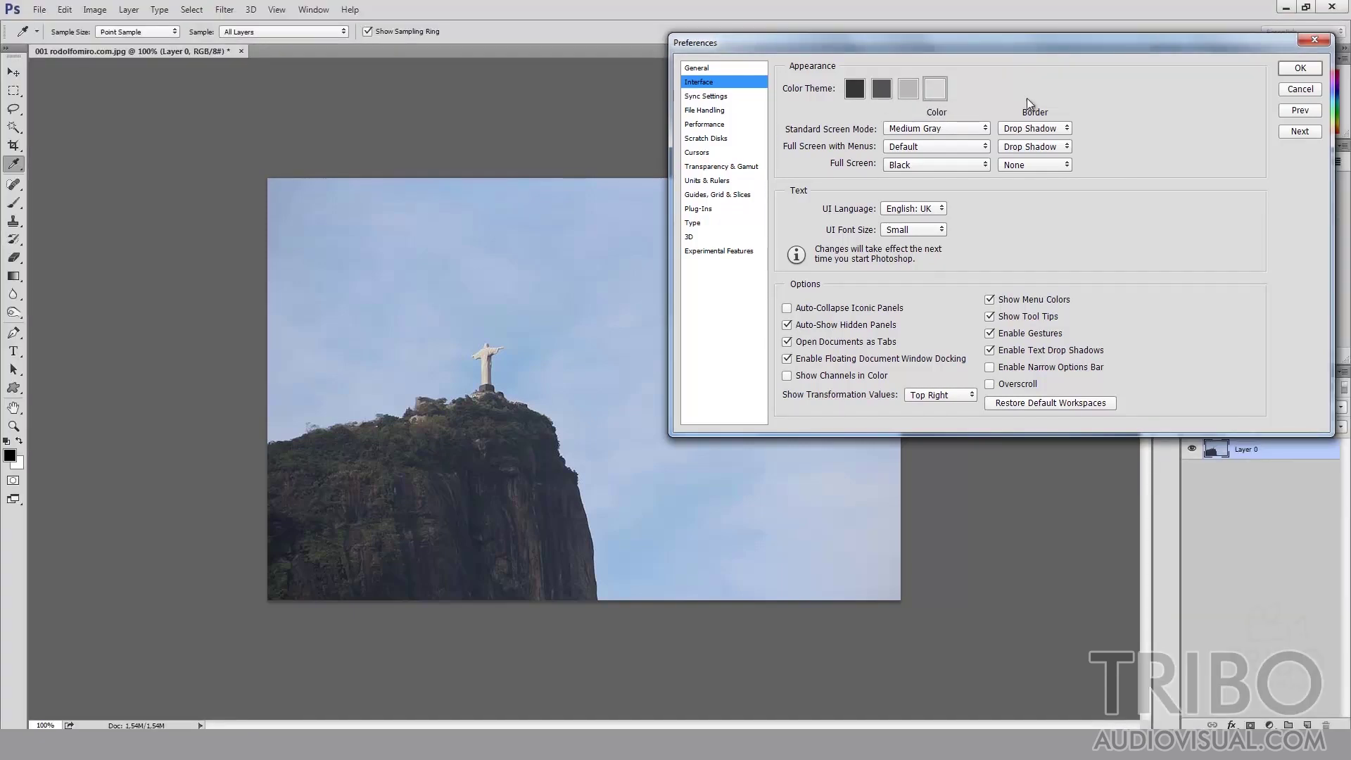
click(1297, 70)
key(v)
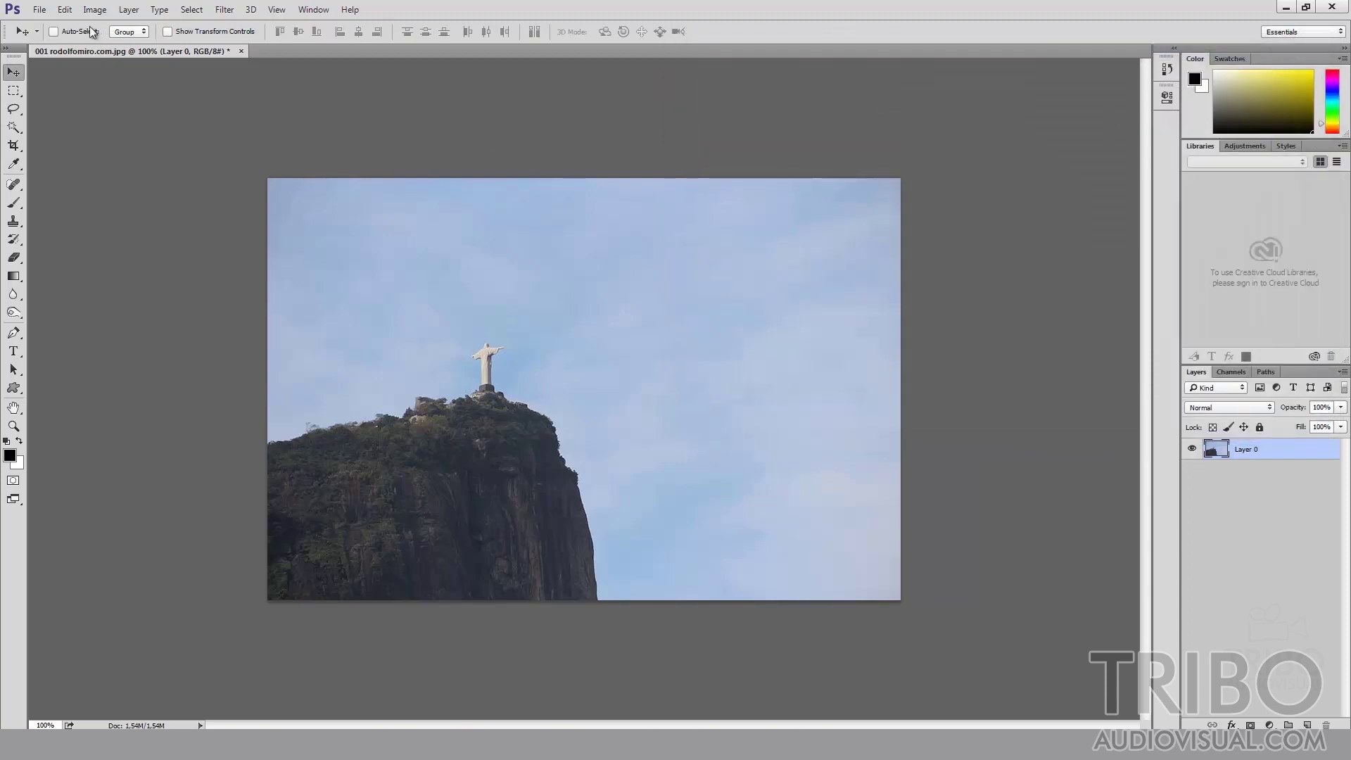
click(64, 9)
mouse_move(95, 530)
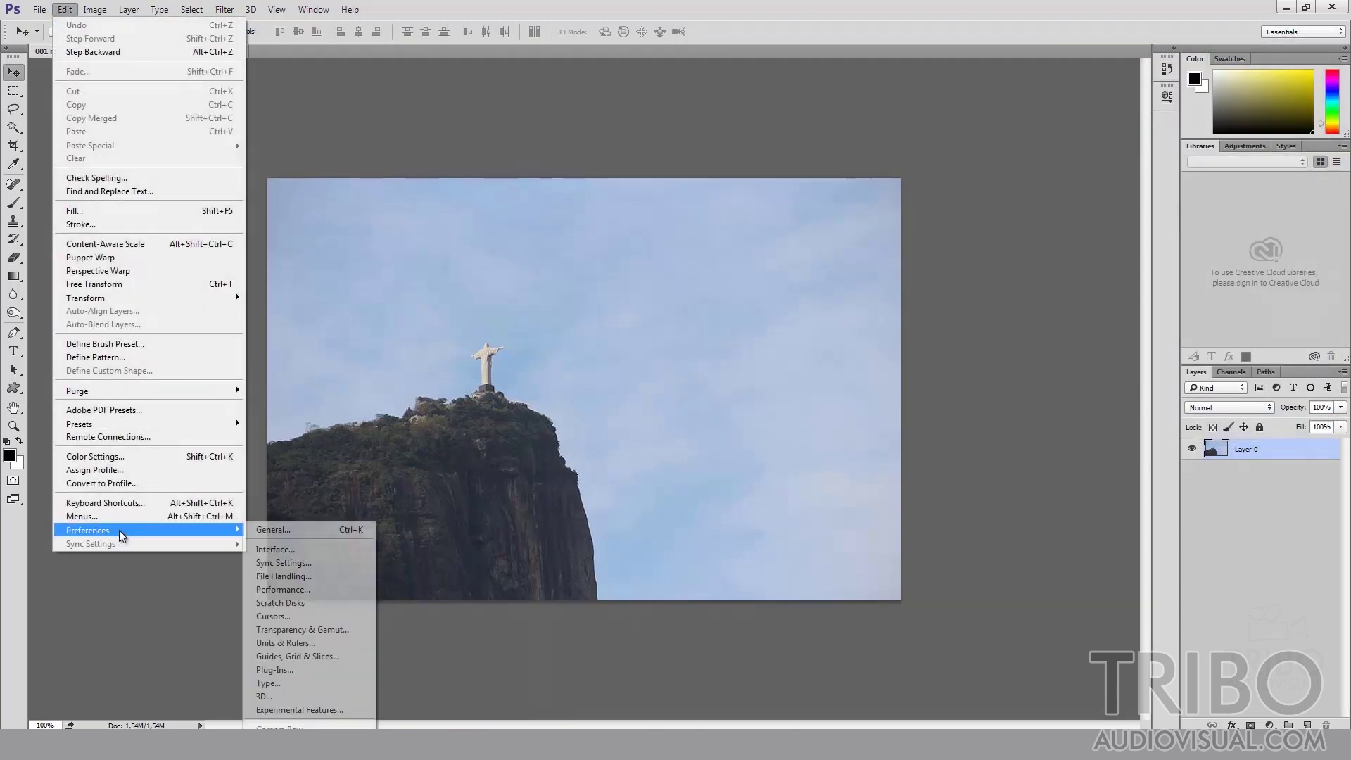
click(280, 550)
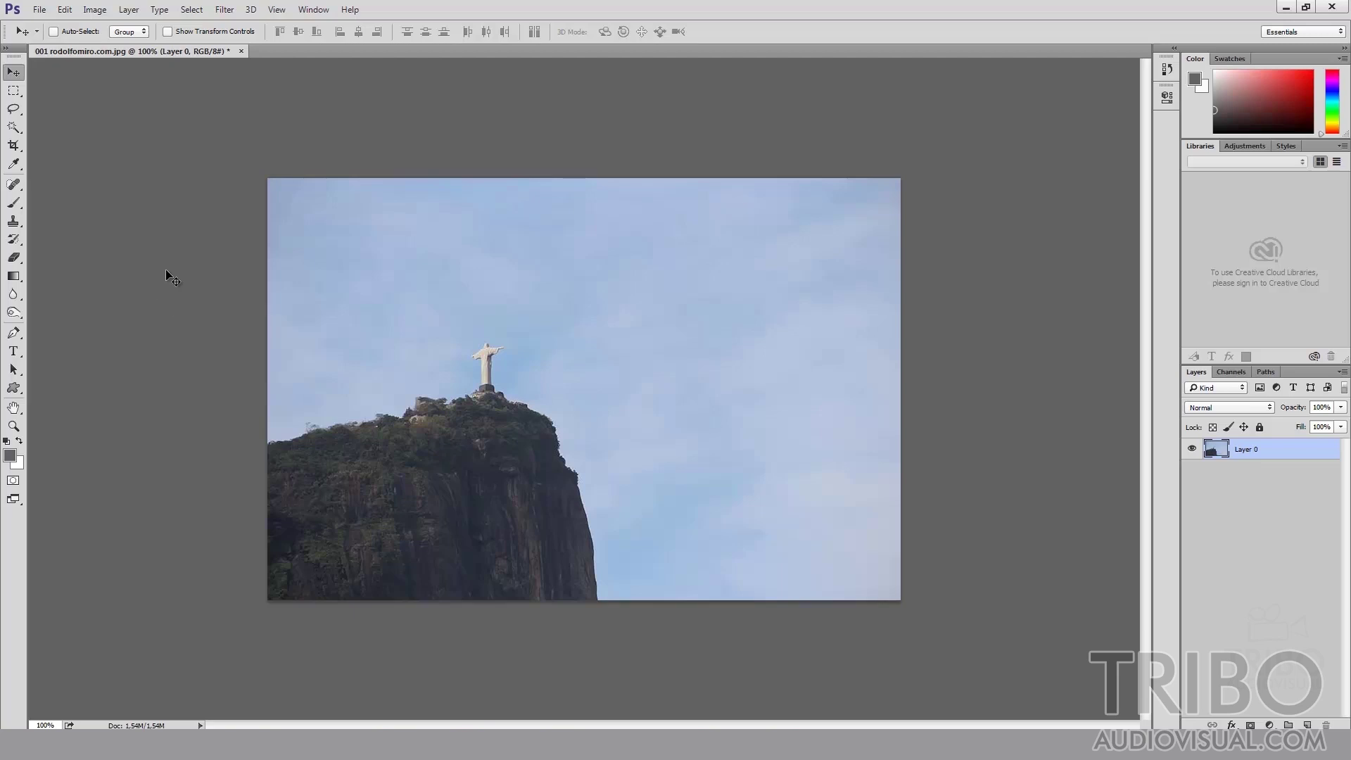
Start a new document with Ctrl+N and name it 'aula 1'
click(40, 10)
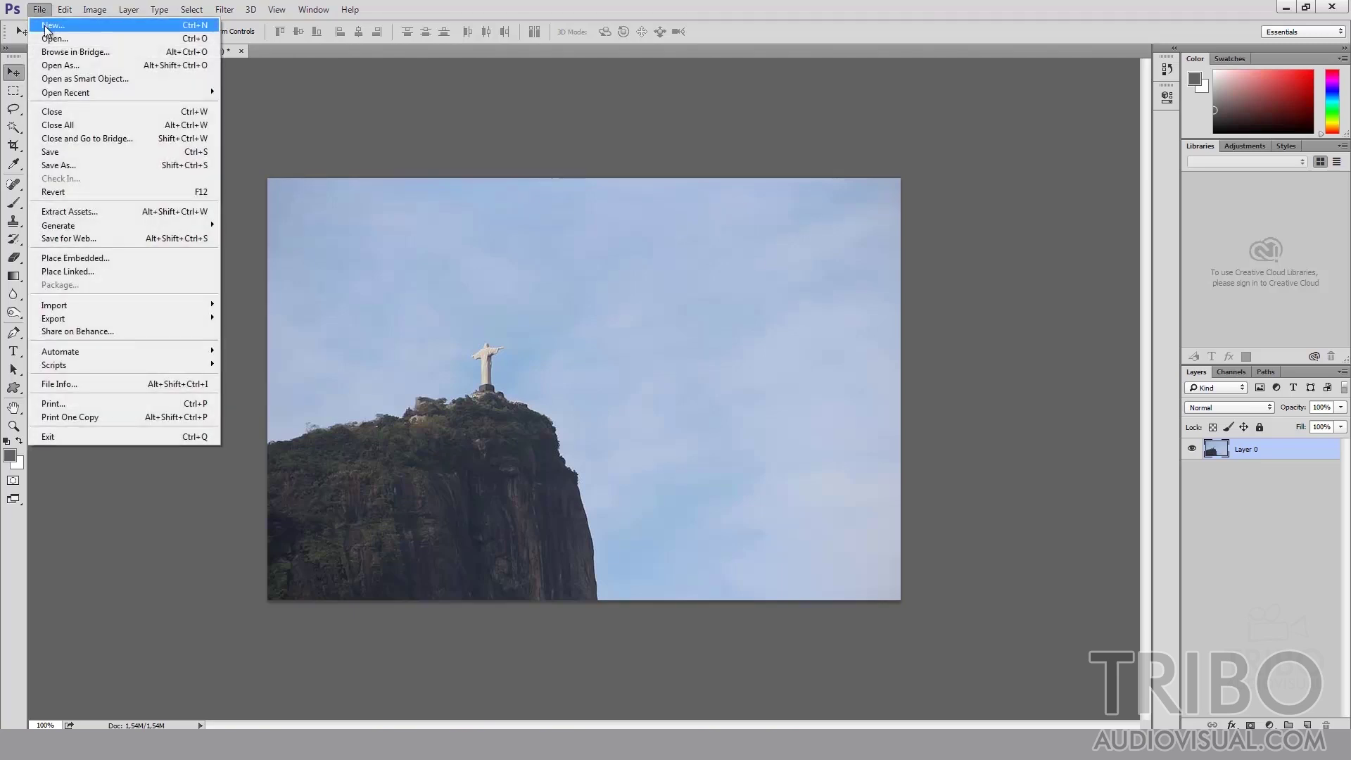
click(52, 28)
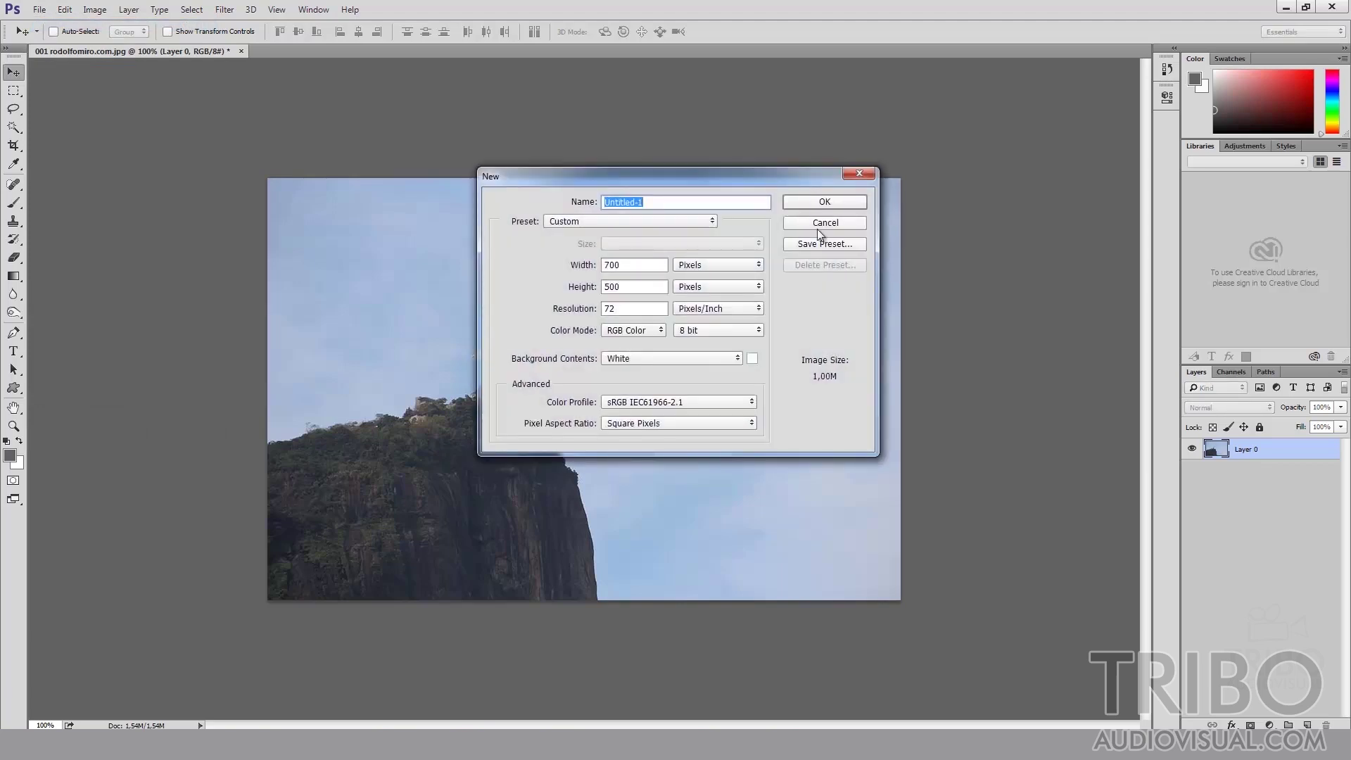
click(822, 224)
click(39, 10)
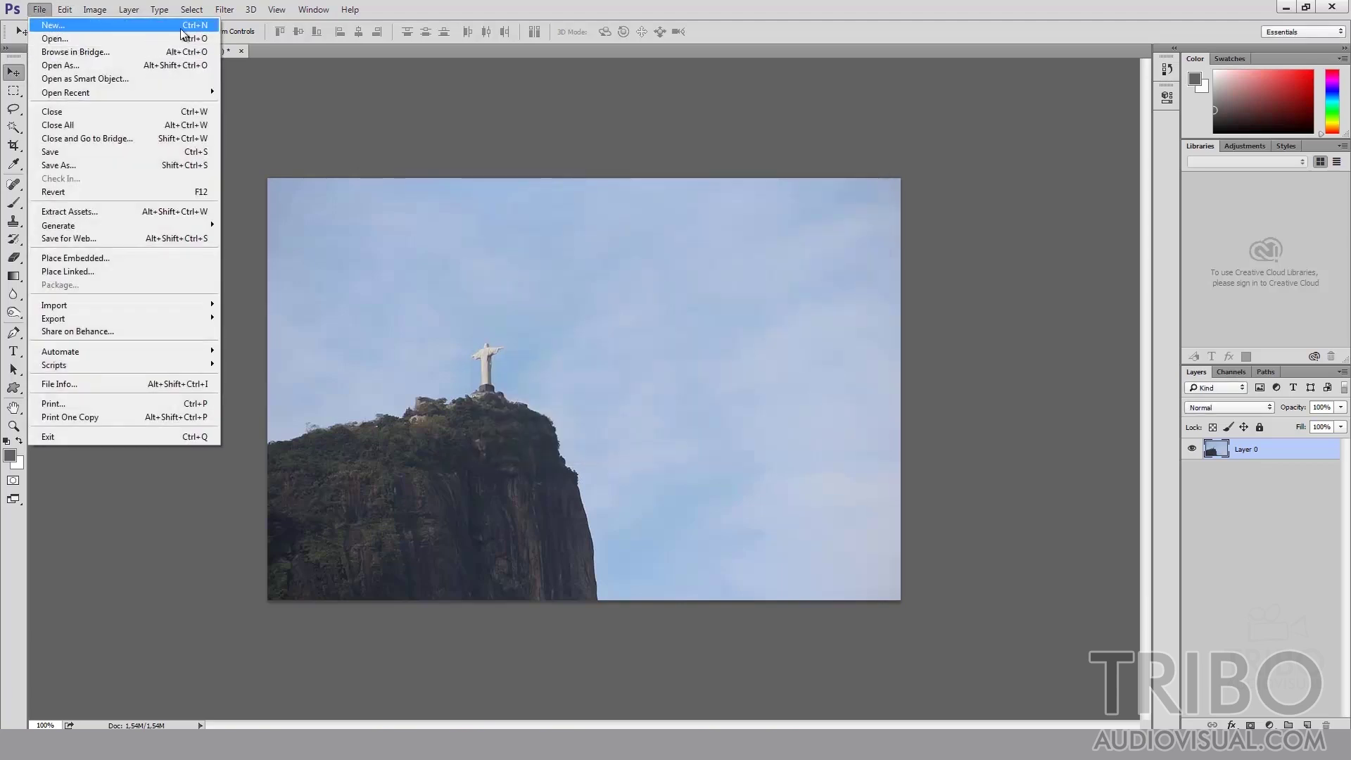
click(294, 111)
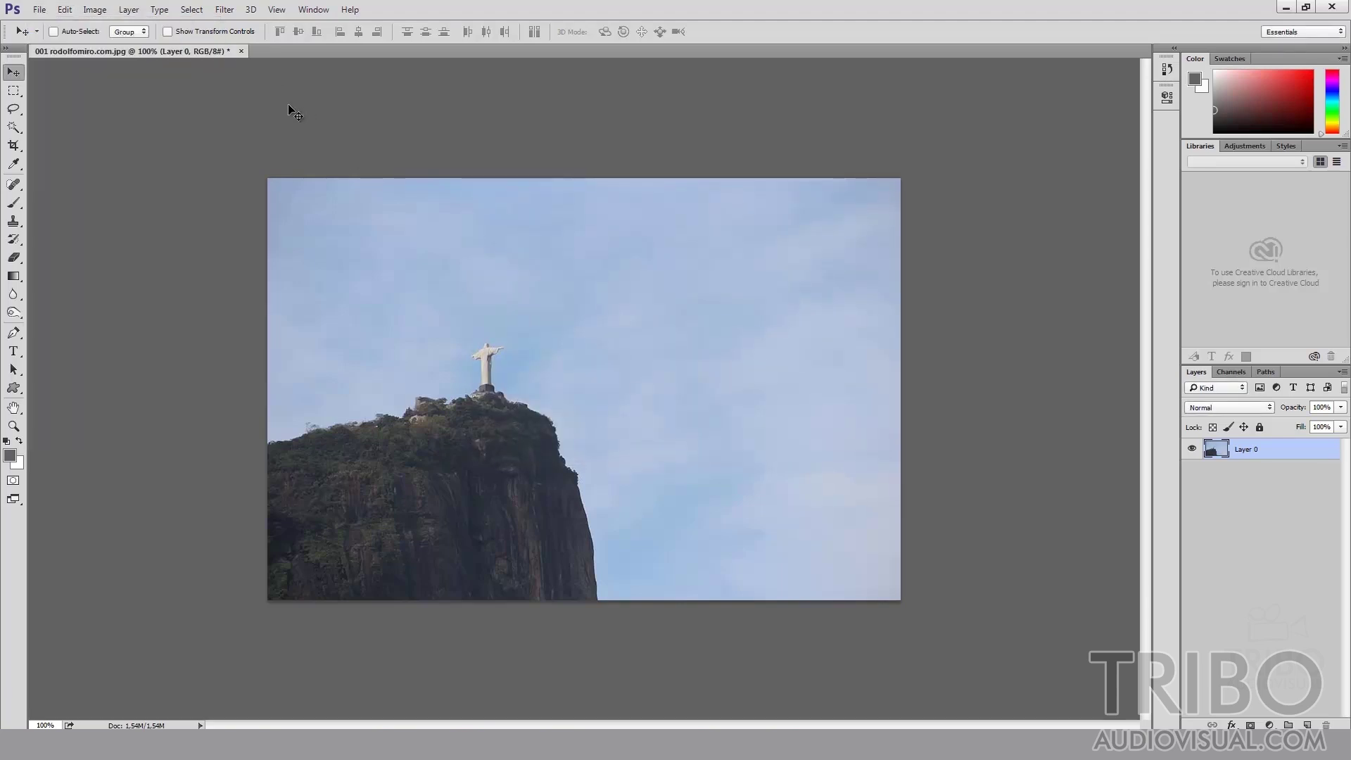
key(ctrl+n)
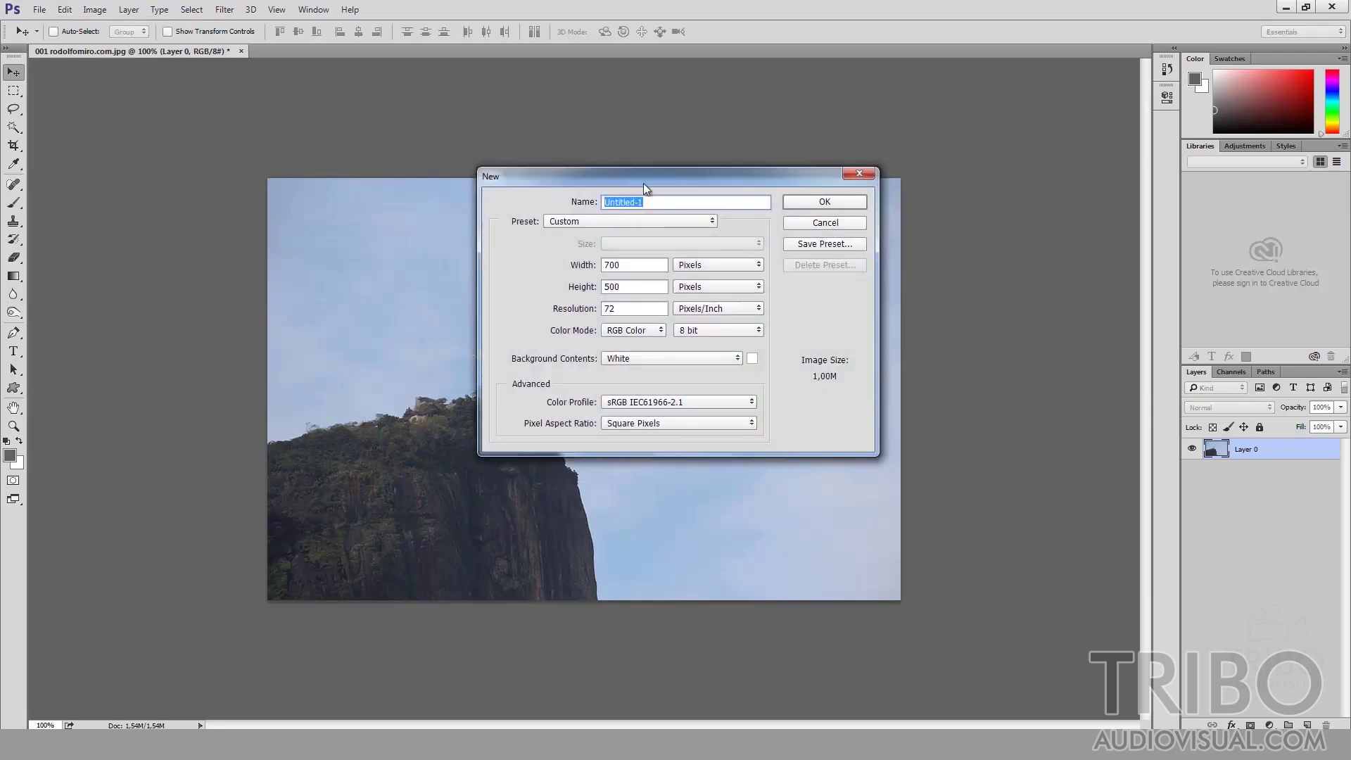
drag(649, 179, 618, 212)
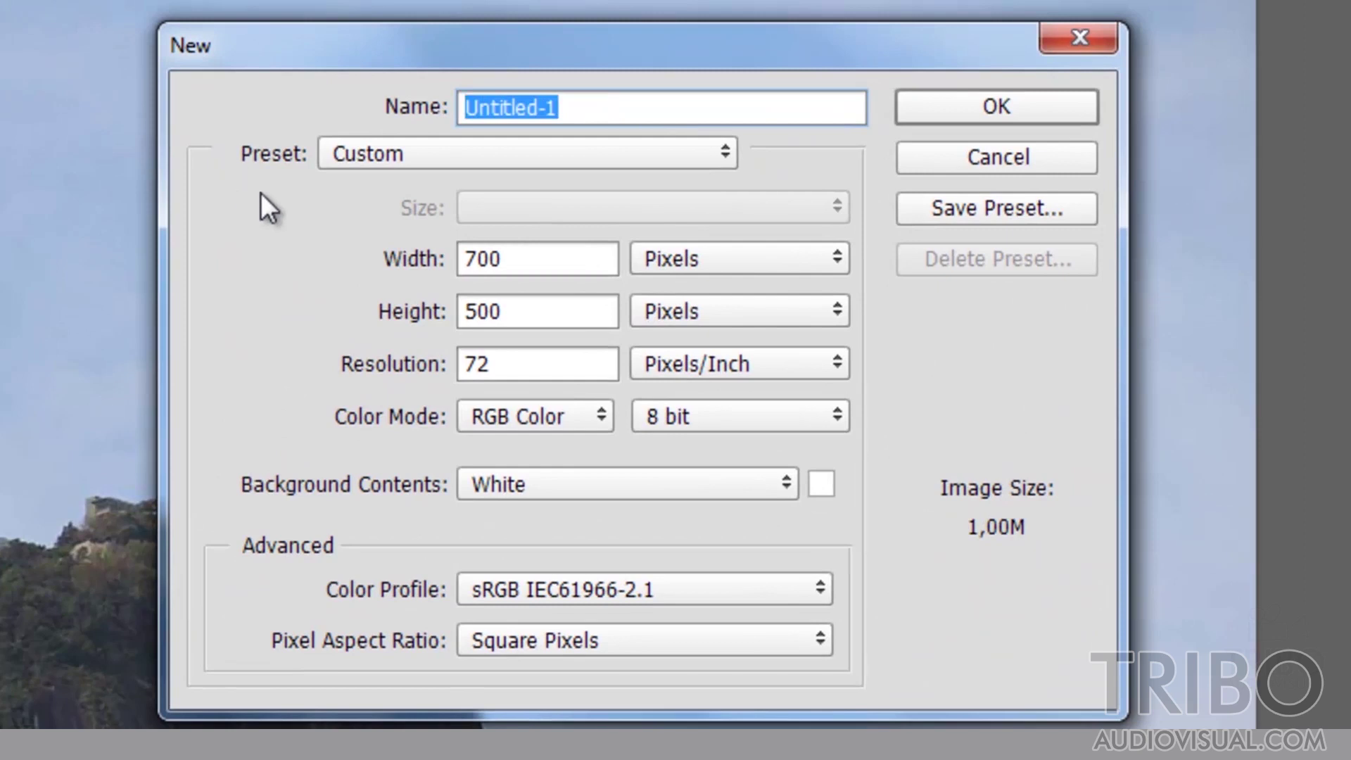
text(aula 1)
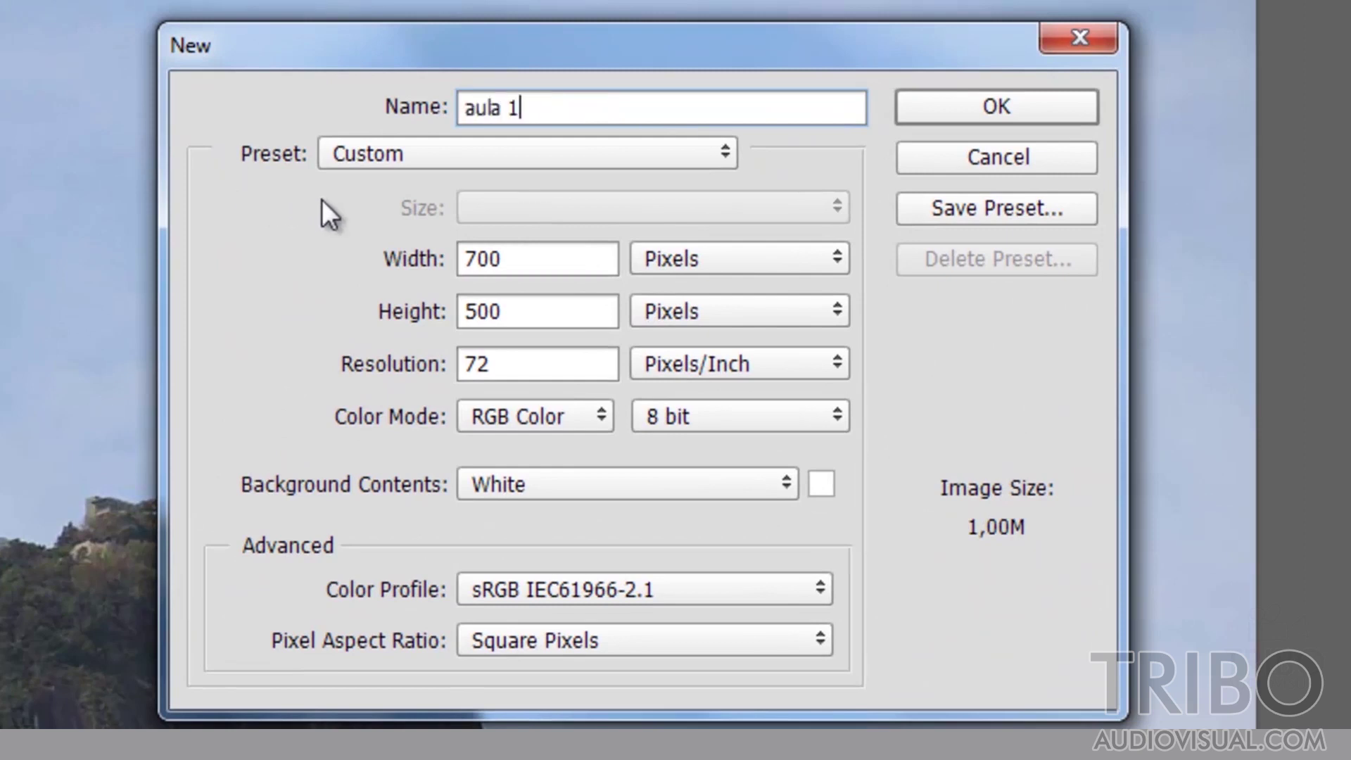
Try the International Paper preset at A4, then browse the Photo preset sizes
double_click(507, 259)
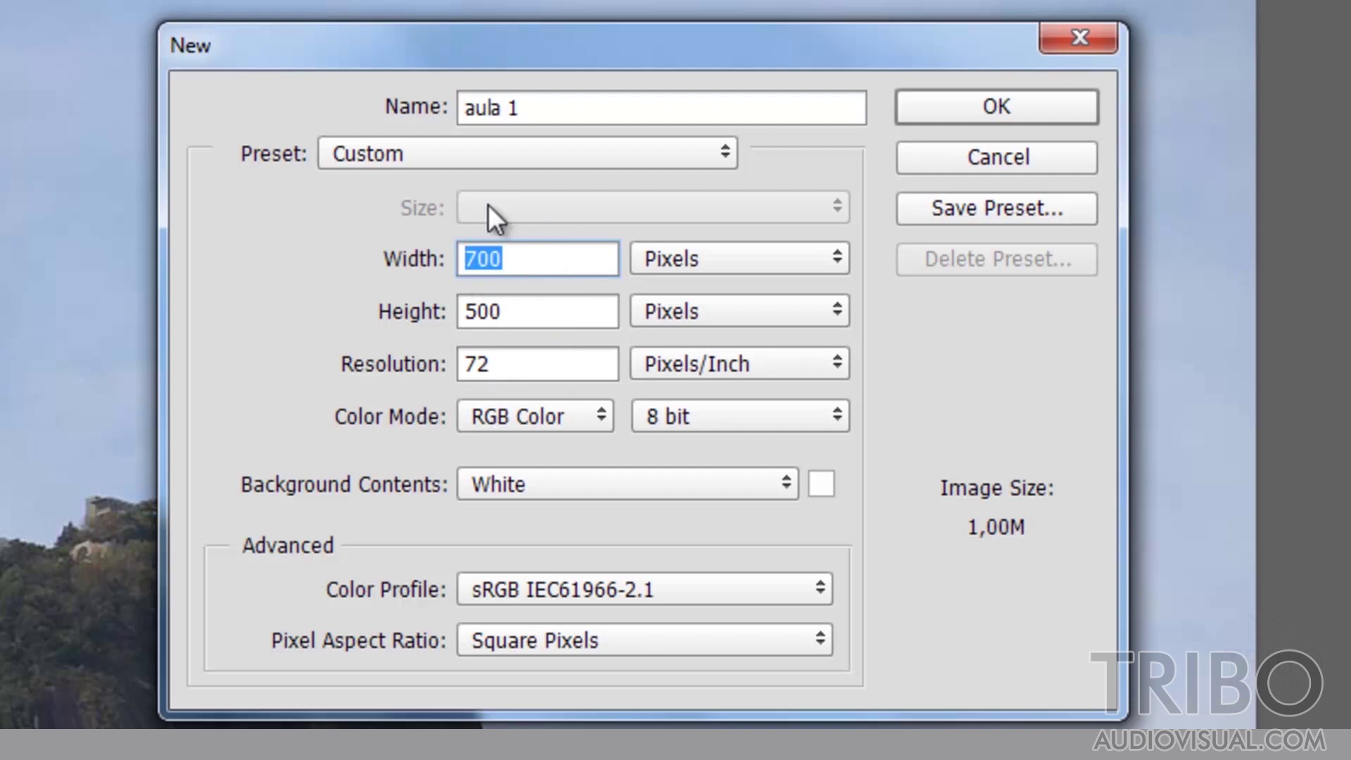
click(459, 156)
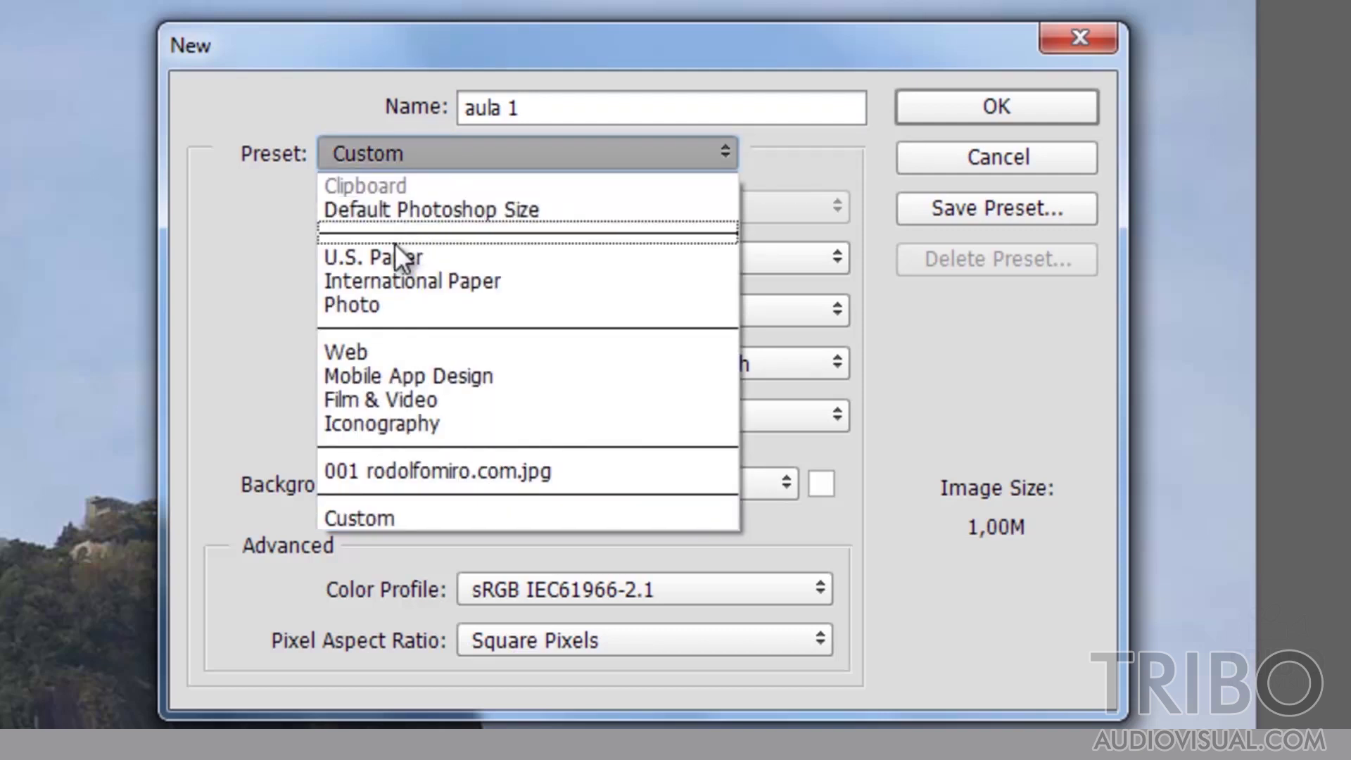
click(450, 281)
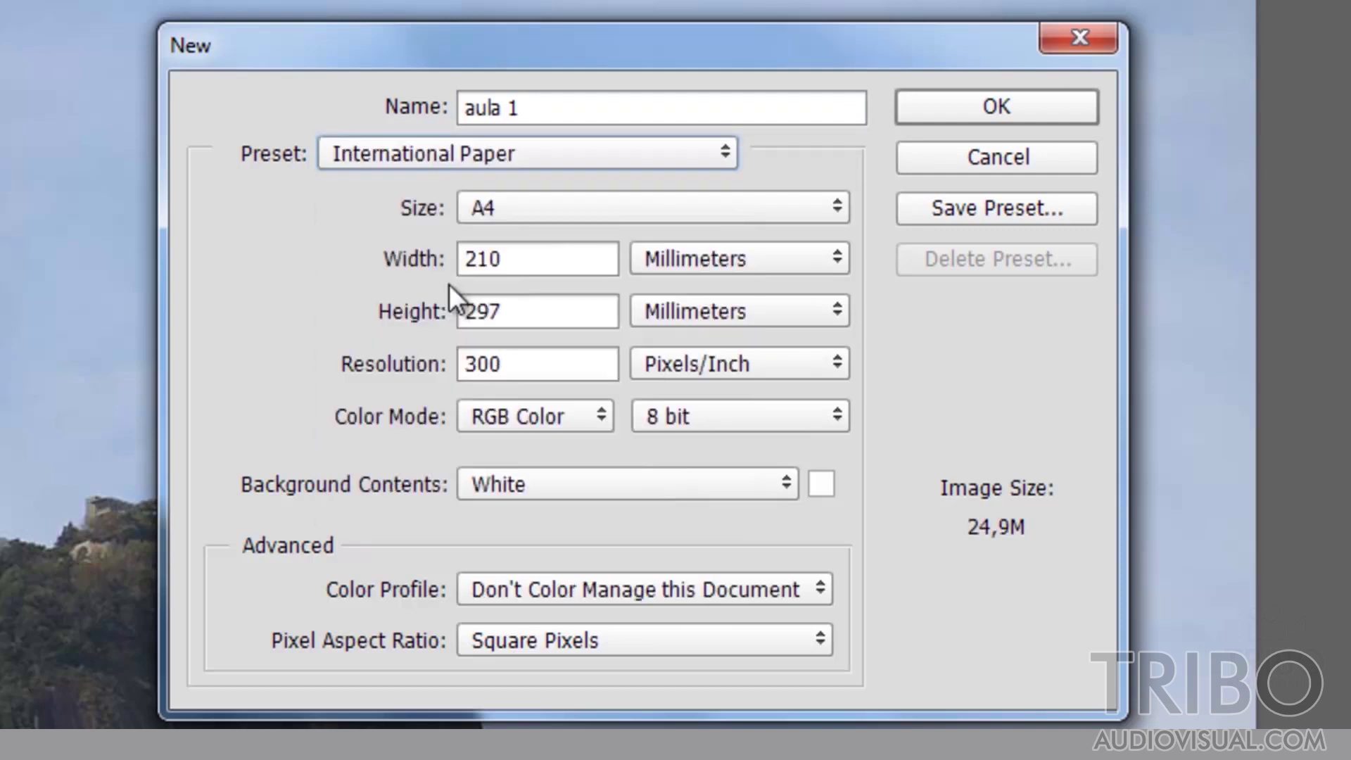
click(525, 209)
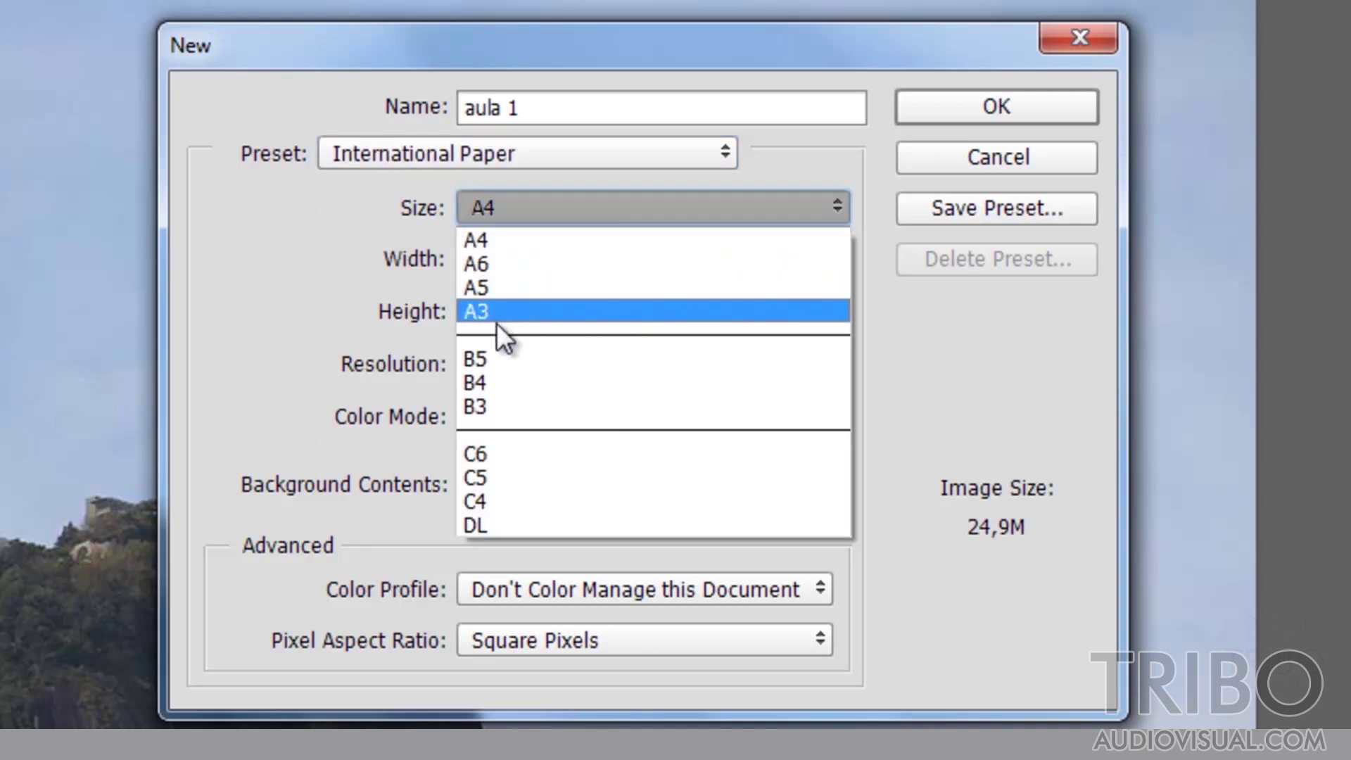
click(510, 237)
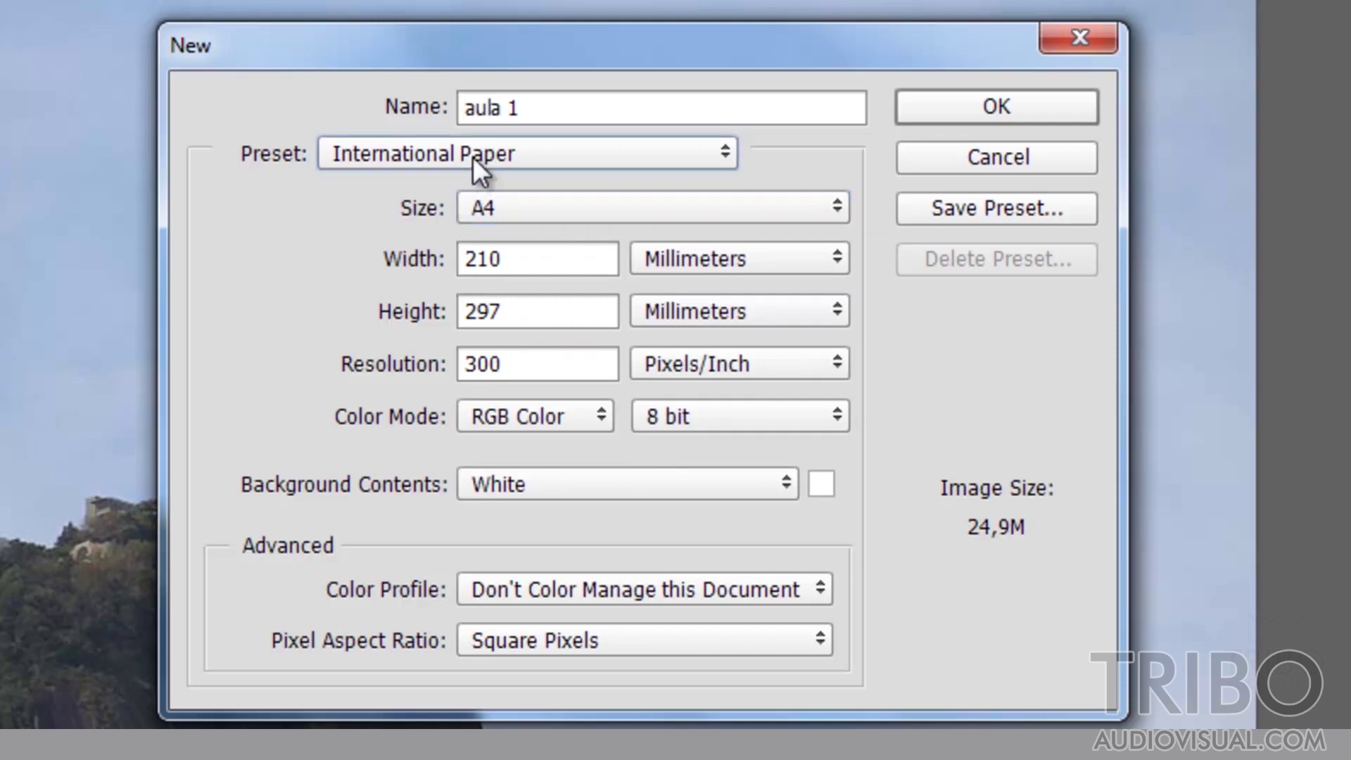
click(472, 158)
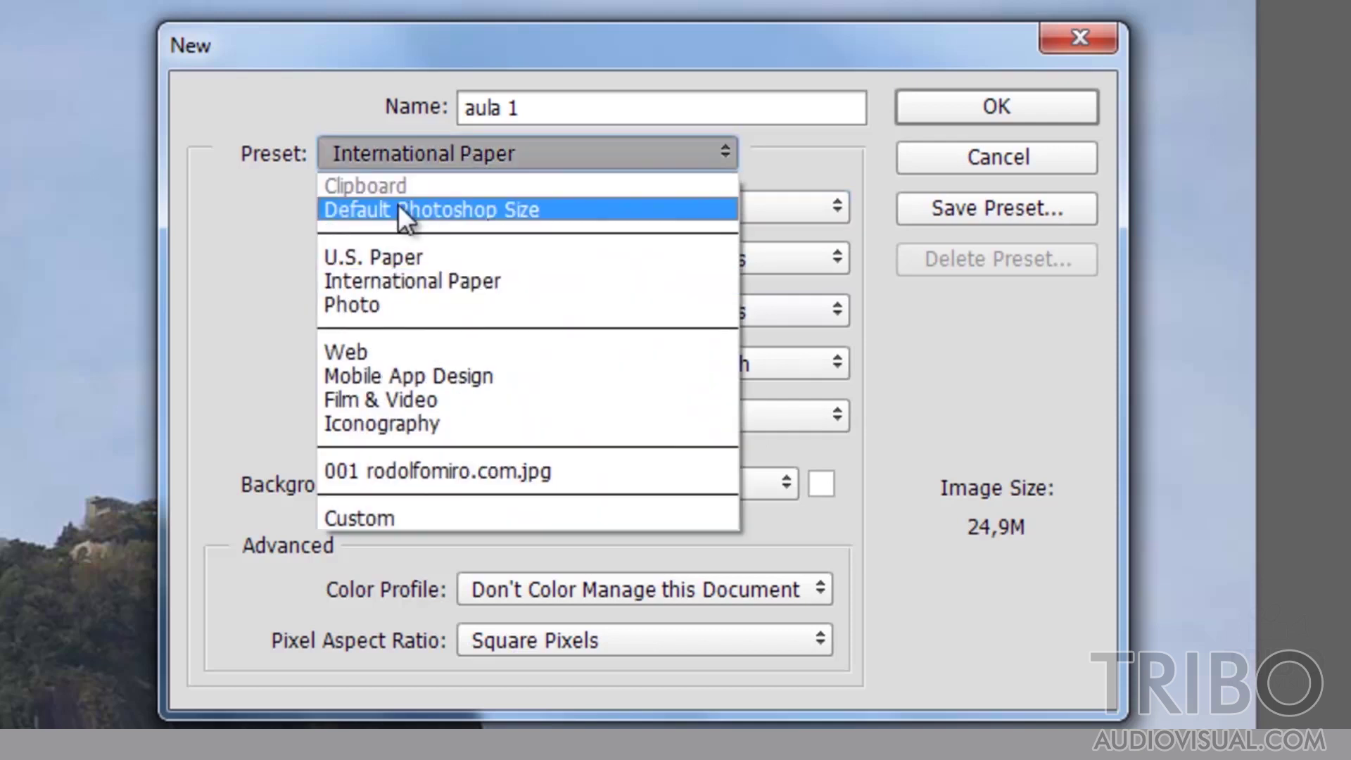
click(381, 304)
click(526, 211)
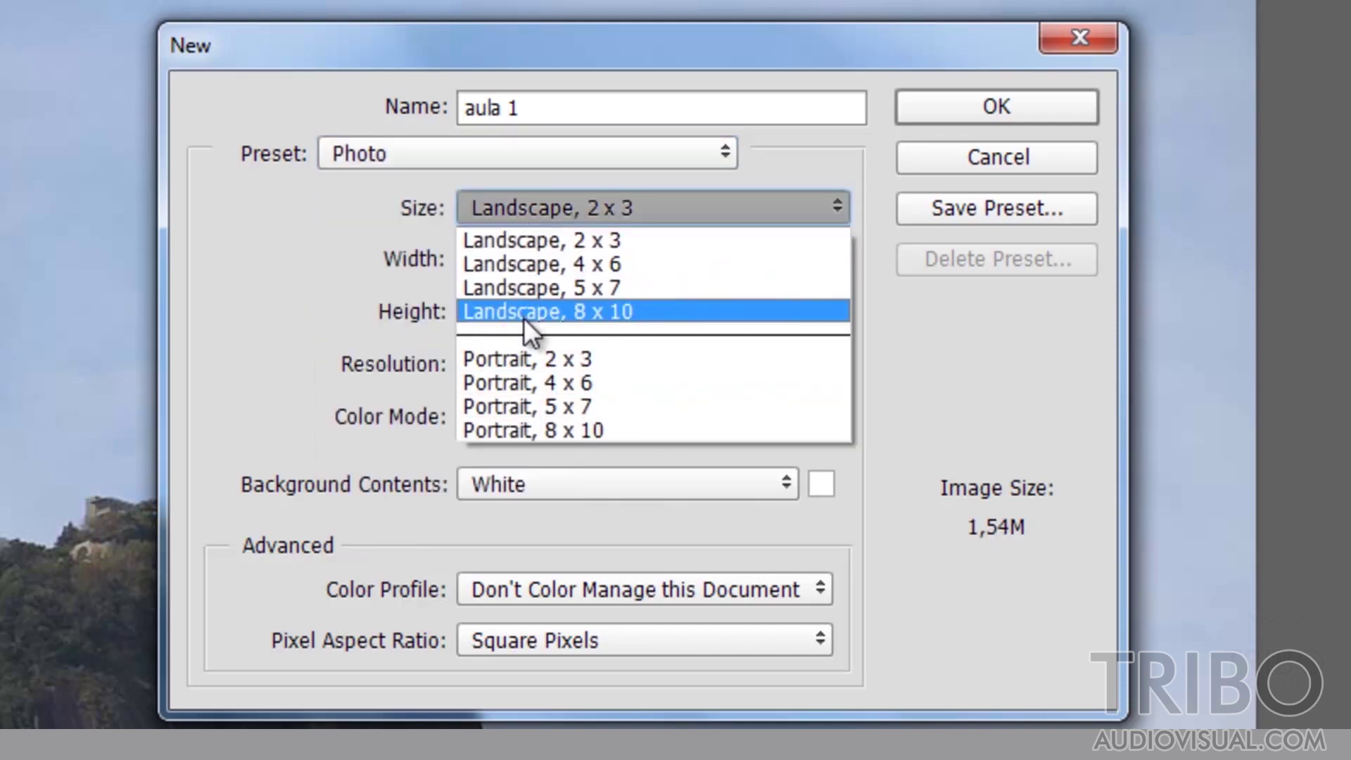
click(445, 150)
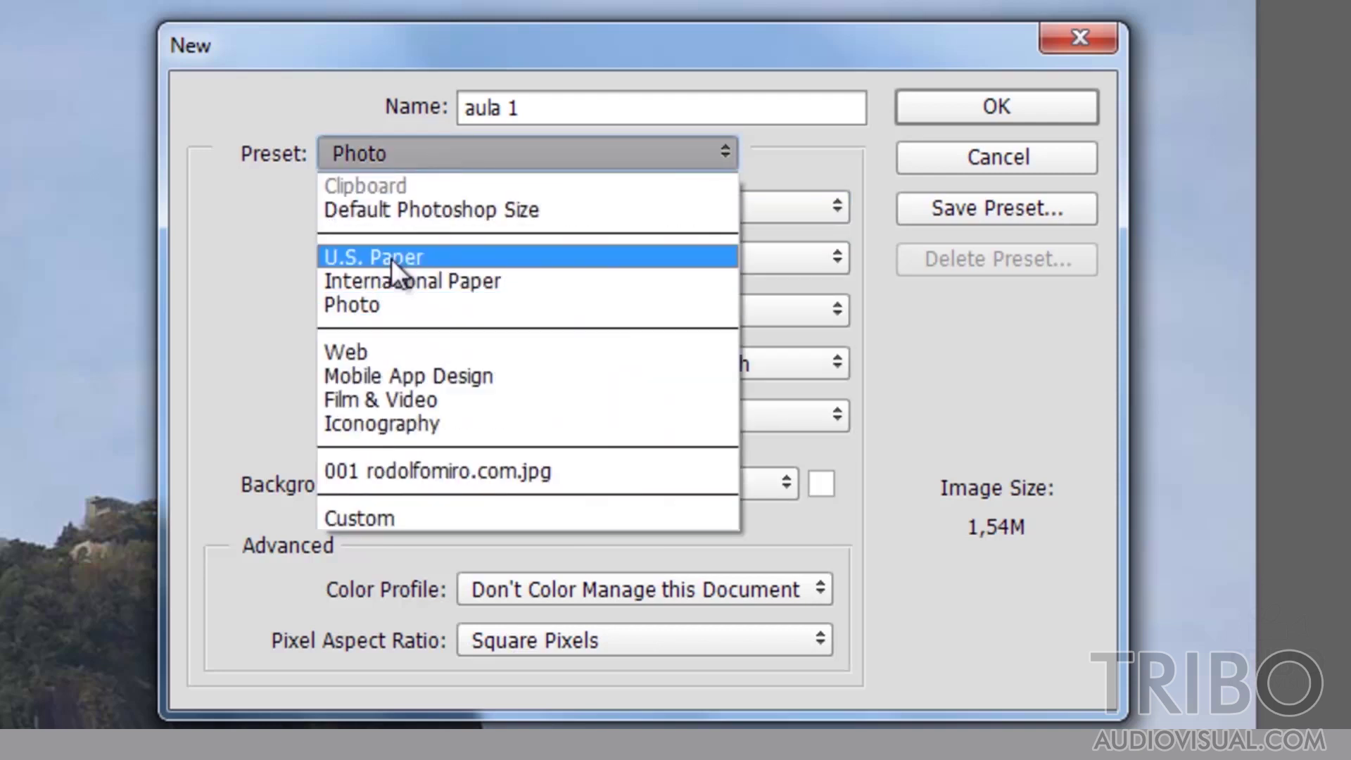
Try the Web preset, then Film & Video at Film (2K) 2048×1556, ending on Film (4K)
click(382, 355)
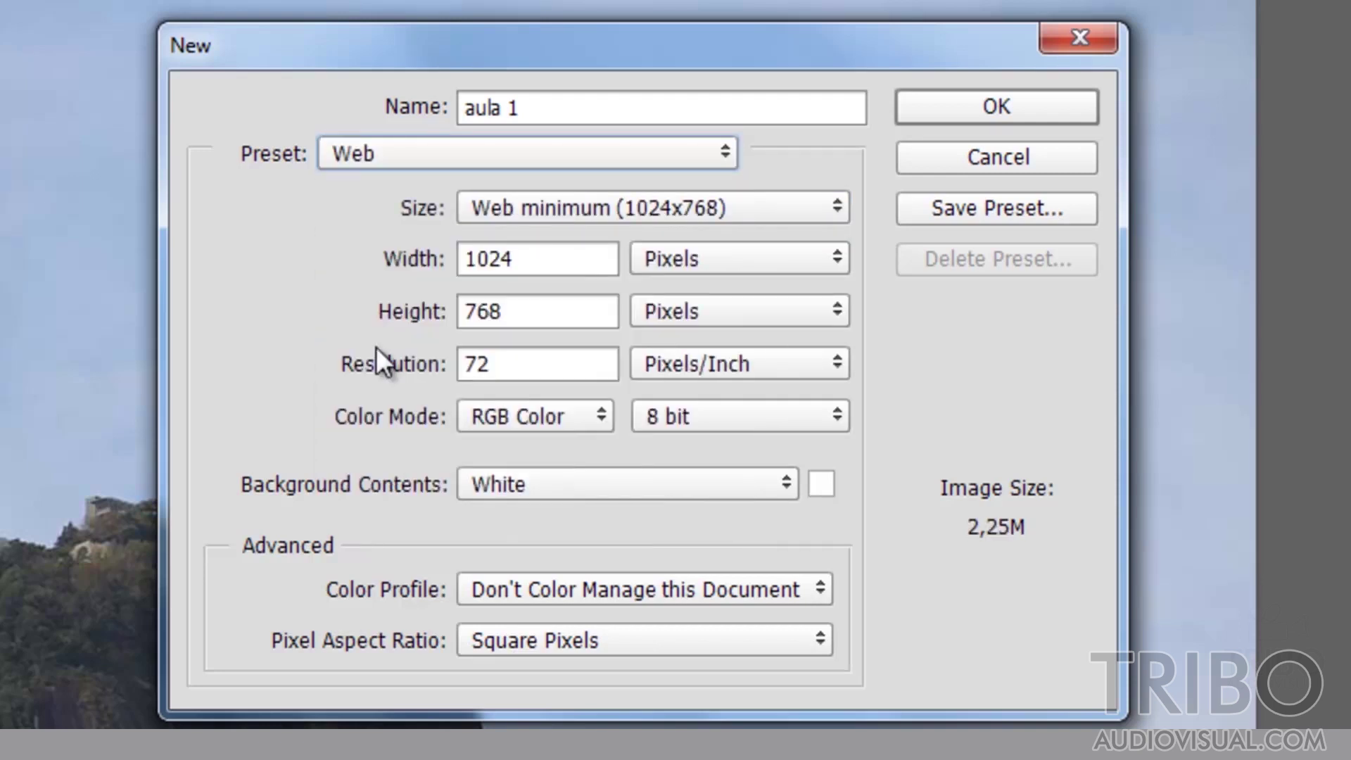
click(559, 211)
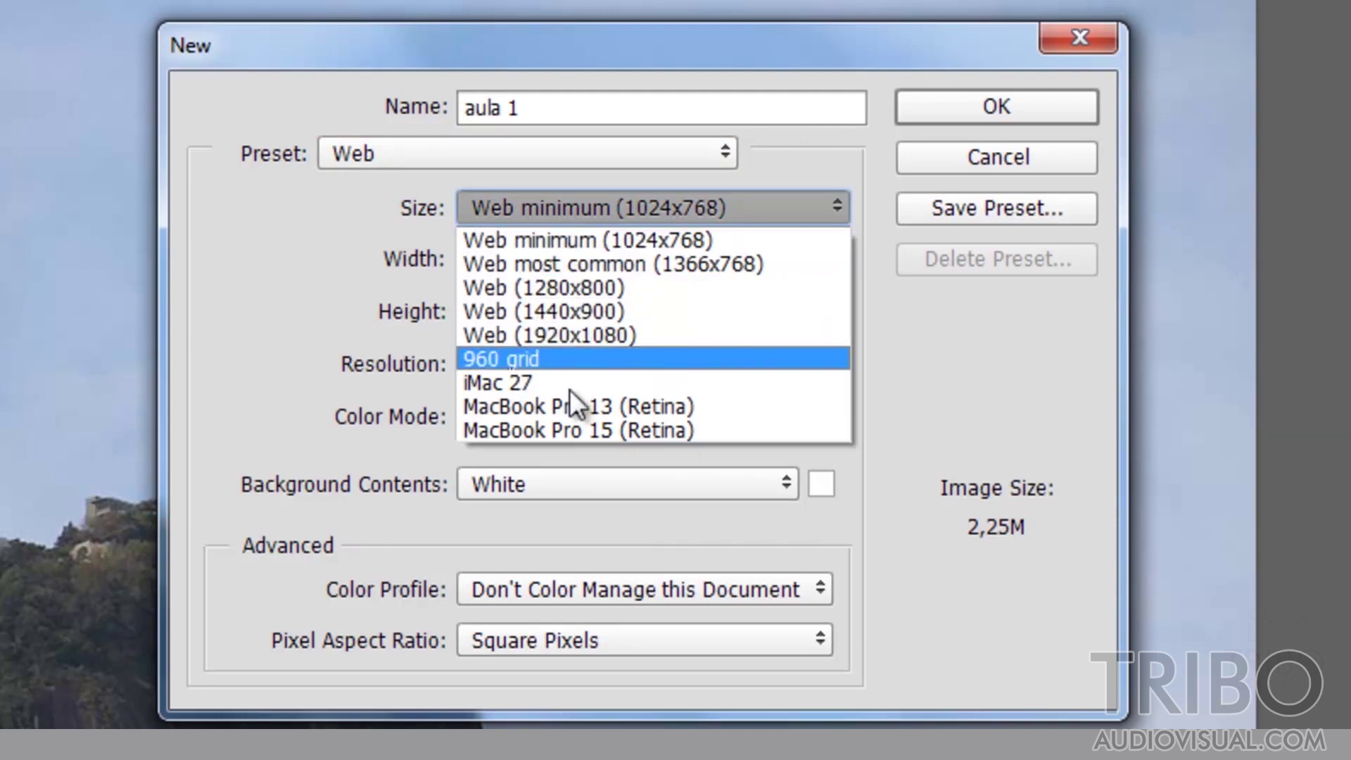
click(482, 163)
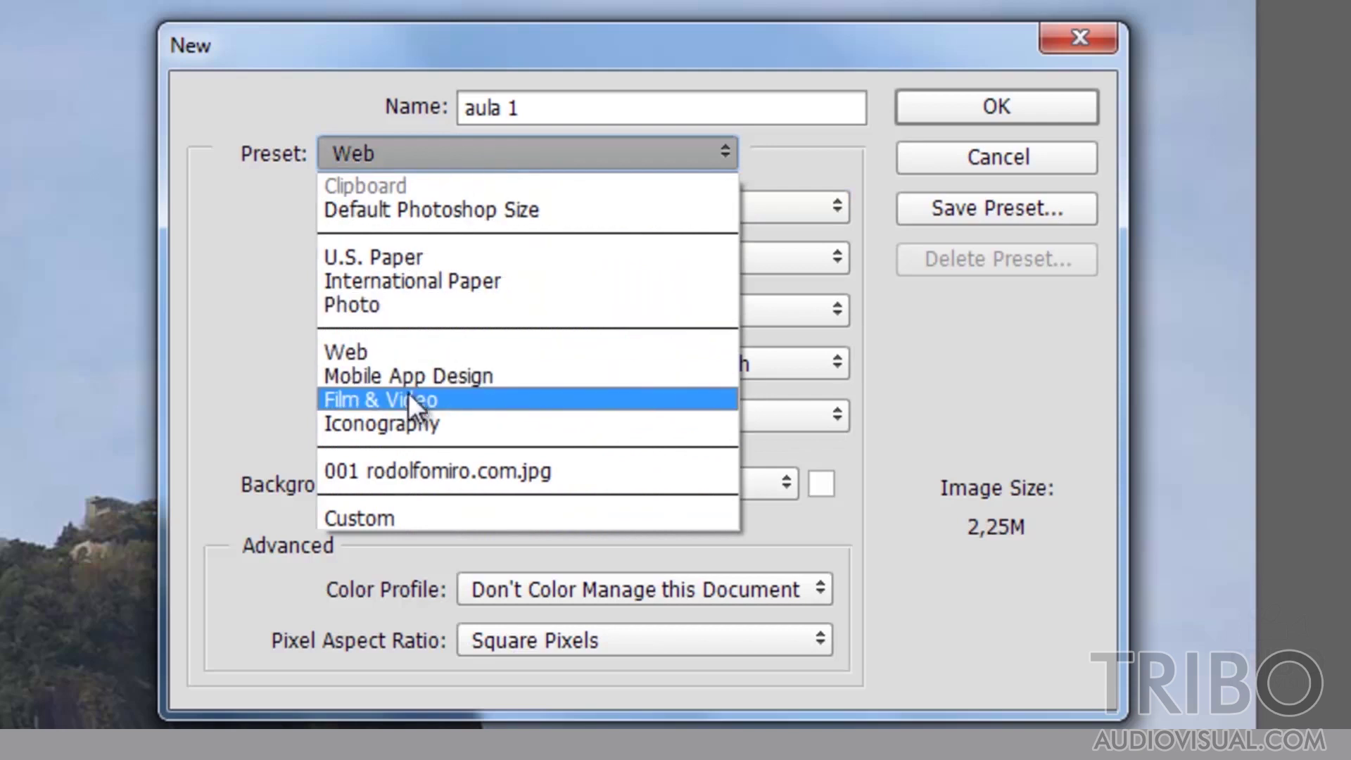
click(416, 403)
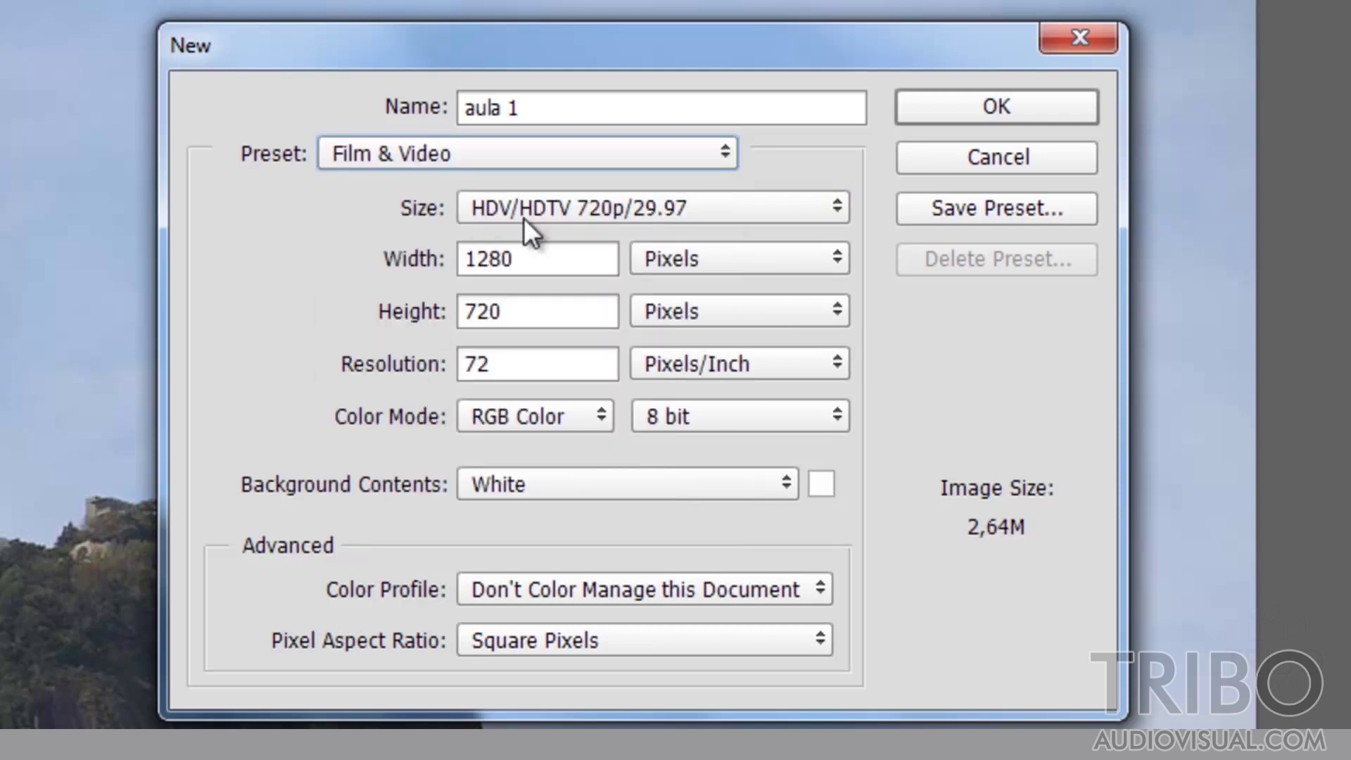
click(542, 208)
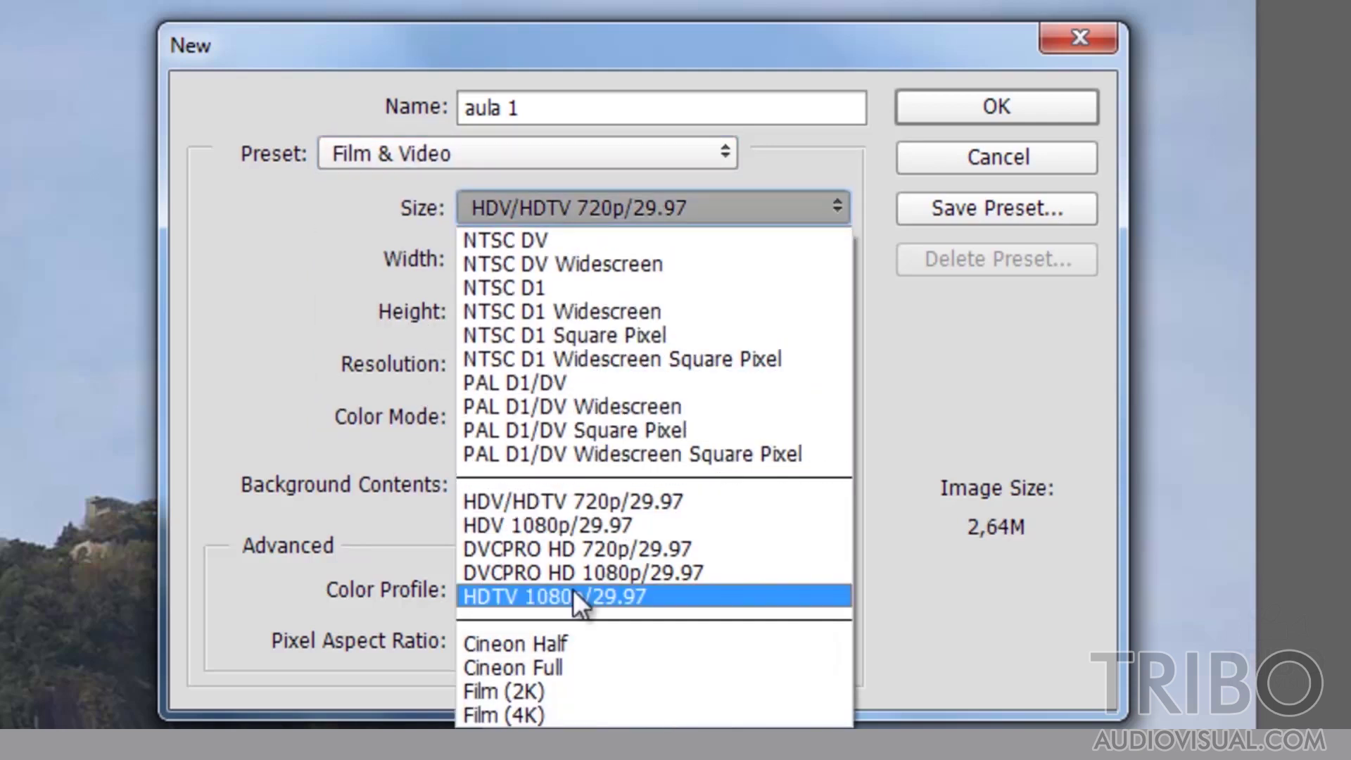
click(539, 692)
double_click(544, 254)
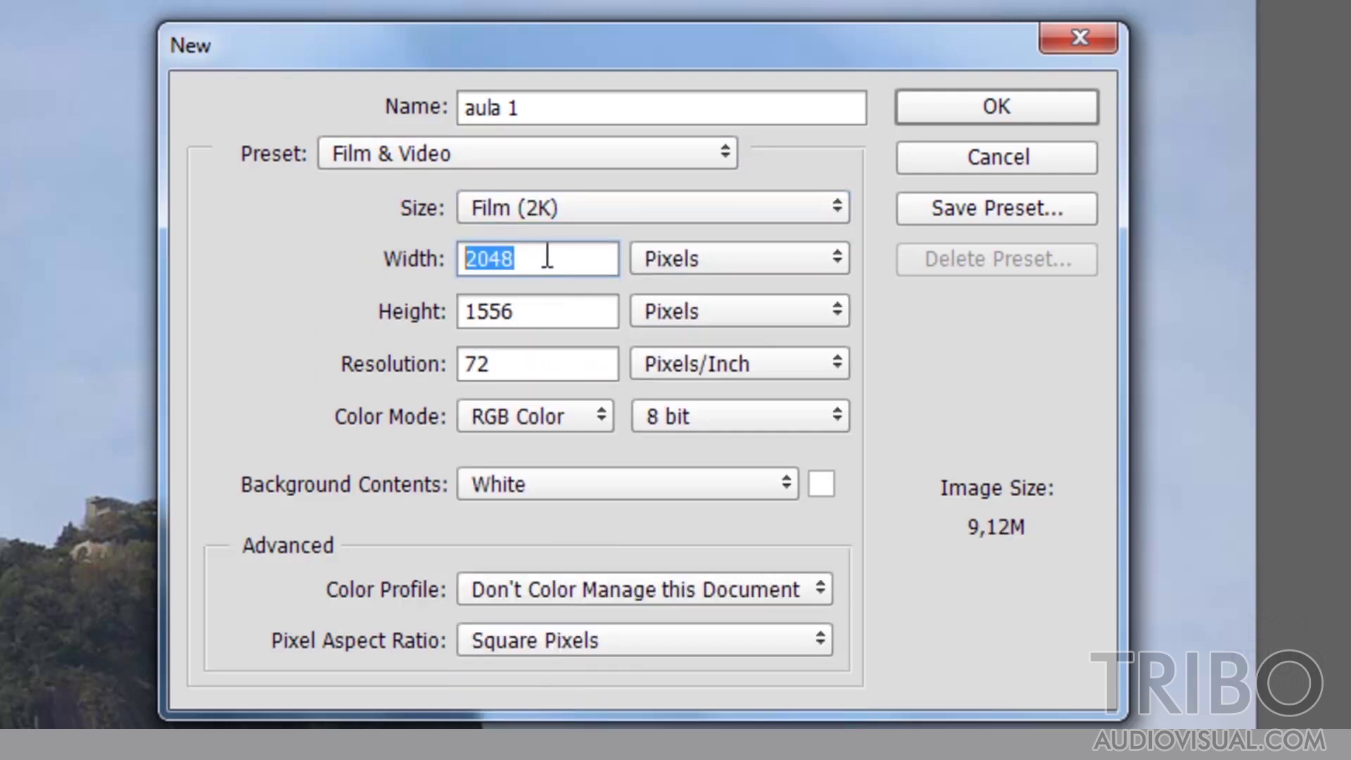
double_click(555, 310)
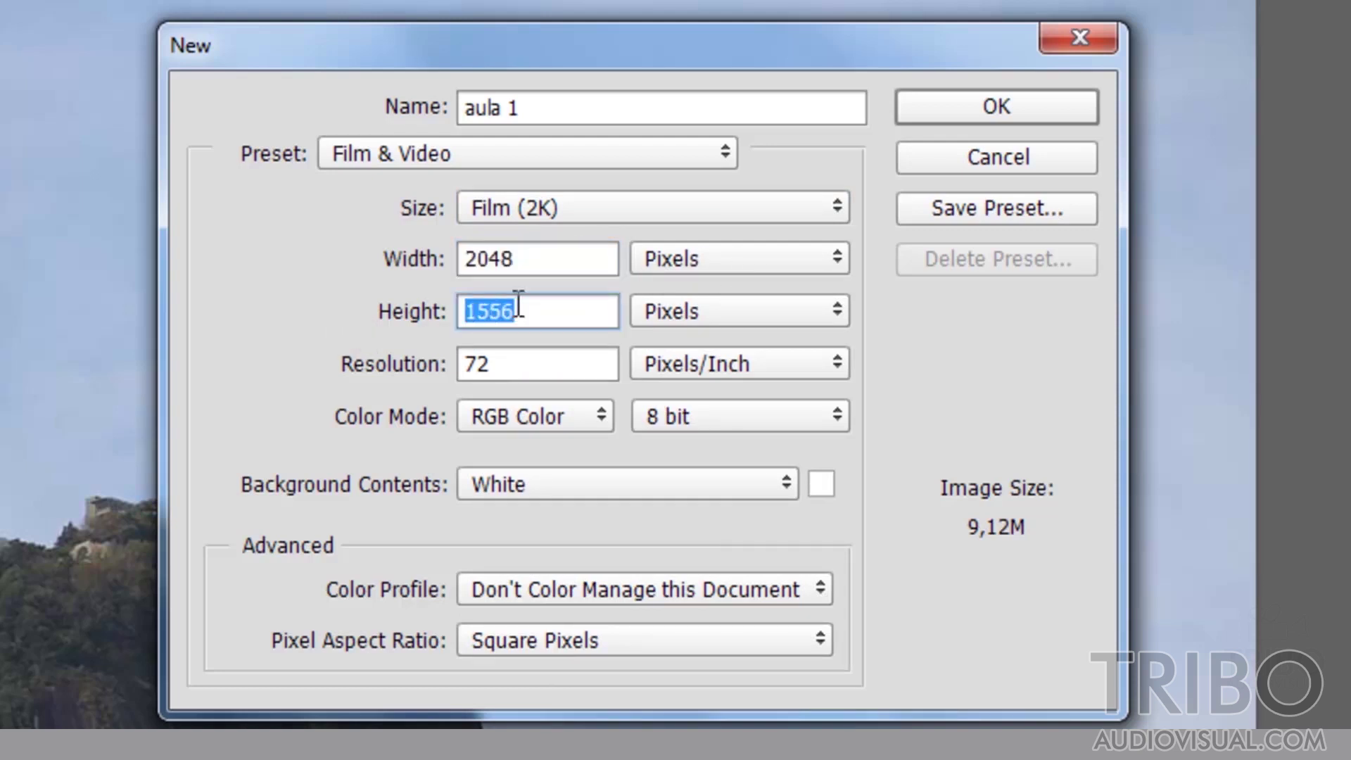
click(549, 206)
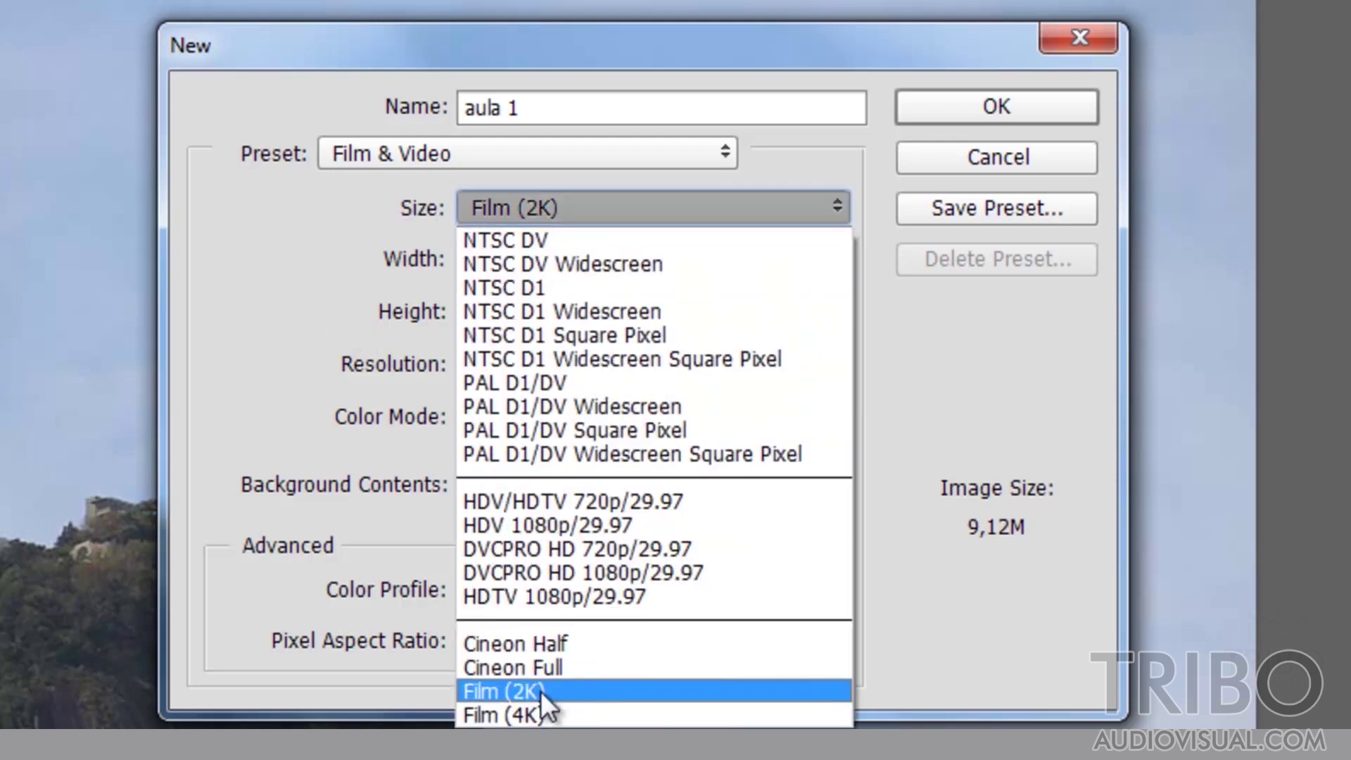
click(542, 715)
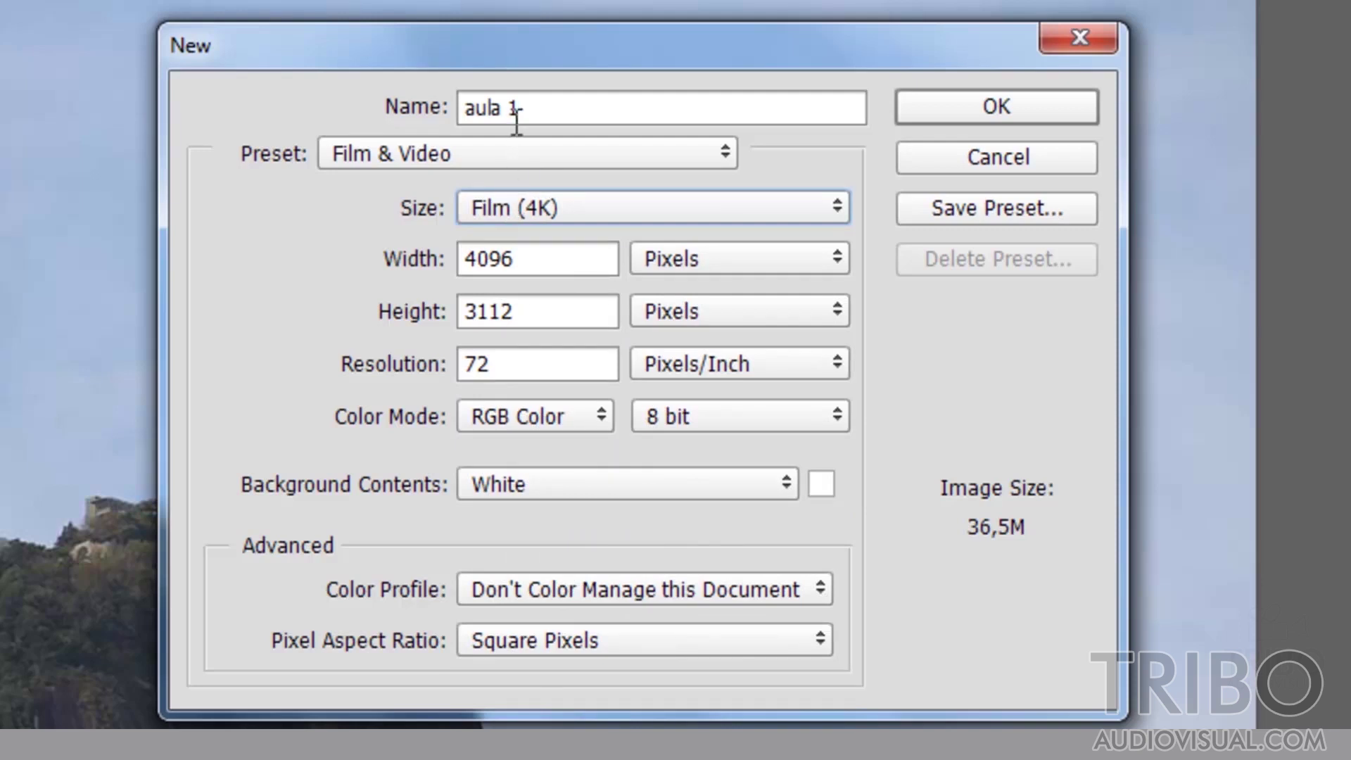
click(510, 152)
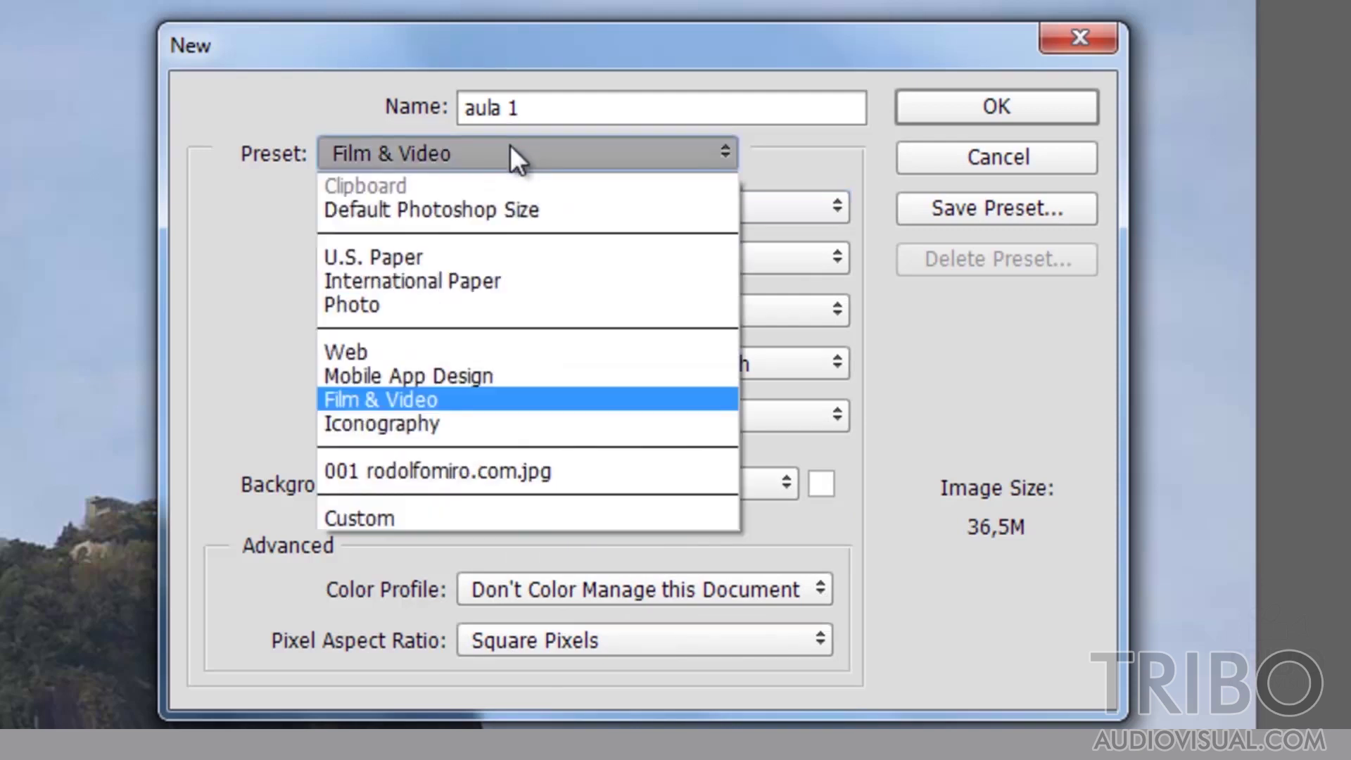
Choose the Custom preset in pixels, enter 1200 × 700, and create 'aula 1'
click(387, 513)
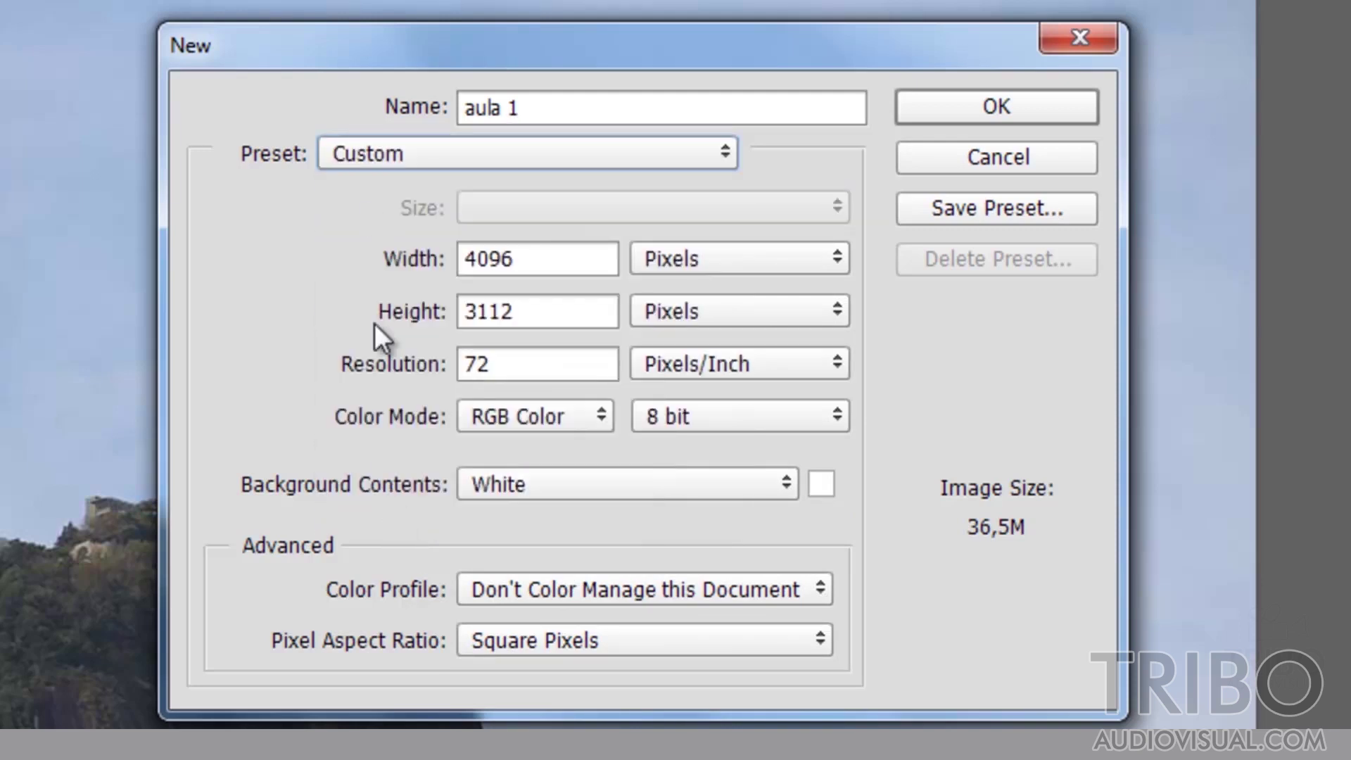
double_click(529, 262)
click(698, 264)
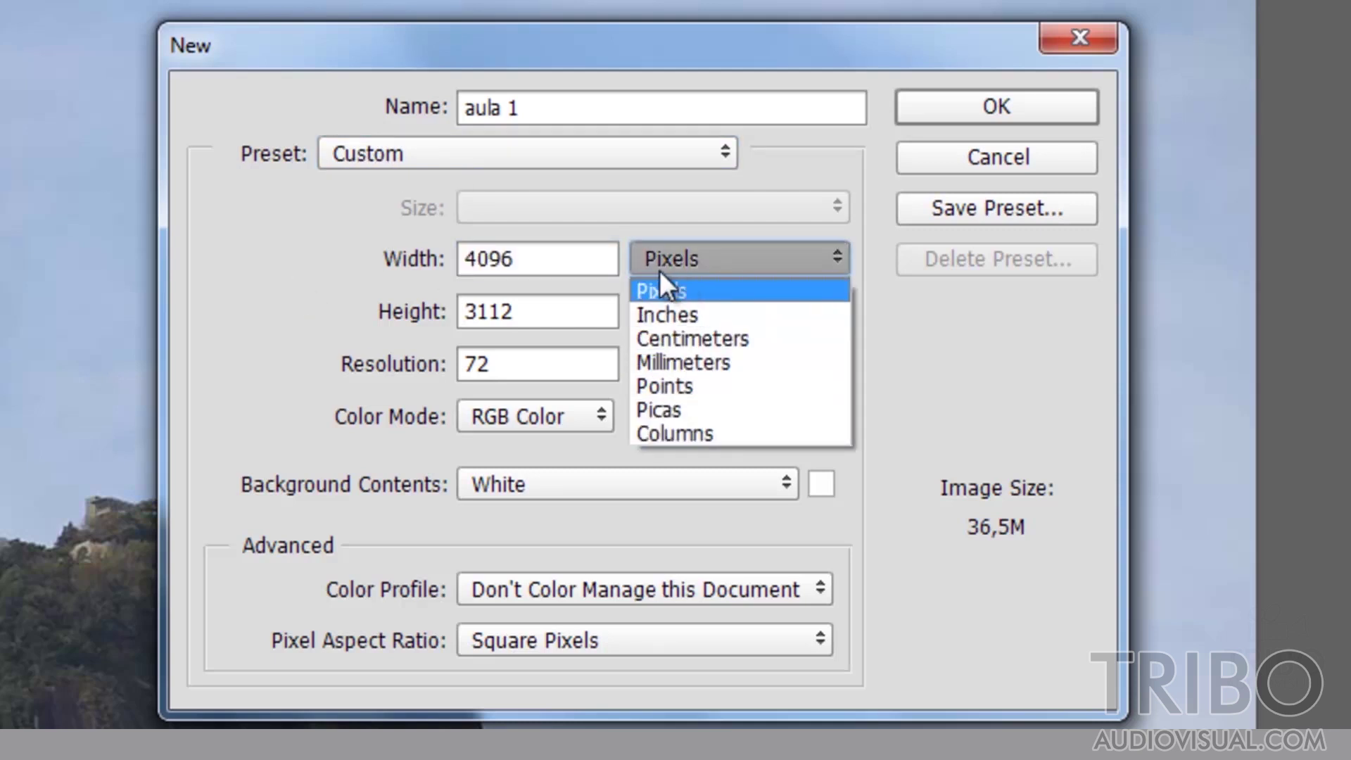
click(549, 258)
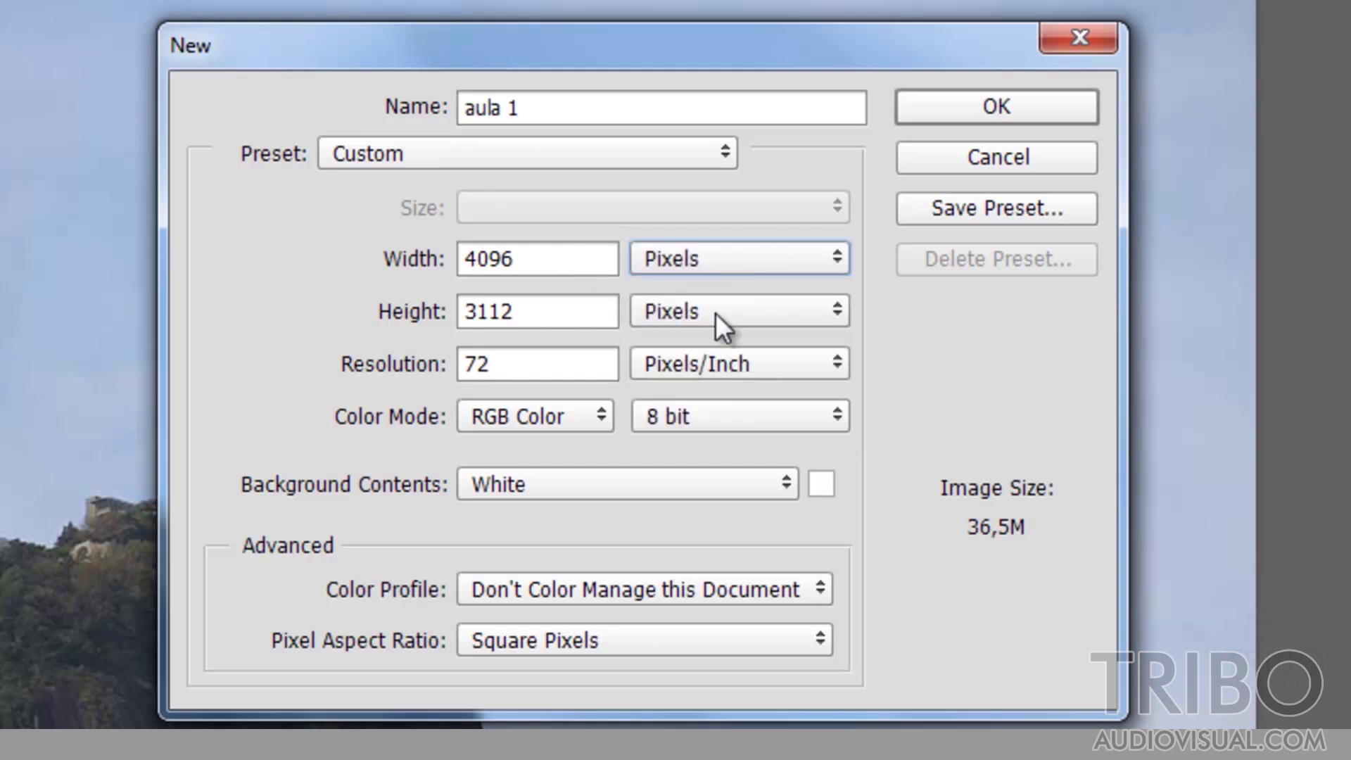
click(533, 273)
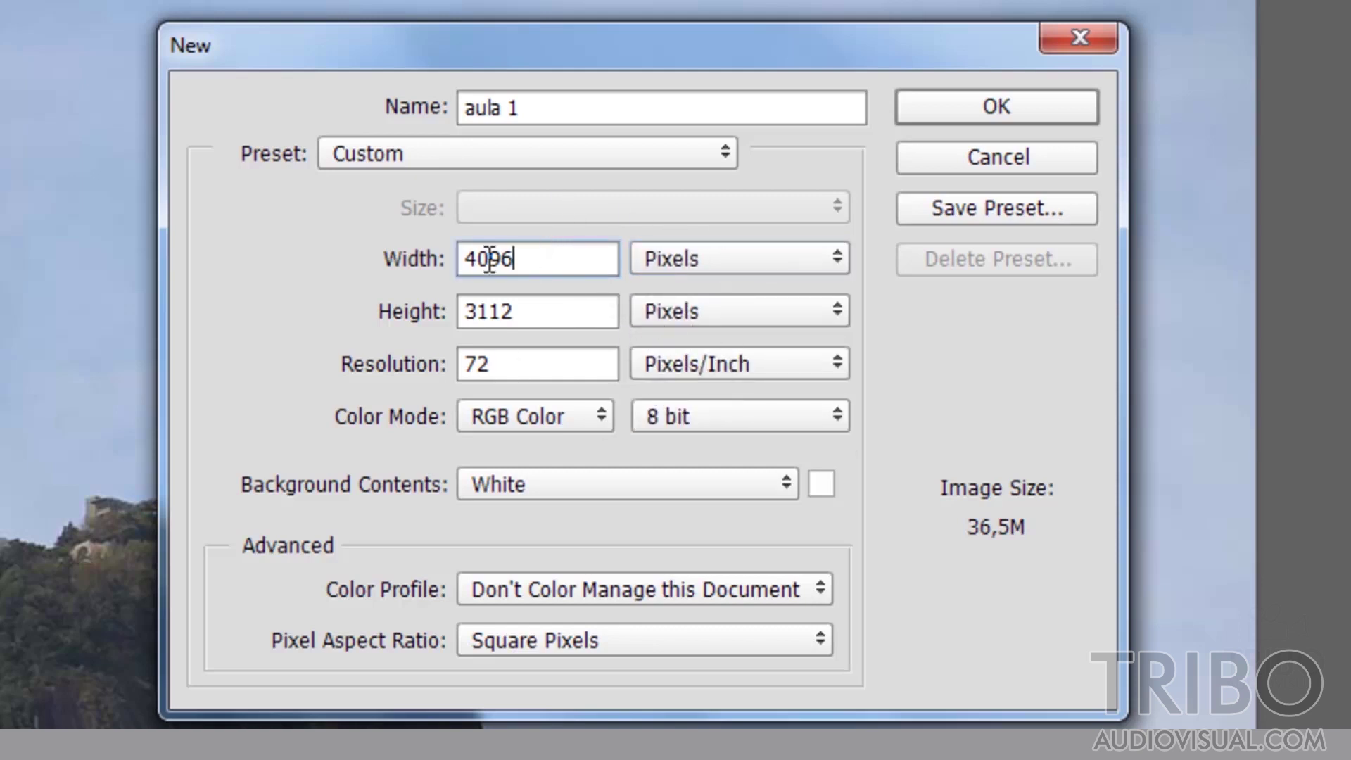
double_click(493, 264)
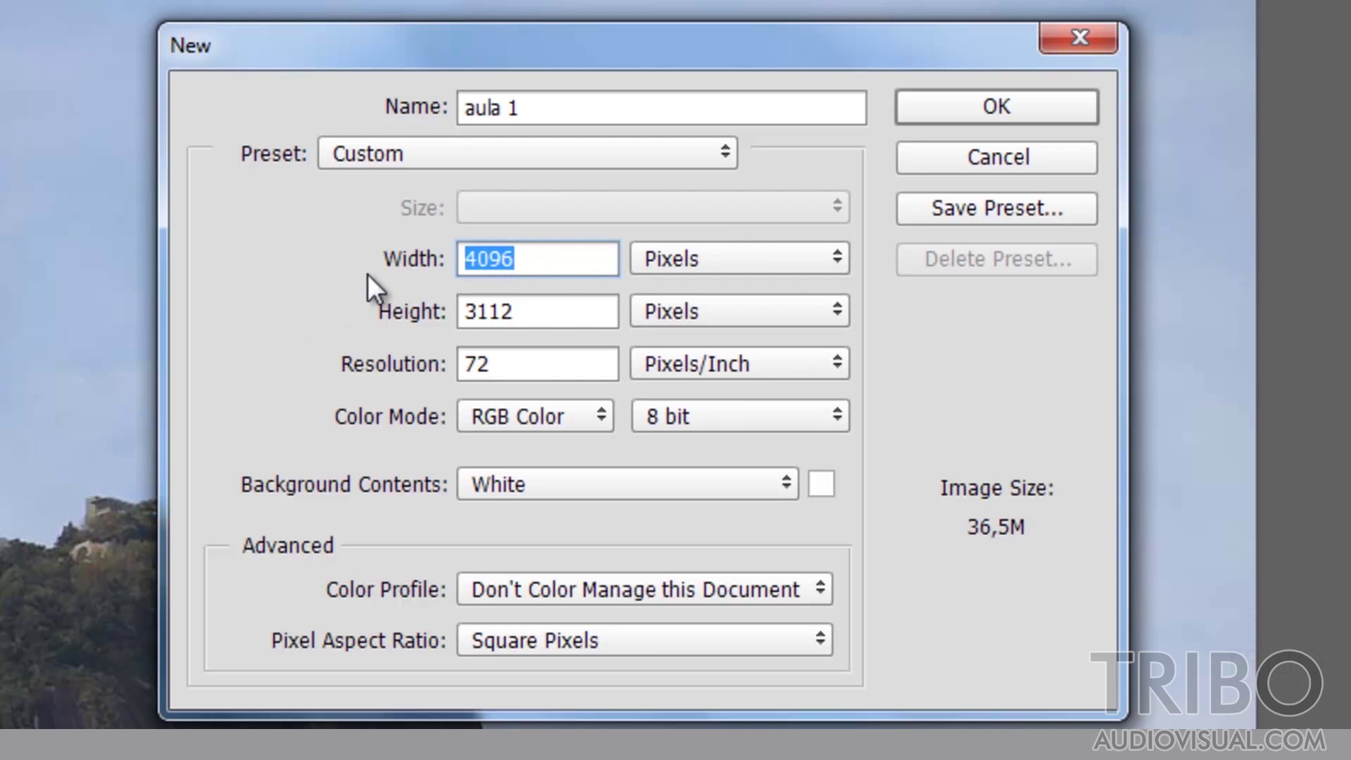
text(1200)
key(Tab)
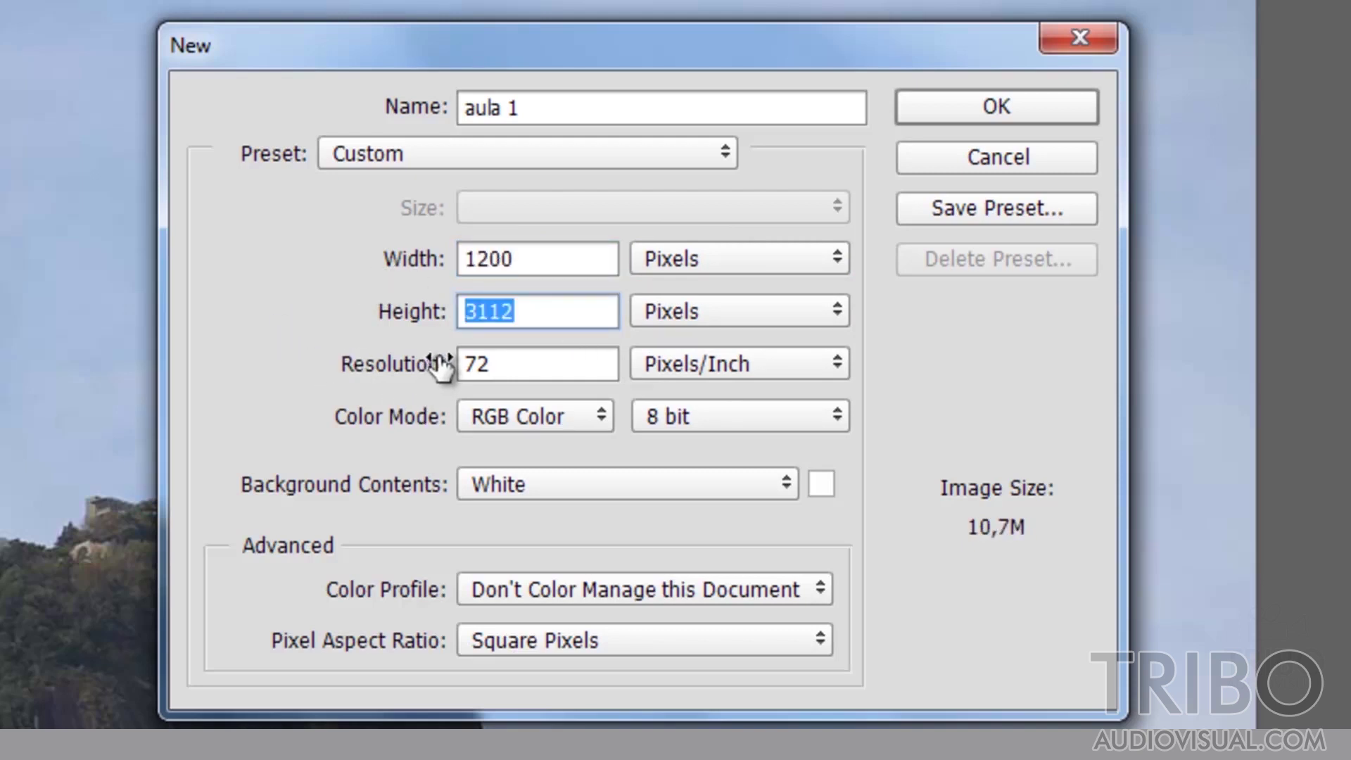
text(700)
click(953, 106)
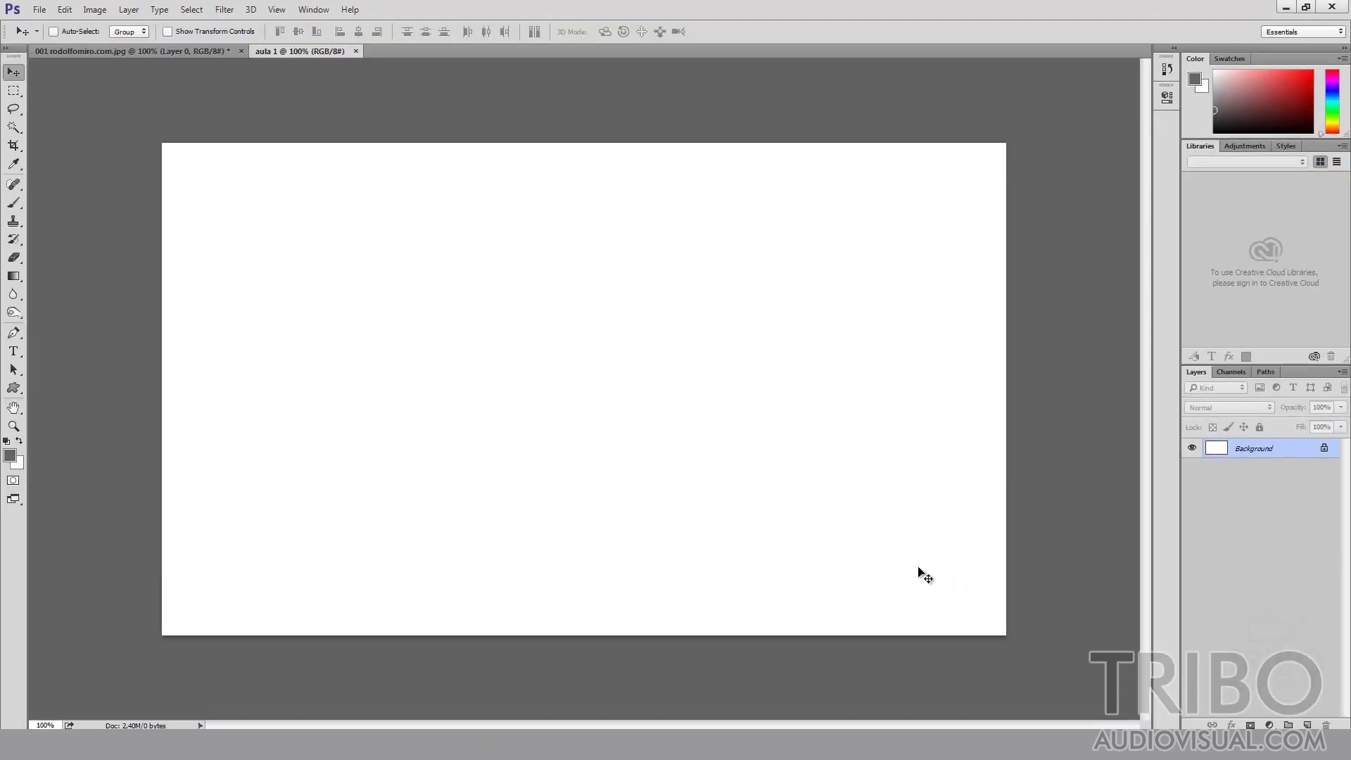
Start another new document sized 400 × 100 pixels
click(40, 10)
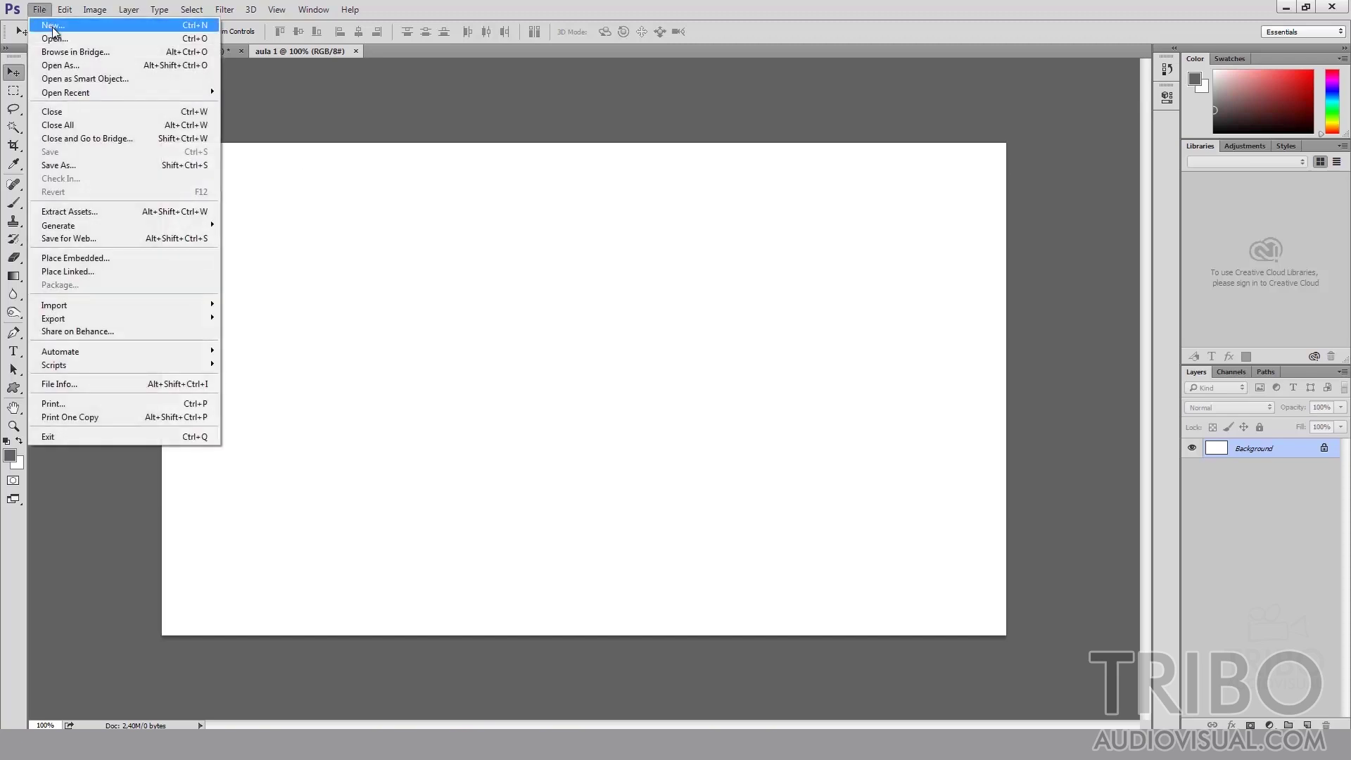
click(54, 27)
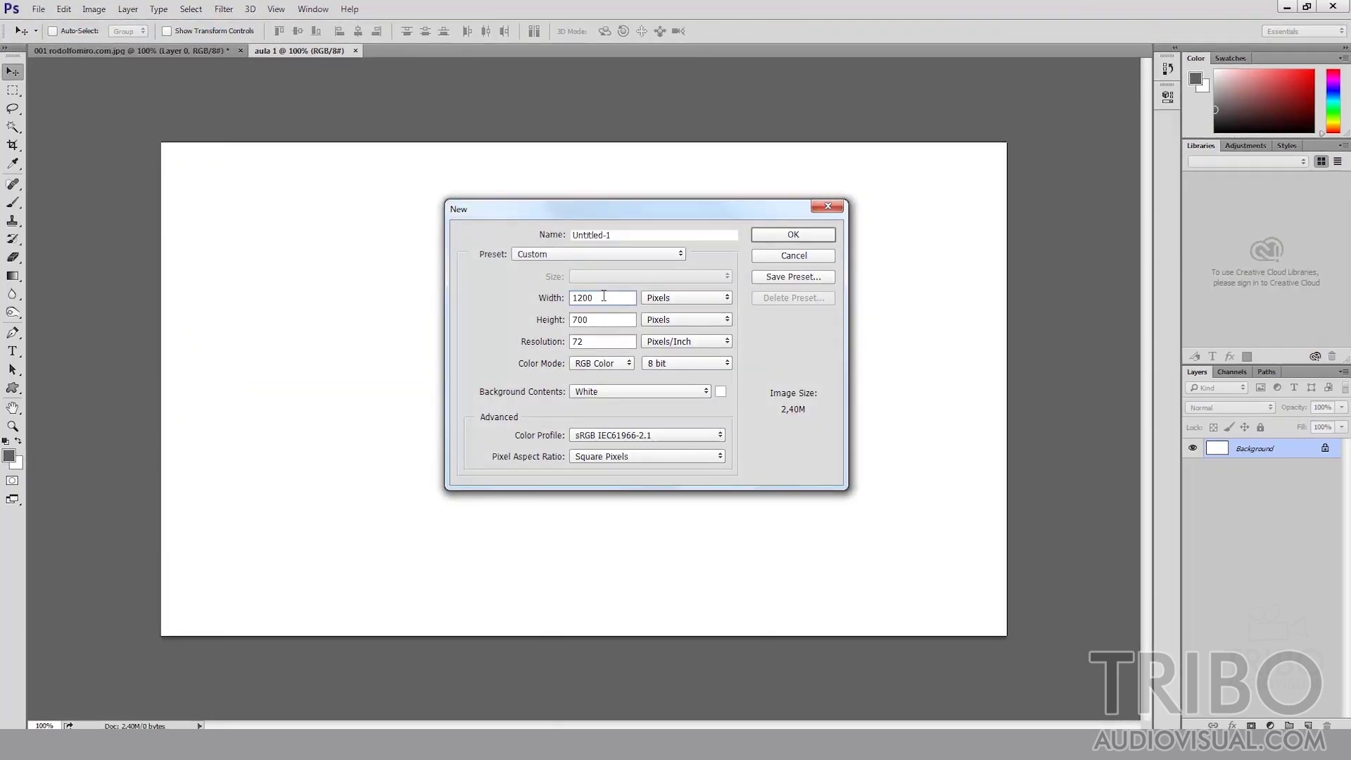
text(400)
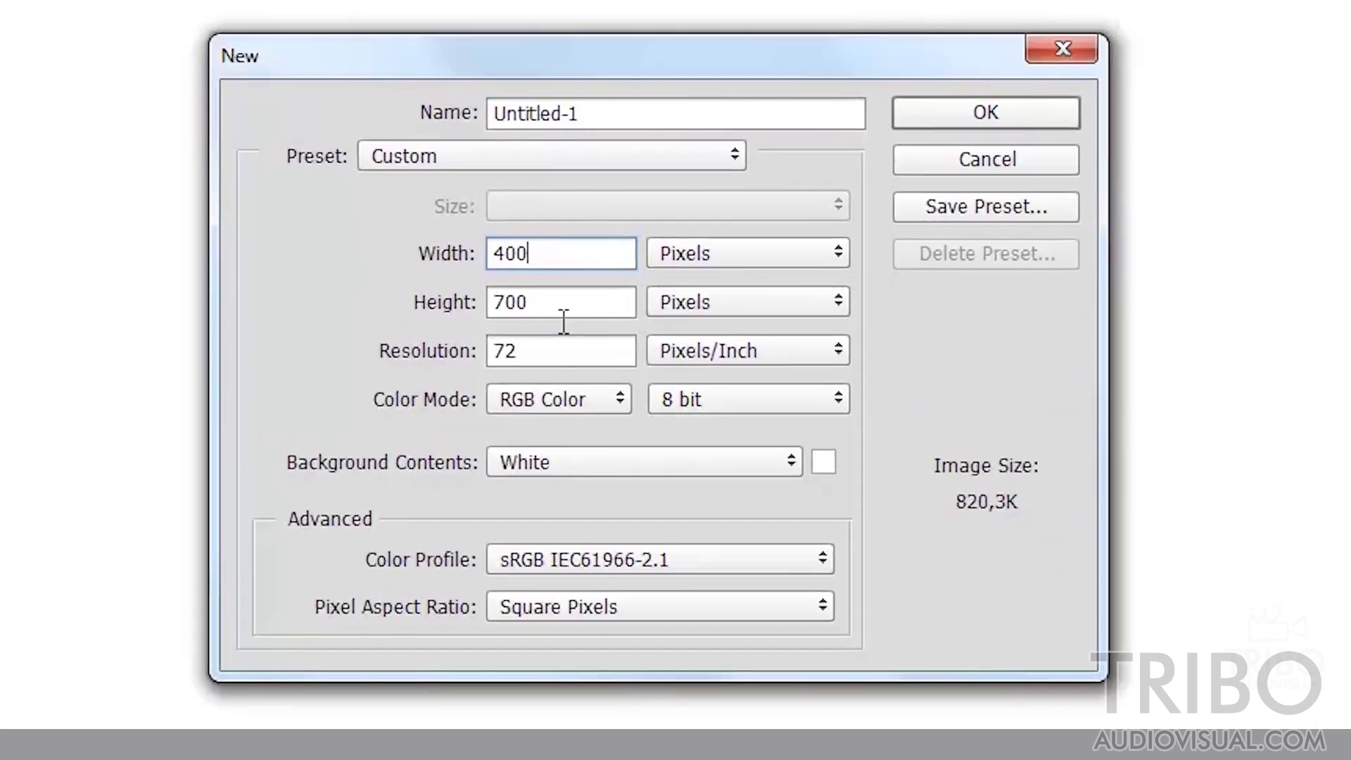
key(Tab)
text(100)
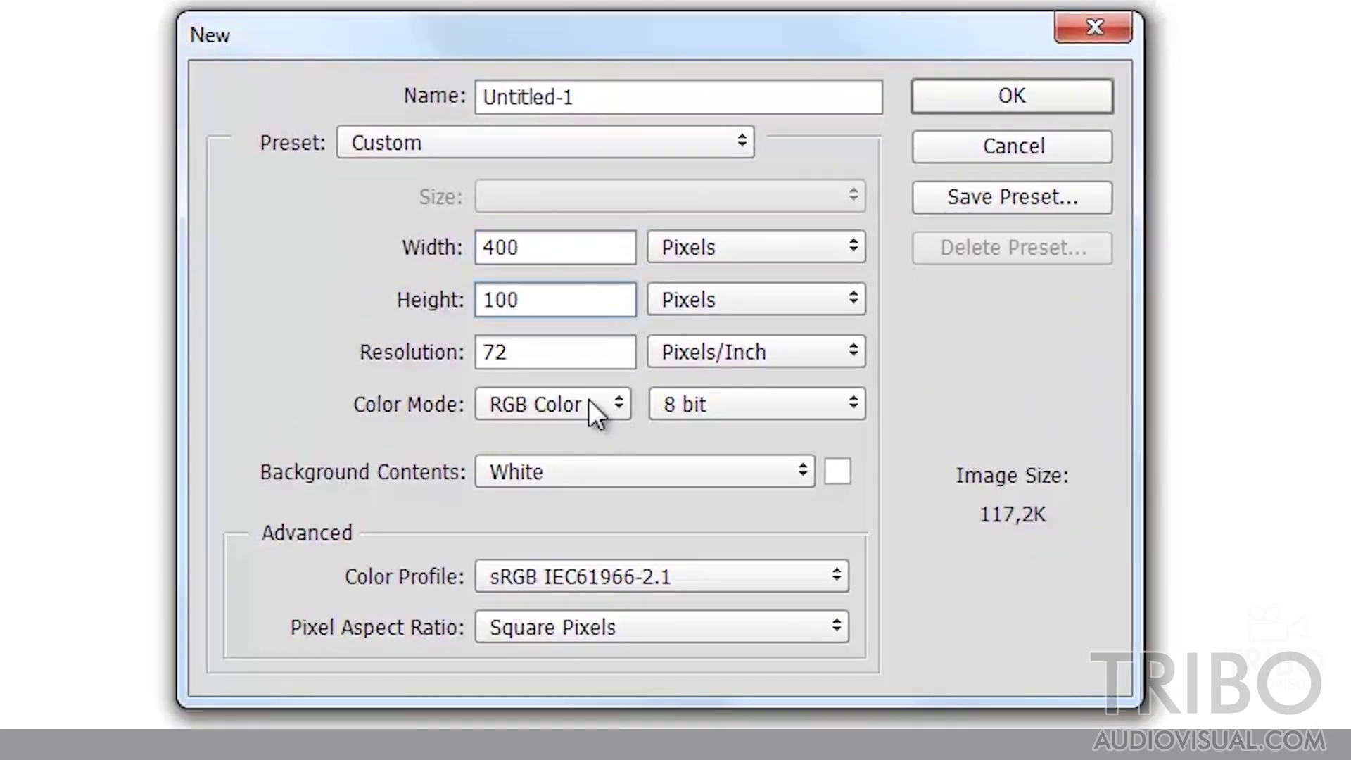
key(Tab)
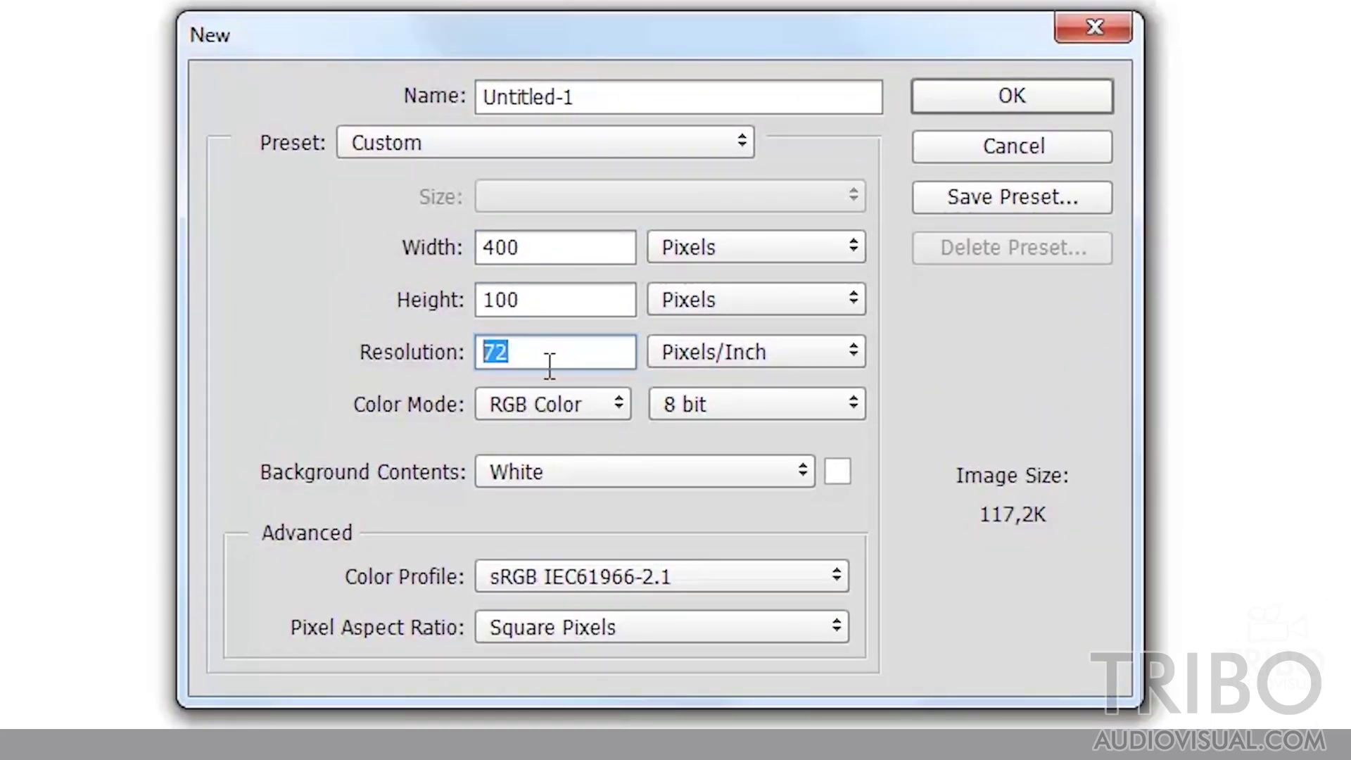
Set the resolution to 300 pixels/inch and the background contents to Transparent
click(526, 356)
drag(546, 356, 357, 352)
text(300)
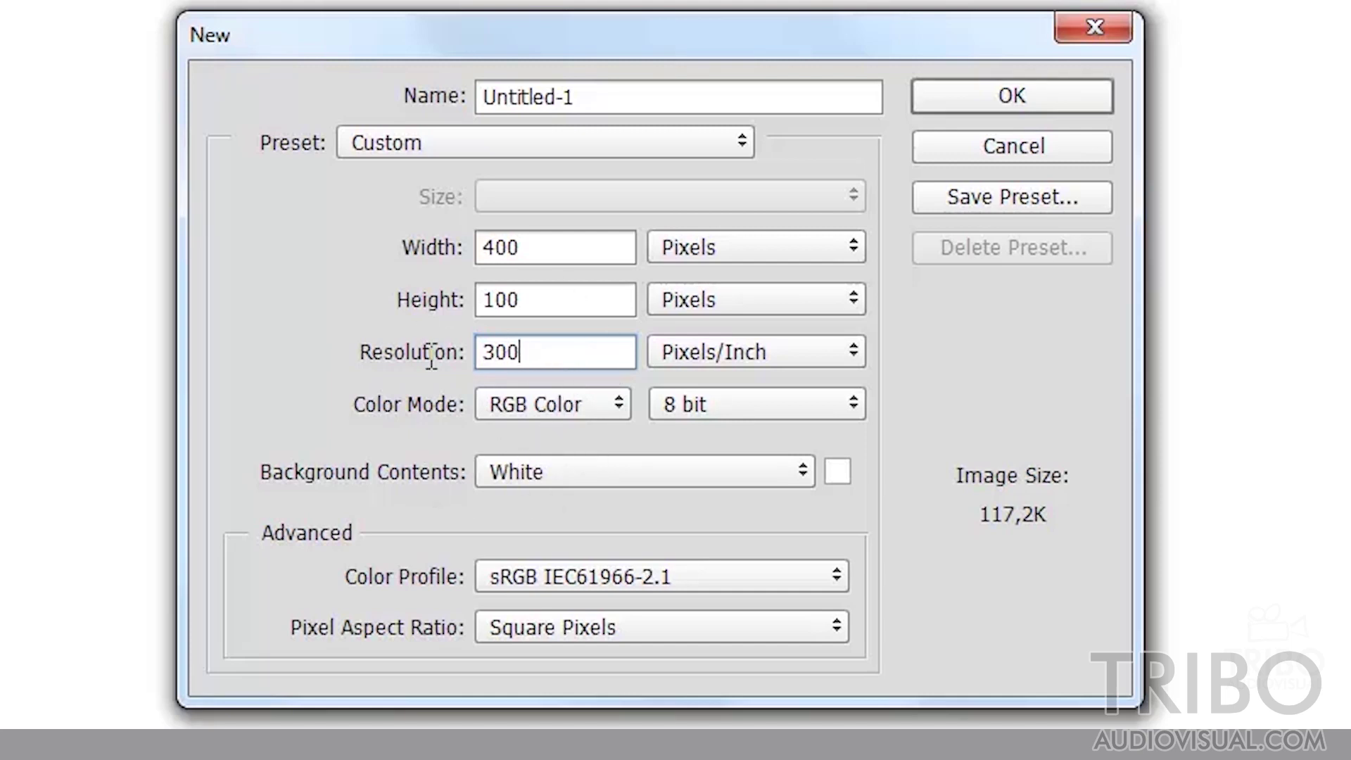
click(580, 473)
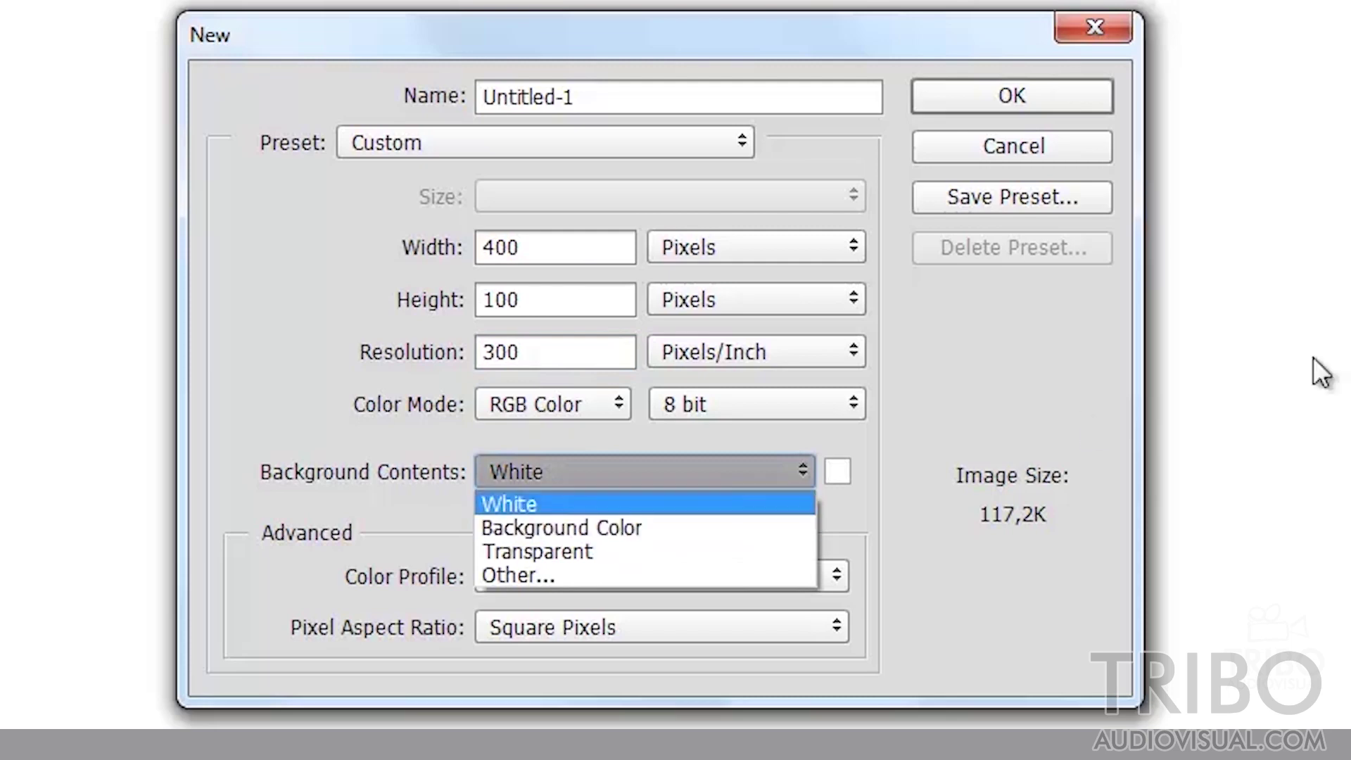
click(560, 555)
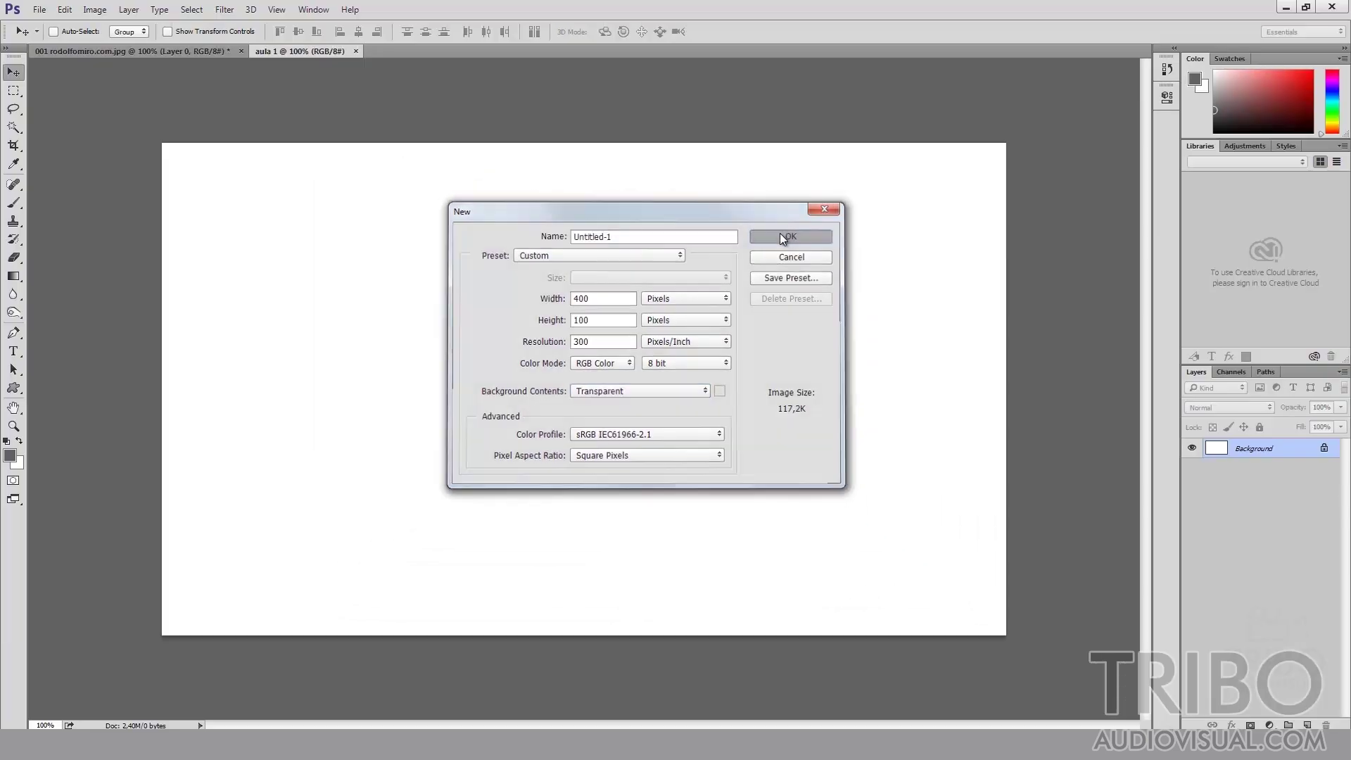
click(781, 232)
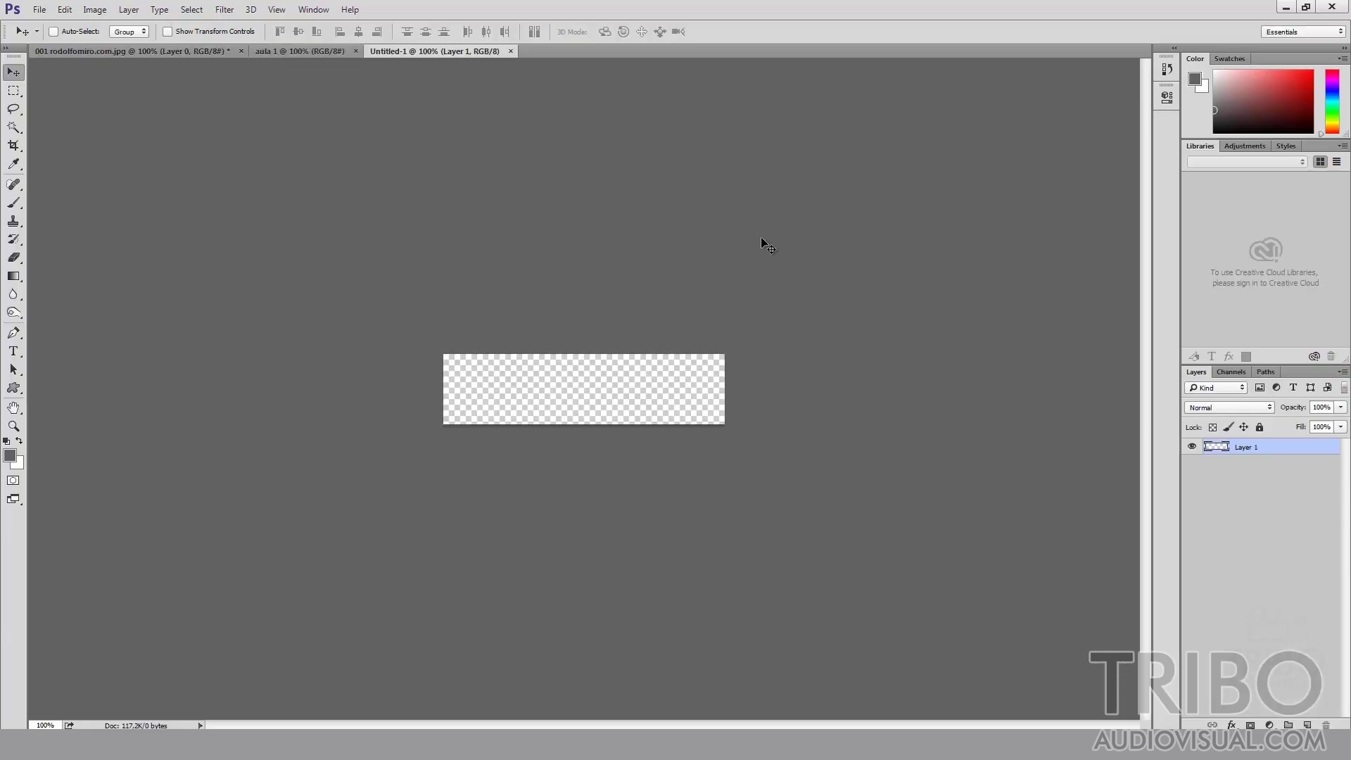
key(ctrl+plus)
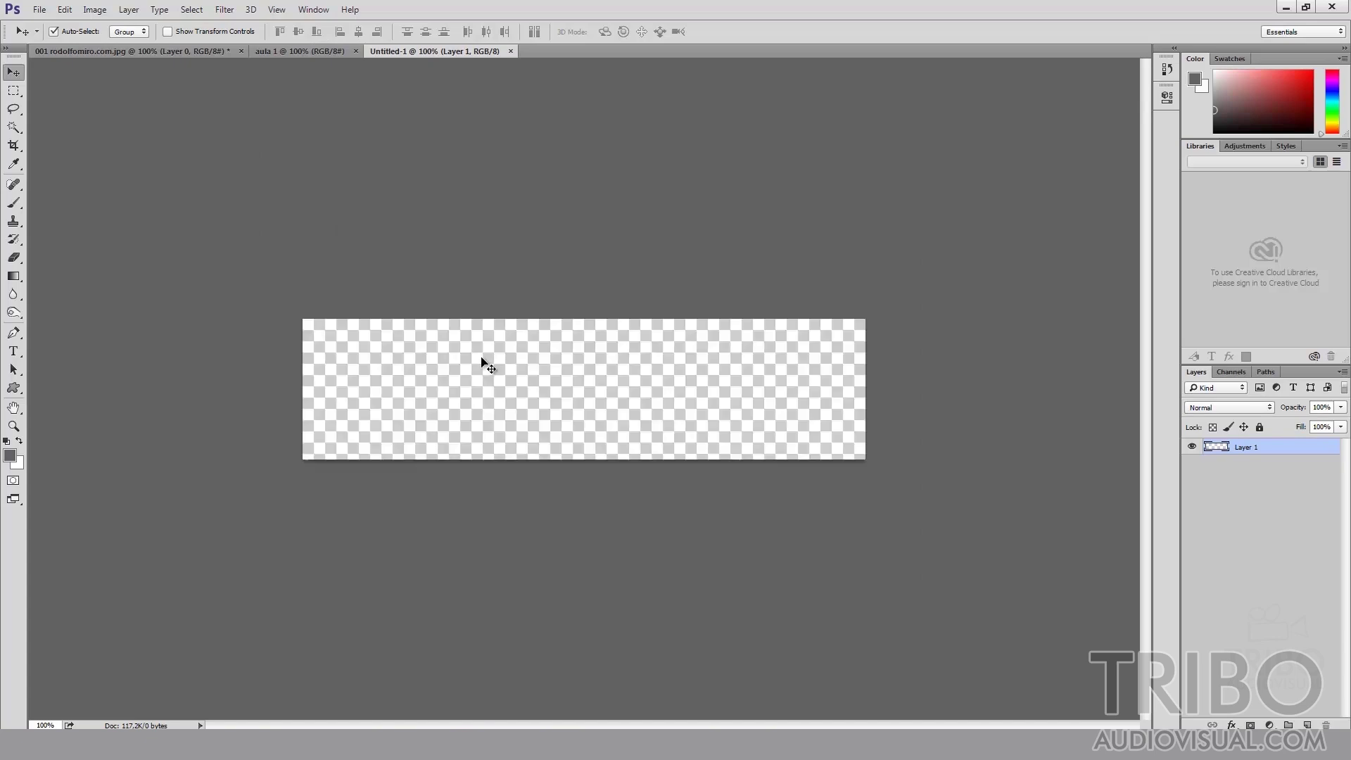
key(ctrl+plus)
key(ctrl+plus)
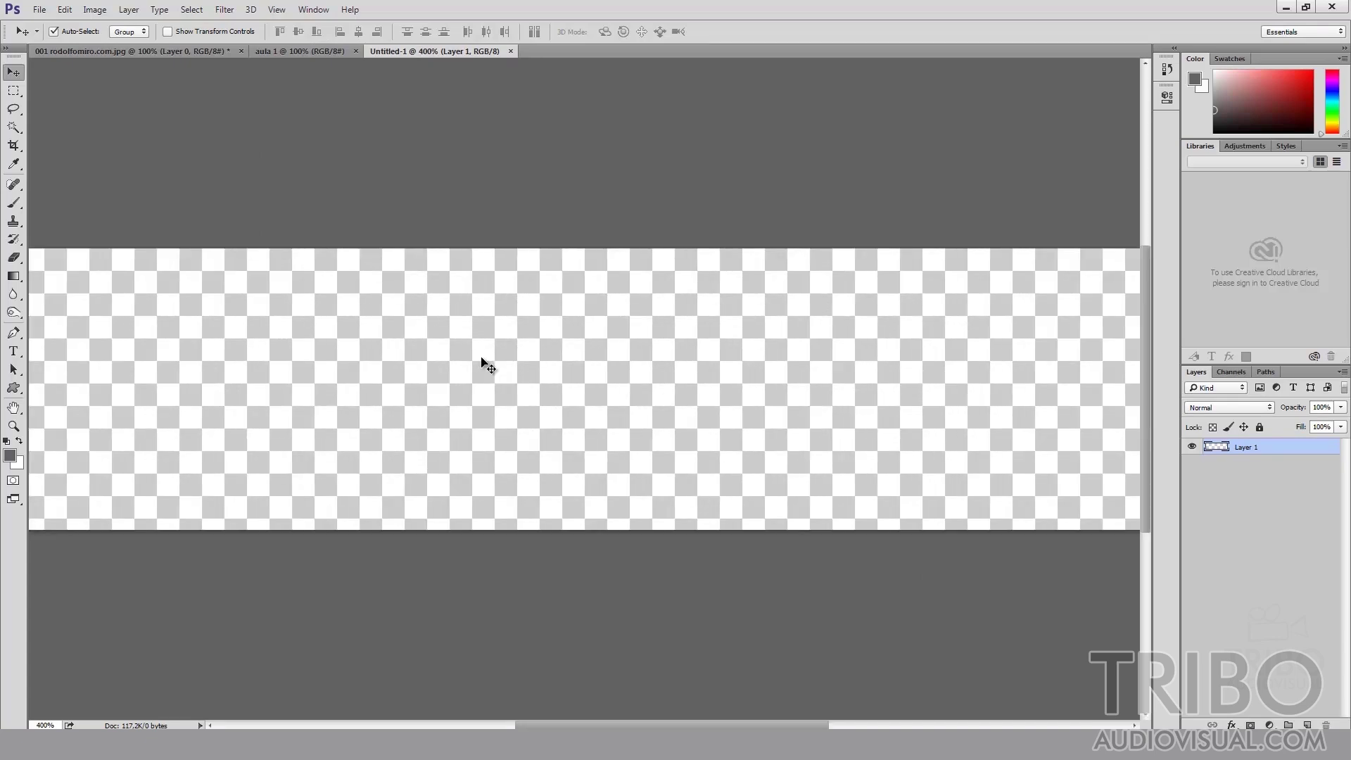
key(ctrl+plus)
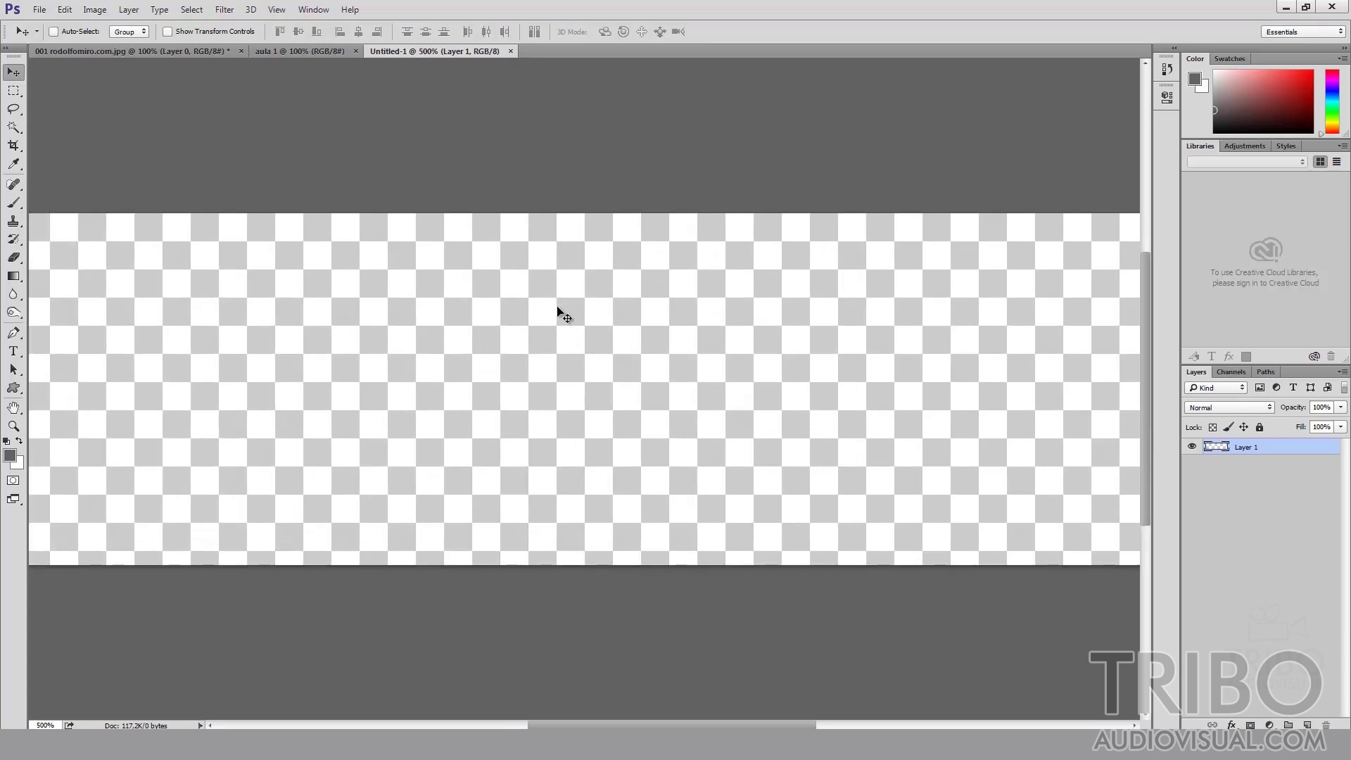
key(ctrl+minus)
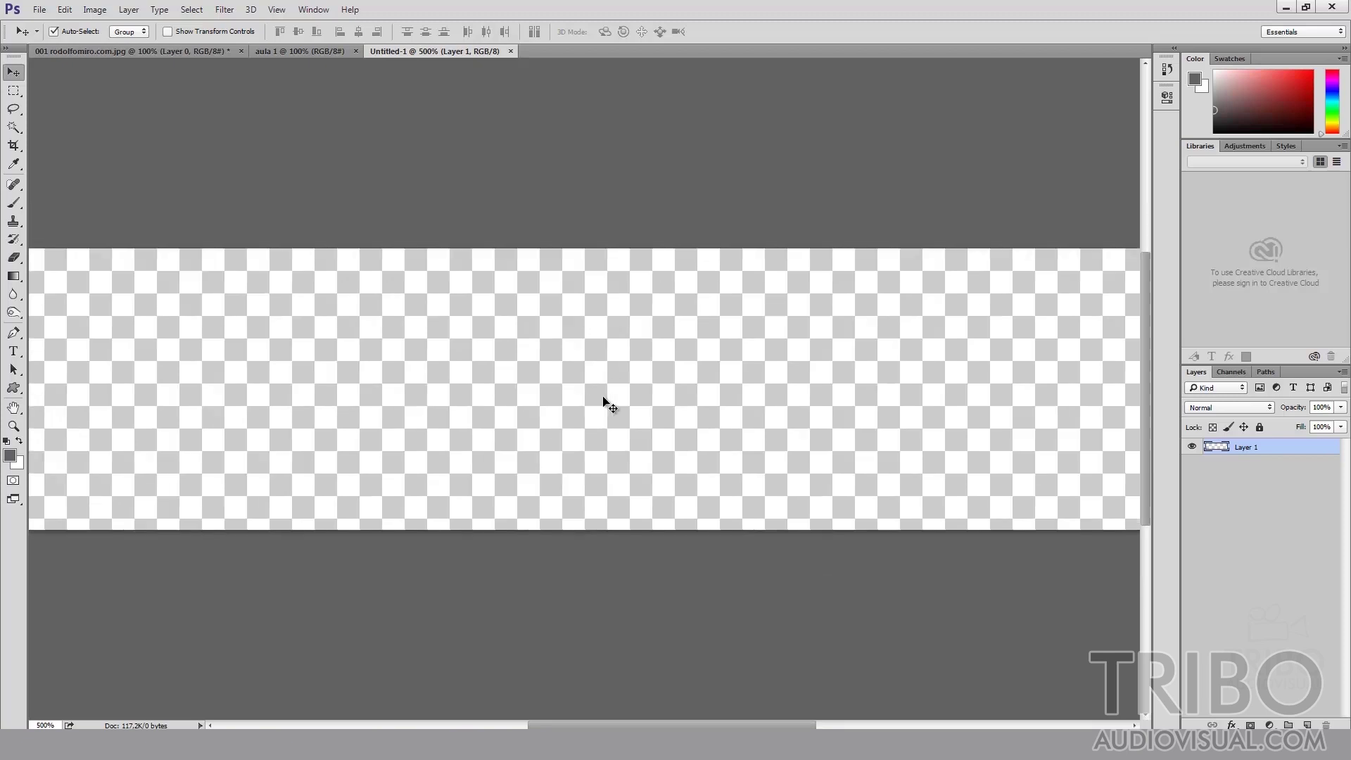
key(ctrl+minus)
key(ctrl+minus)
key(ctrl+minus)
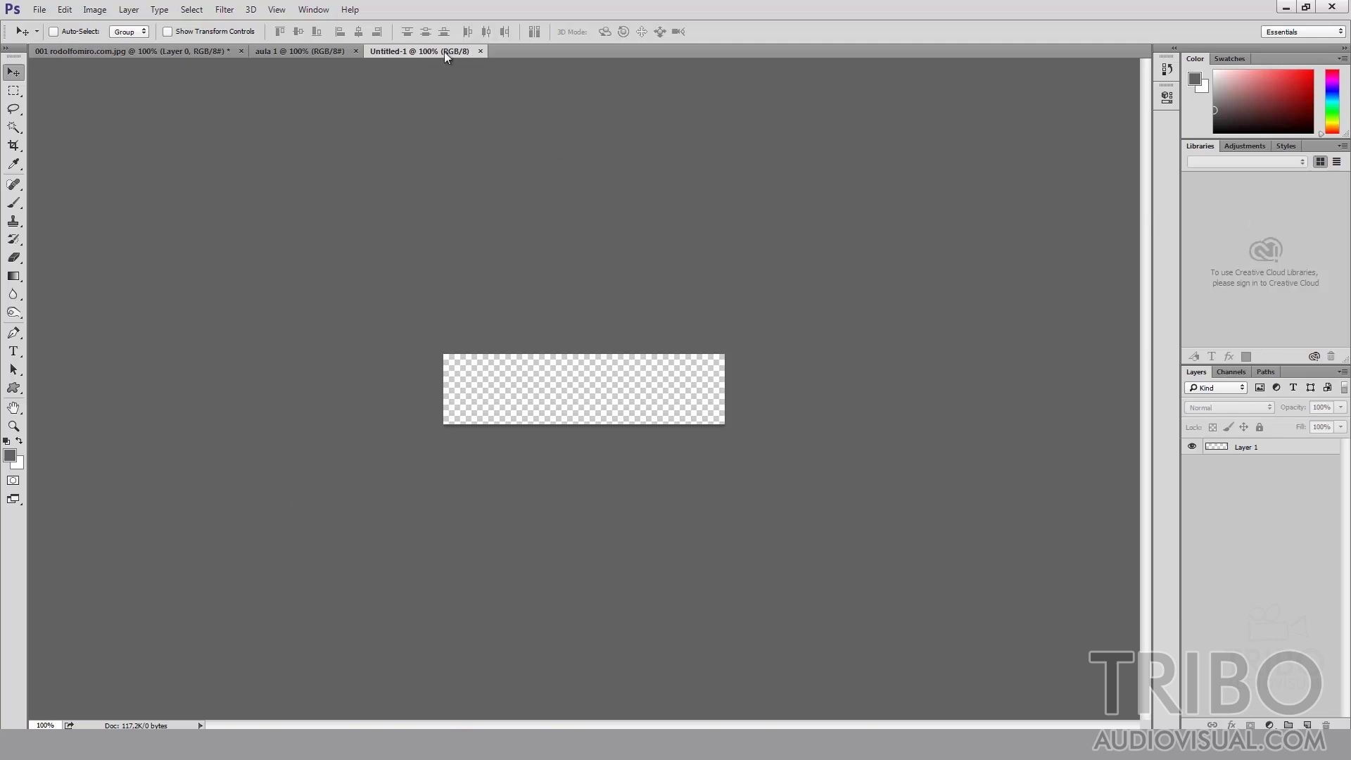
Close Untitled-1, aula 1 and the Christ the Redeemer photo without saving
click(313, 51)
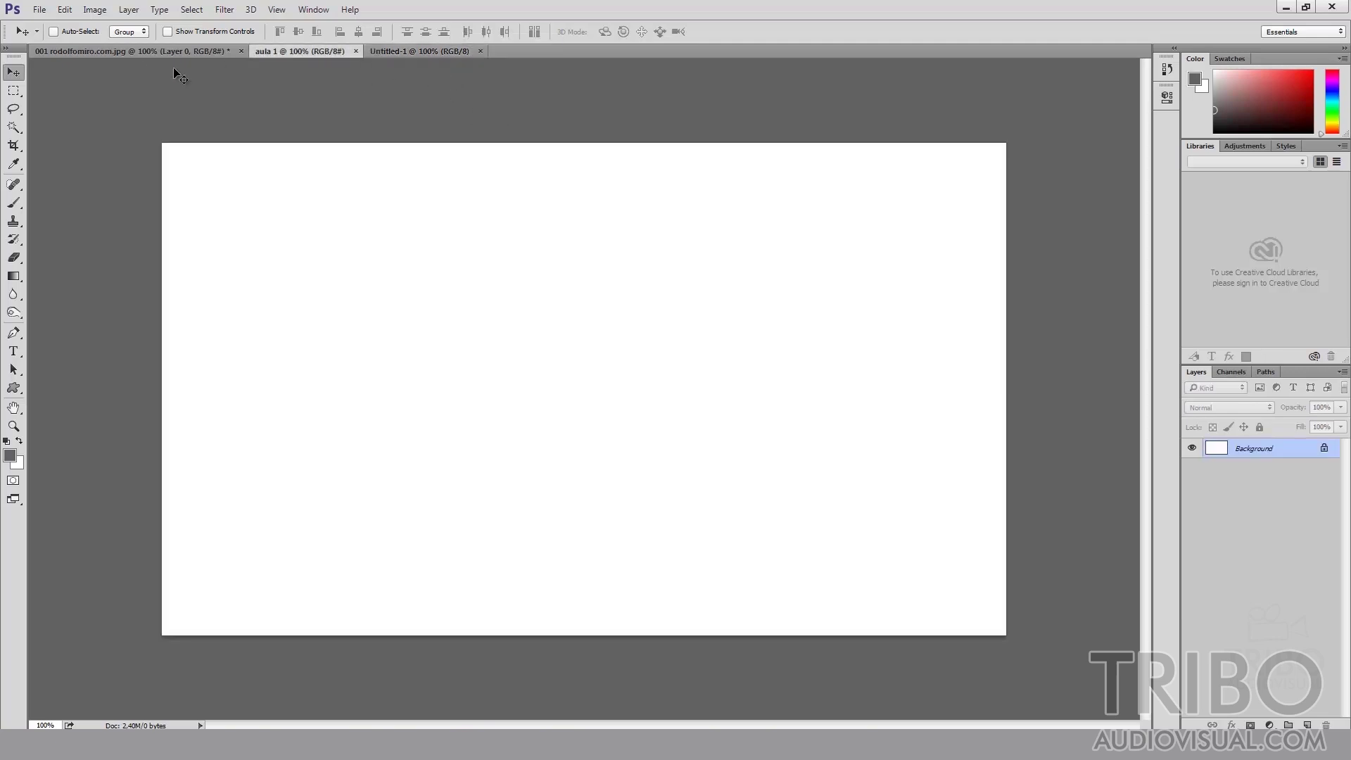
click(418, 51)
click(480, 52)
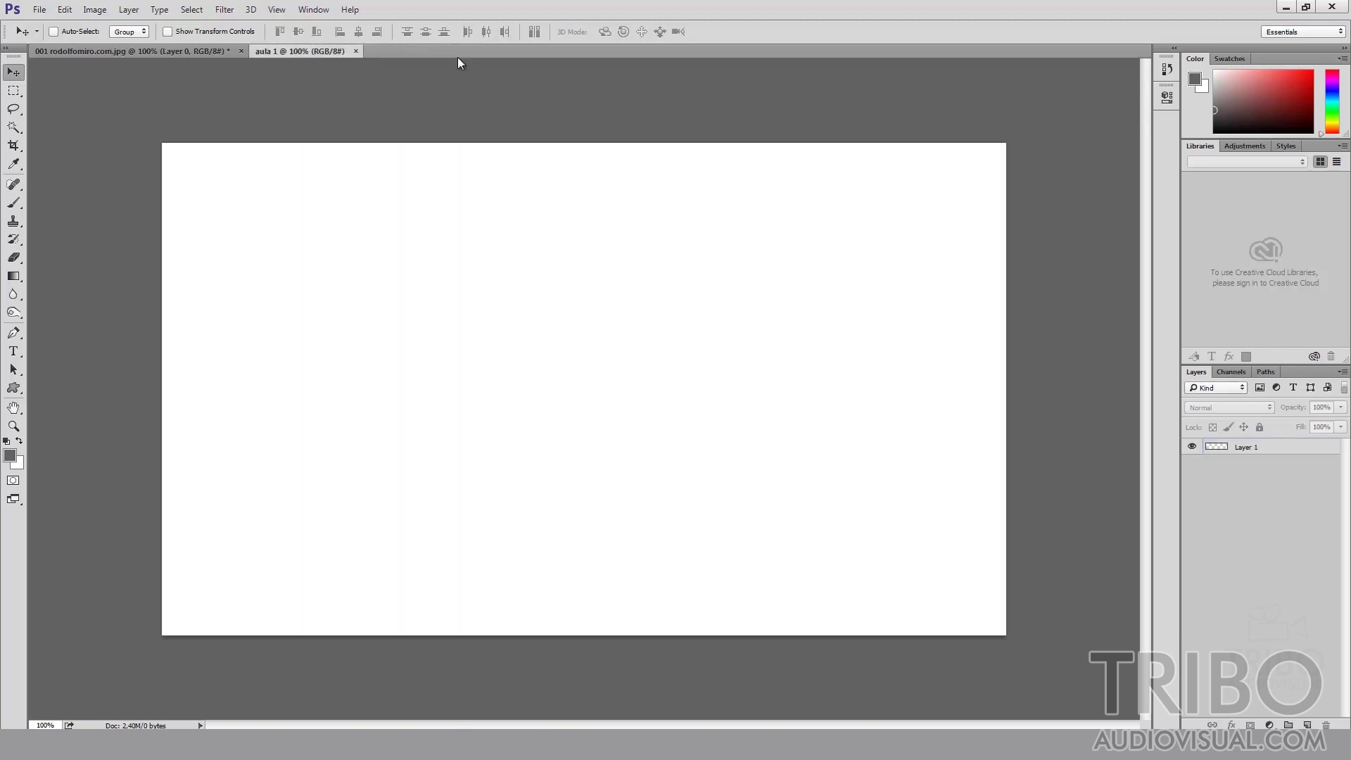
click(356, 51)
click(242, 51)
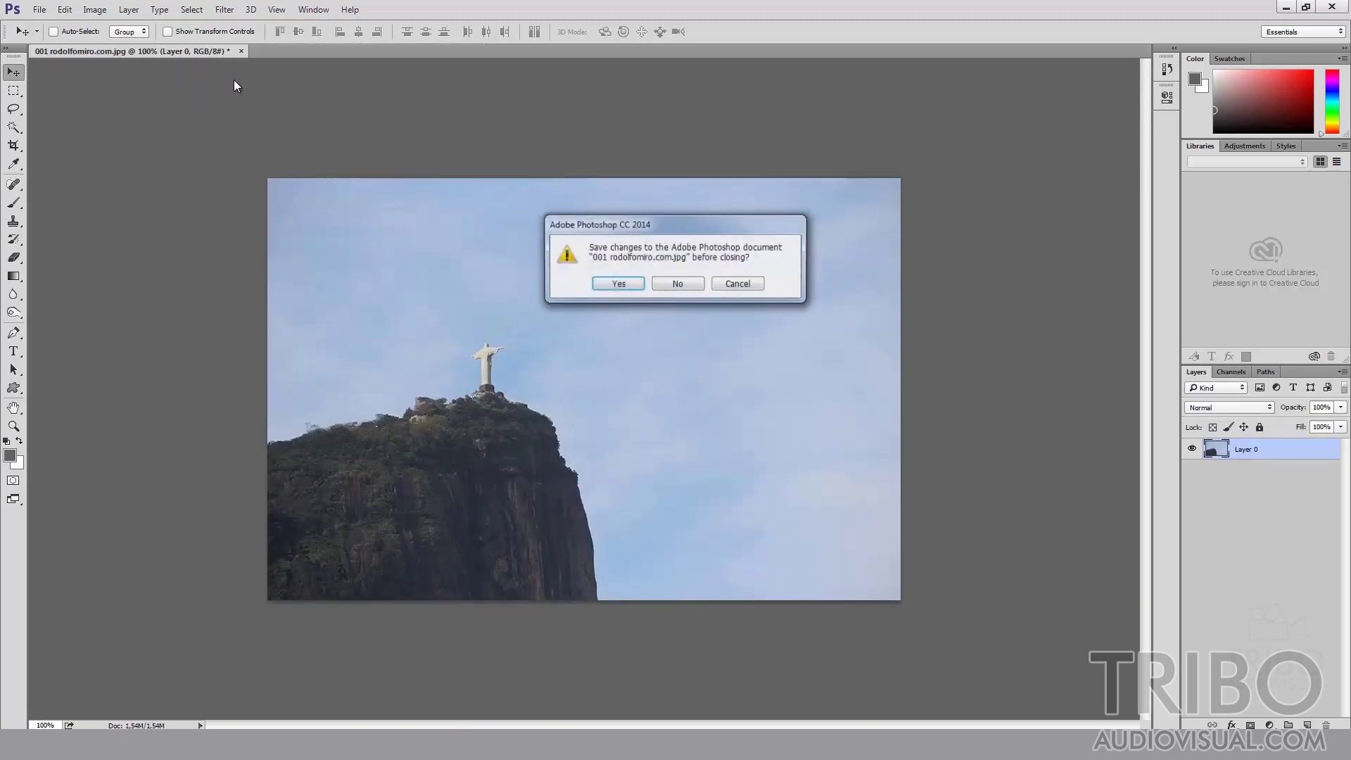
click(679, 278)
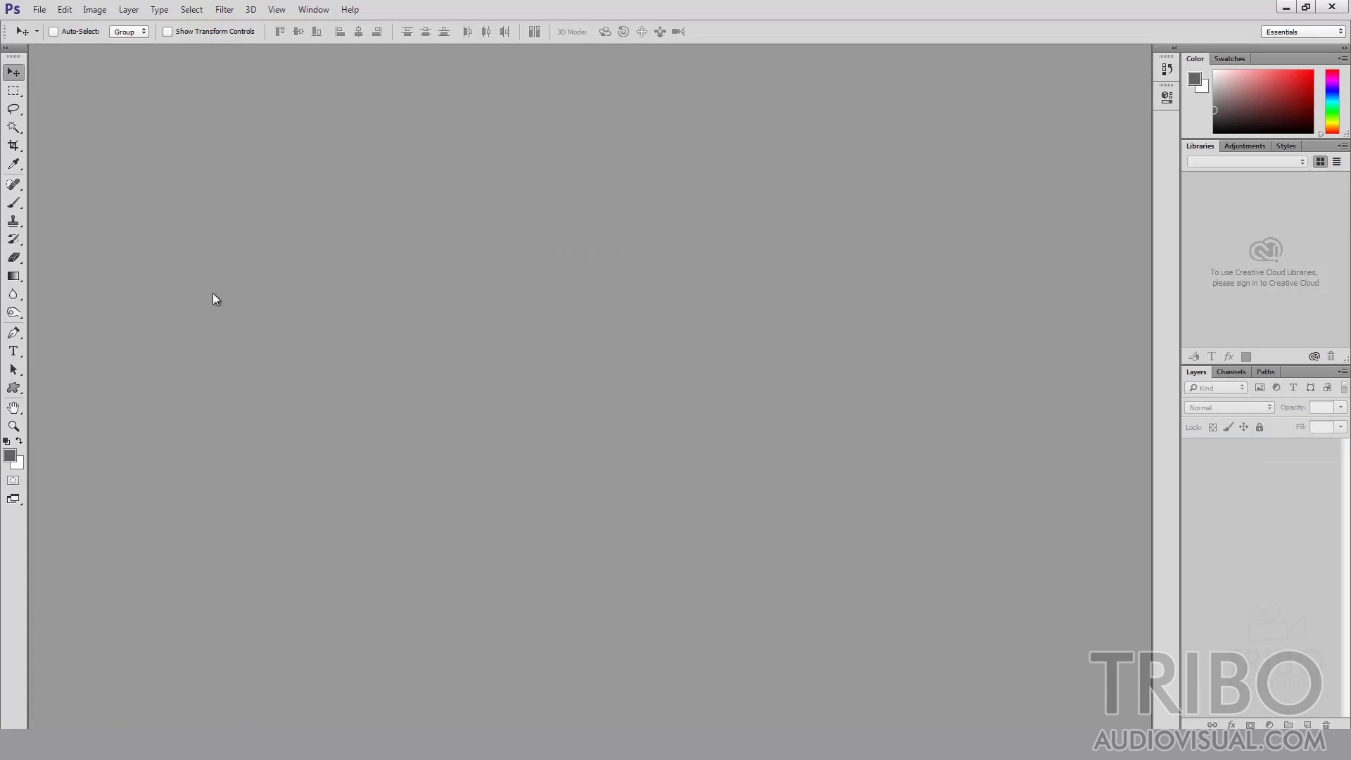
Open the mara, duck, desert car and beach photos together from the file browser
double_click(213, 251)
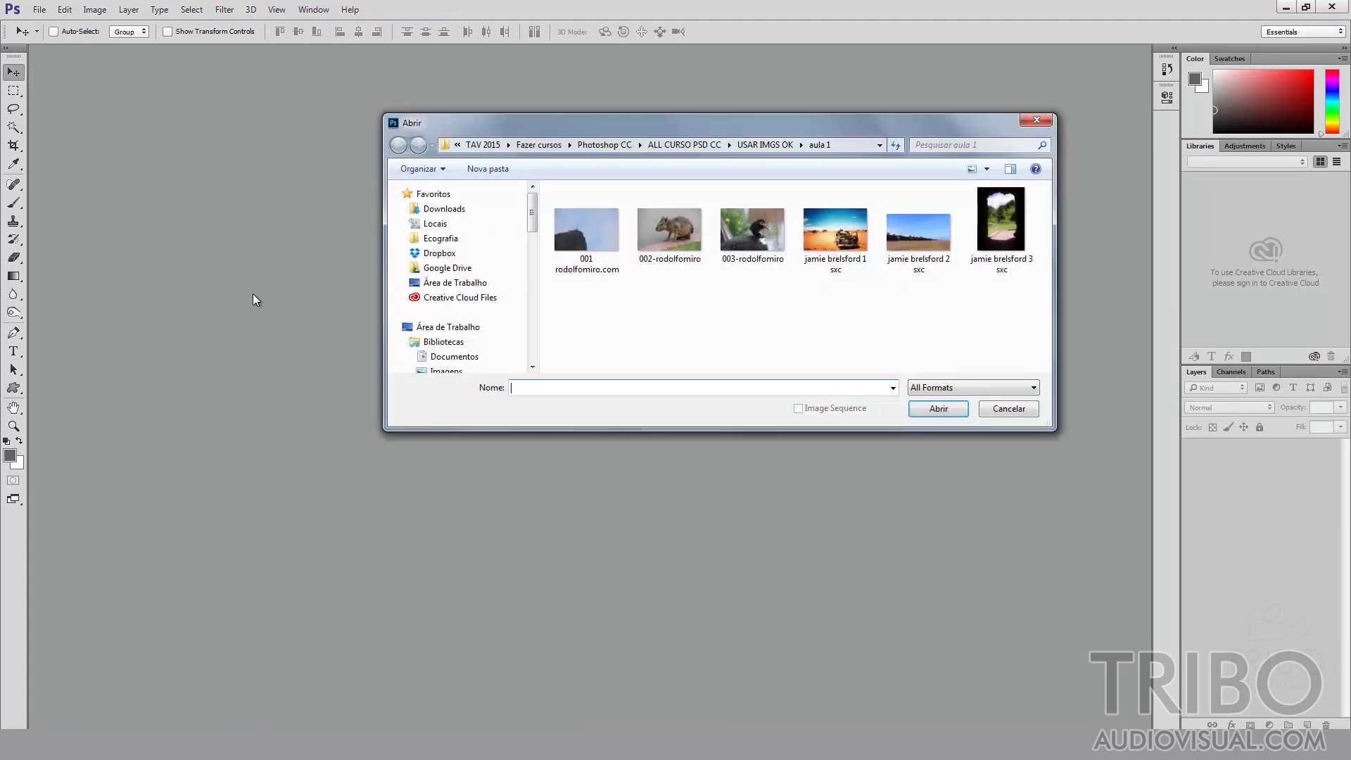
drag(632, 331, 915, 212)
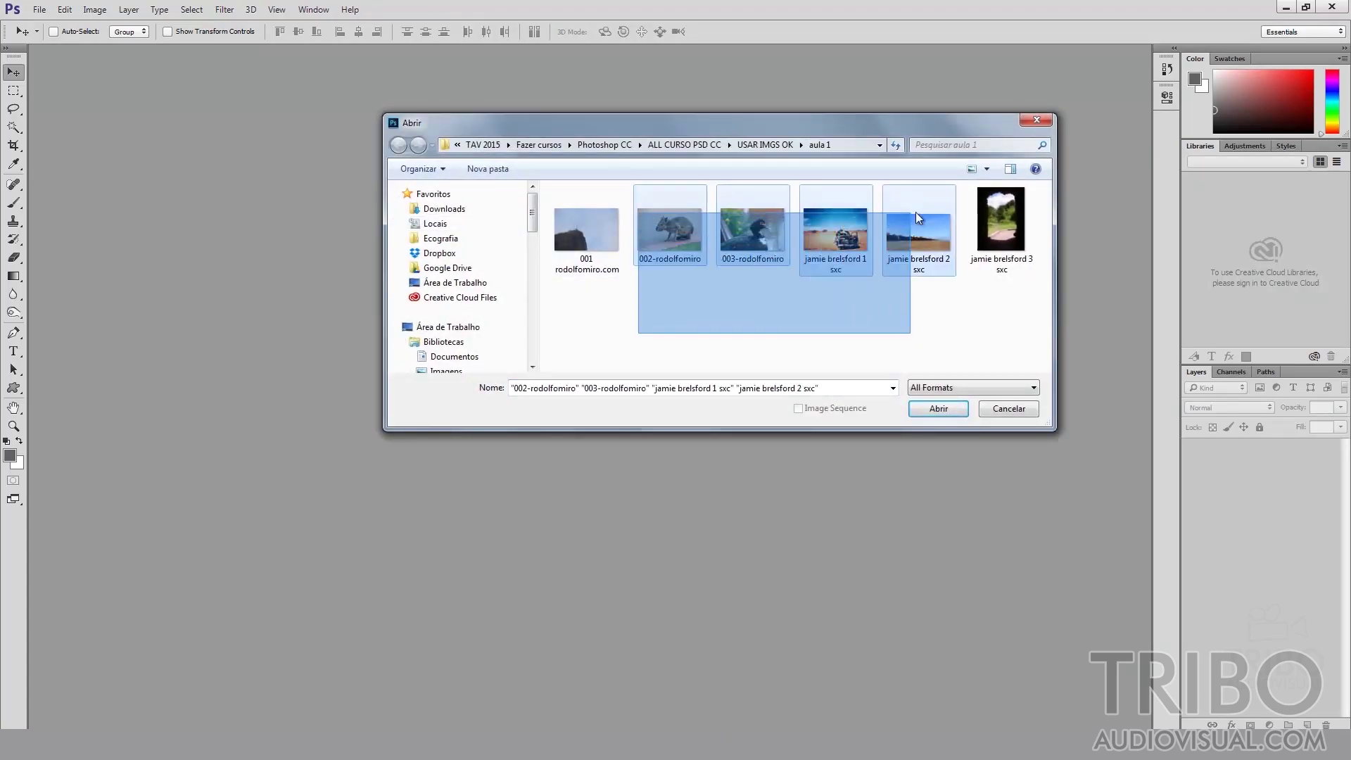
click(950, 413)
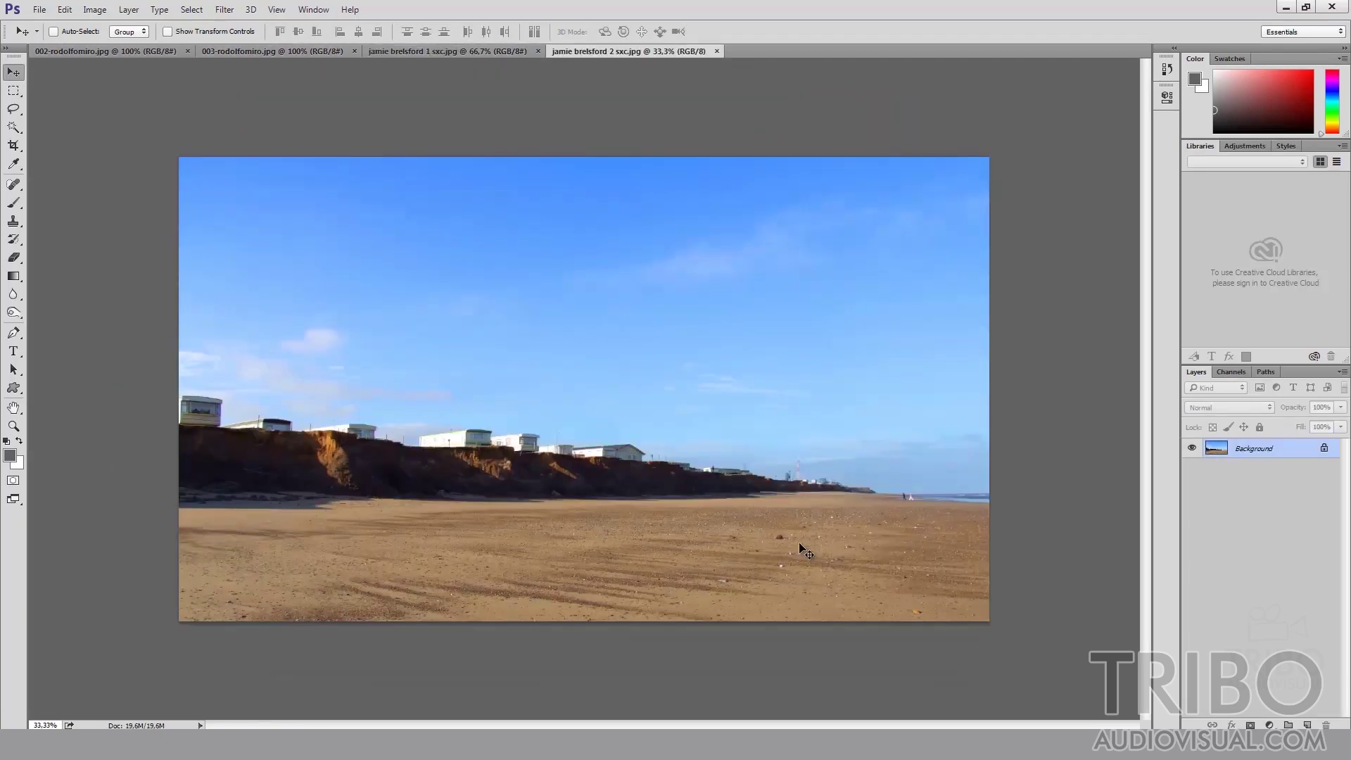
Cycle through the open photos with Ctrl+Tab and the document tabs
key(ctrl+Tab)
key(ctrl+Tab)
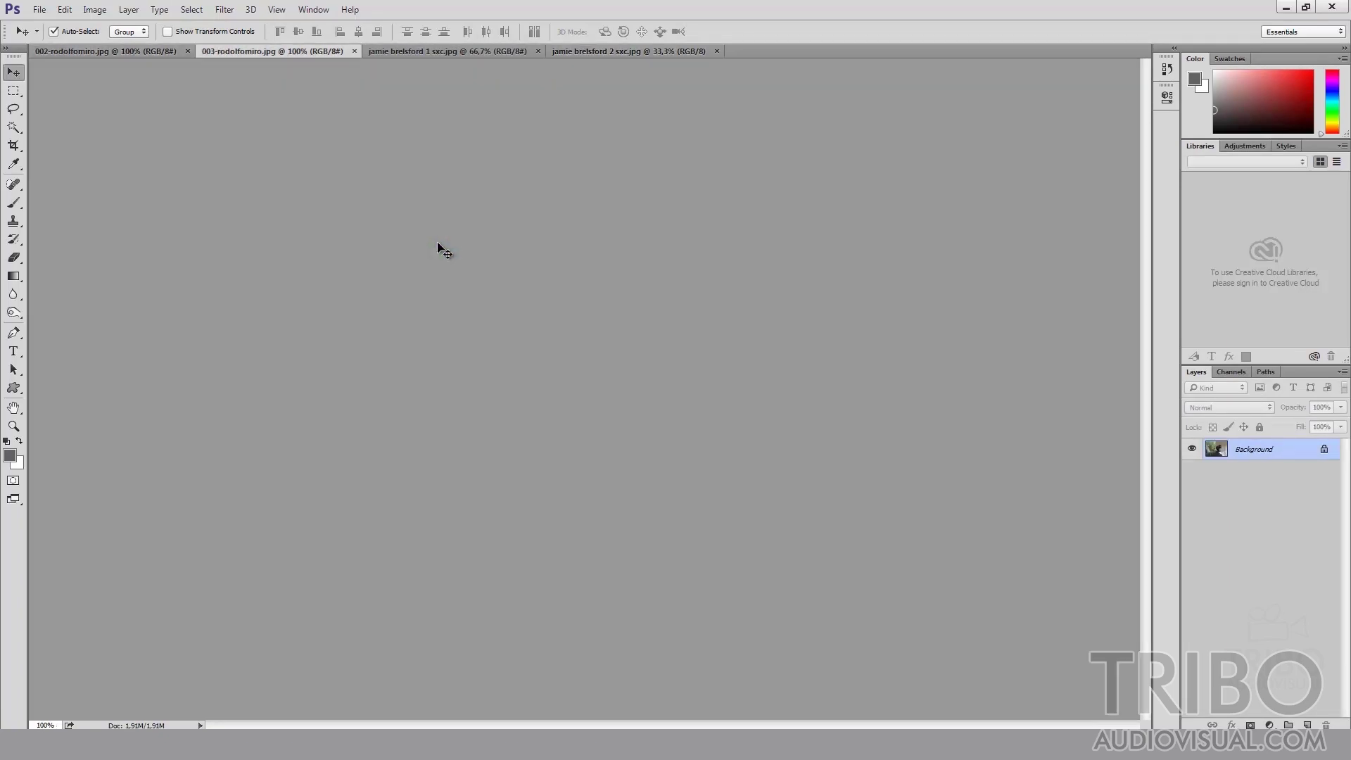
key(ctrl+Tab)
key(ctrl+Tab)
key(ctrl+Tab)
key(ctrl+Tab)
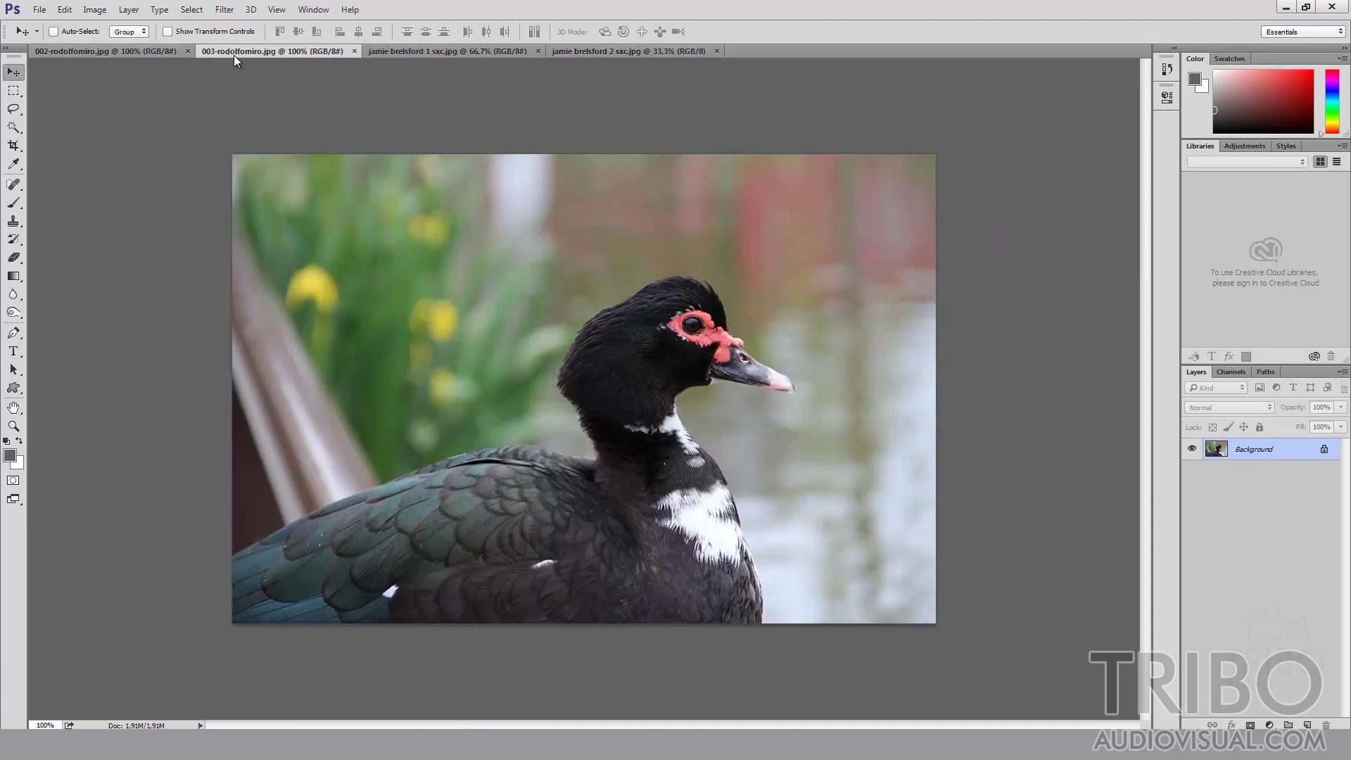
click(391, 53)
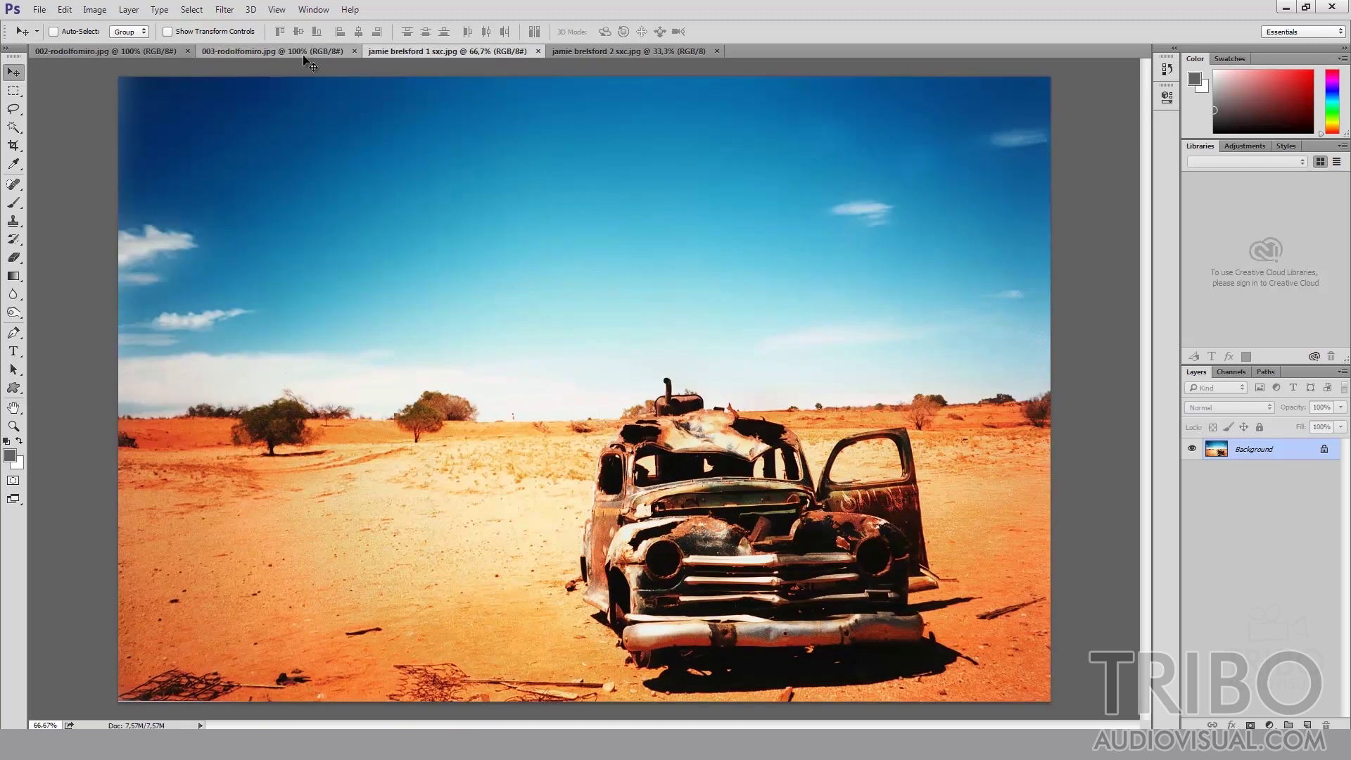
click(282, 54)
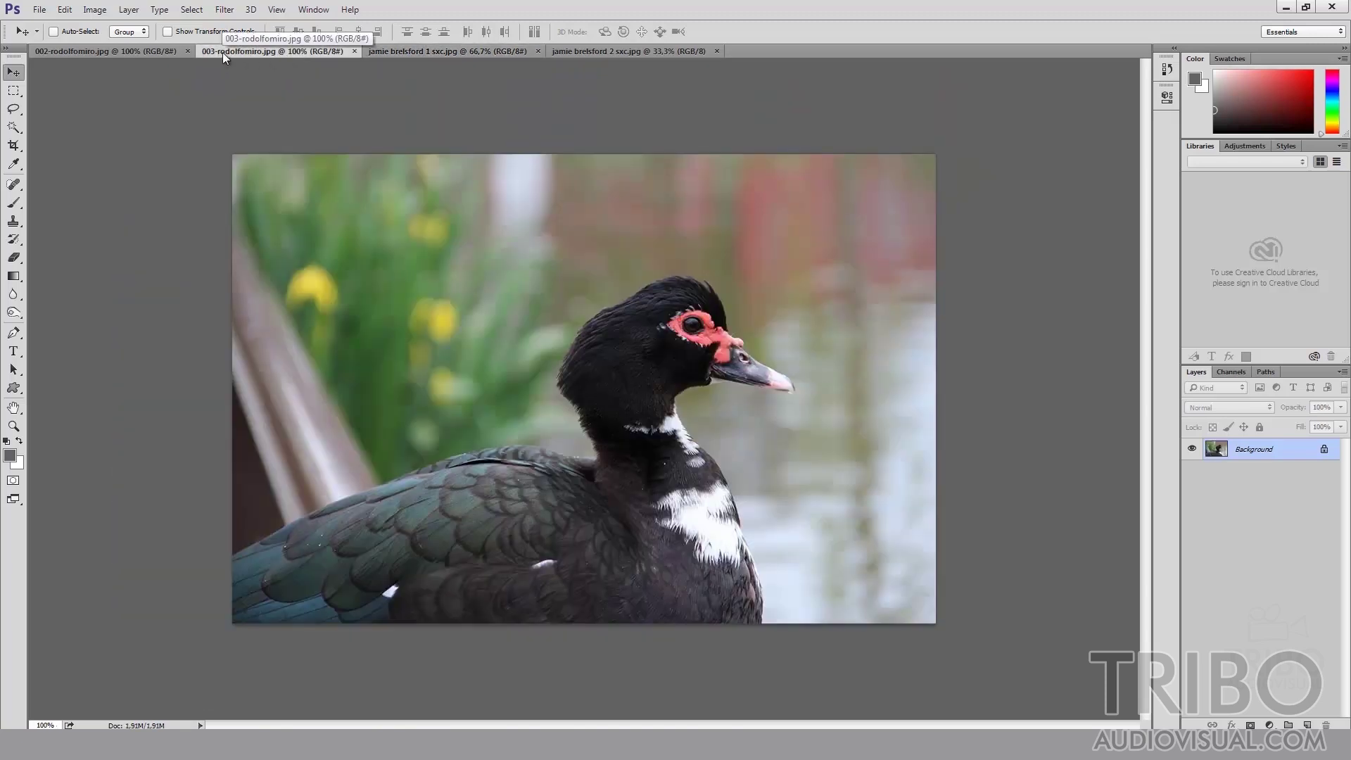
Float the duck, beach, desert car and mara photos as separate windows
mouse_move(223, 52)
mouse_down()
mouse_move(259, 196)
mouse_move(277, 129)
mouse_move(301, 141)
mouse_move(288, 154)
mouse_up()
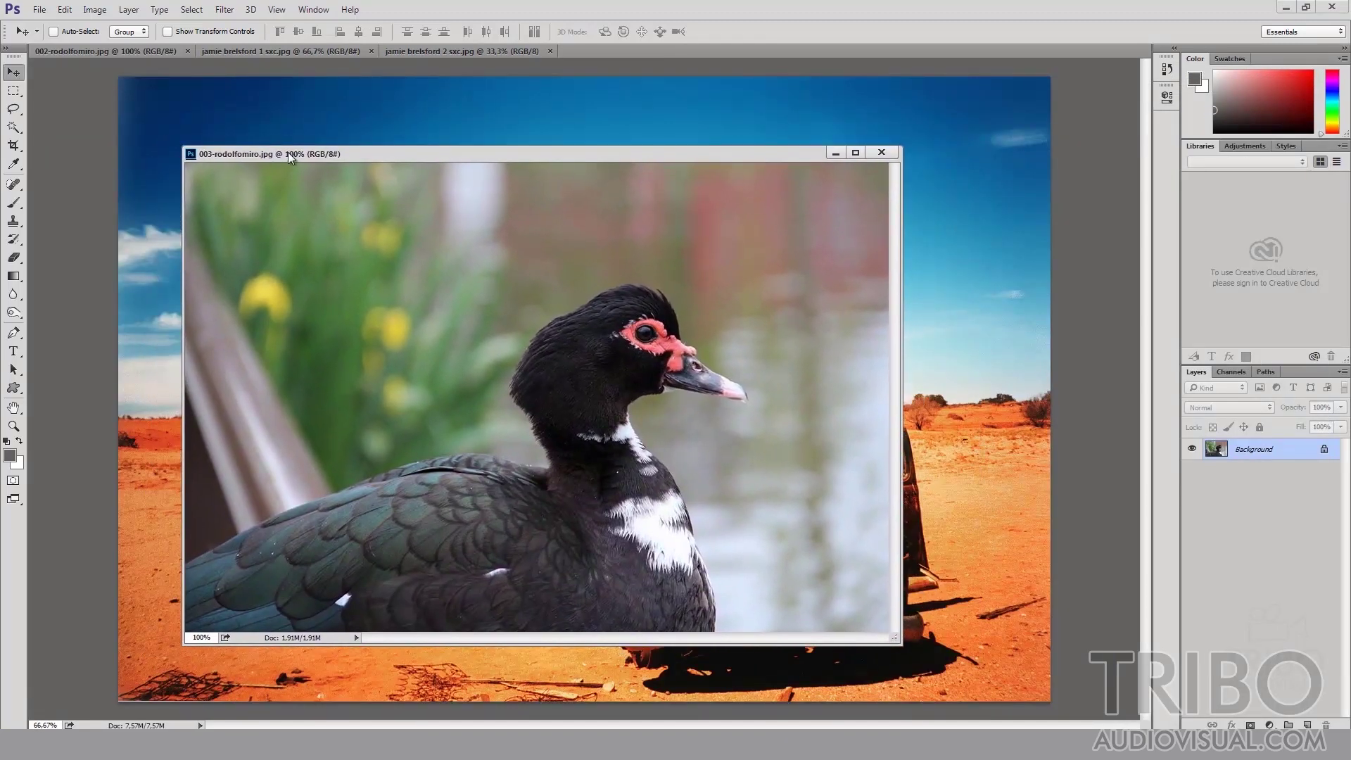
mouse_move(409, 51)
mouse_down()
mouse_move(431, 92)
mouse_move(416, 86)
mouse_up()
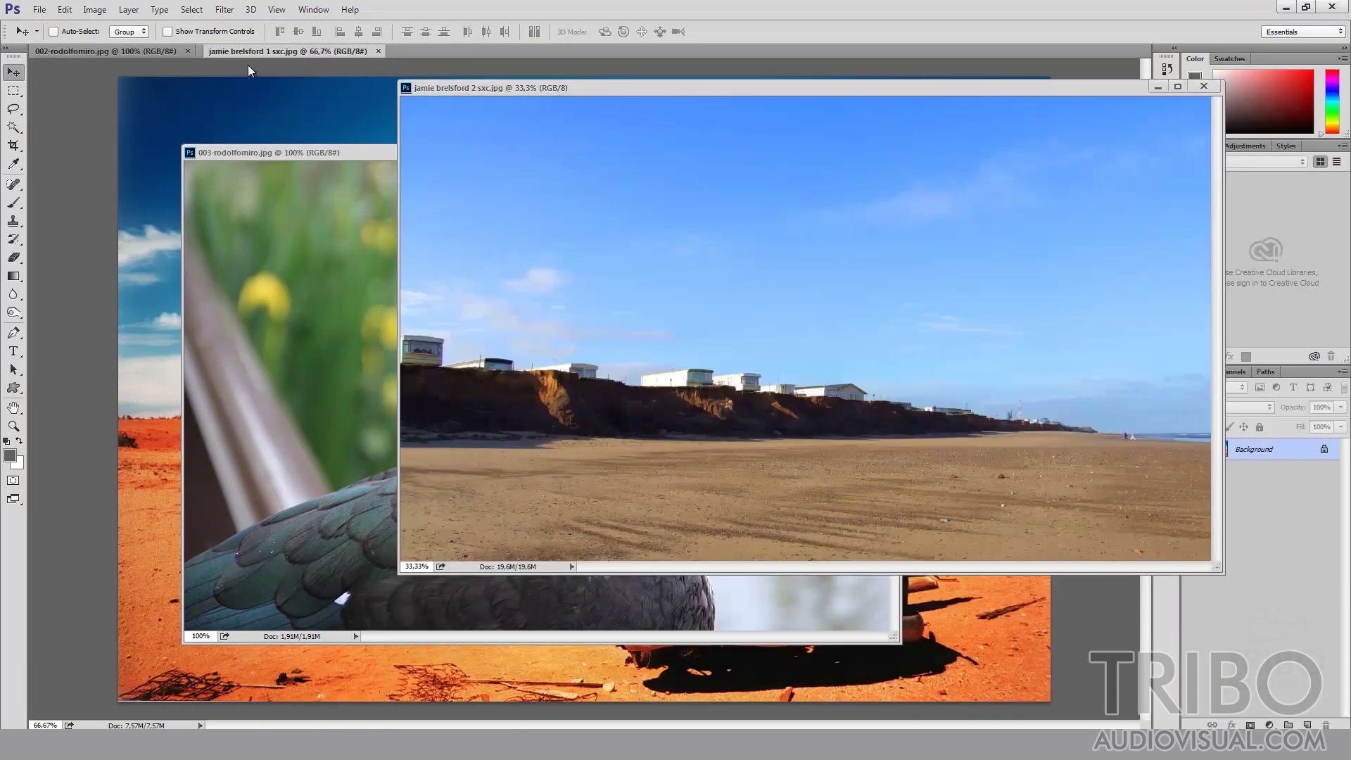
mouse_move(247, 64)
mouse_down()
mouse_move(262, 87)
mouse_move(252, 104)
mouse_move(140, 55)
mouse_move(387, 184)
mouse_move(588, 220)
mouse_up()
click(408, 95)
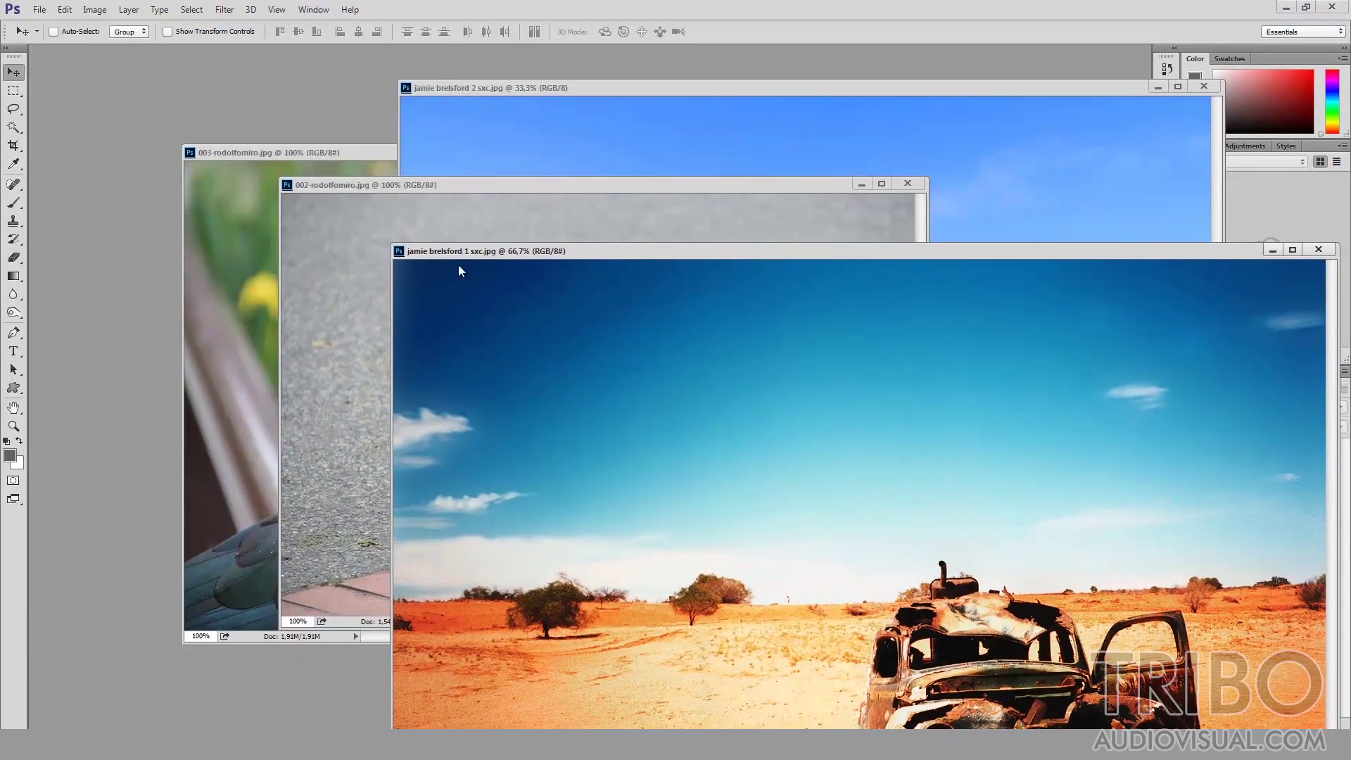
click(210, 153)
drag(214, 152, 163, 53)
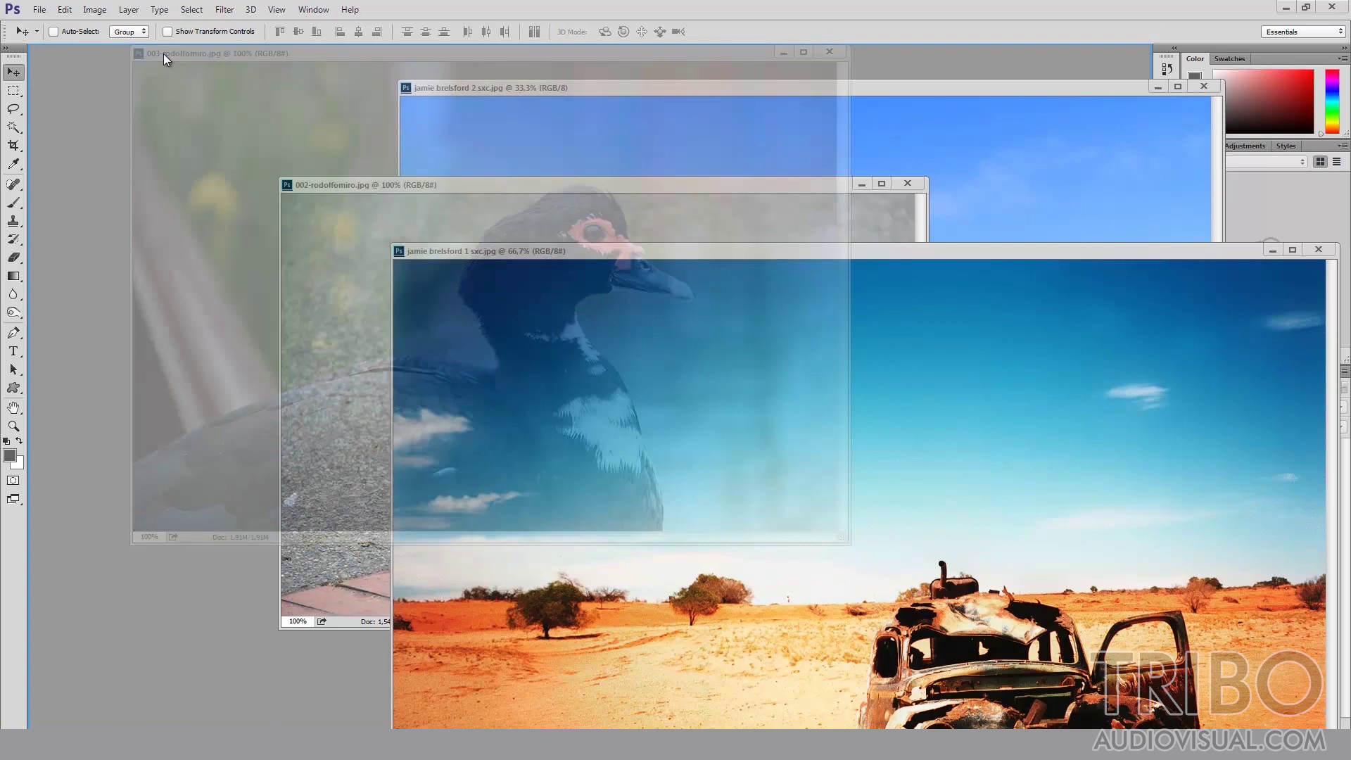
Dock the duck, mara and desert car windows as tabs, then close desert car and beach
drag(163, 53, 163, 54)
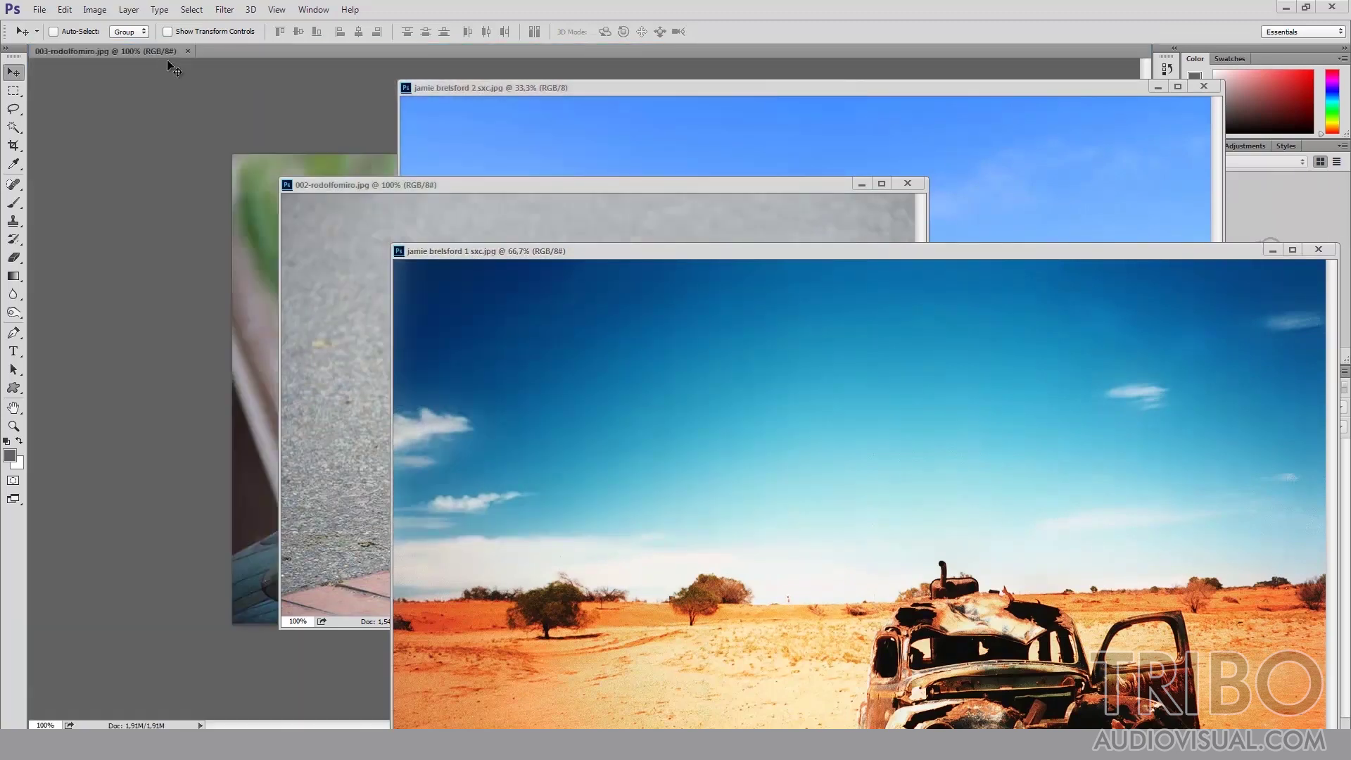
drag(310, 188, 268, 54)
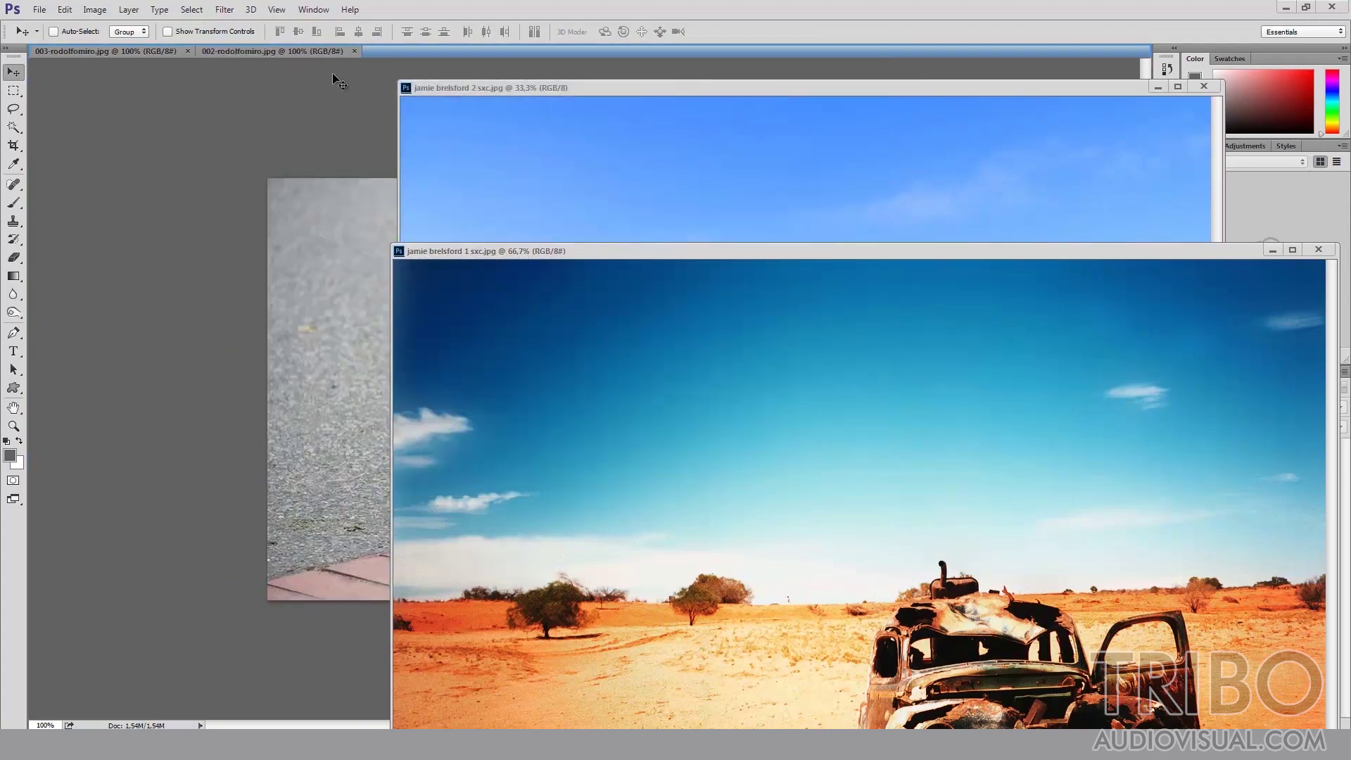
drag(429, 86, 425, 51)
drag(463, 241, 588, 65)
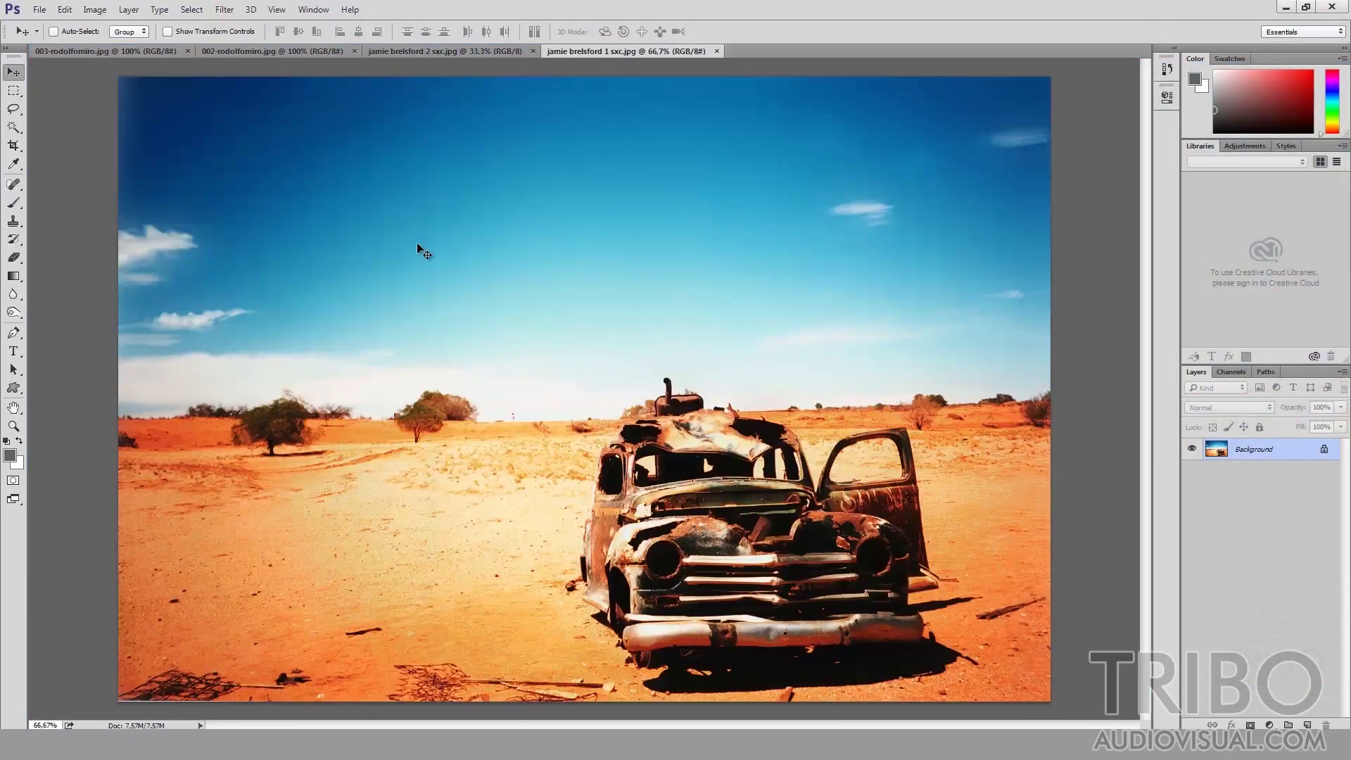
click(717, 51)
click(533, 51)
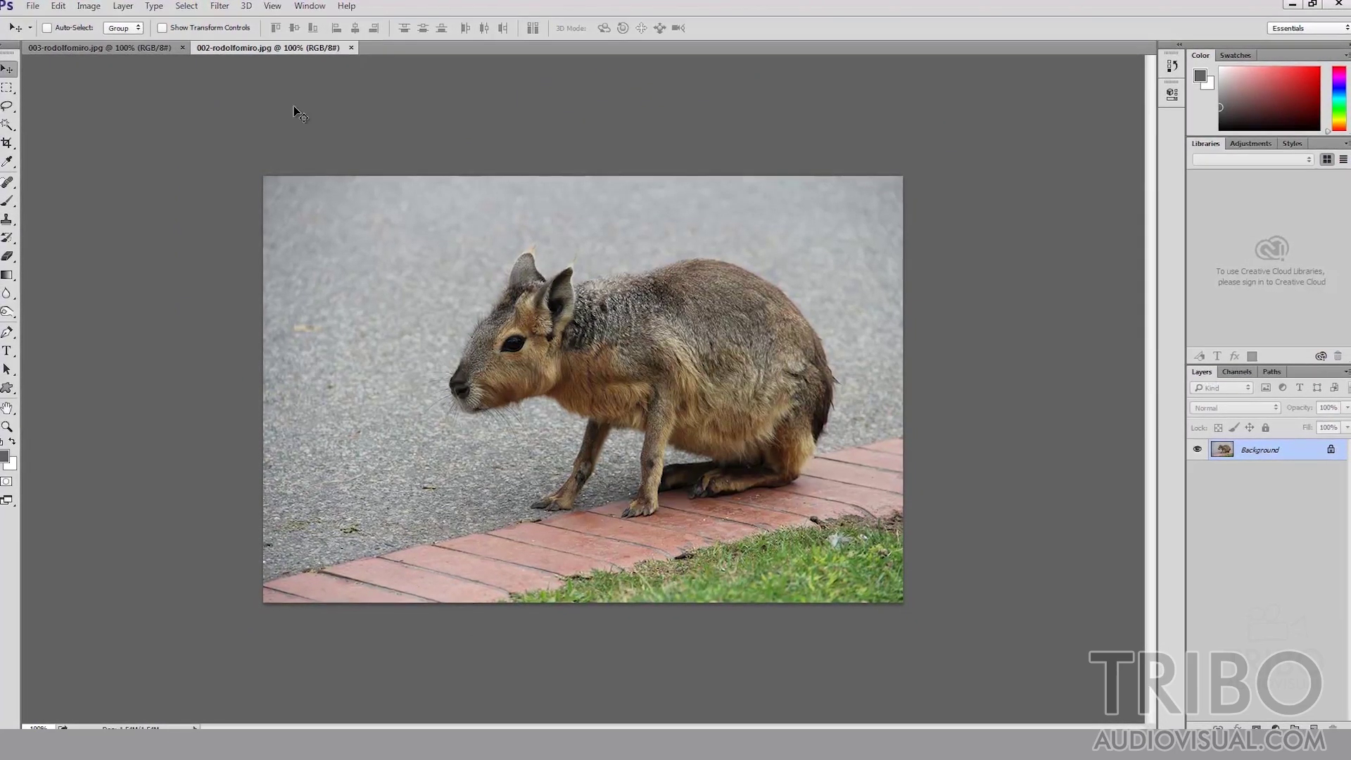
click(155, 48)
click(204, 49)
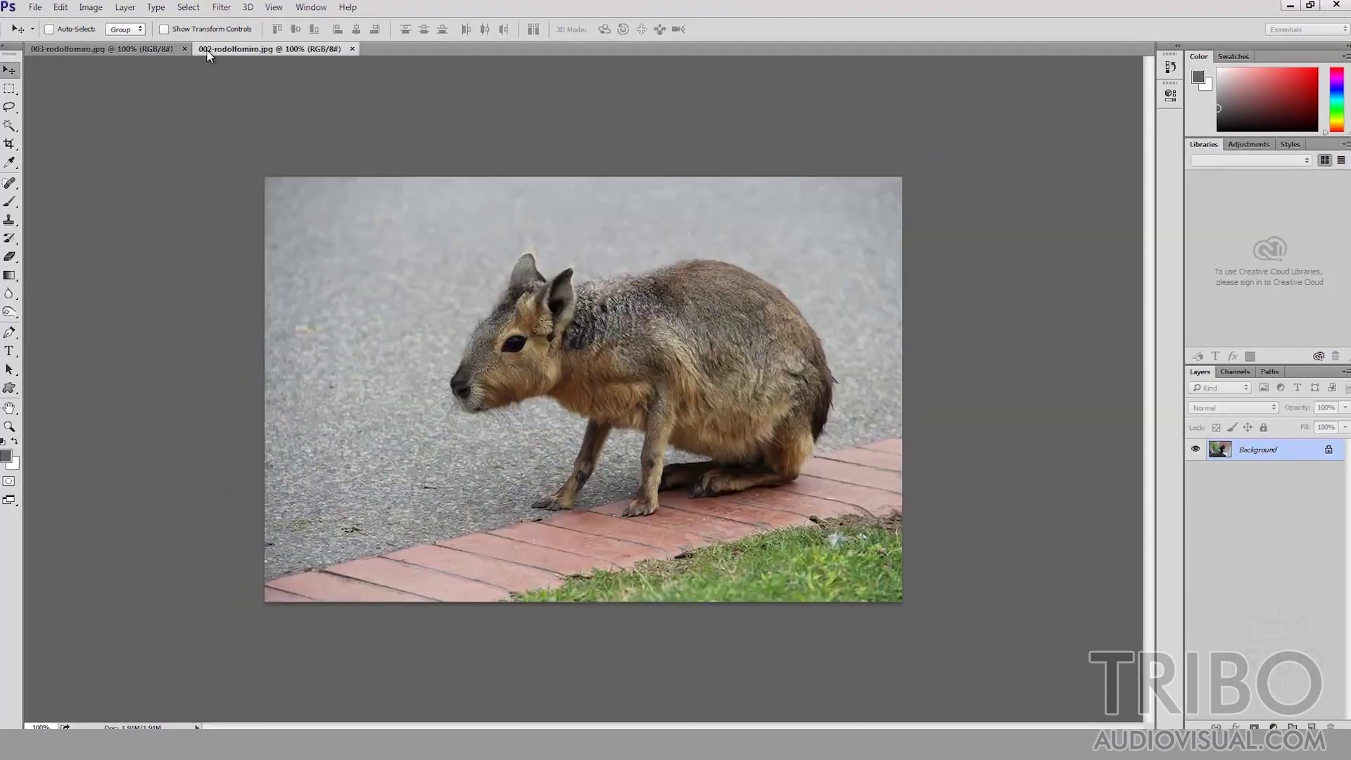
click(164, 56)
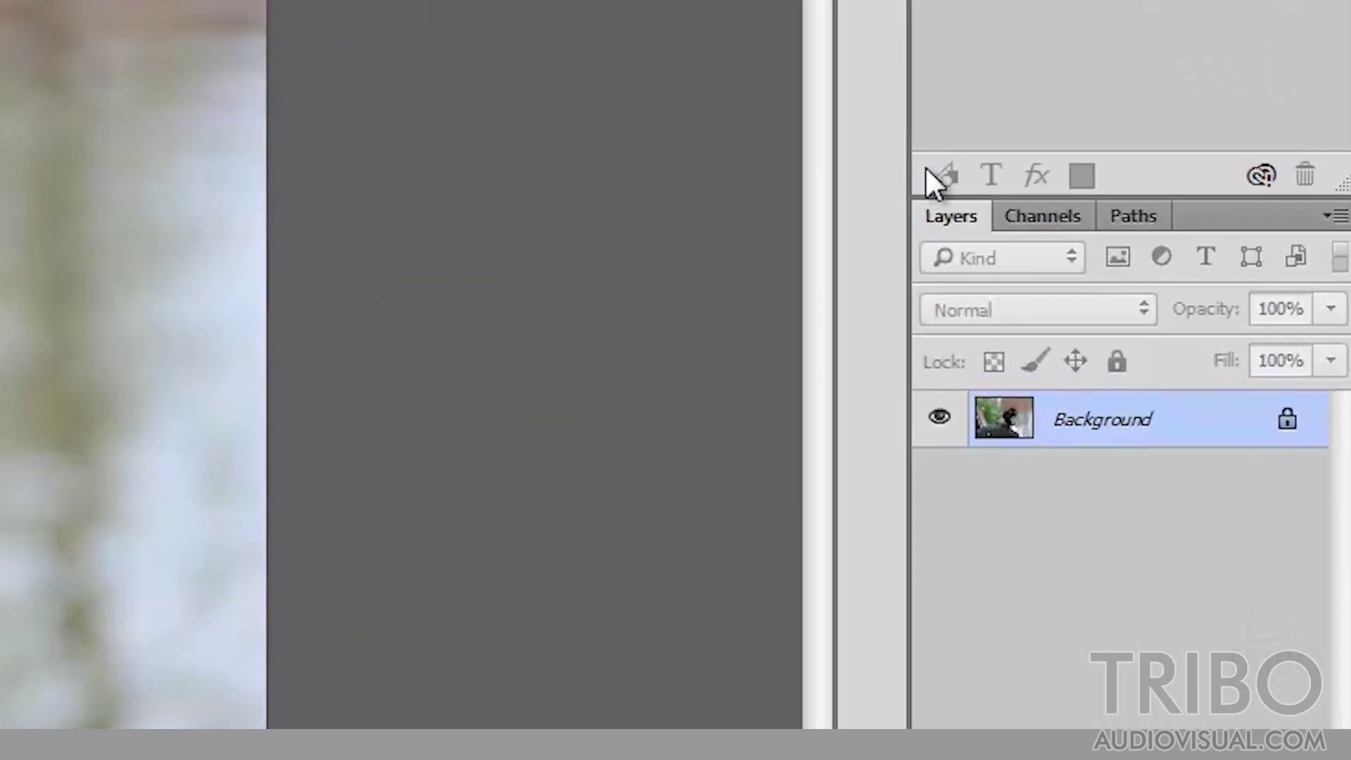
click(1043, 218)
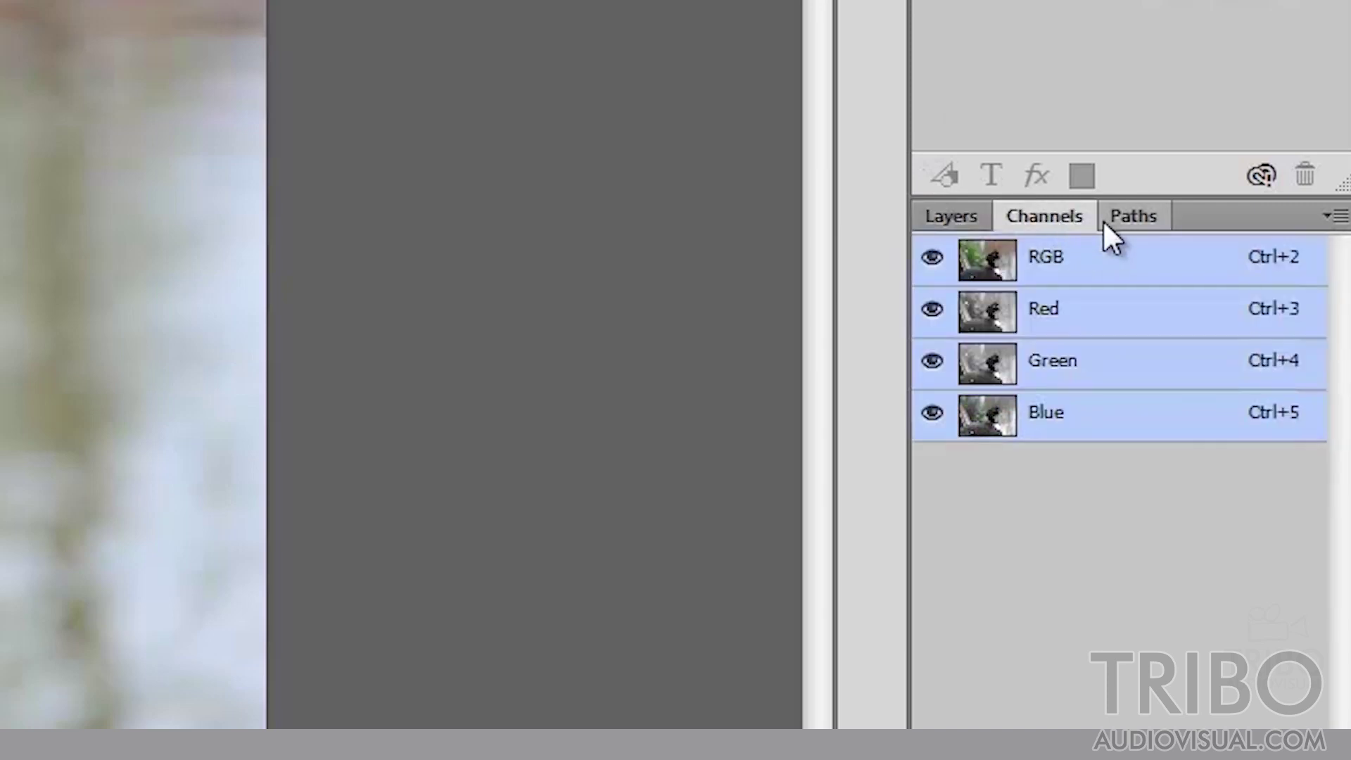
click(1131, 218)
click(1040, 219)
click(954, 217)
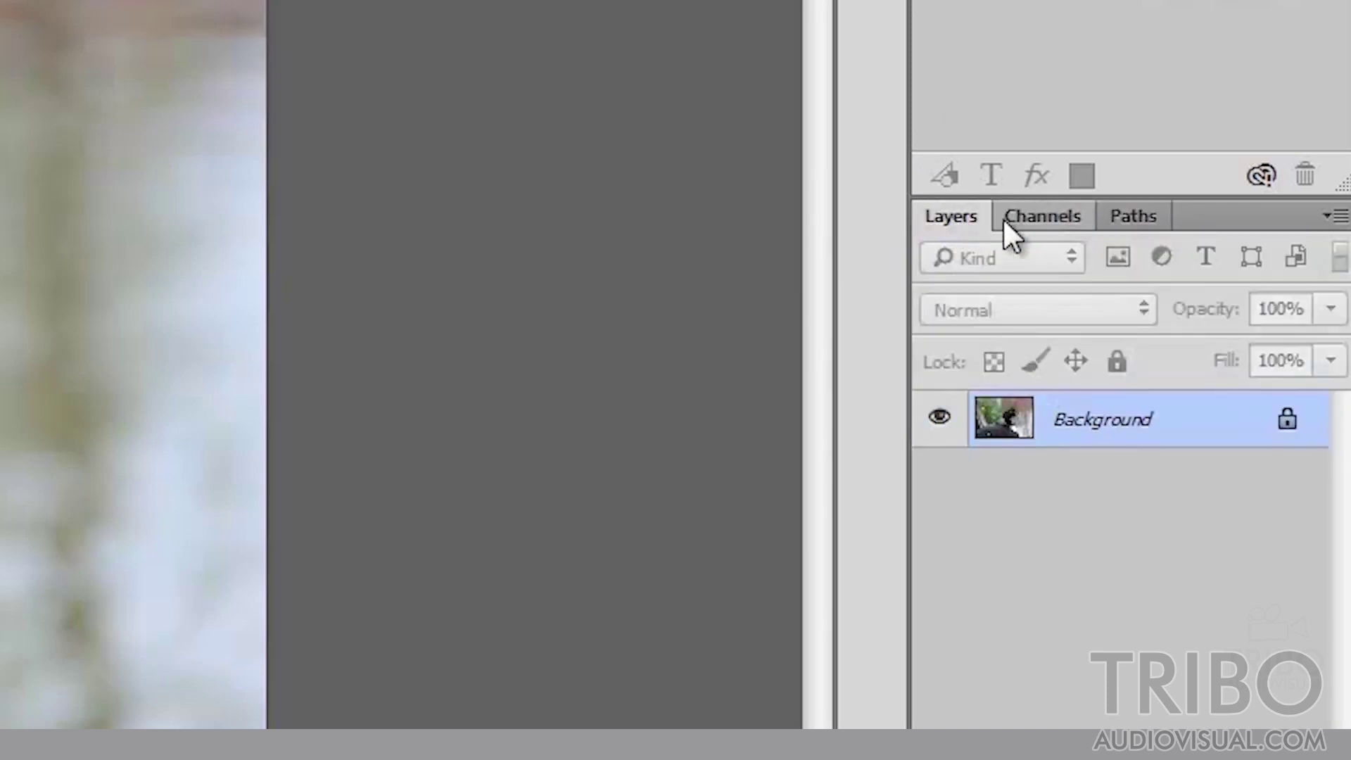
click(1013, 218)
click(1126, 217)
click(1036, 218)
click(943, 216)
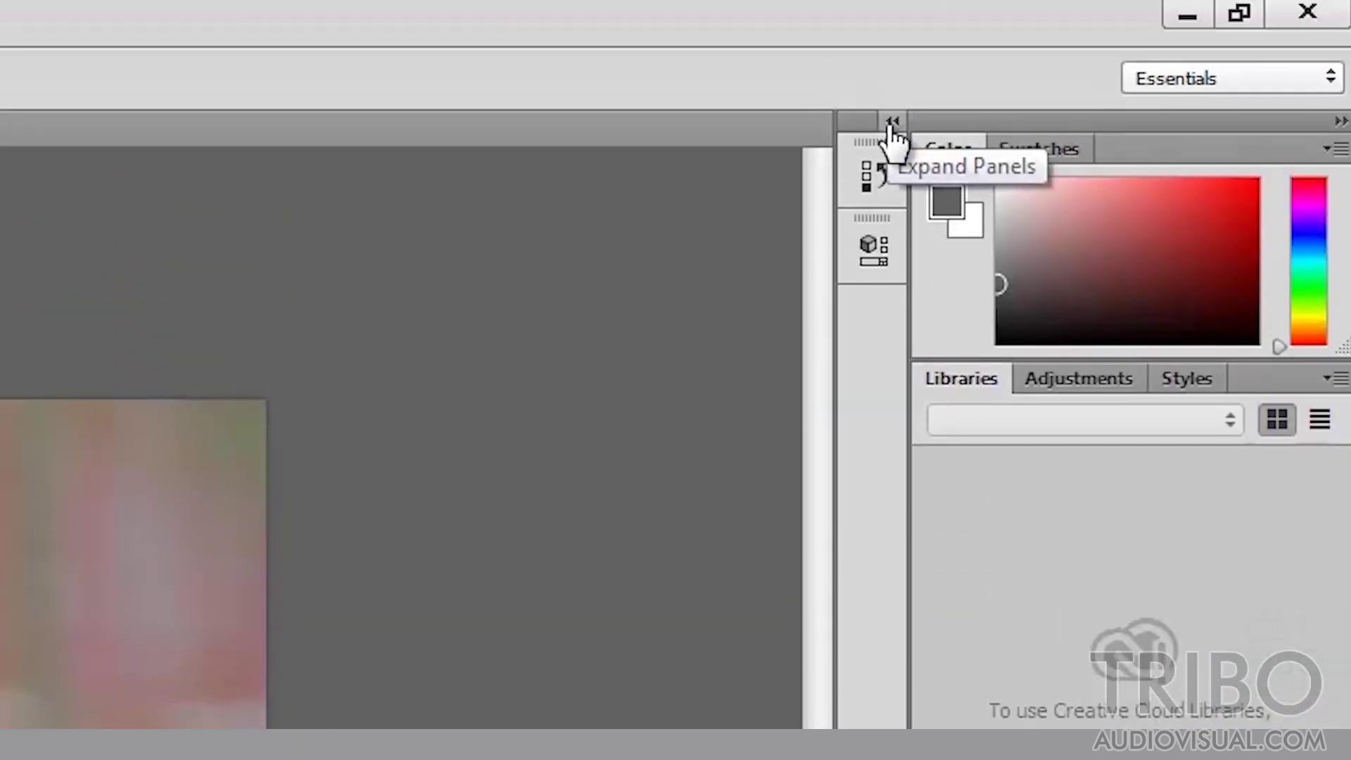
Toggle the History panel between icon strip and expanded, leaving it expanded
click(892, 122)
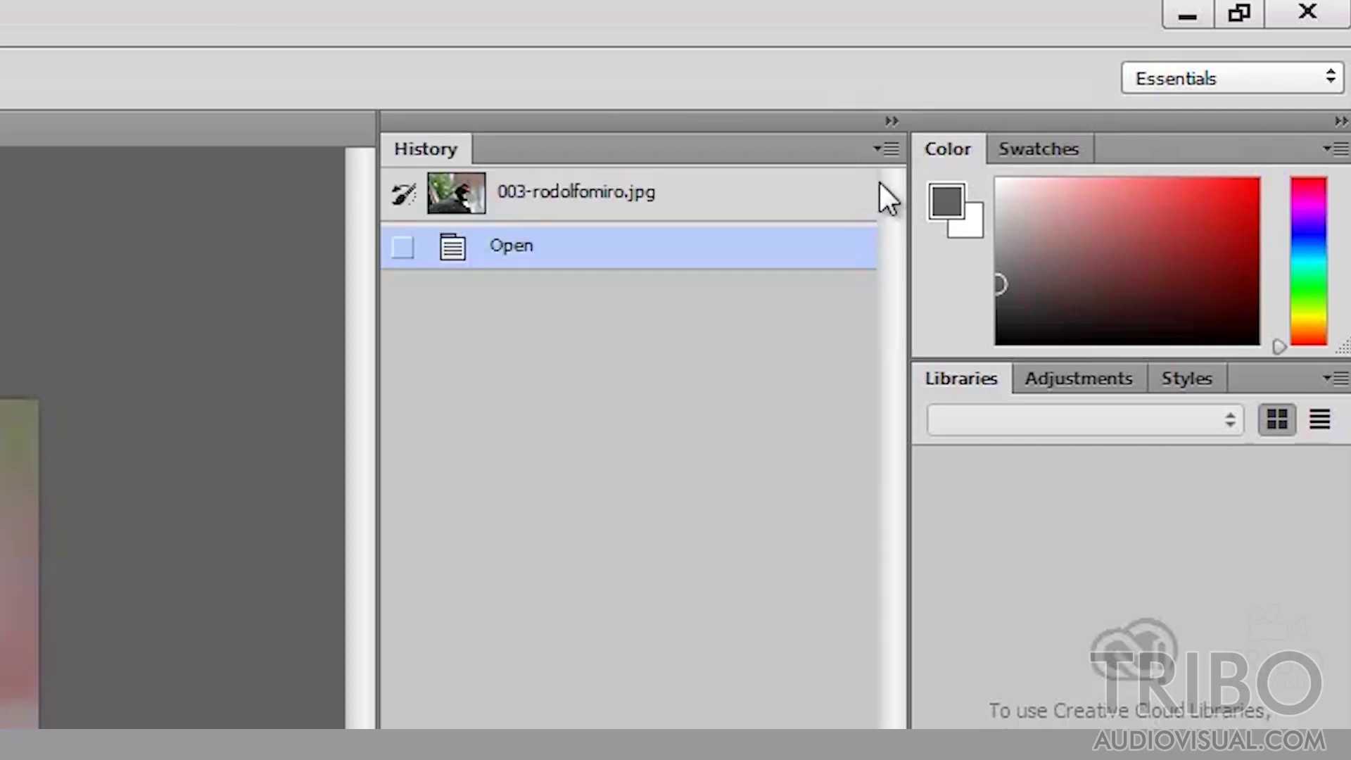
click(892, 122)
click(892, 124)
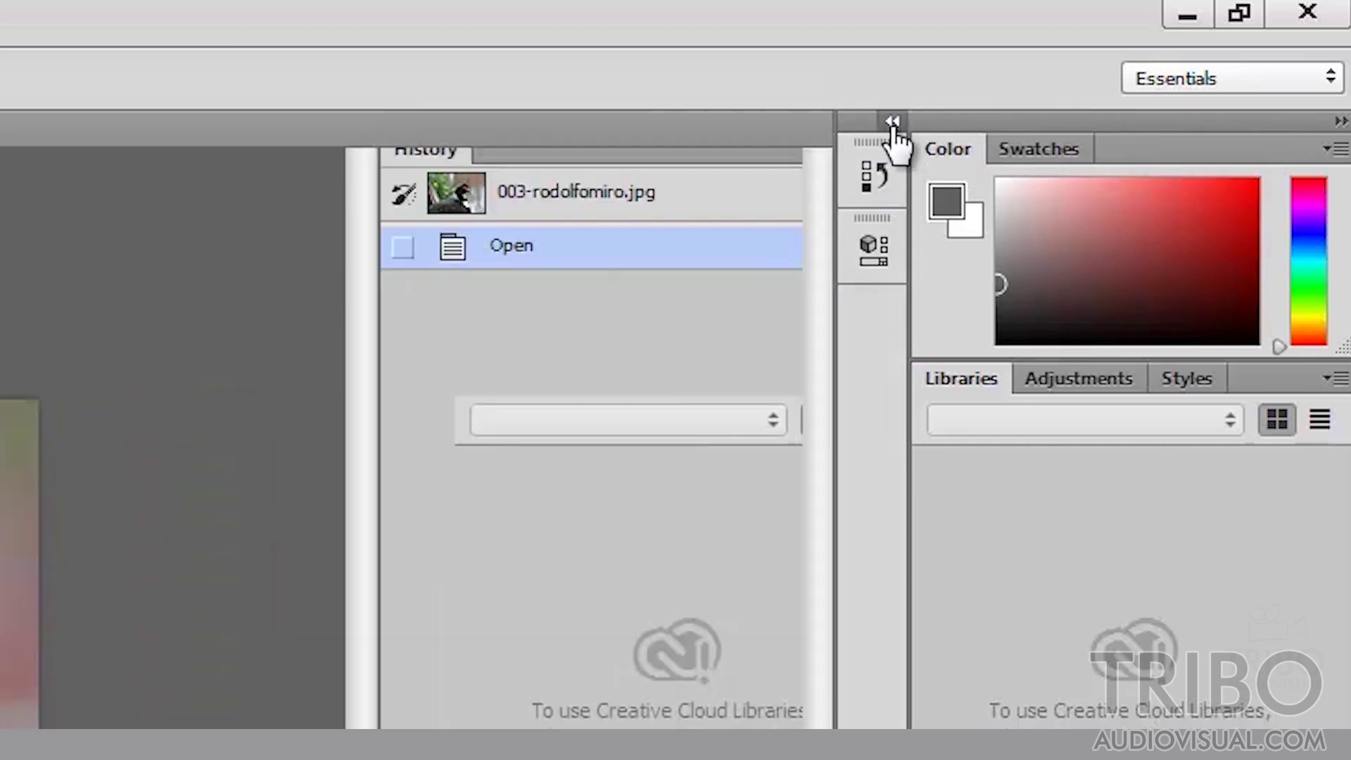
click(891, 122)
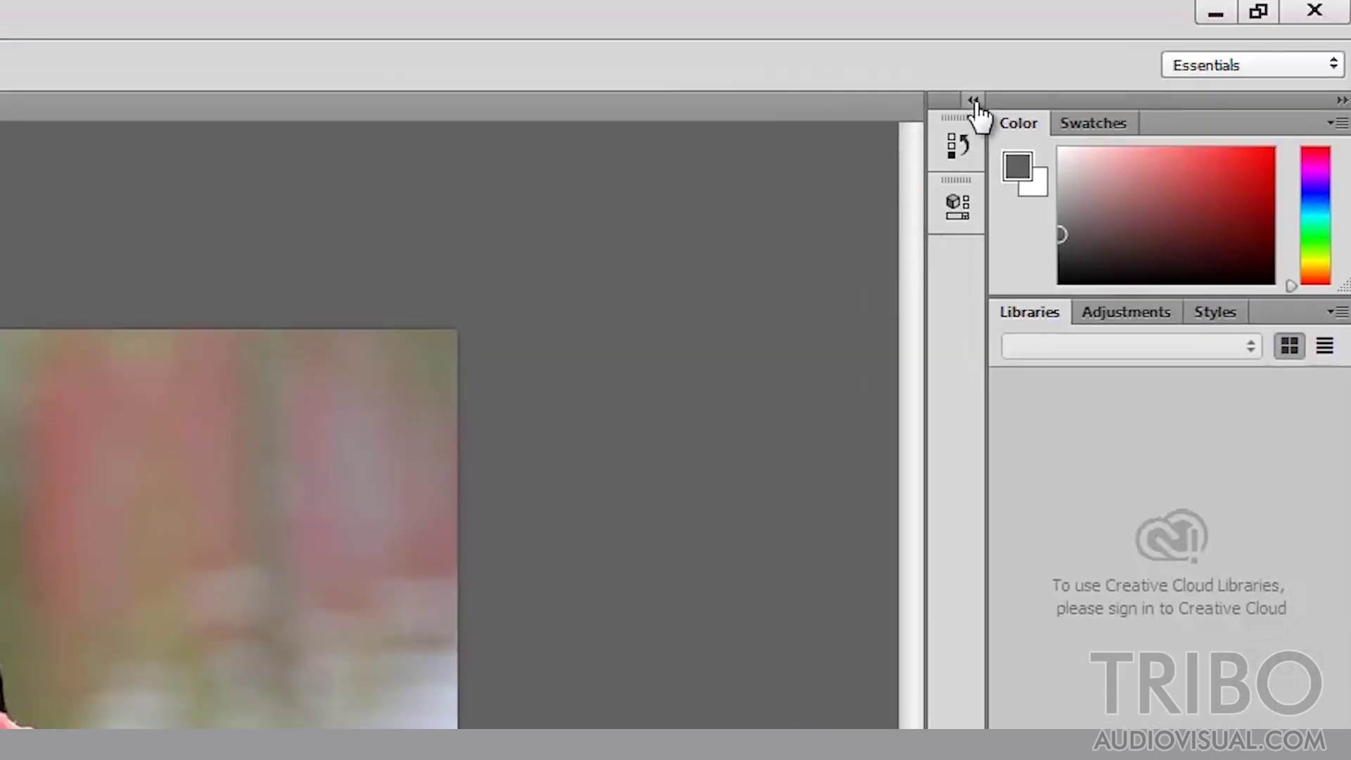
click(893, 121)
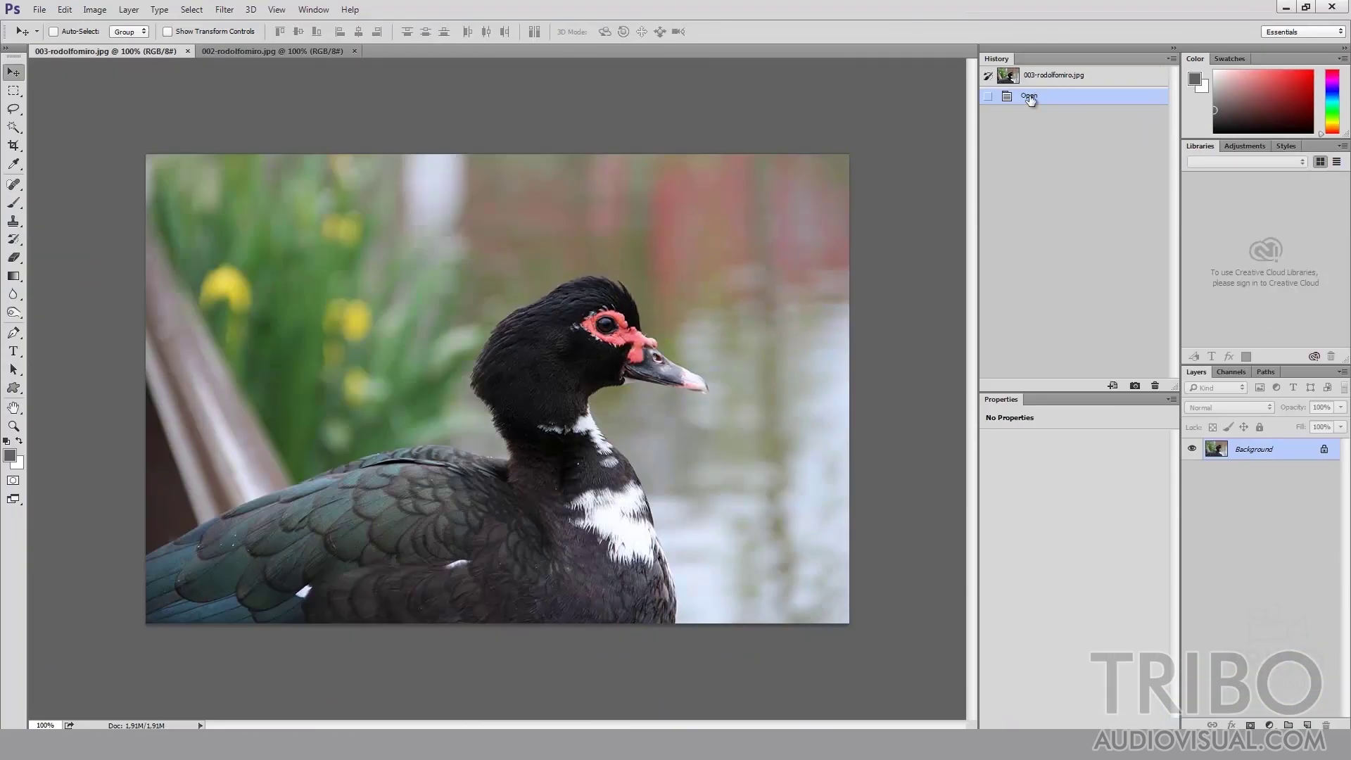
Float the Adjustments and Styles panels and group them as tabs of one panel
click(1242, 147)
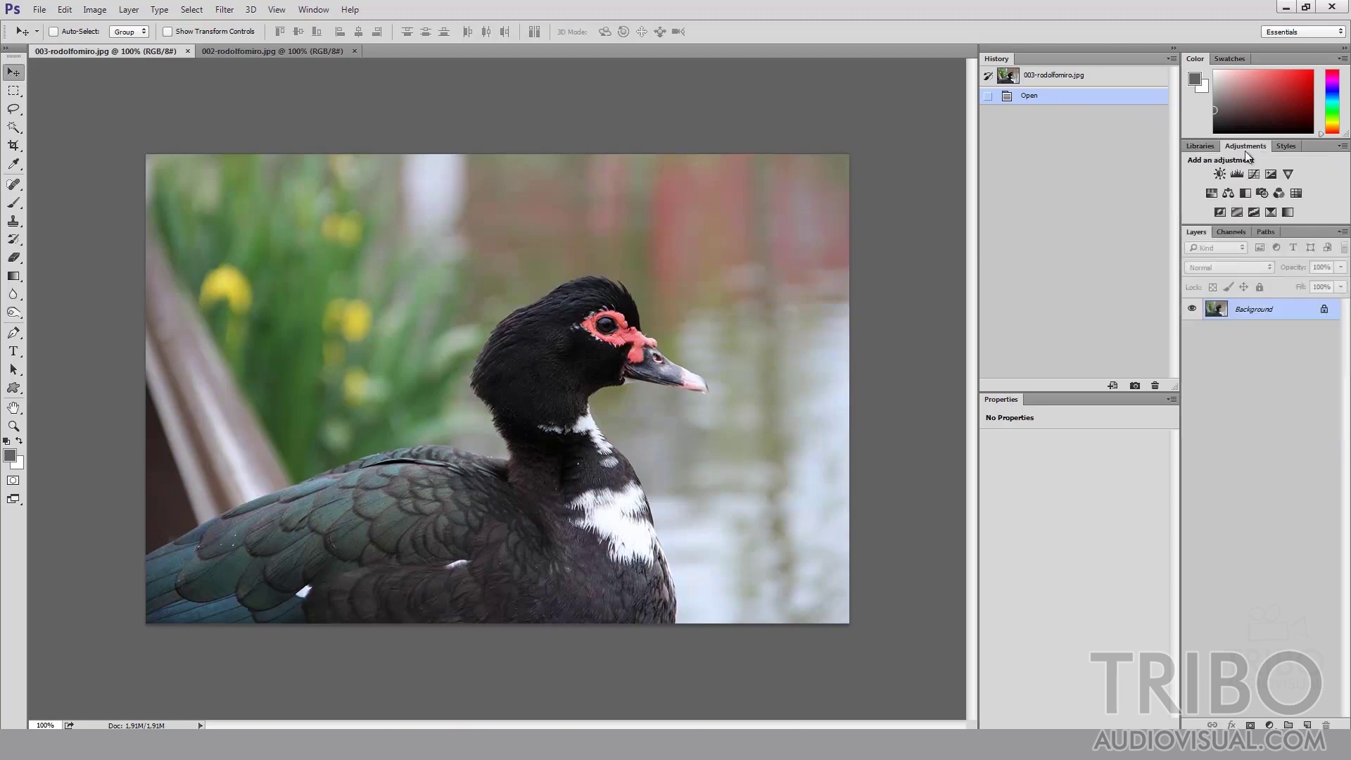
click(1285, 148)
click(1245, 147)
drag(1243, 152, 781, 107)
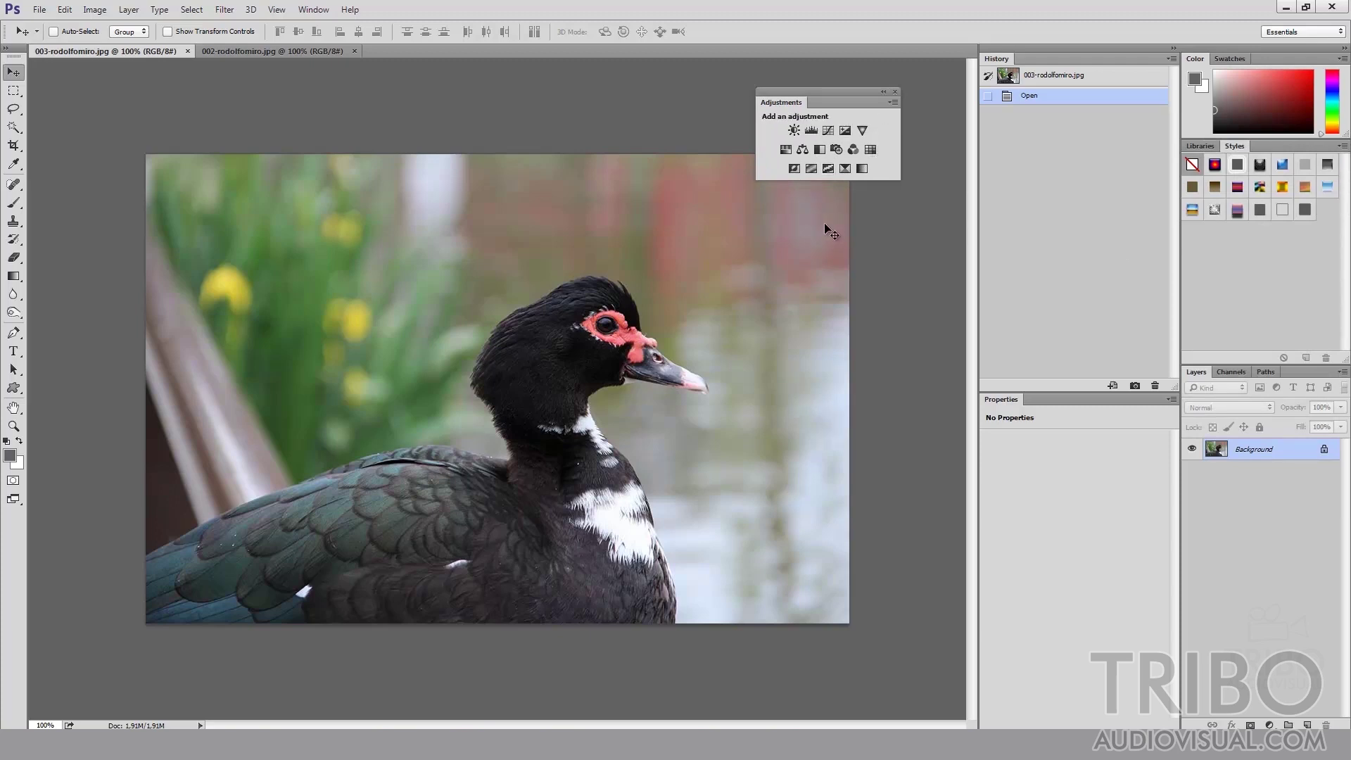
drag(1238, 147, 808, 214)
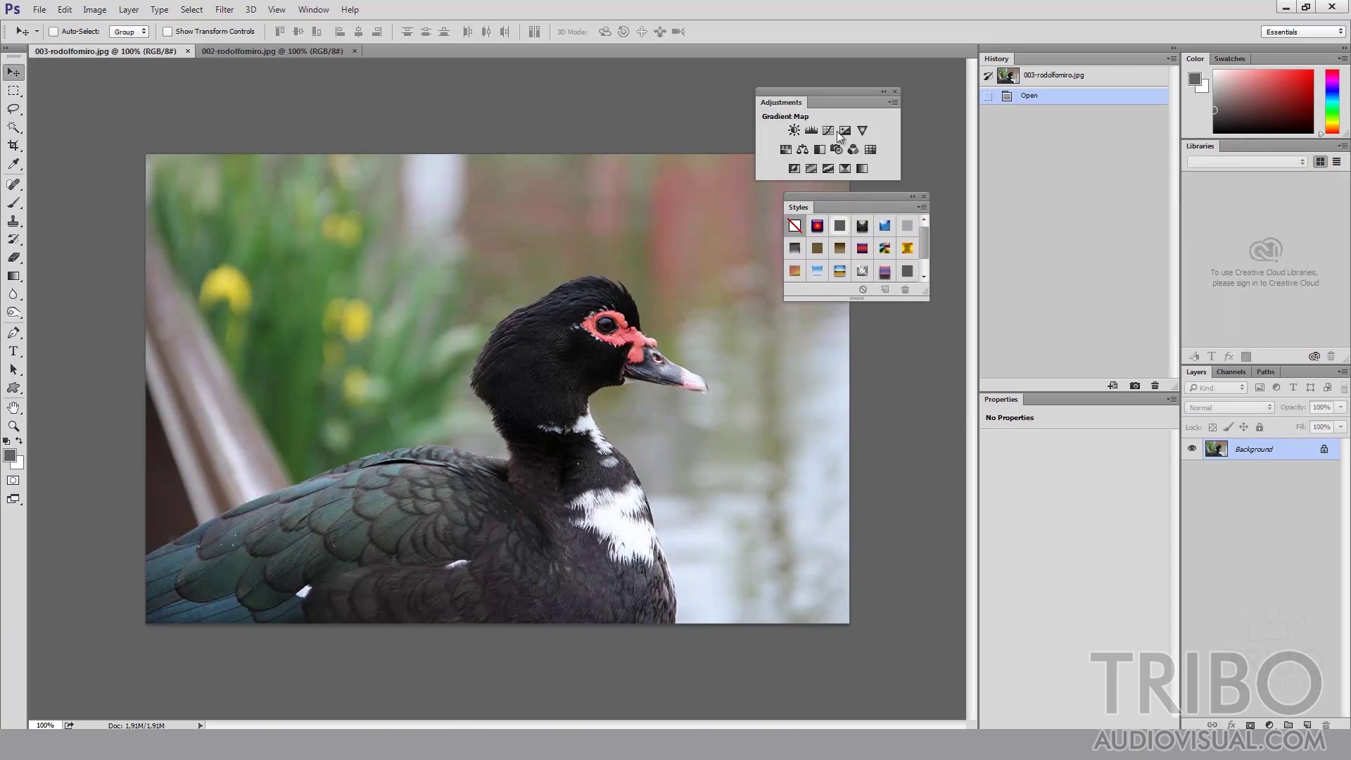
drag(786, 109, 841, 207)
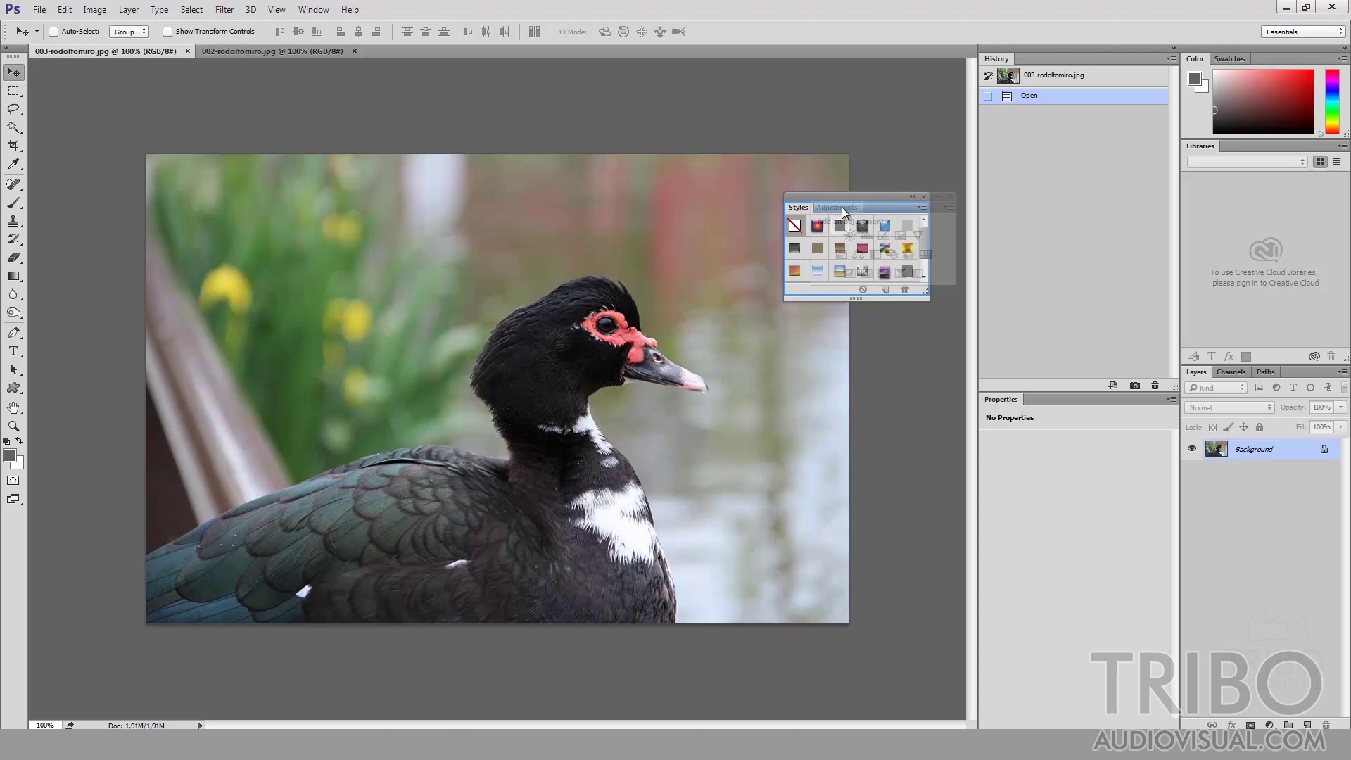
drag(842, 207, 840, 210)
click(804, 204)
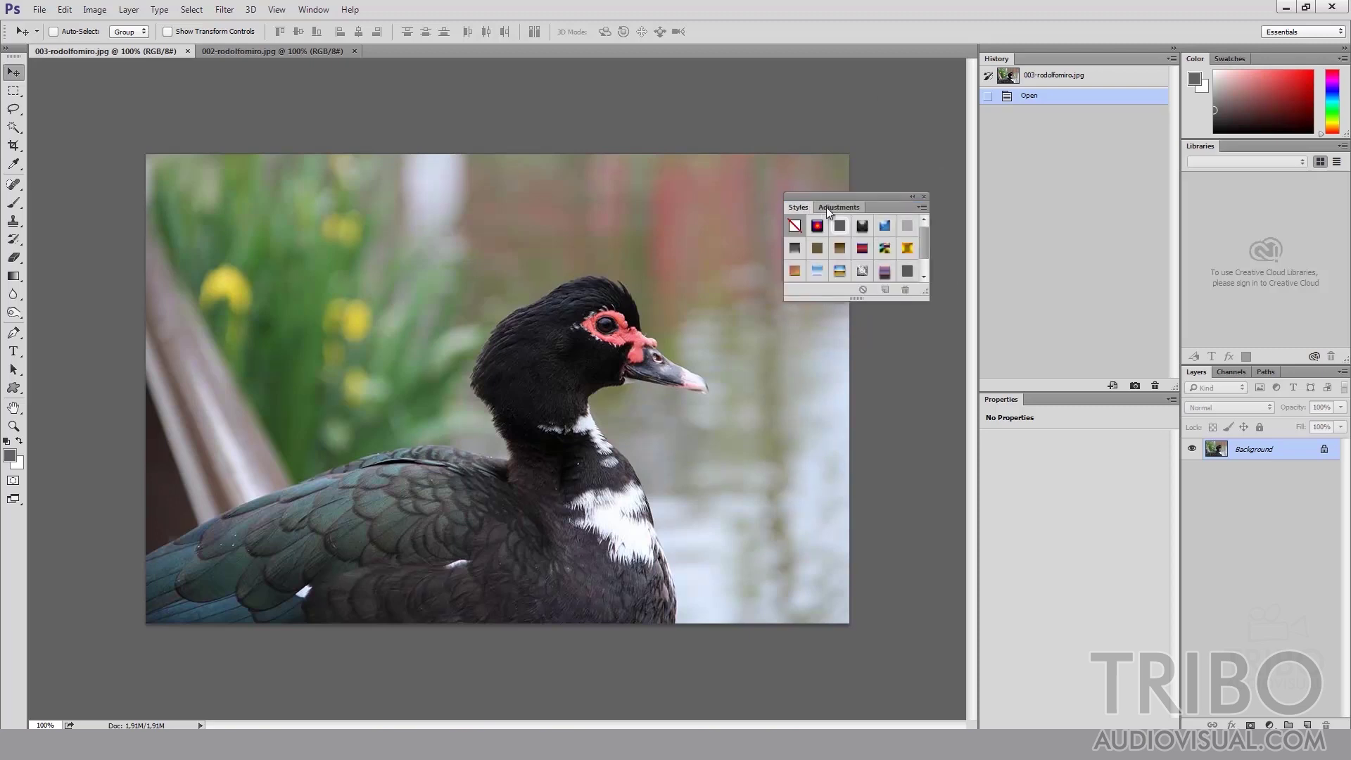
Dock the Adjustments/Styles group at the top of the right column above History
click(826, 207)
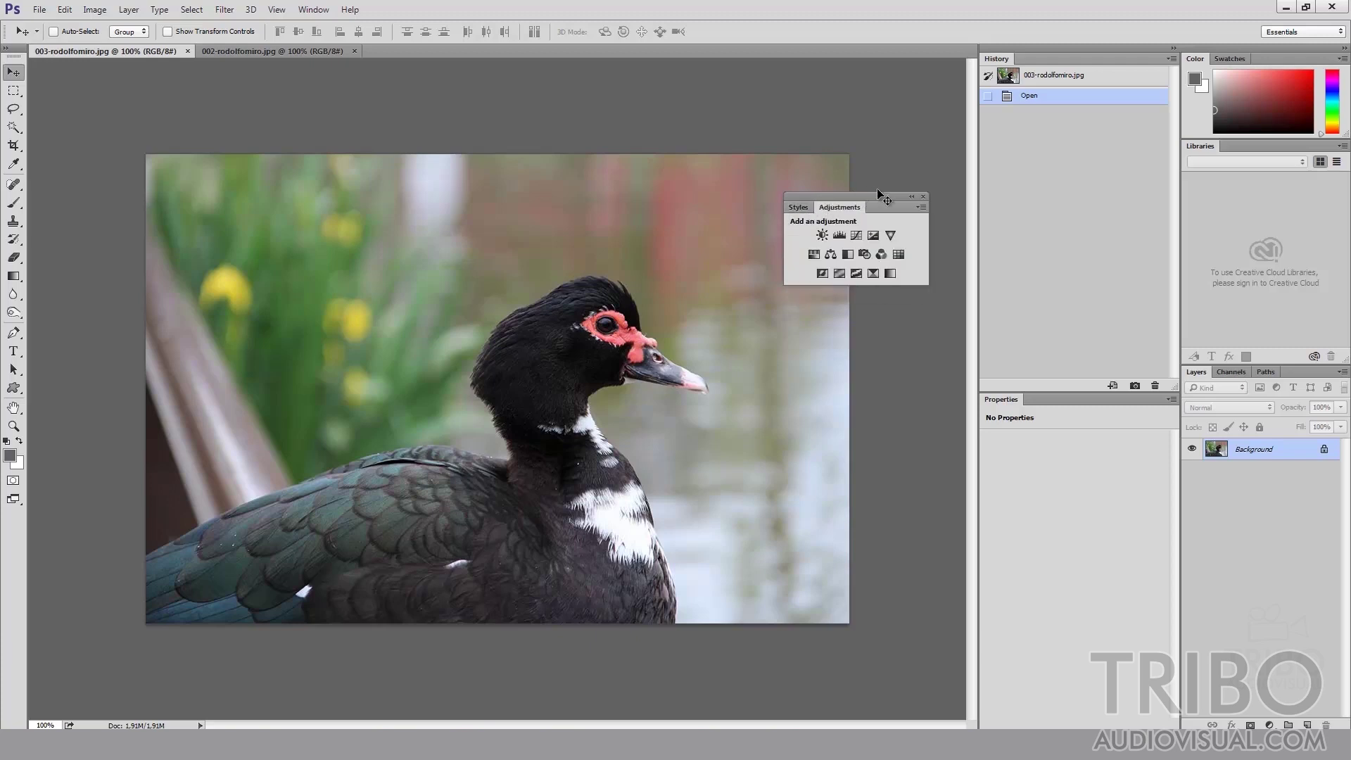
drag(880, 194, 891, 66)
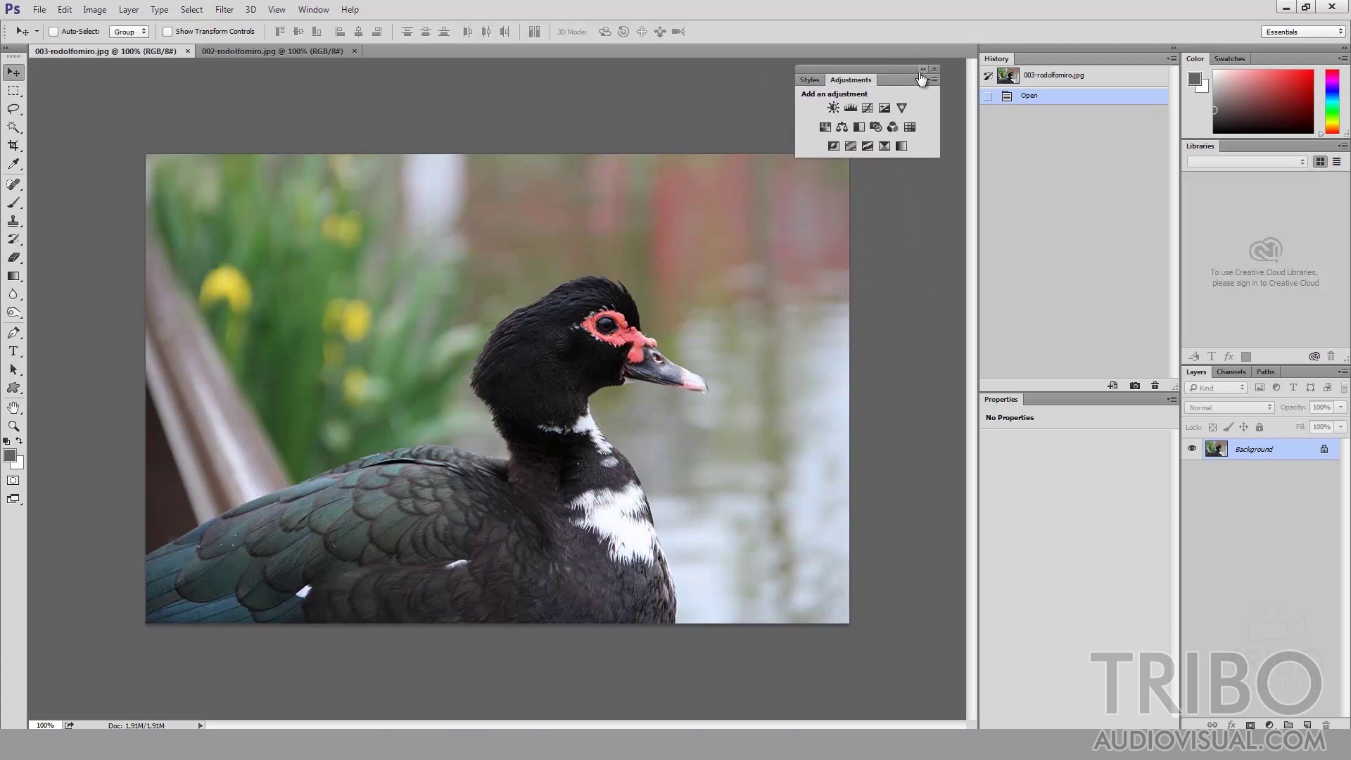
click(922, 69)
click(855, 74)
drag(853, 69, 1028, 59)
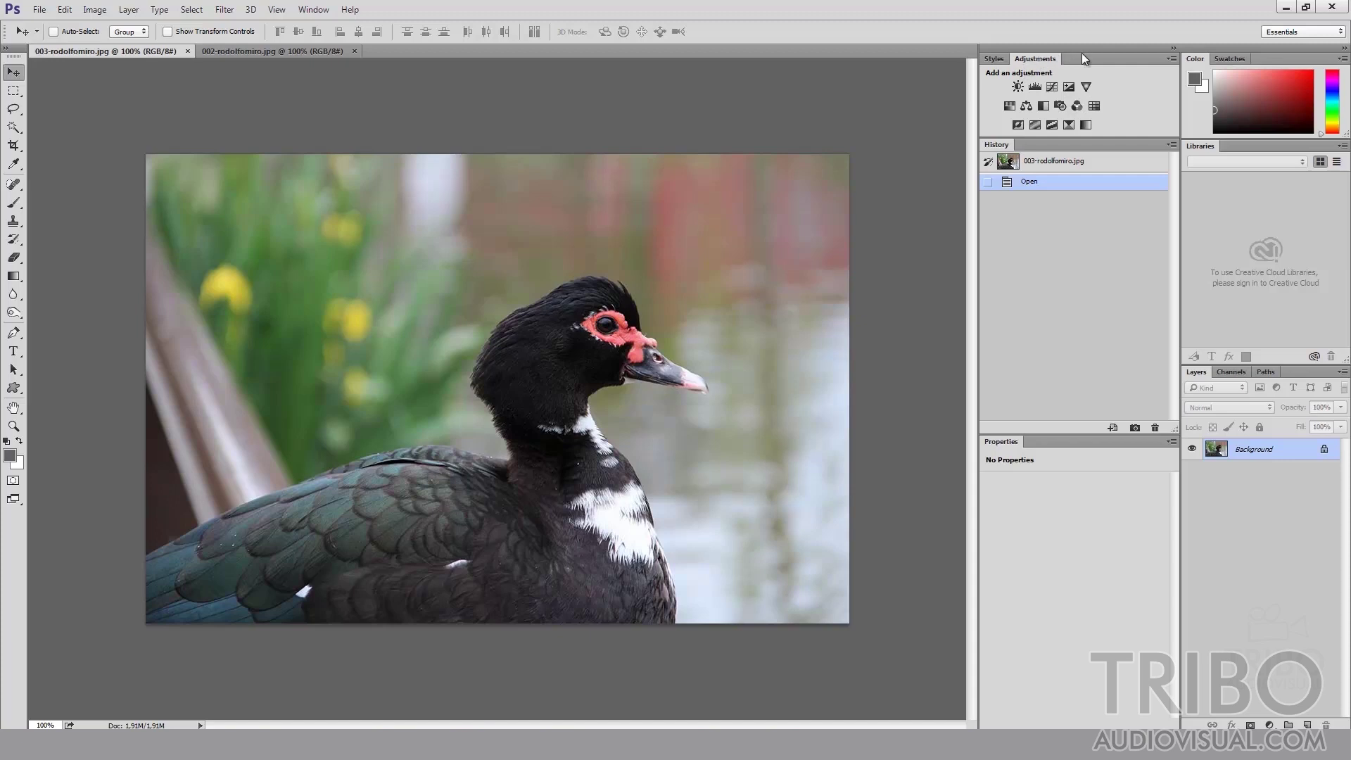
Collapse and re-expand the Adjustments, Properties and Layers panels
click(1032, 60)
click(1028, 59)
click(1027, 57)
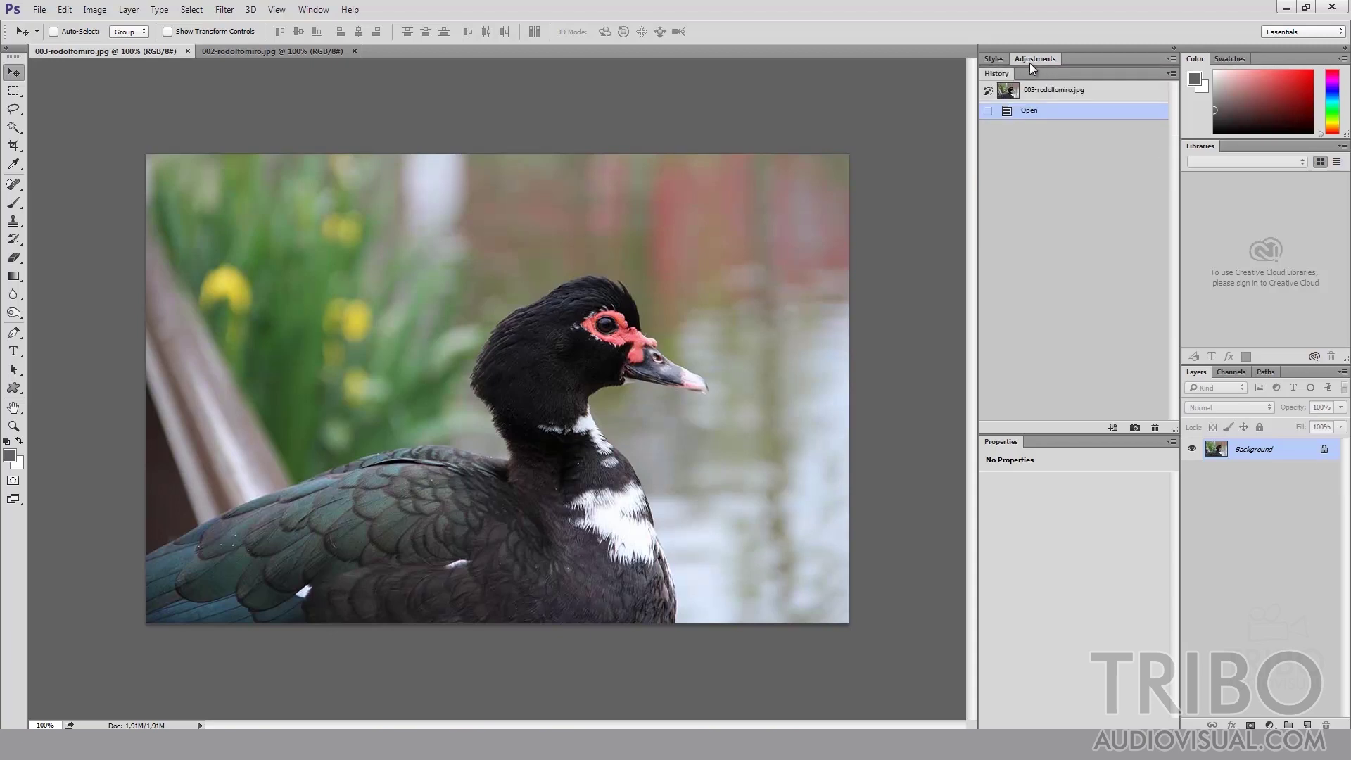
click(1029, 62)
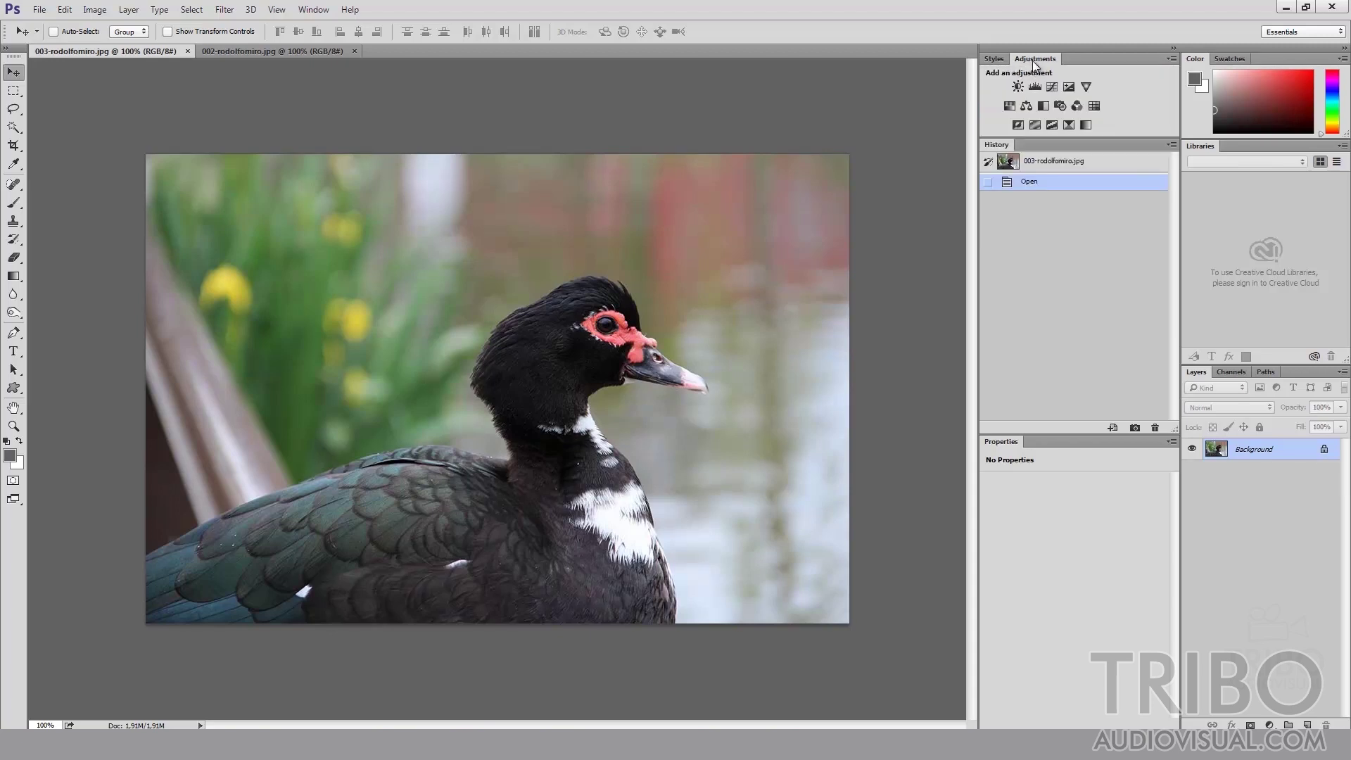
click(996, 446)
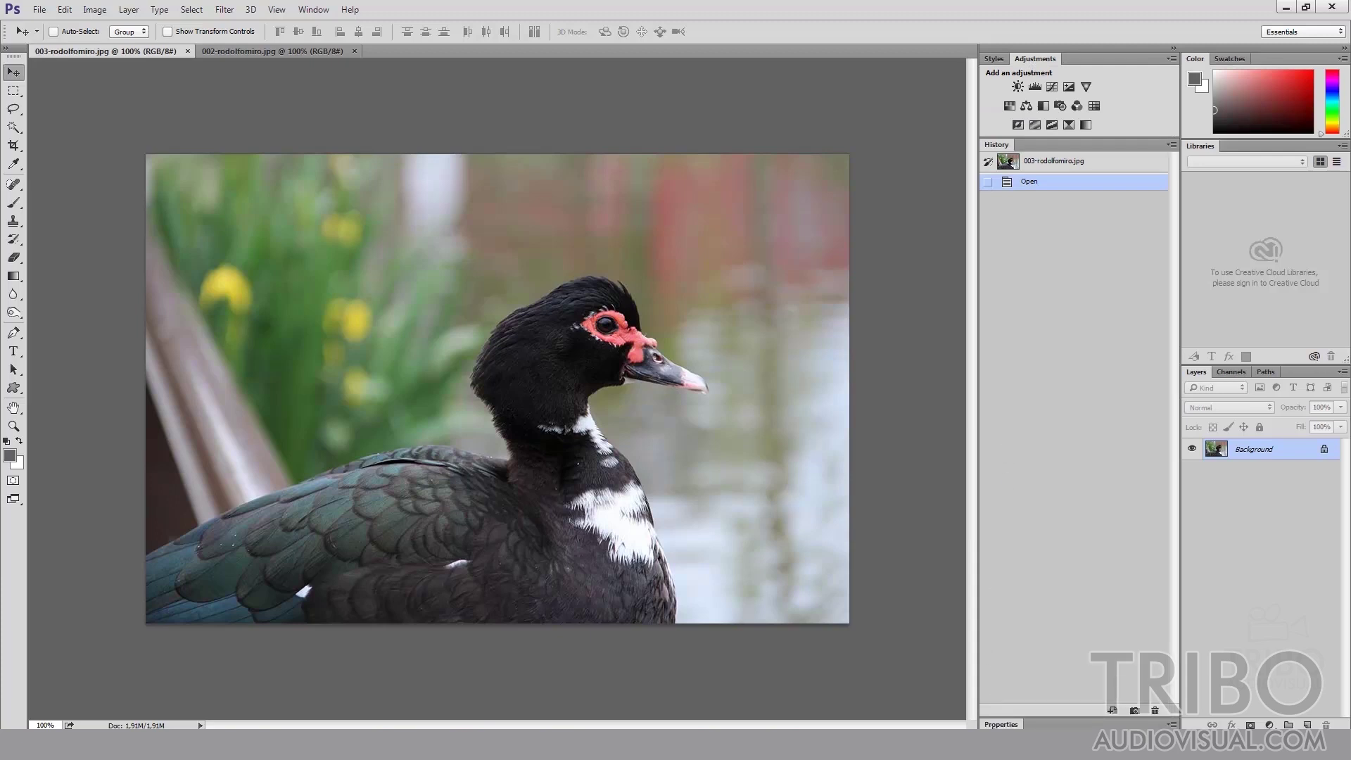
click(1000, 724)
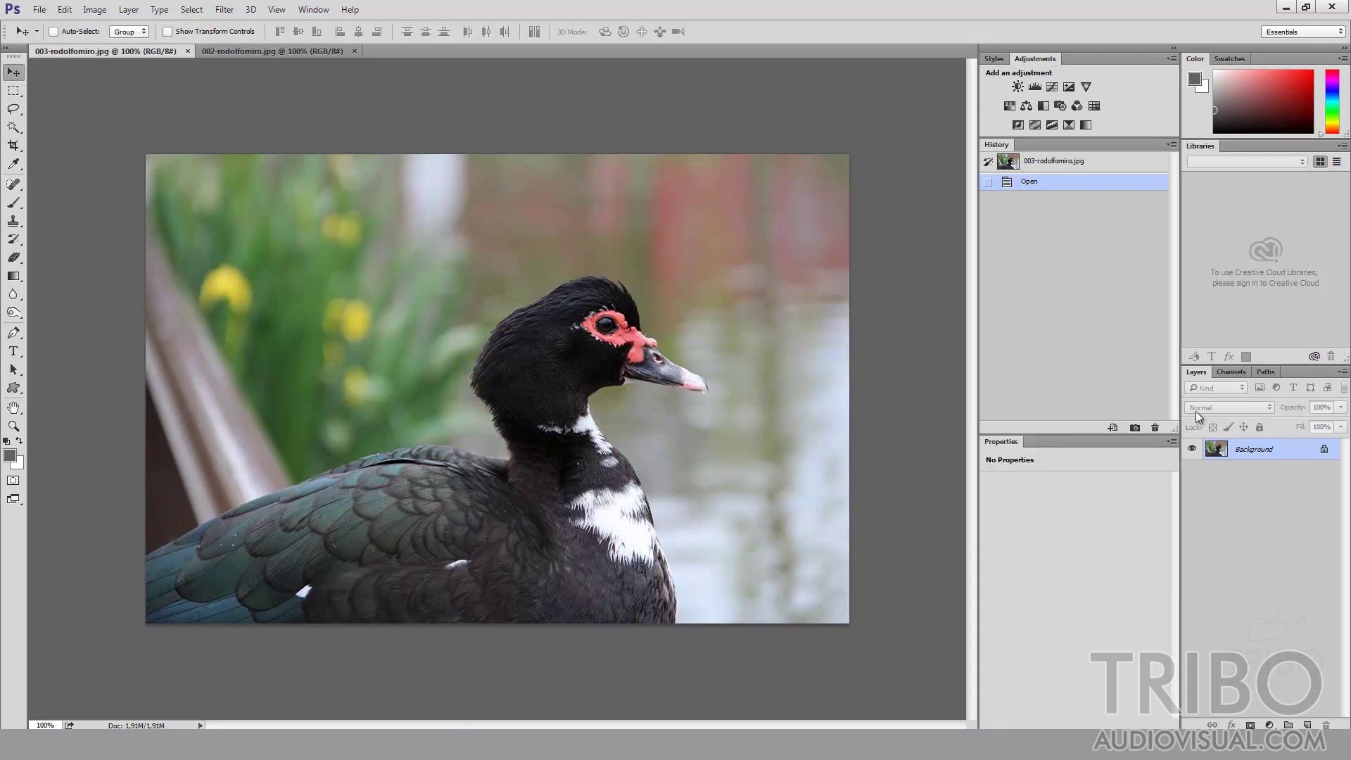
click(1194, 374)
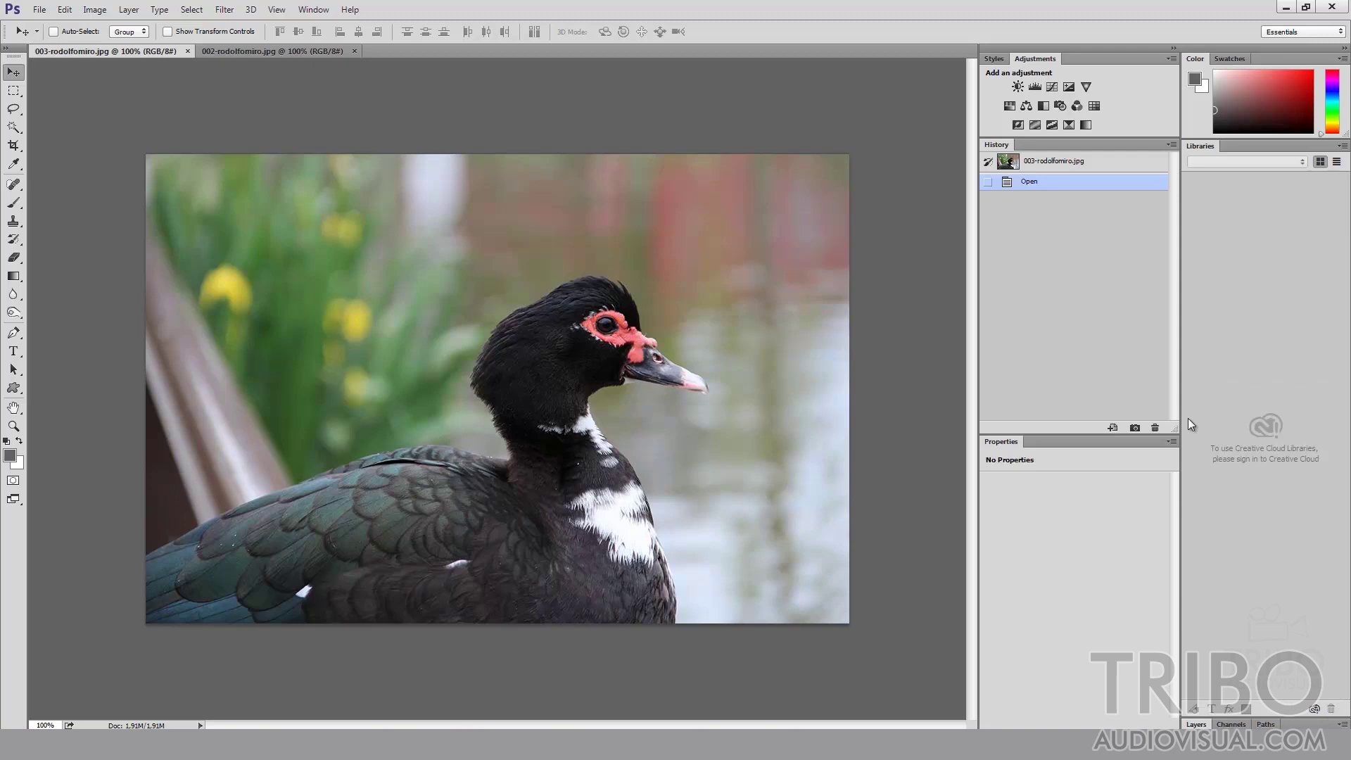
click(1196, 725)
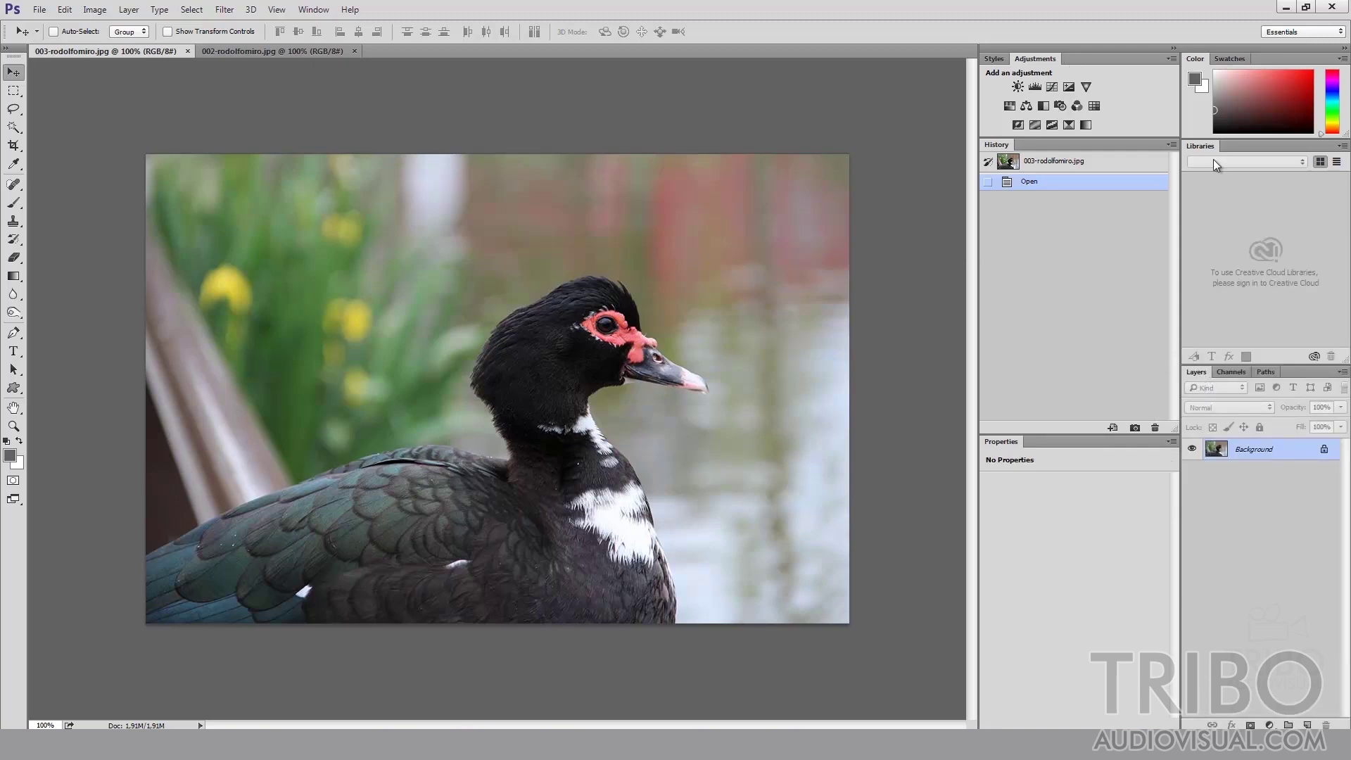
Float Adjustments and Styles as separate panels over the canvas and show the workspace list
drag(1034, 62, 768, 97)
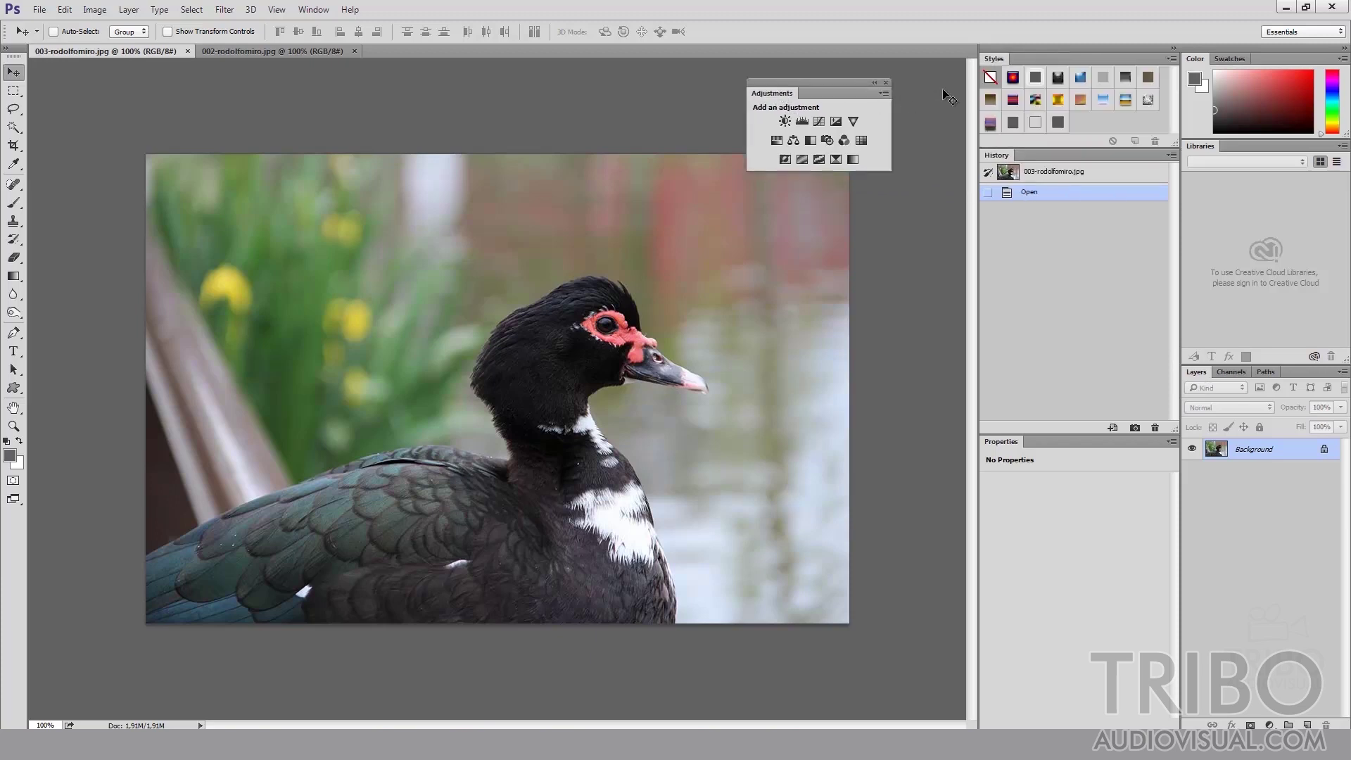
drag(1001, 57, 762, 251)
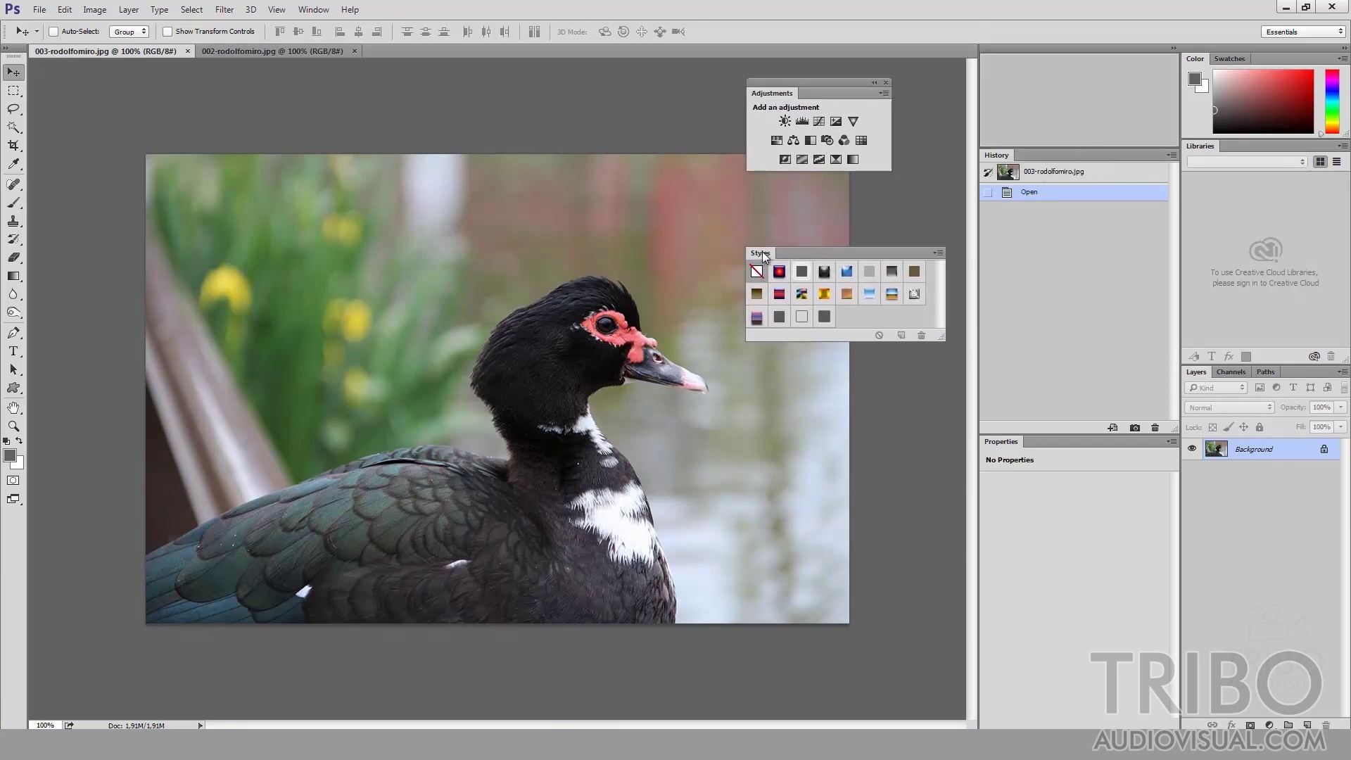
click(314, 9)
mouse_move(327, 39)
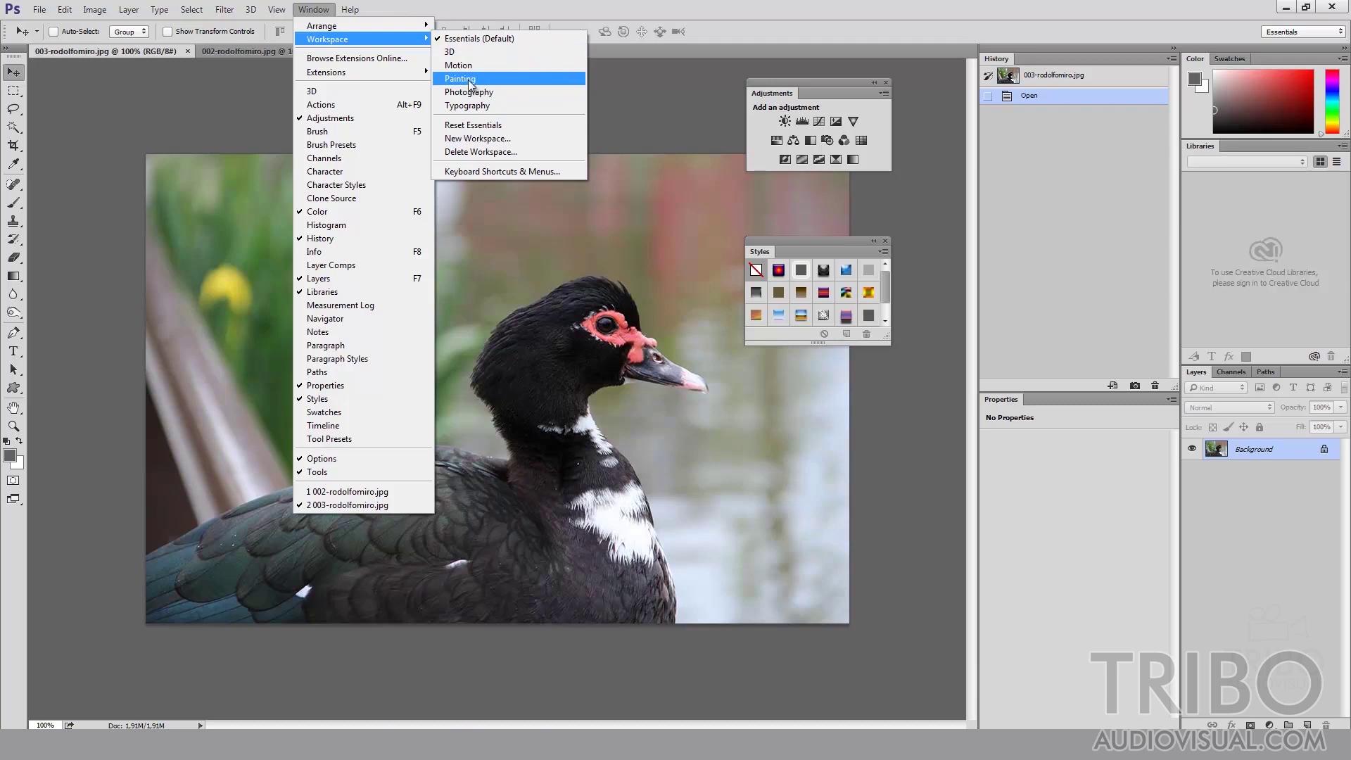
Try the Painting and Typography workspaces from the workspace list
click(470, 78)
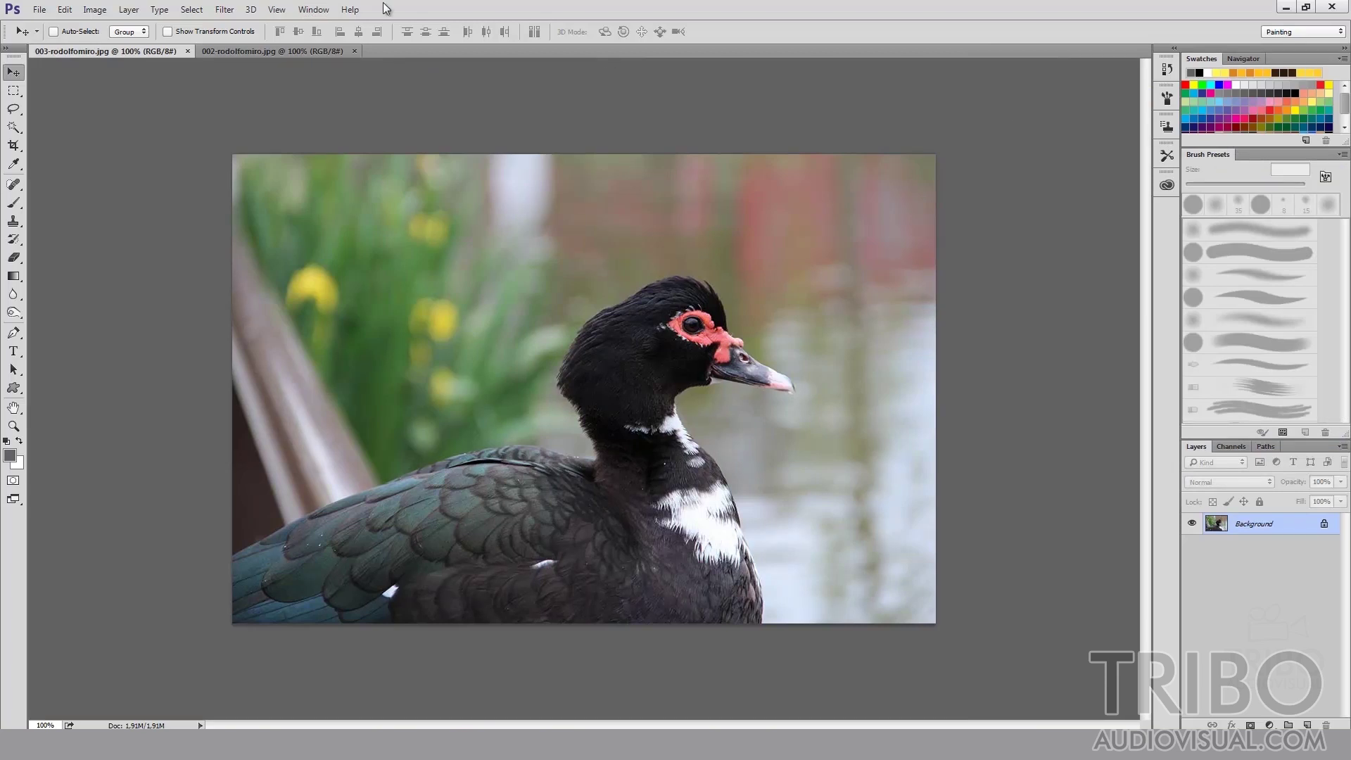
click(313, 9)
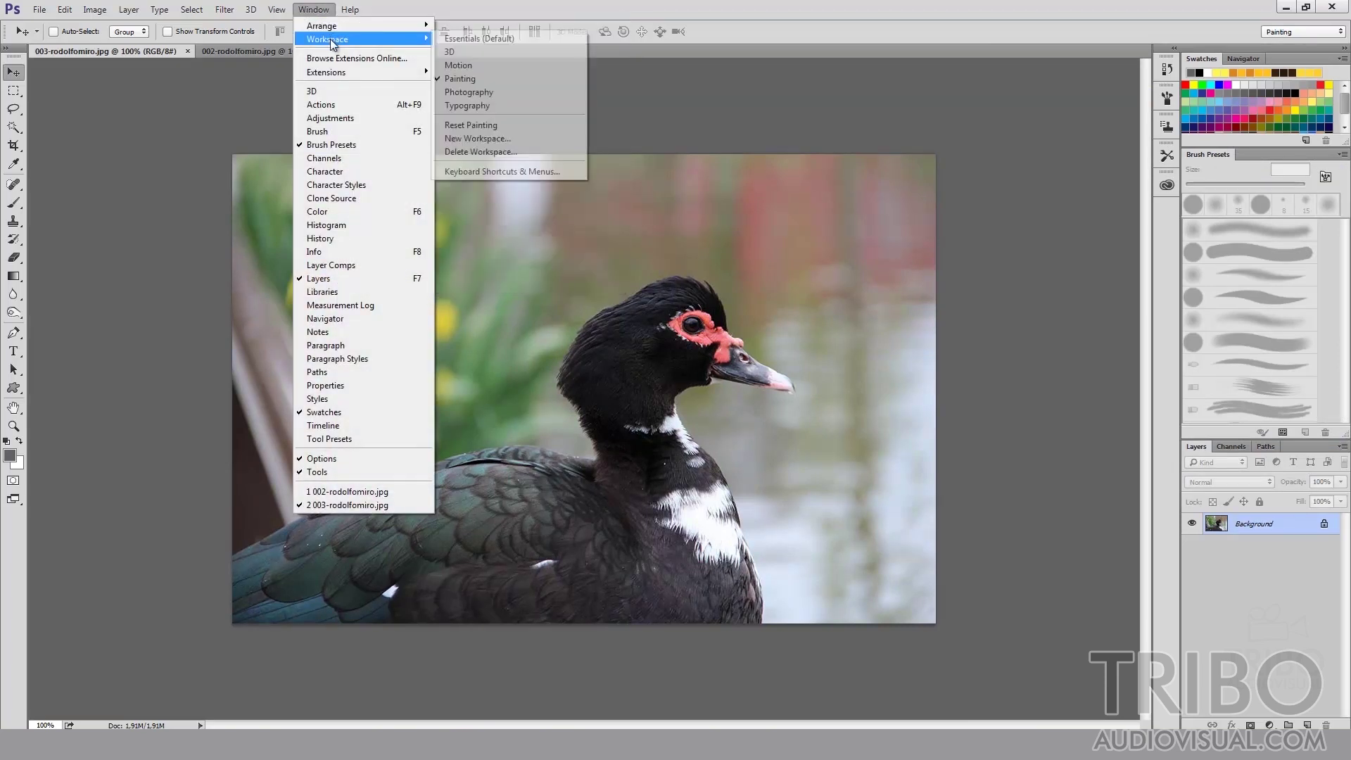
click(482, 106)
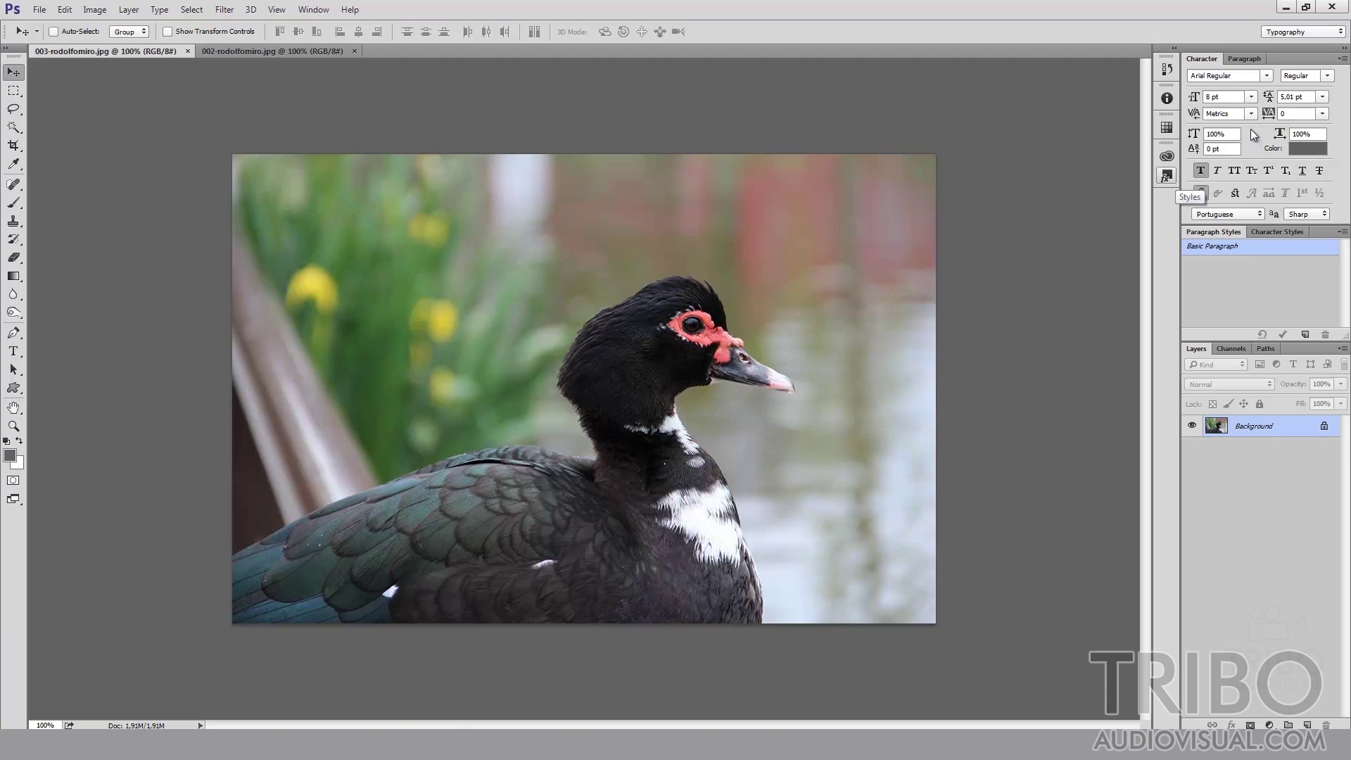
Pick Painting from the workspace switcher, then switch to Essentials
click(317, 10)
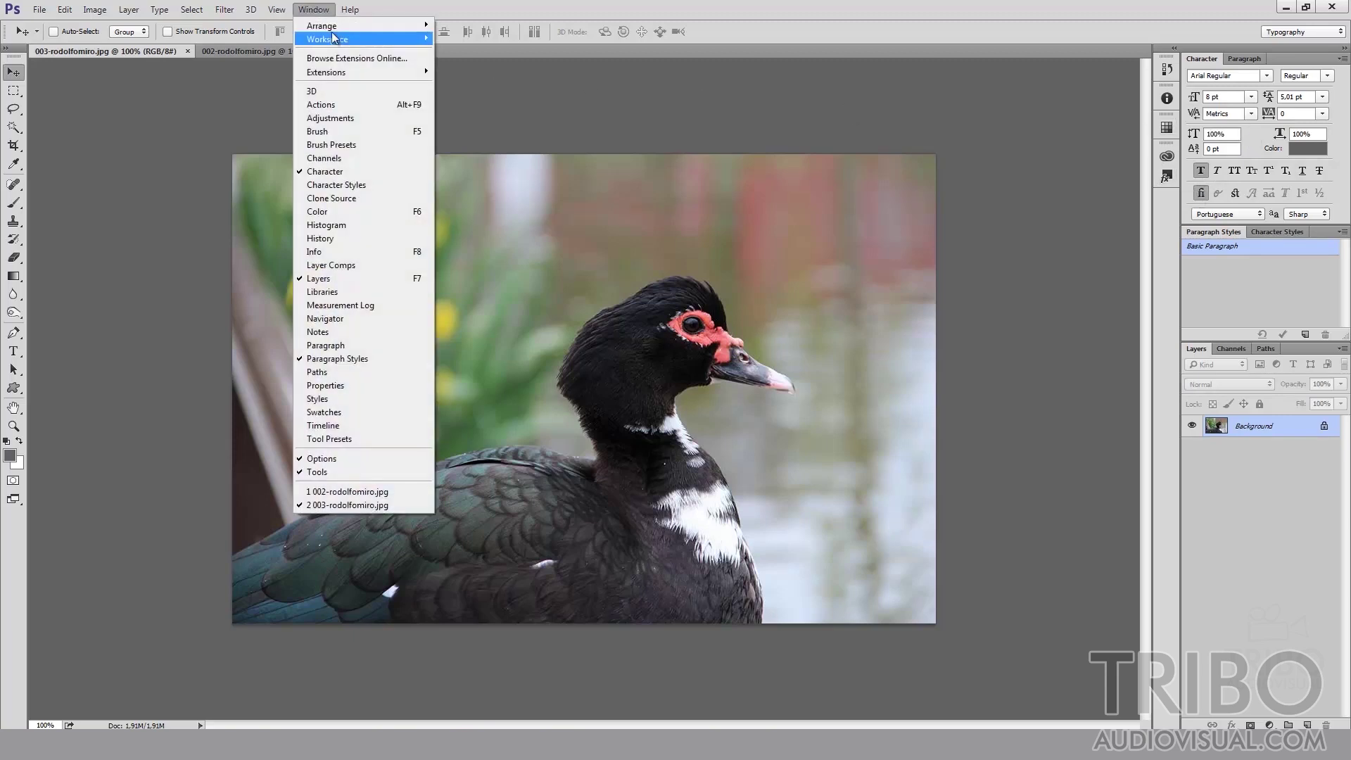
mouse_move(327, 39)
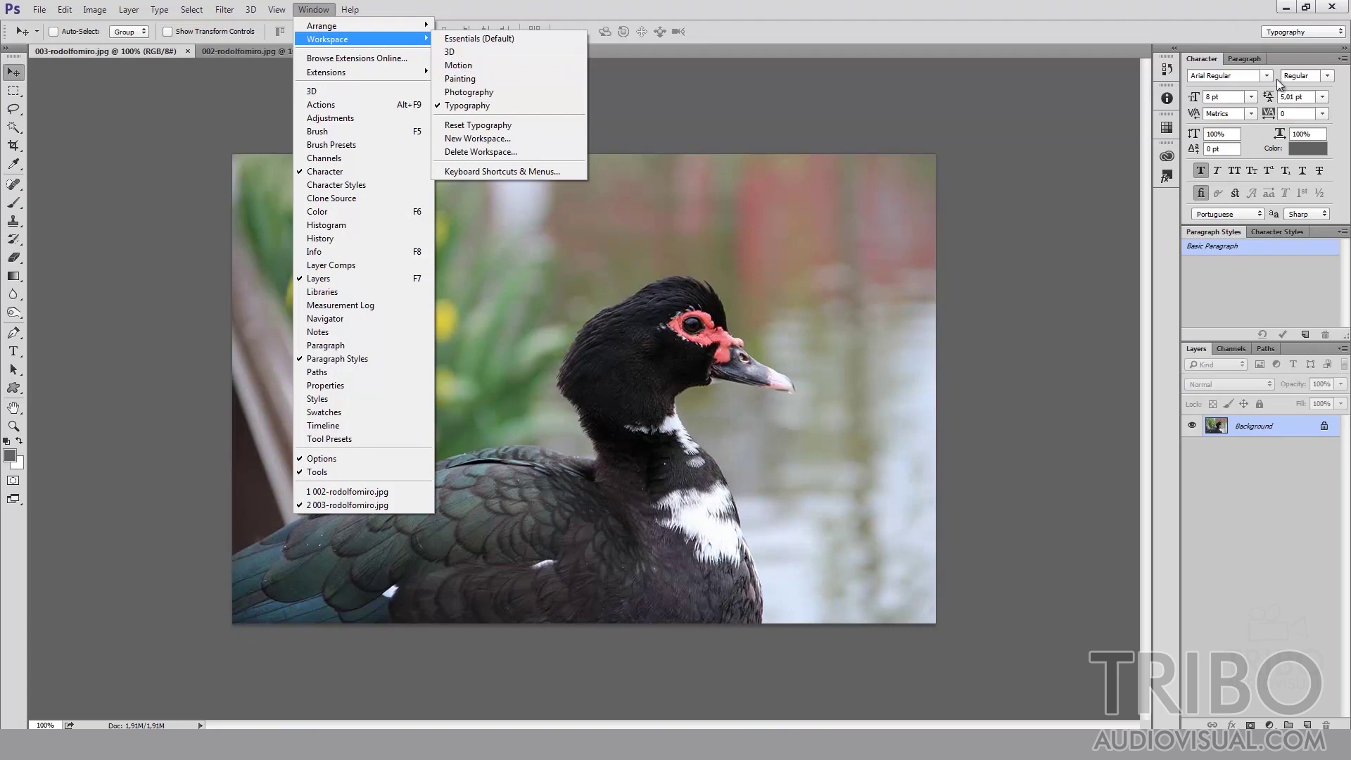
click(1292, 31)
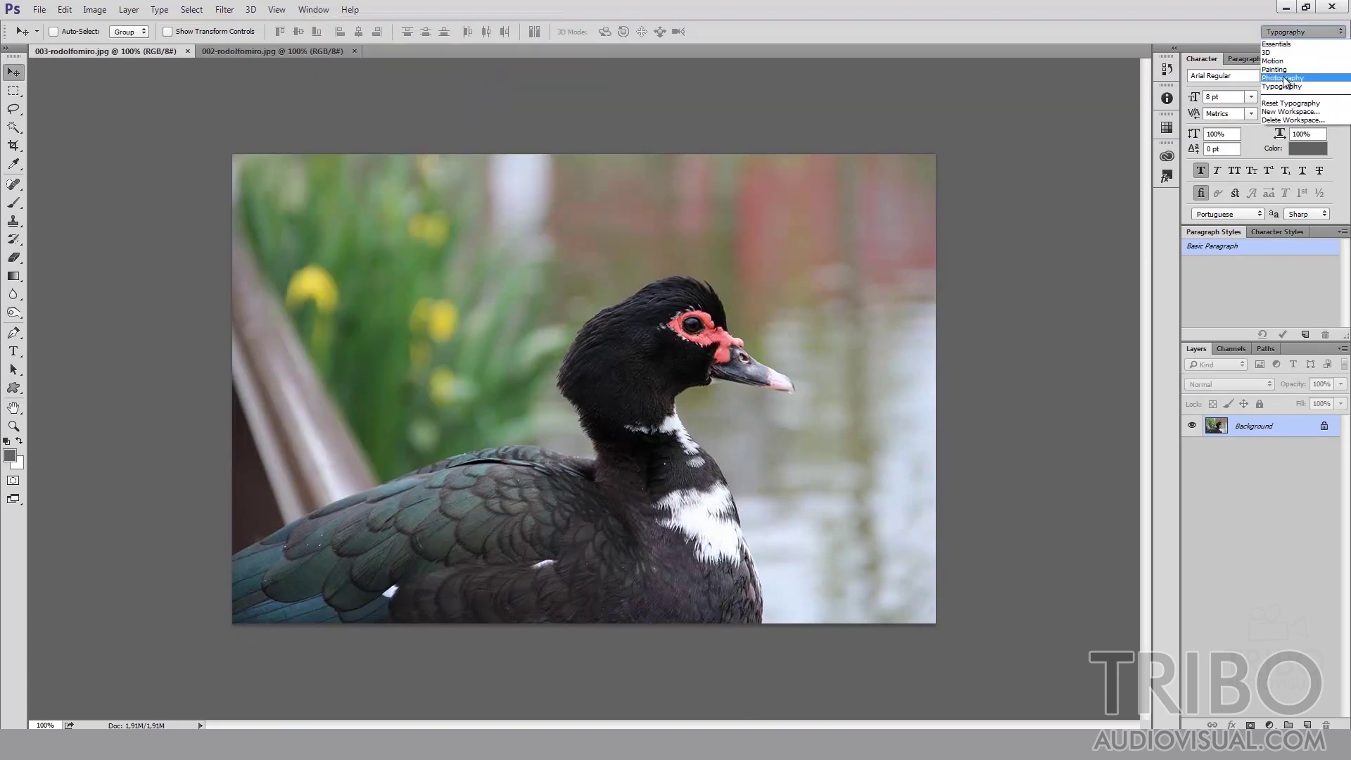
click(1286, 69)
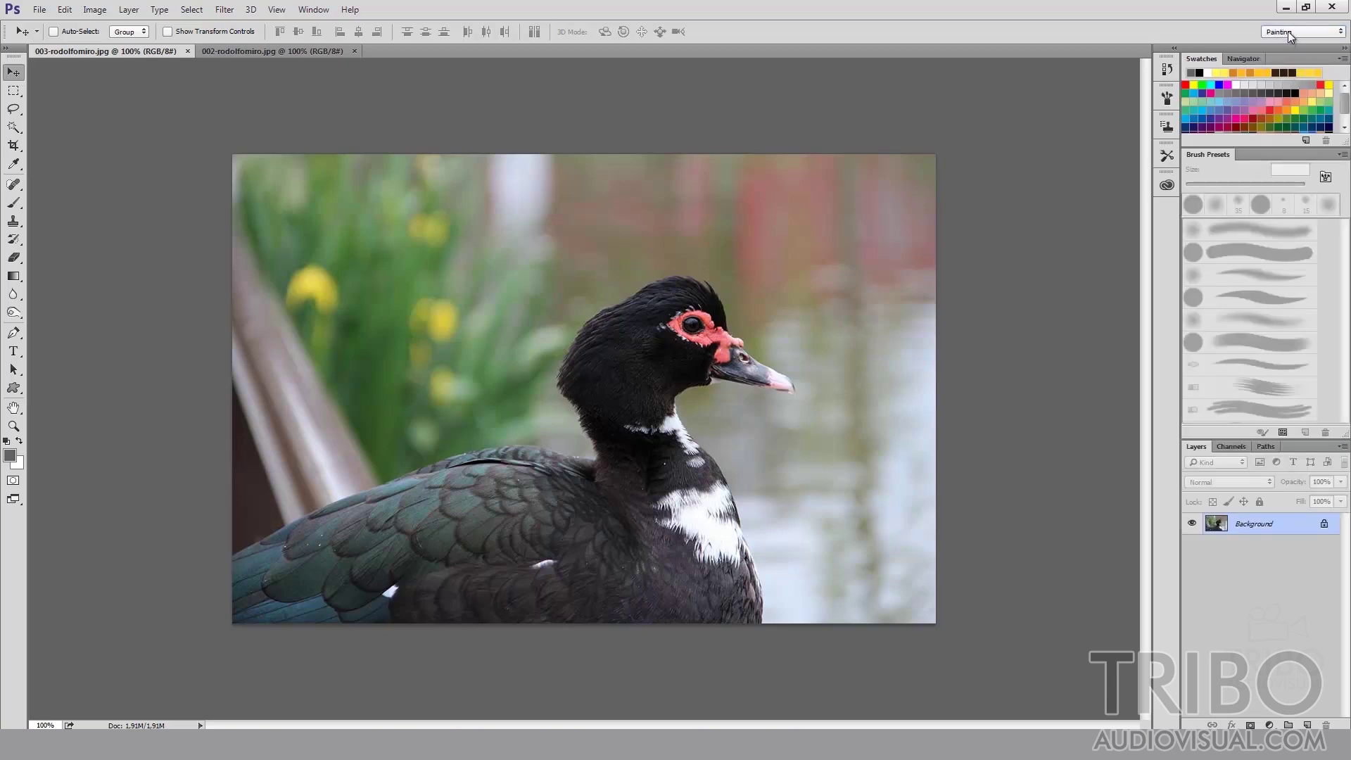
click(314, 9)
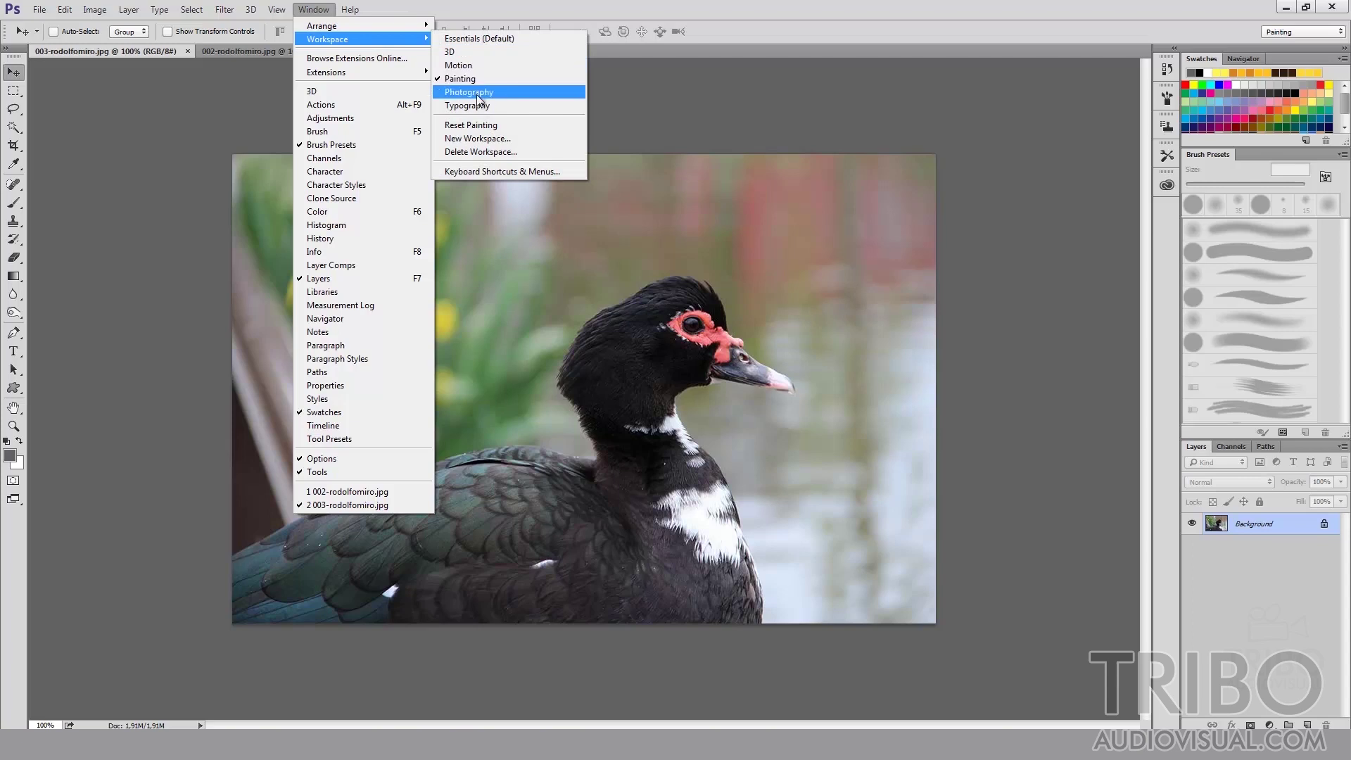
mouse_move(327, 39)
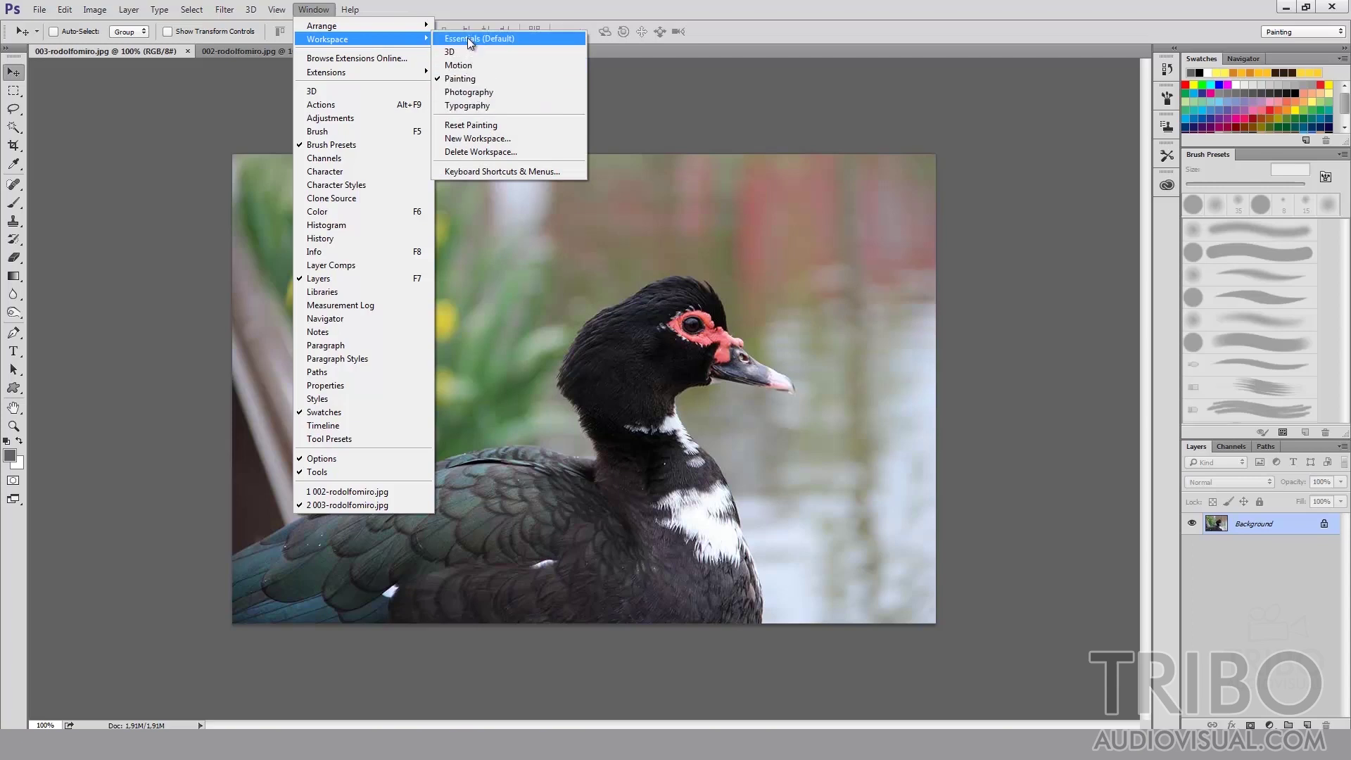
click(481, 41)
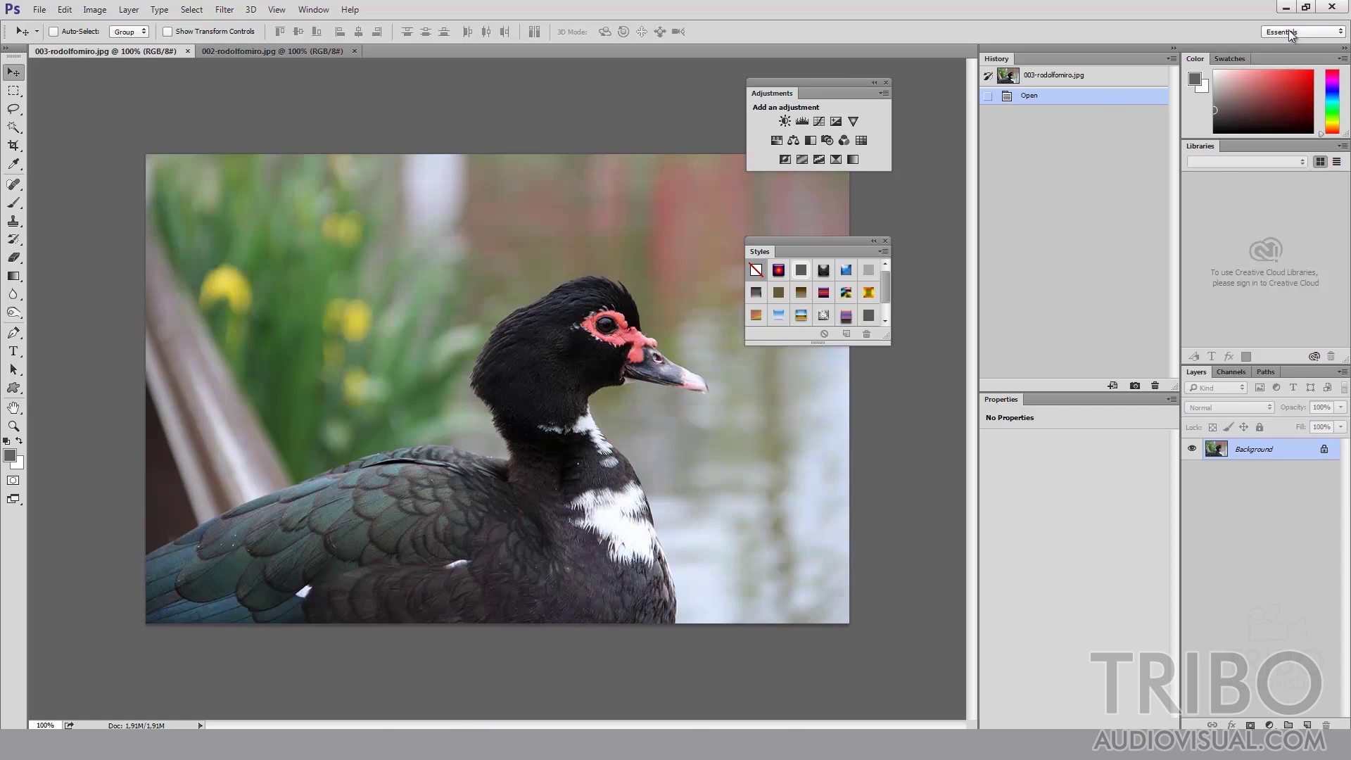
Reset Essentials so Adjustments and Styles redock beside Libraries and History collapses to icons
click(313, 9)
mouse_move(327, 40)
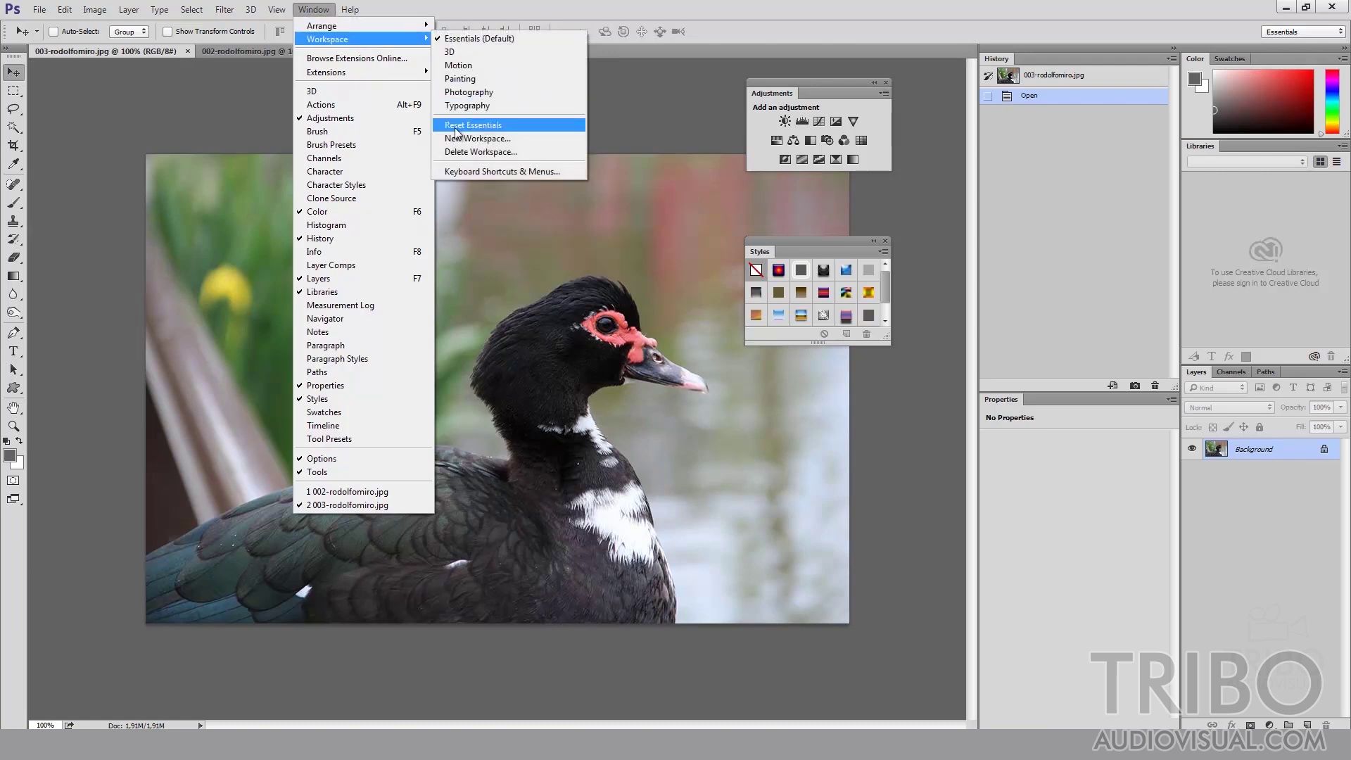
click(500, 125)
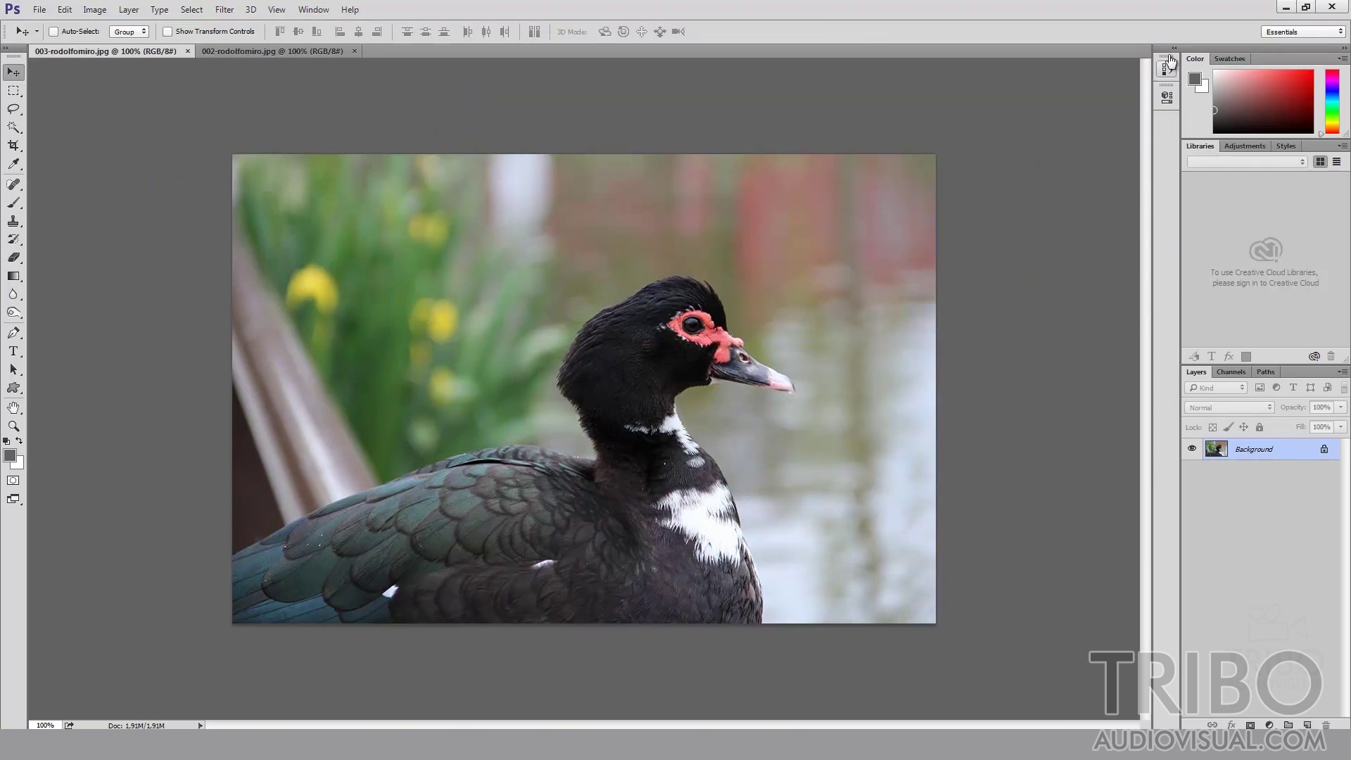
Float the Color, Swatches and Libraries panels out of the dock, then close Libraries and Color
mouse_move(1195, 61)
mouse_down()
mouse_move(1008, 99)
mouse_move(982, 91)
mouse_up()
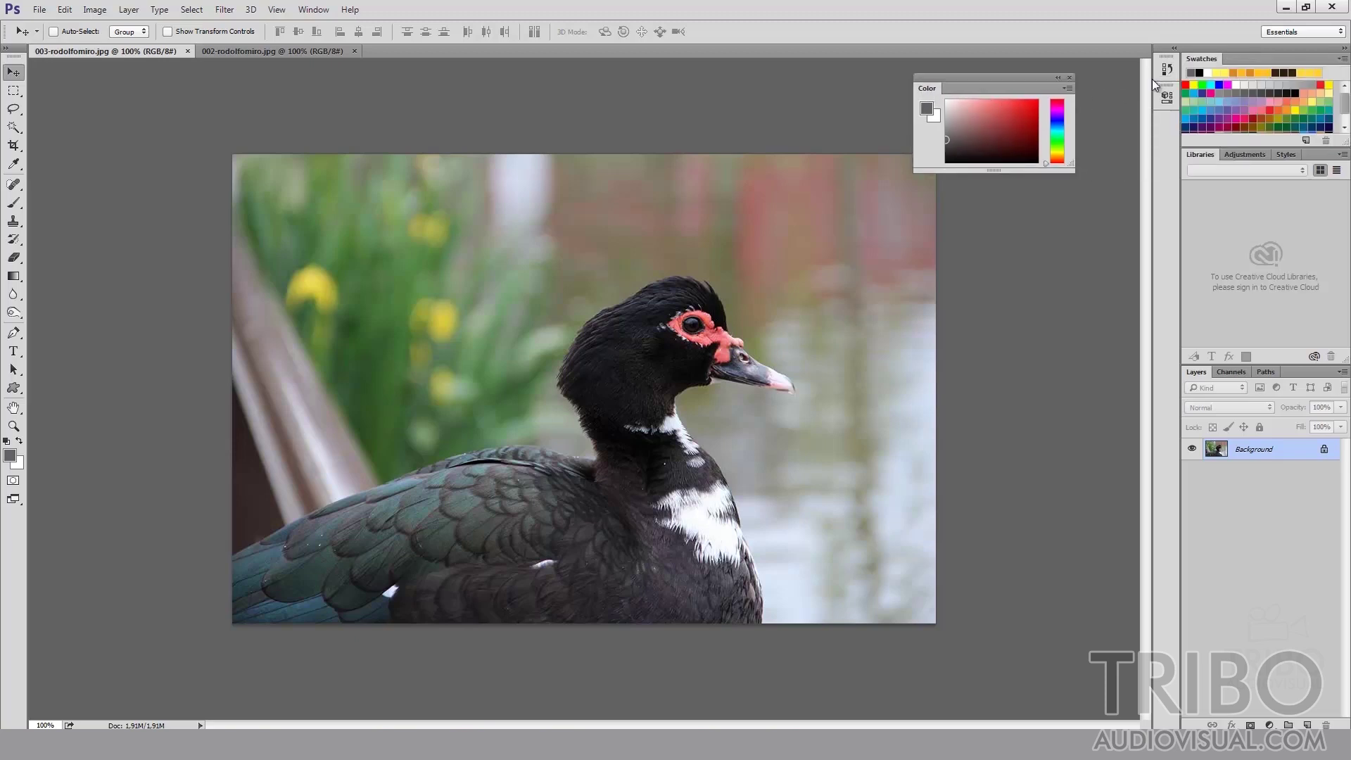
drag(1202, 58, 883, 247)
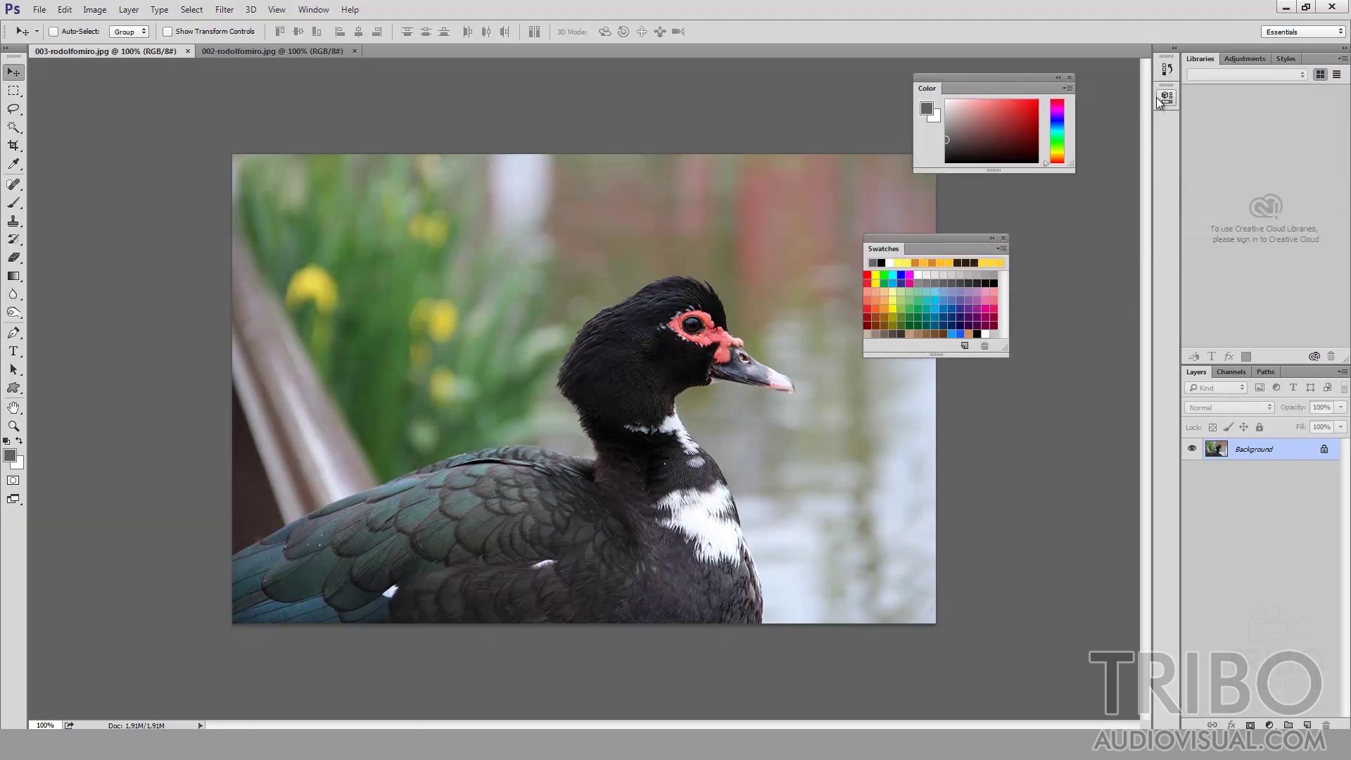
mouse_move(1204, 59)
mouse_down()
mouse_move(1059, 107)
mouse_move(666, 104)
mouse_up()
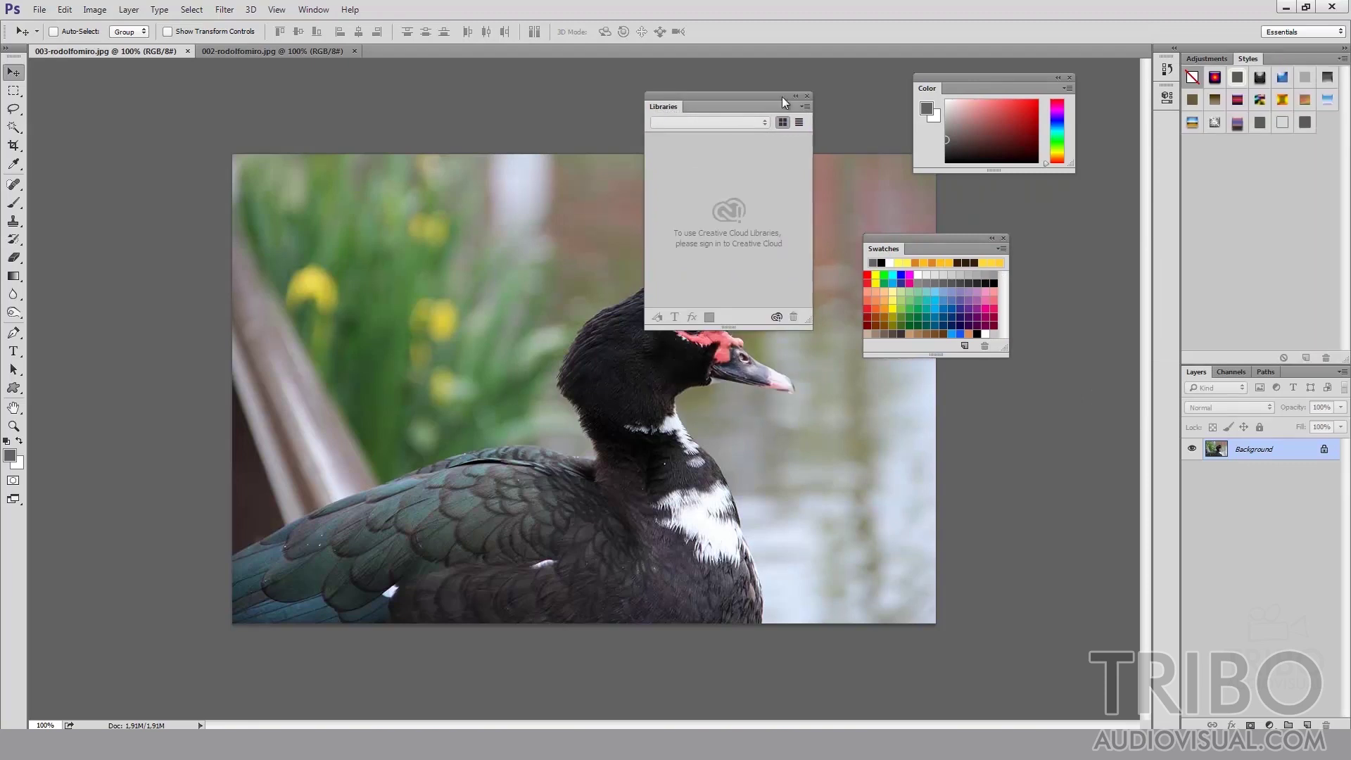
click(808, 96)
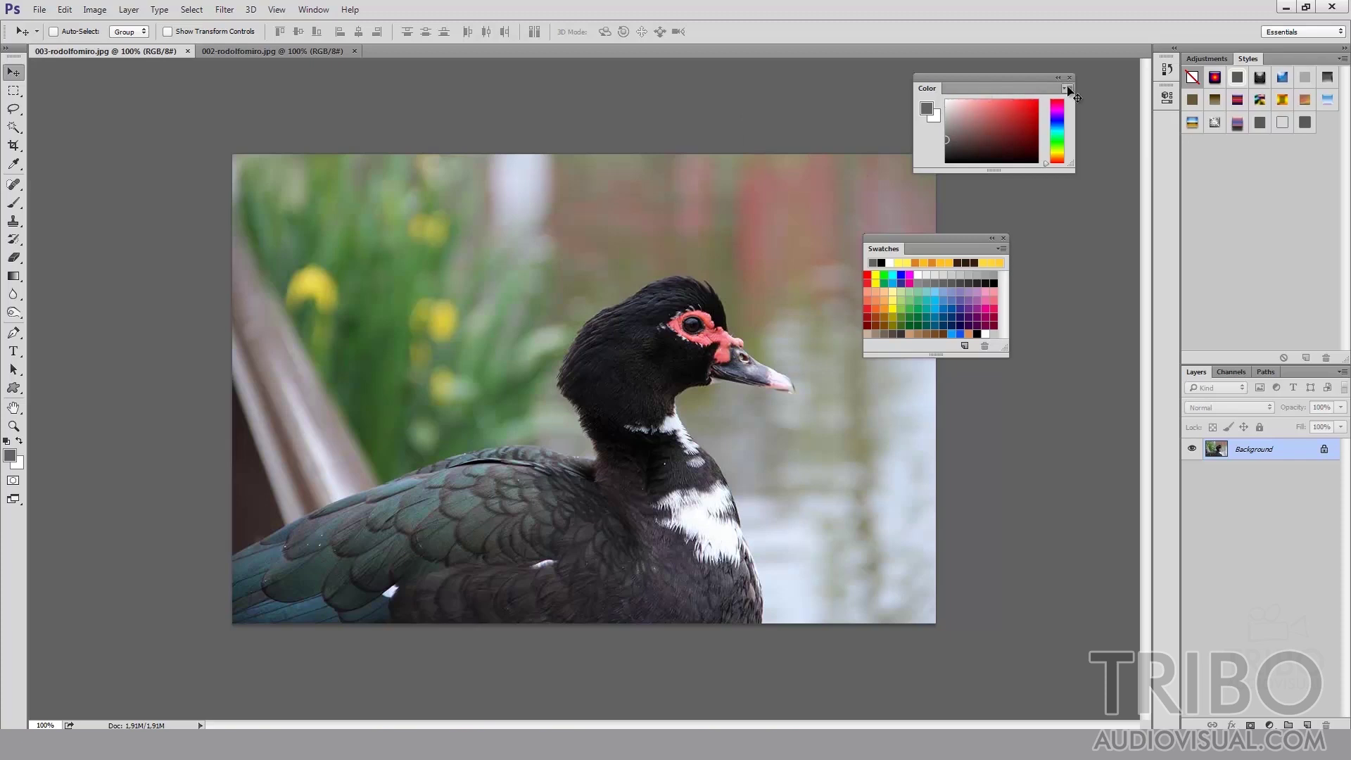
click(1069, 78)
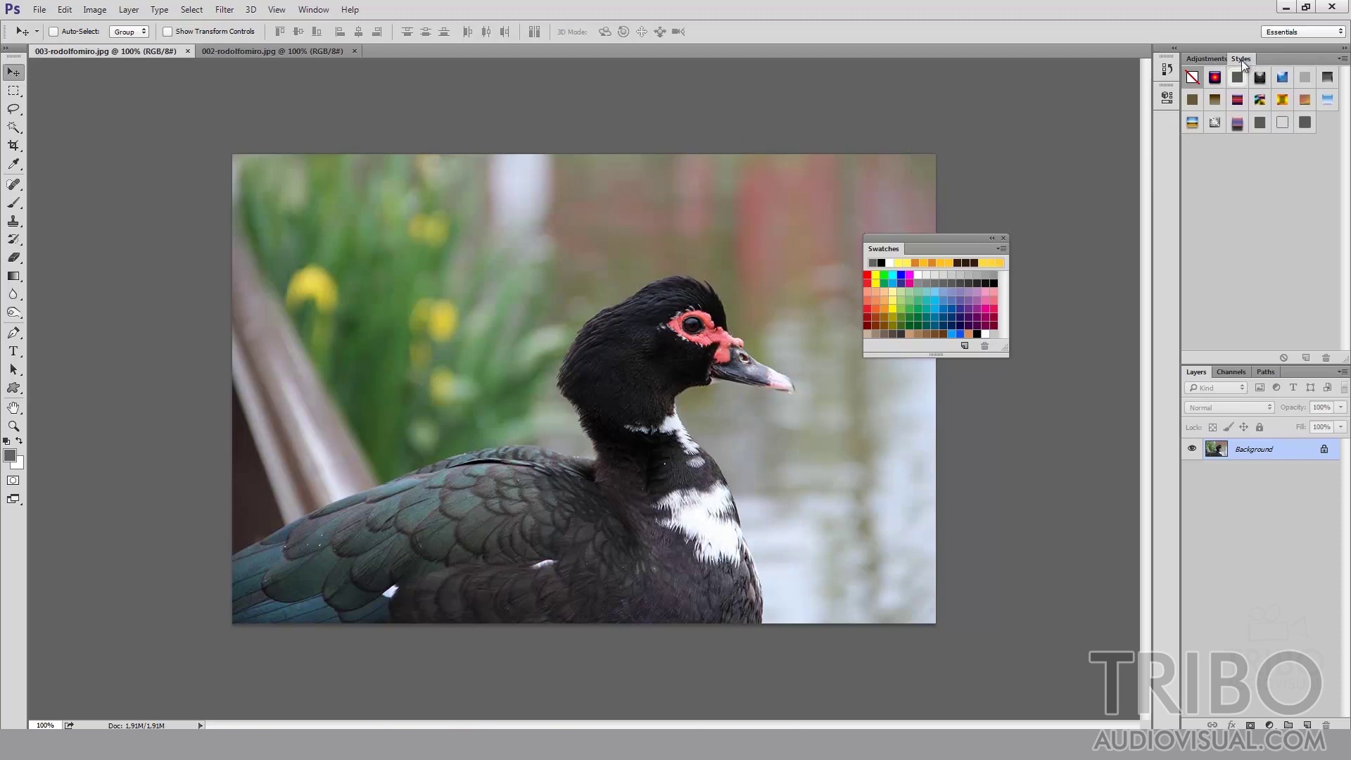
Close the Styles, Adjustments and Properties panels, floating History out of the dock
drag(1242, 62, 960, 99)
click(1081, 91)
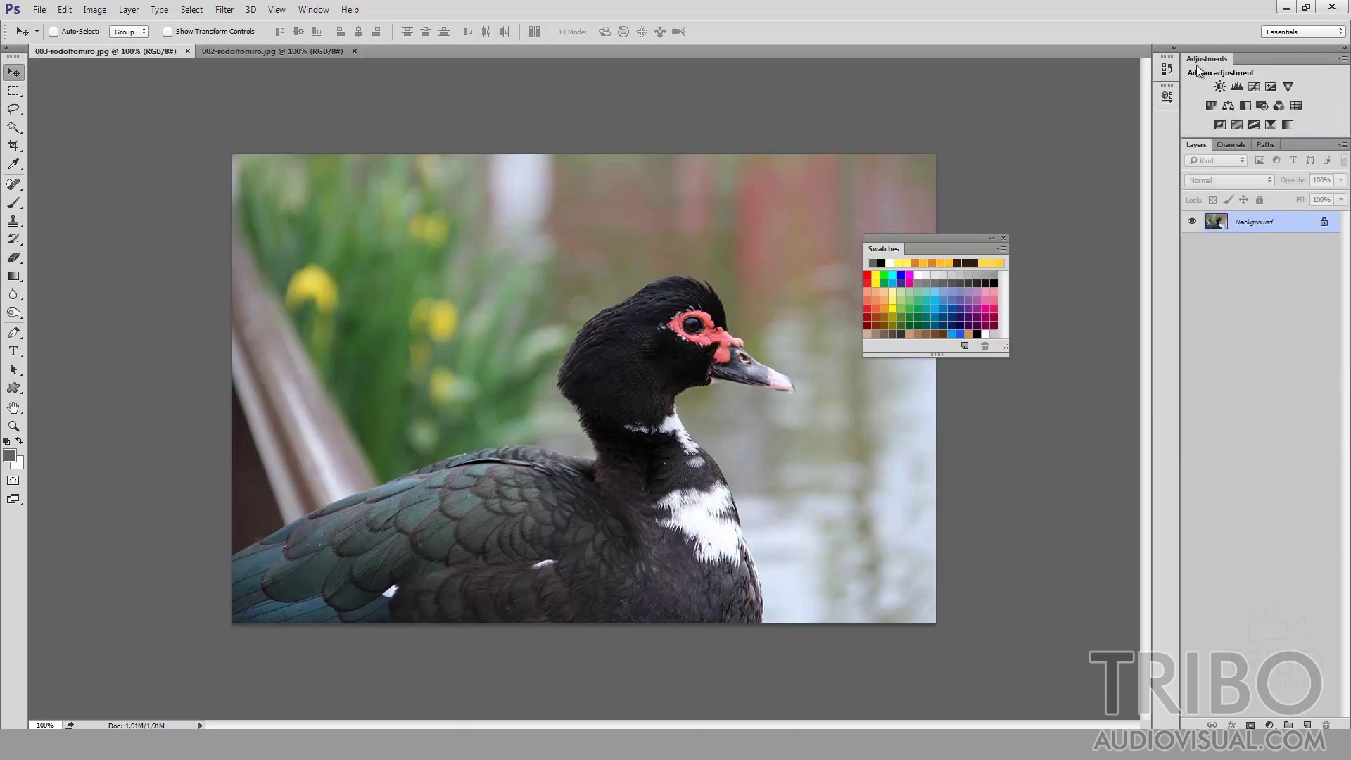
drag(1207, 59, 925, 99)
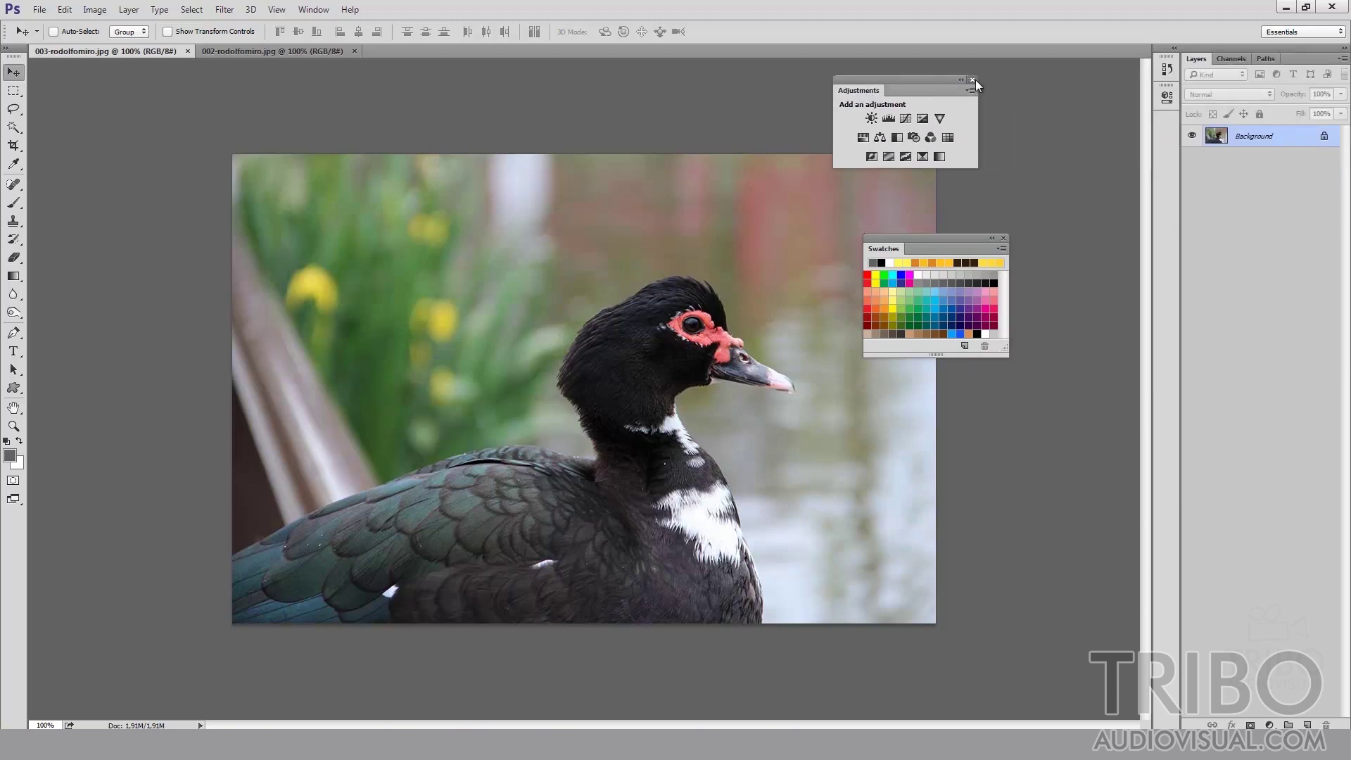
click(972, 79)
click(1173, 49)
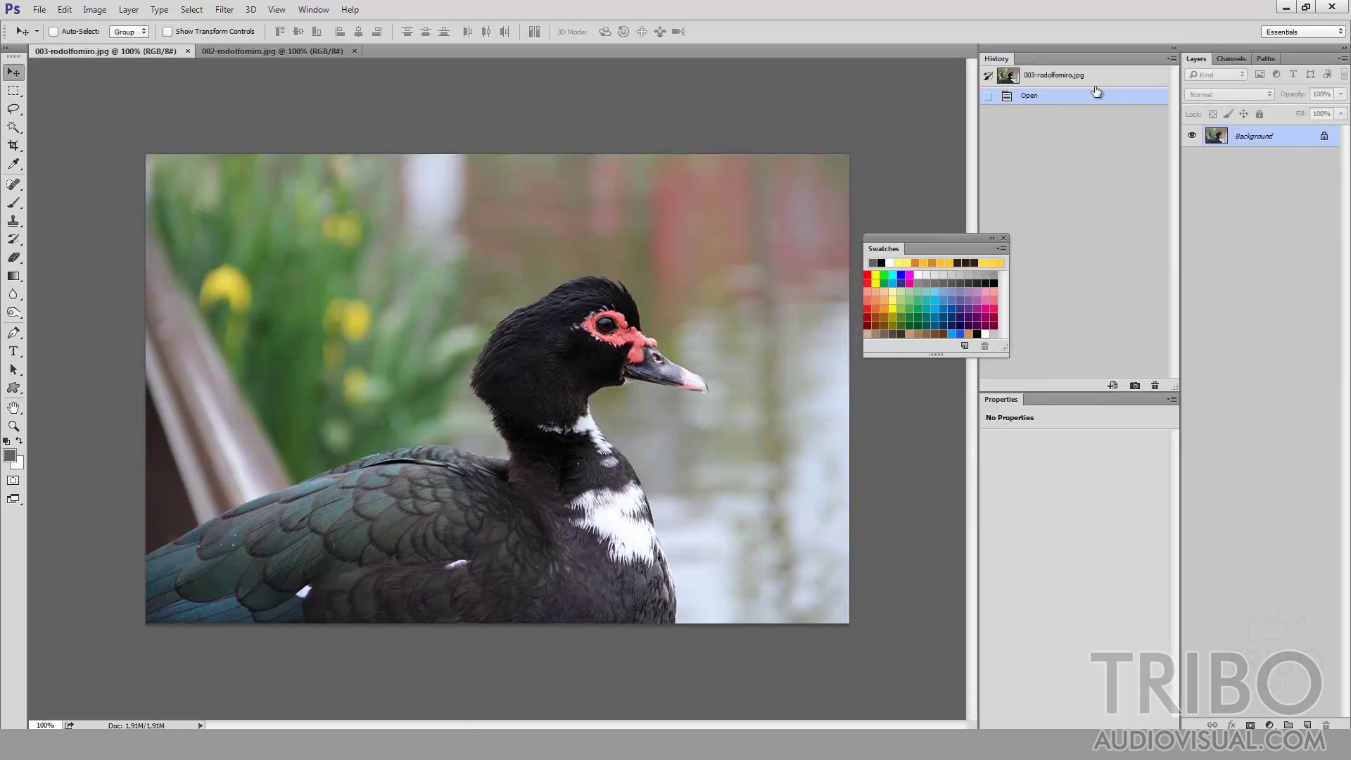
drag(1001, 62, 764, 112)
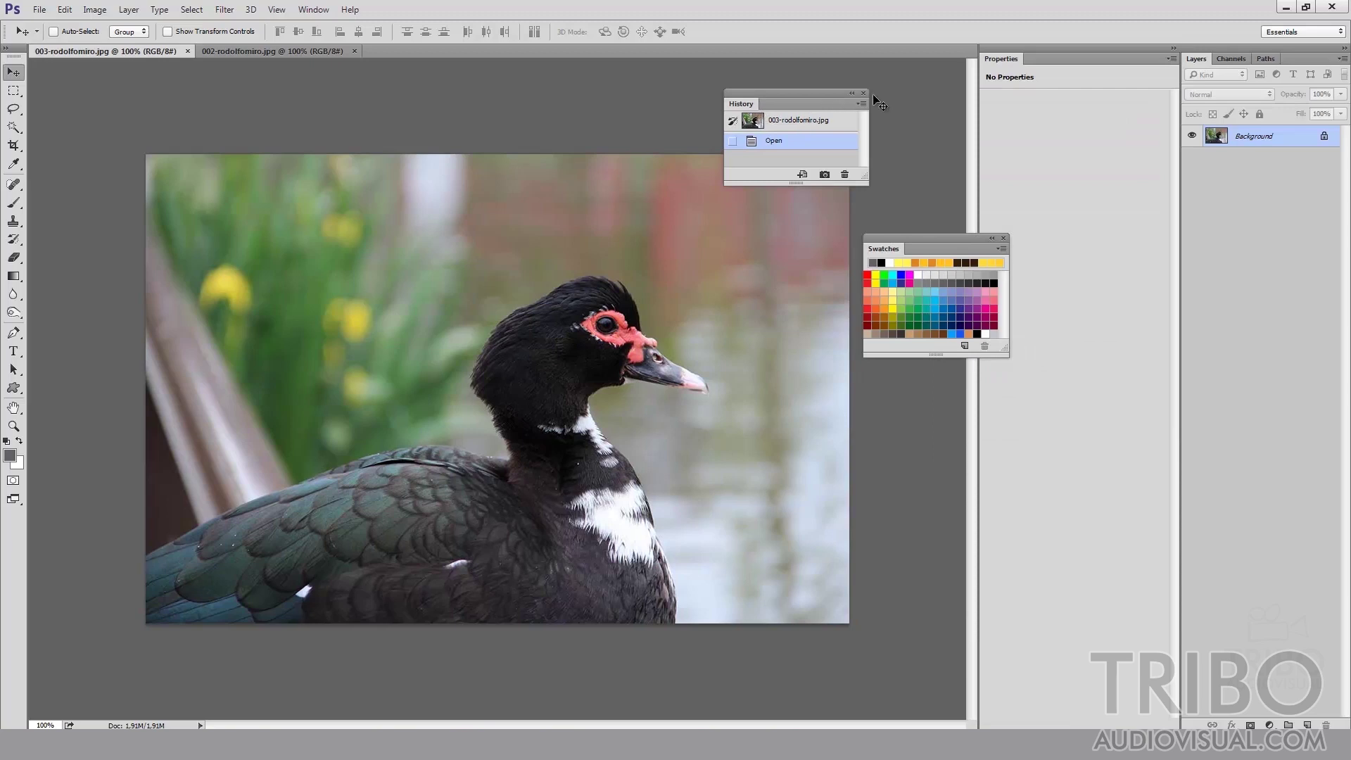
drag(1005, 61, 632, 274)
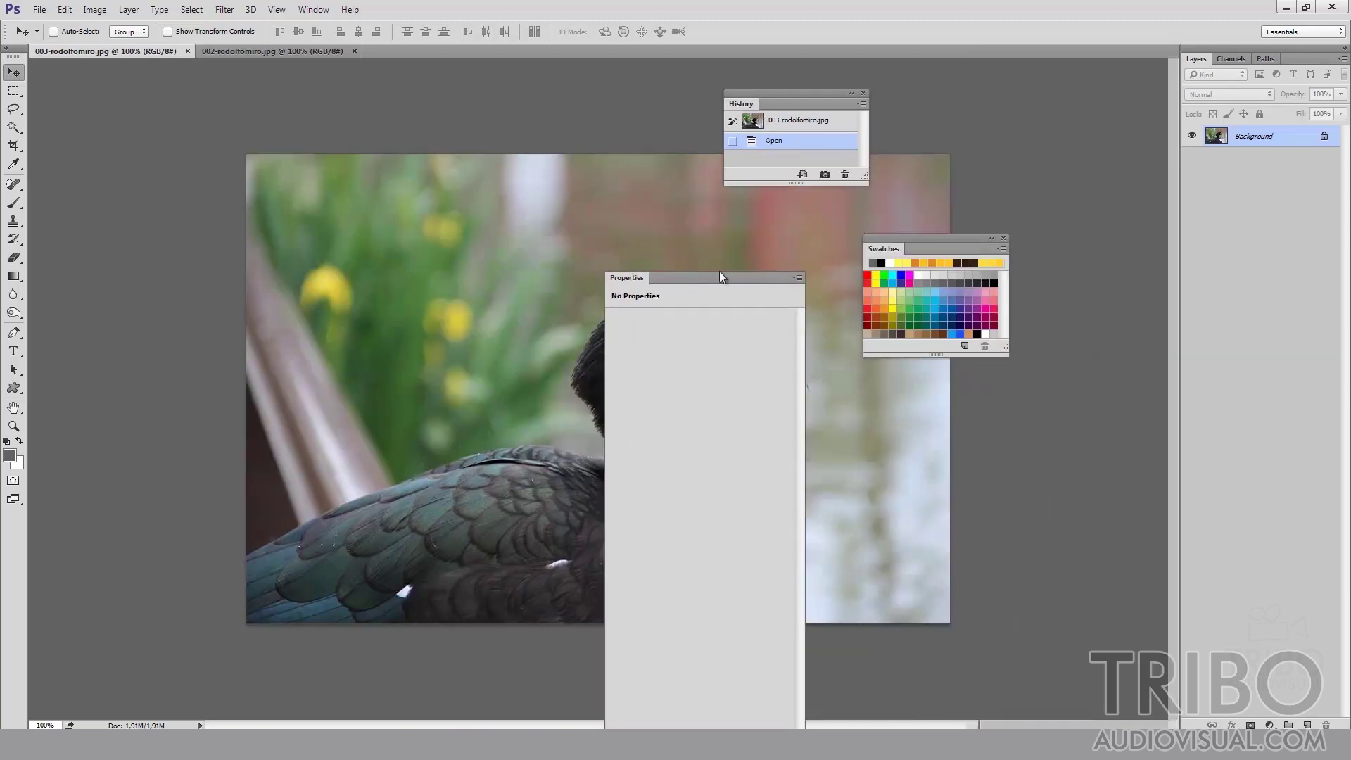
click(797, 269)
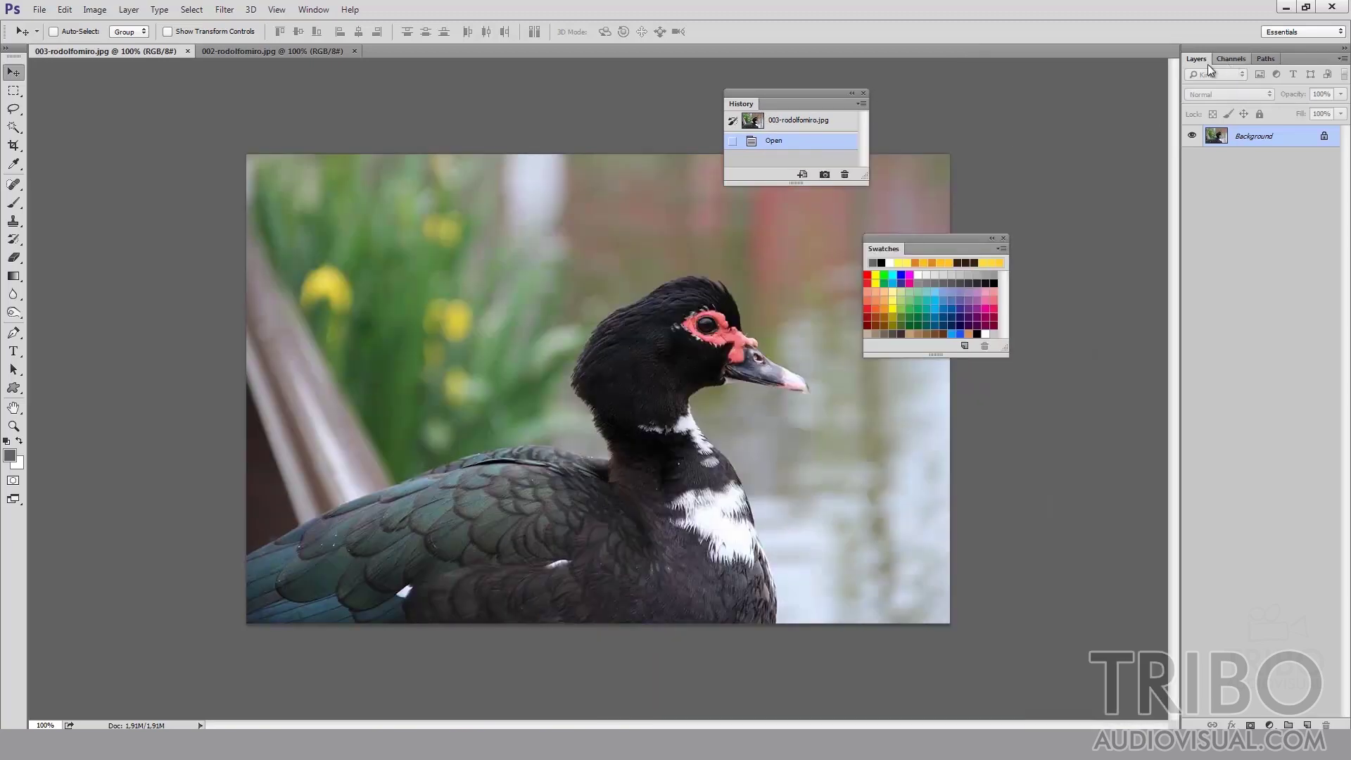
Dock Swatches above the Layers panel, then float and close the History panel
drag(746, 109, 1201, 59)
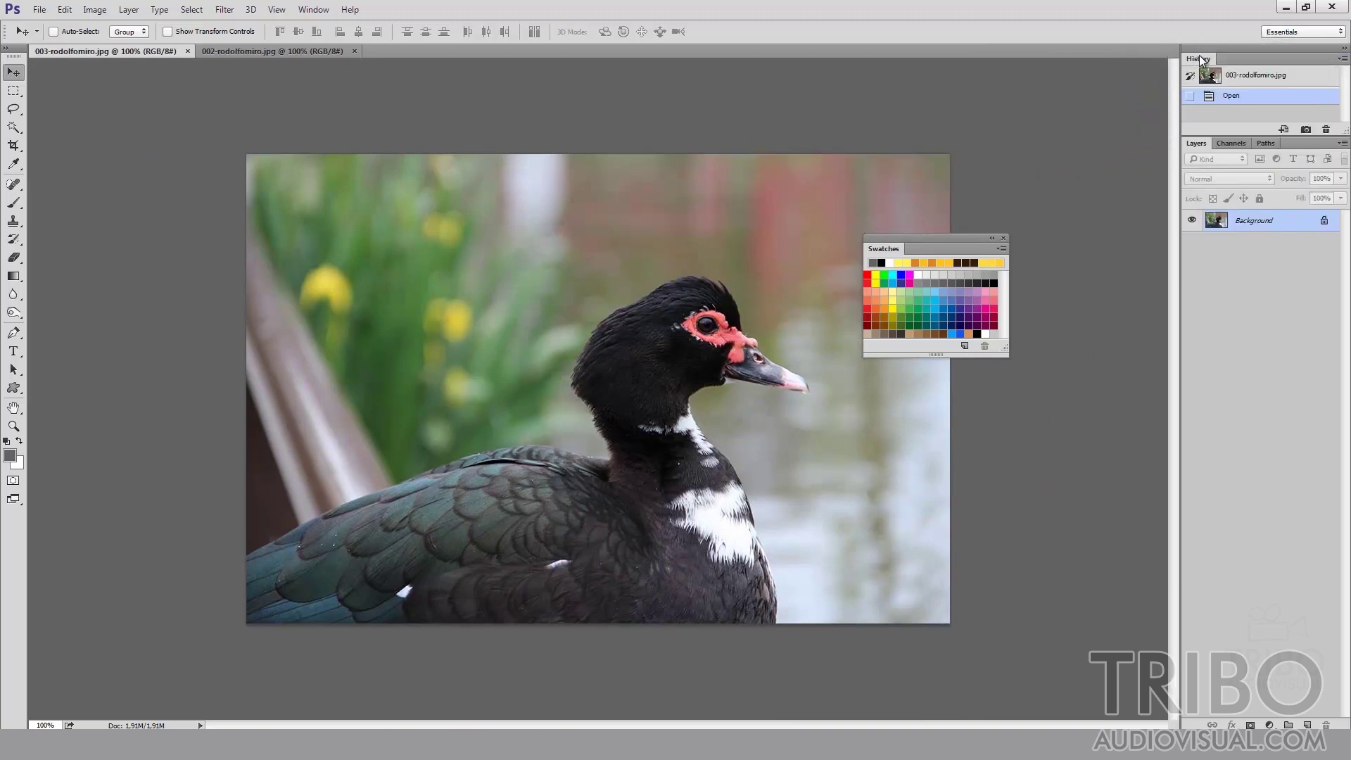
drag(883, 249, 1235, 70)
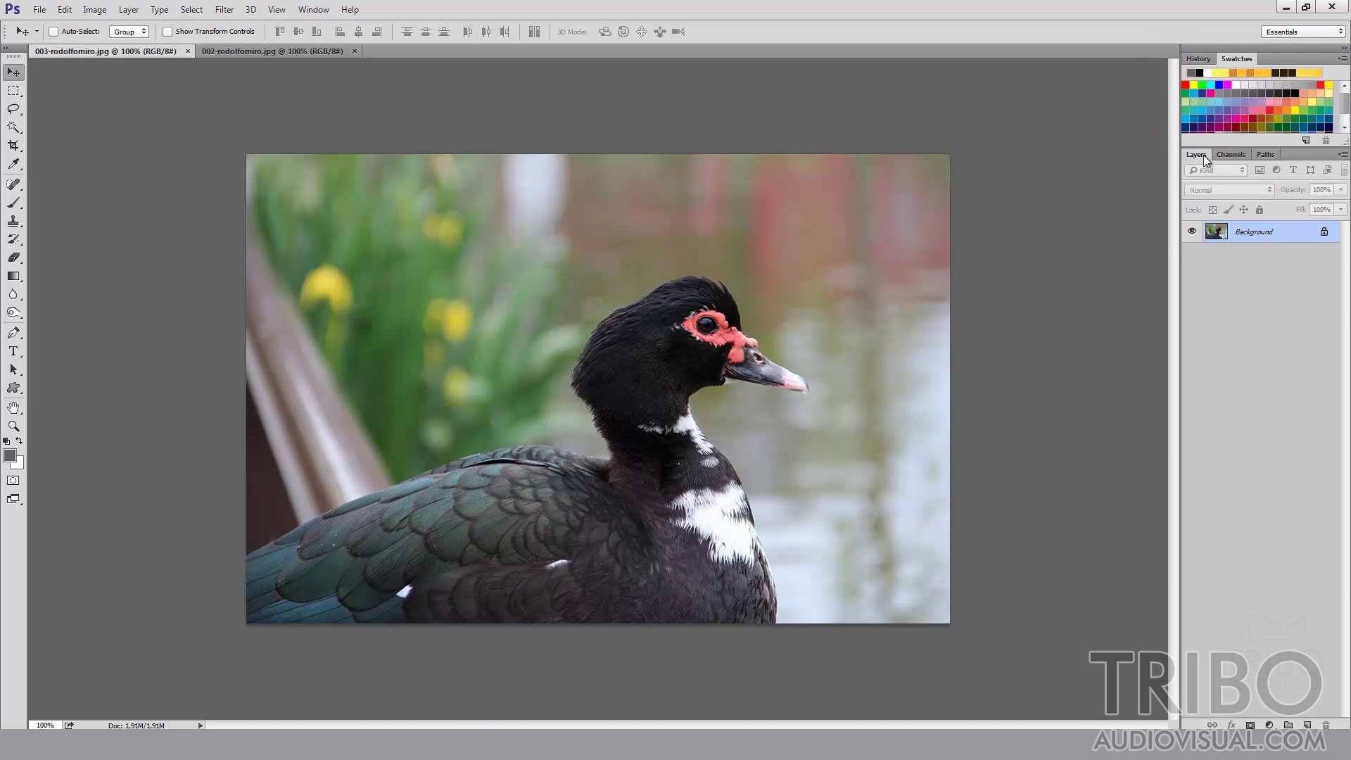
click(1199, 59)
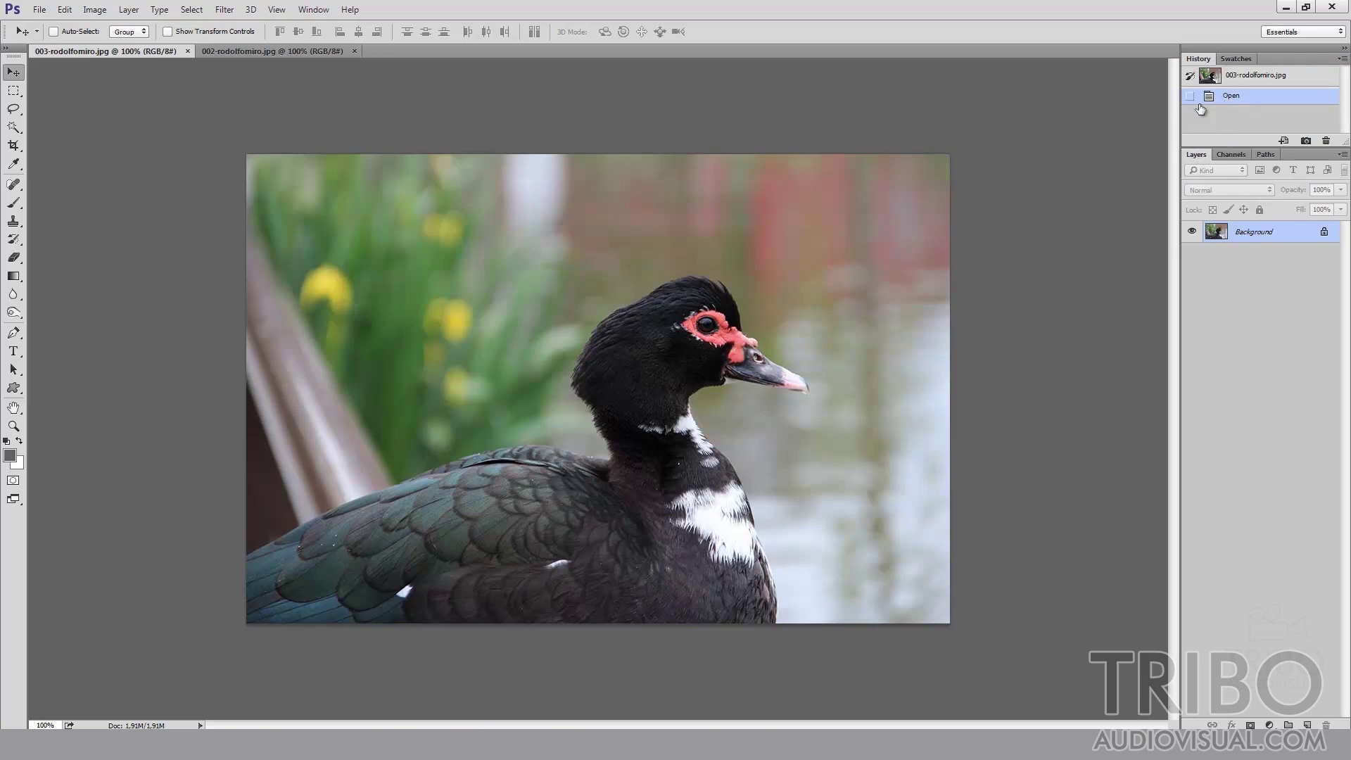
drag(1202, 60, 1016, 111)
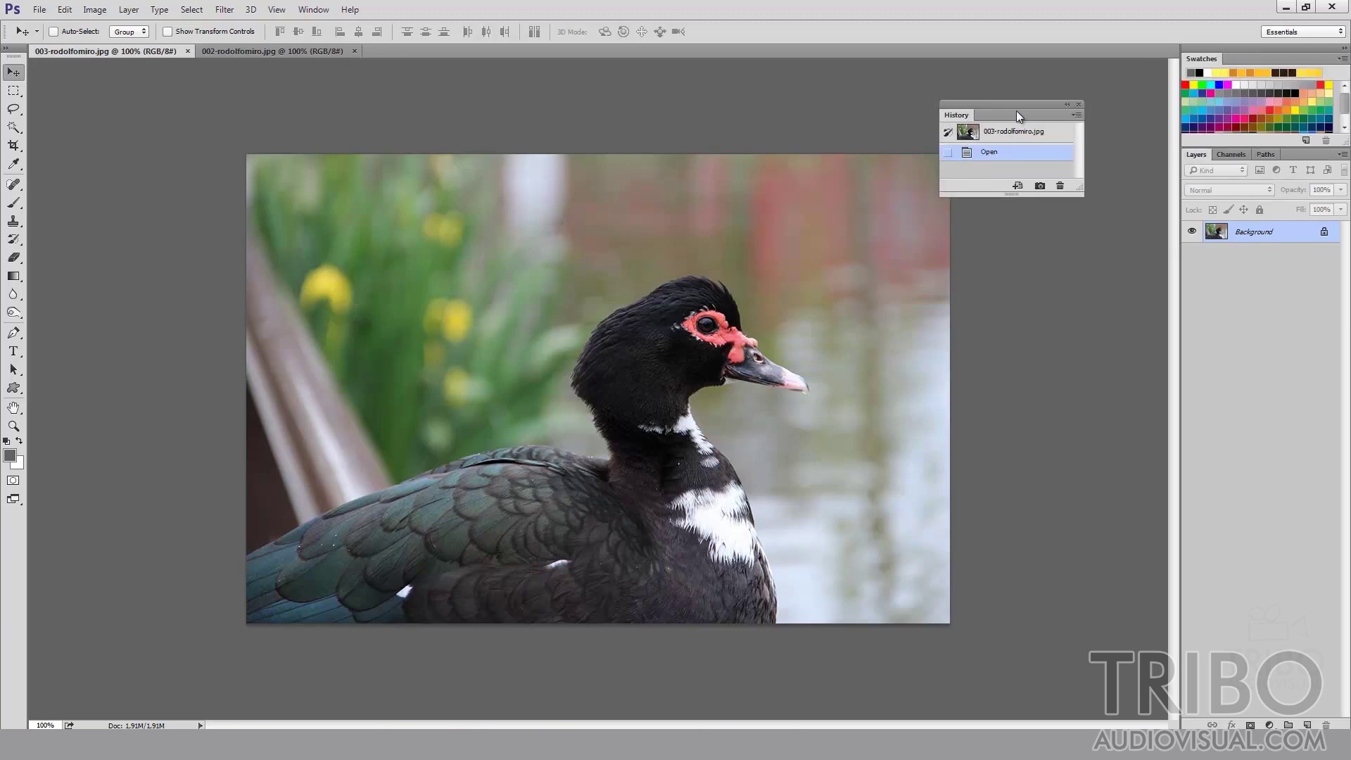
click(1080, 105)
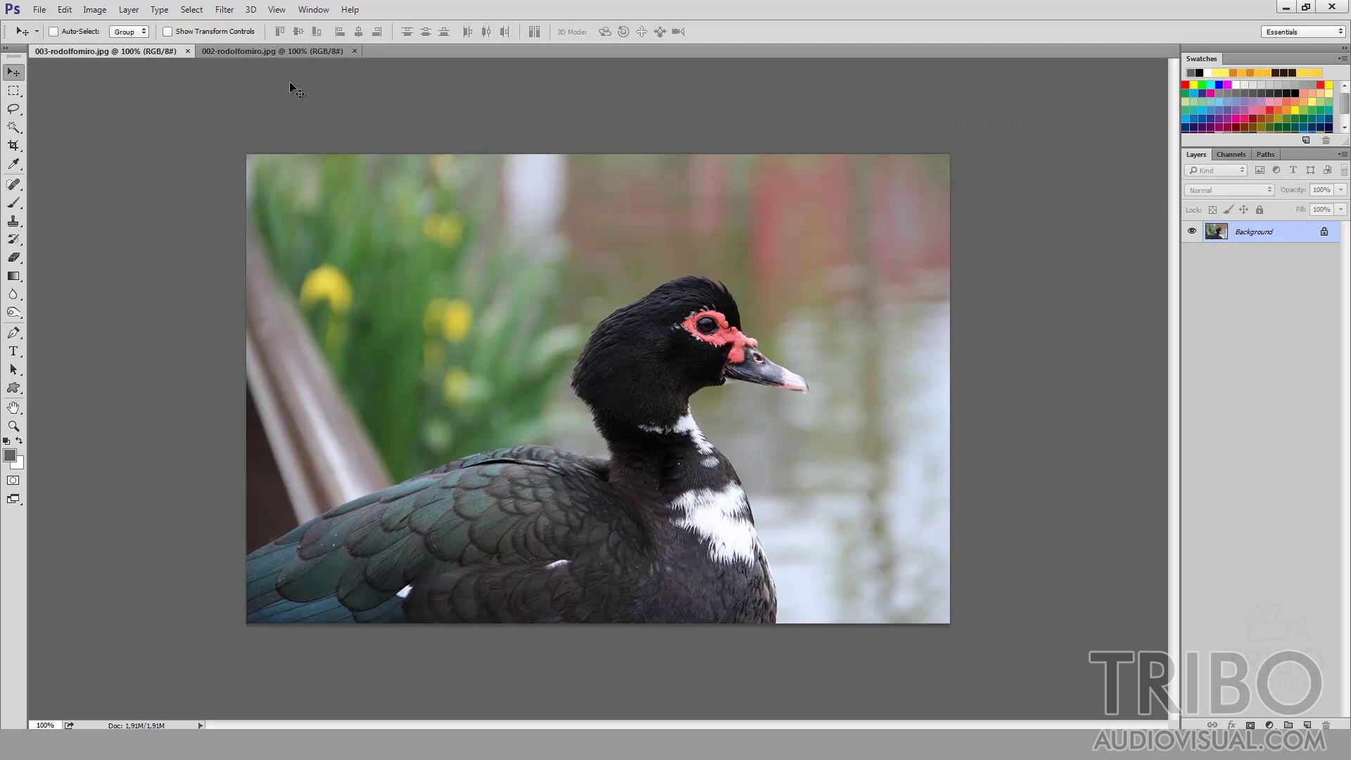
Reopen the History panel from the Window menu and open the Info panel
click(313, 9)
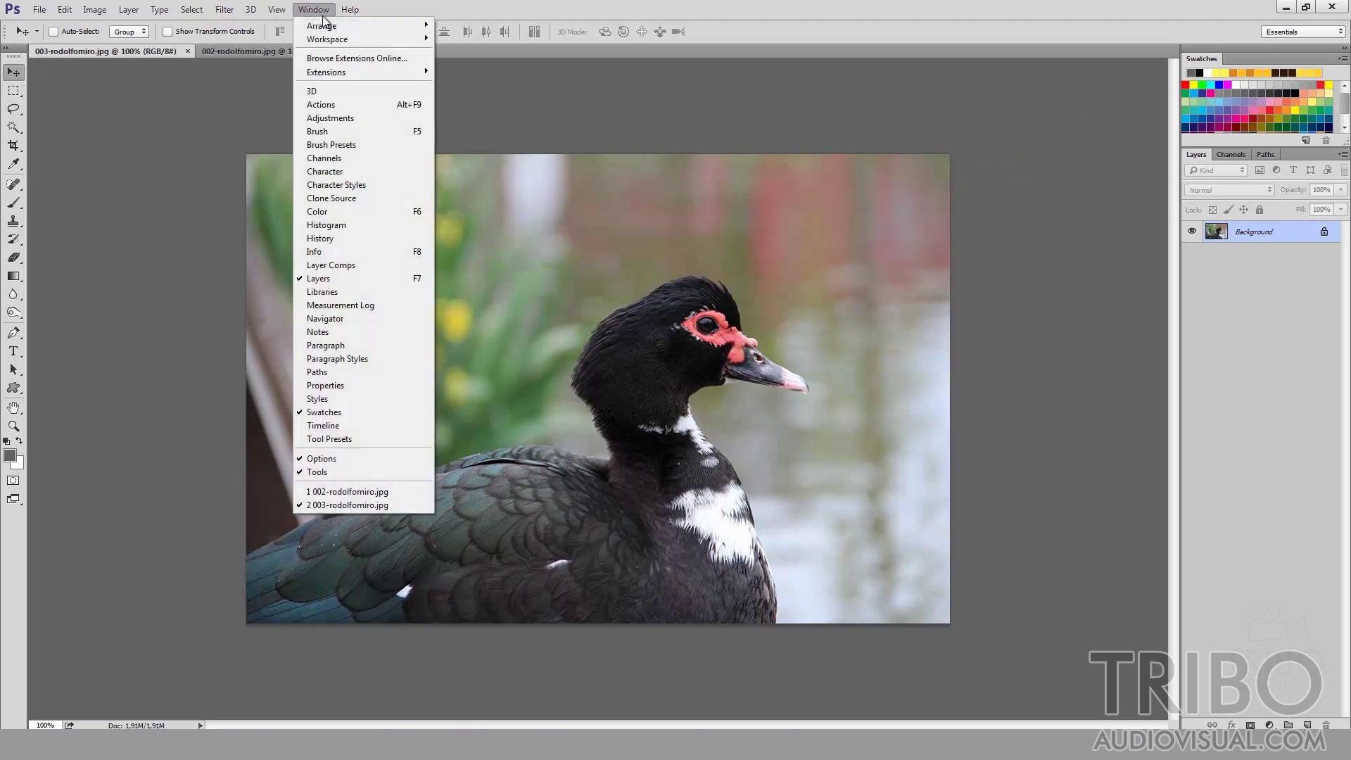
click(348, 239)
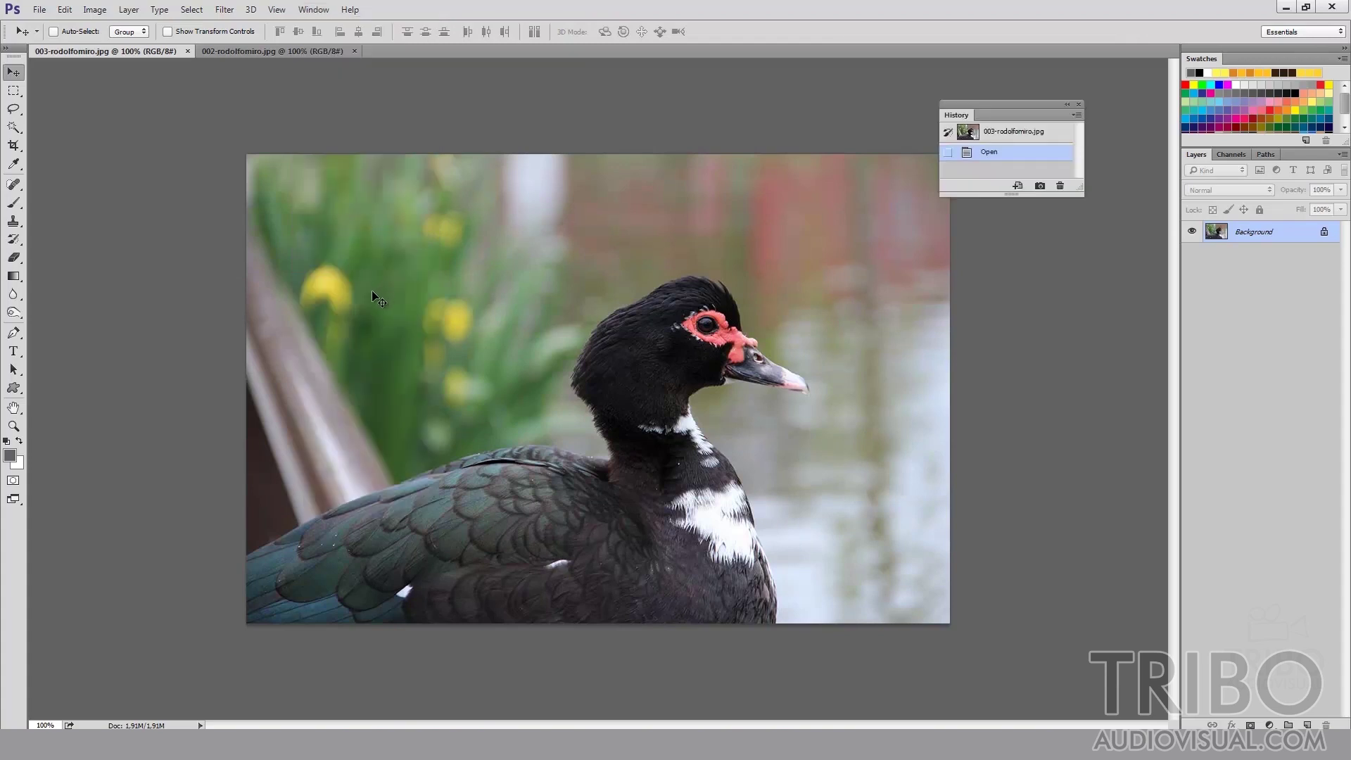
click(314, 10)
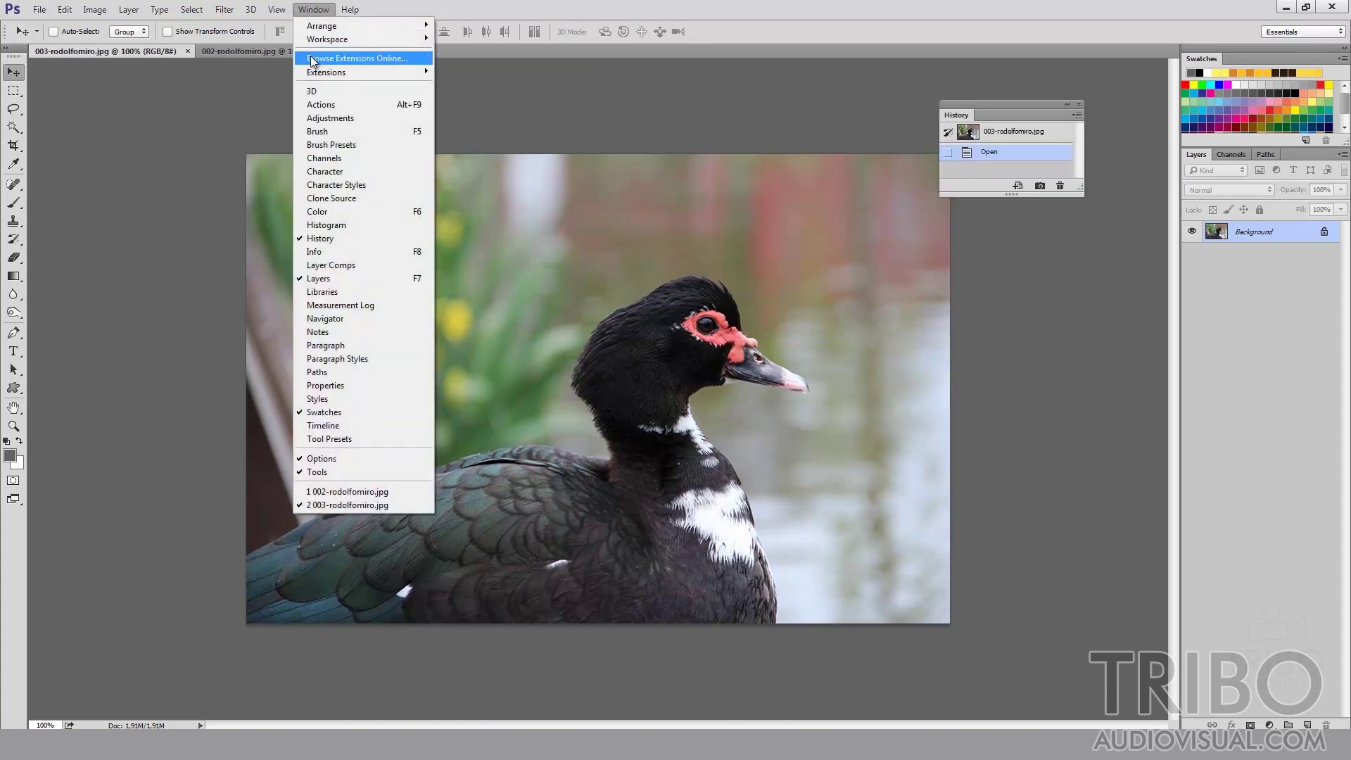
click(331, 253)
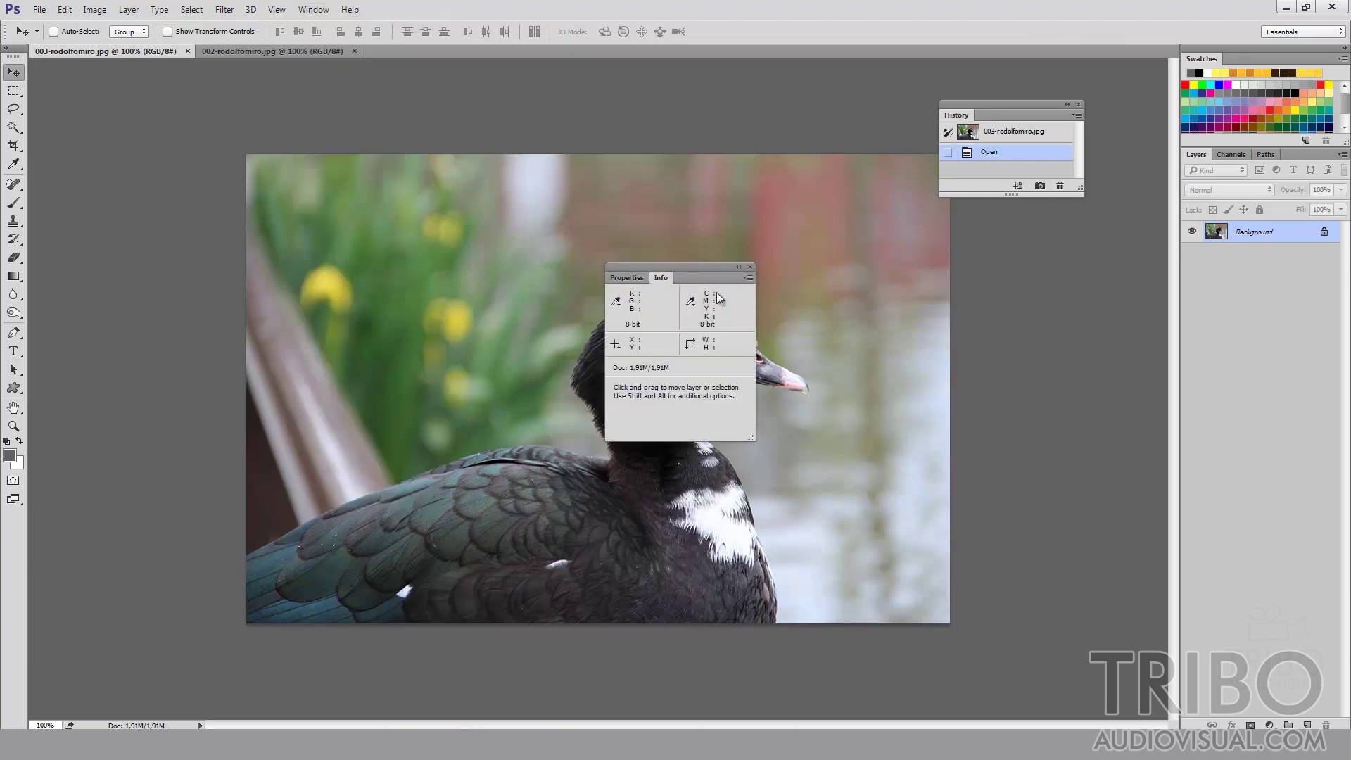
Close the Info panel and dock History as a tab beside Swatches
click(750, 267)
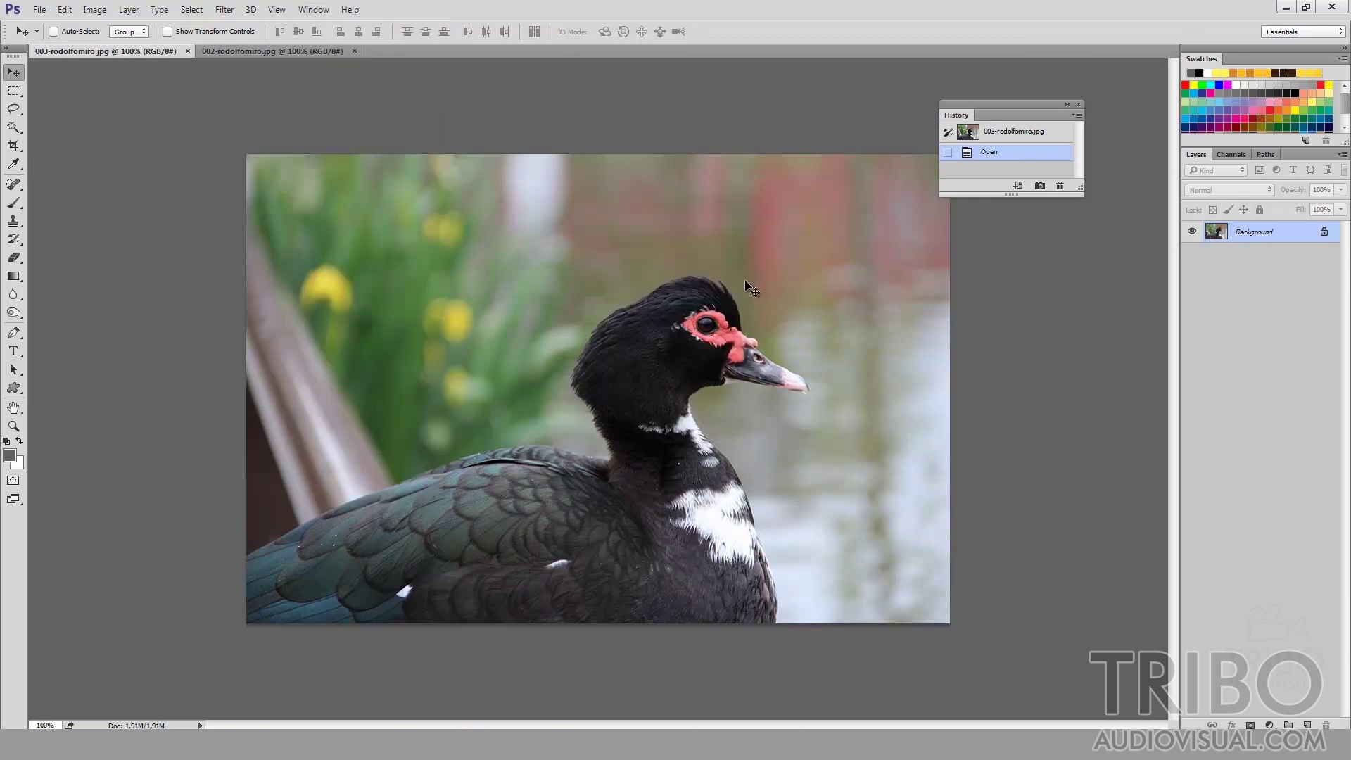
click(313, 9)
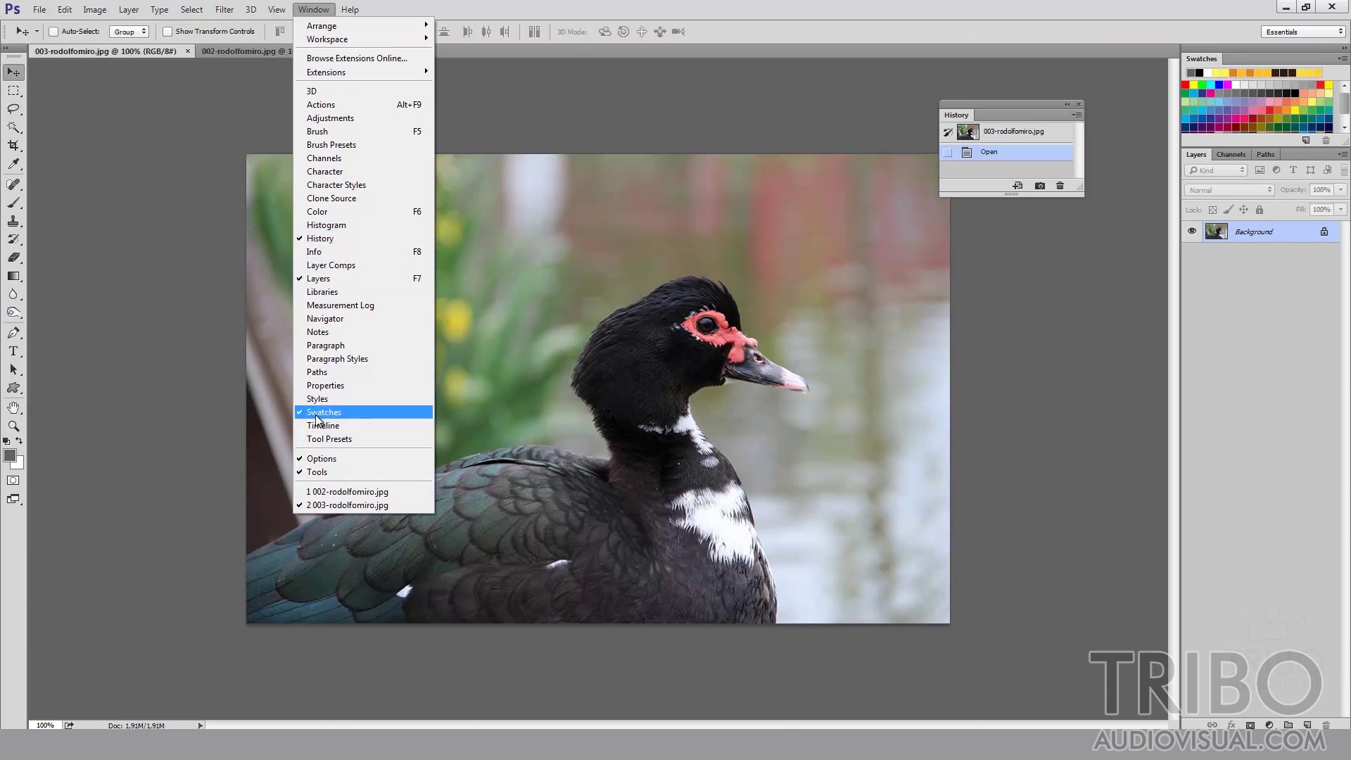
drag(956, 114, 1196, 58)
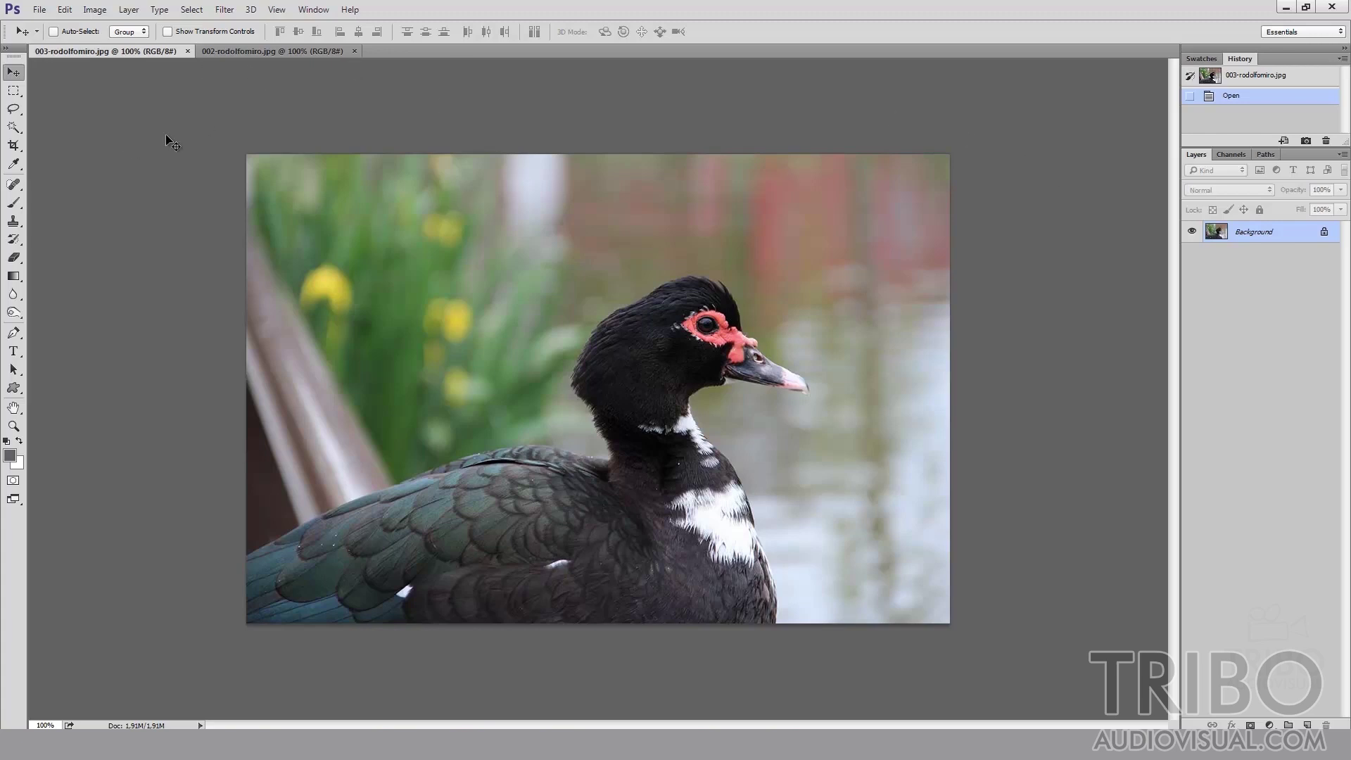
Toggle the toolbox between one and two columns, leaving it in two columns
click(4, 49)
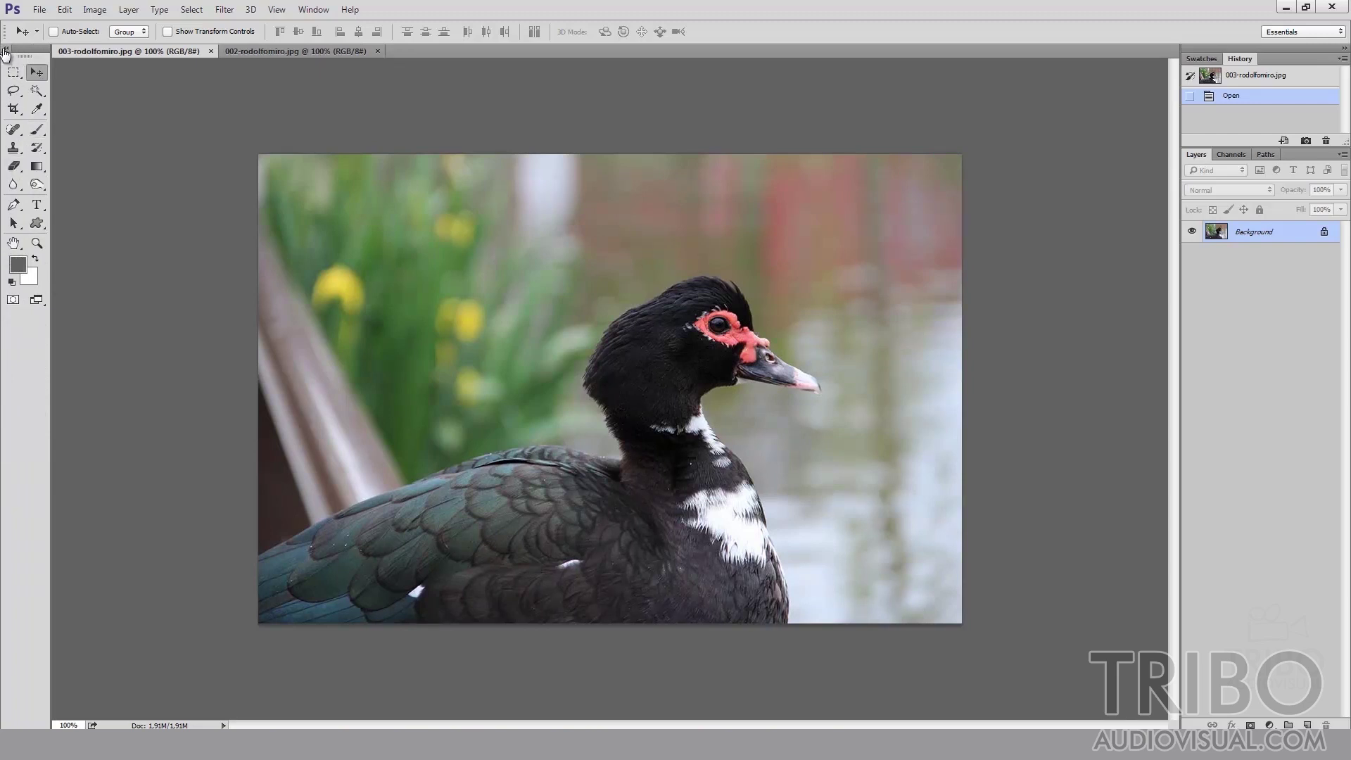
click(5, 49)
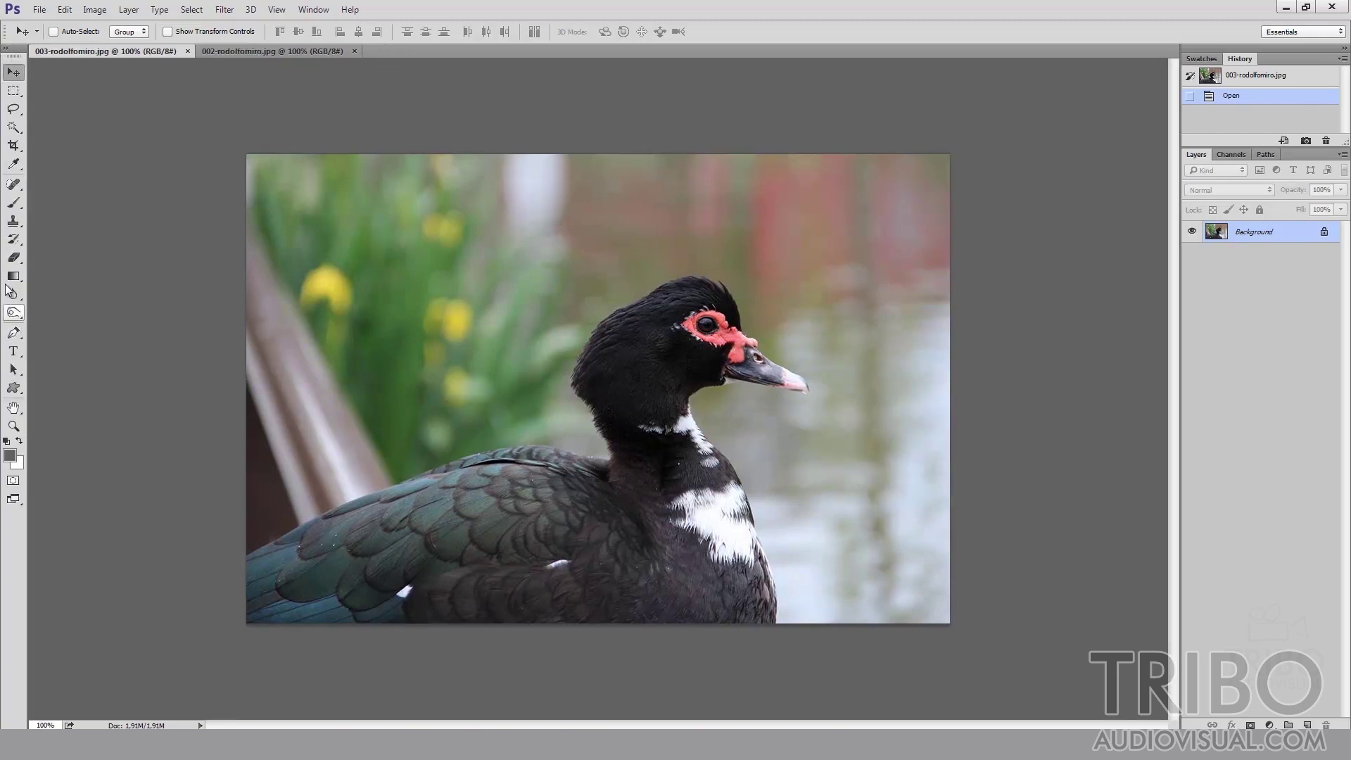
click(7, 49)
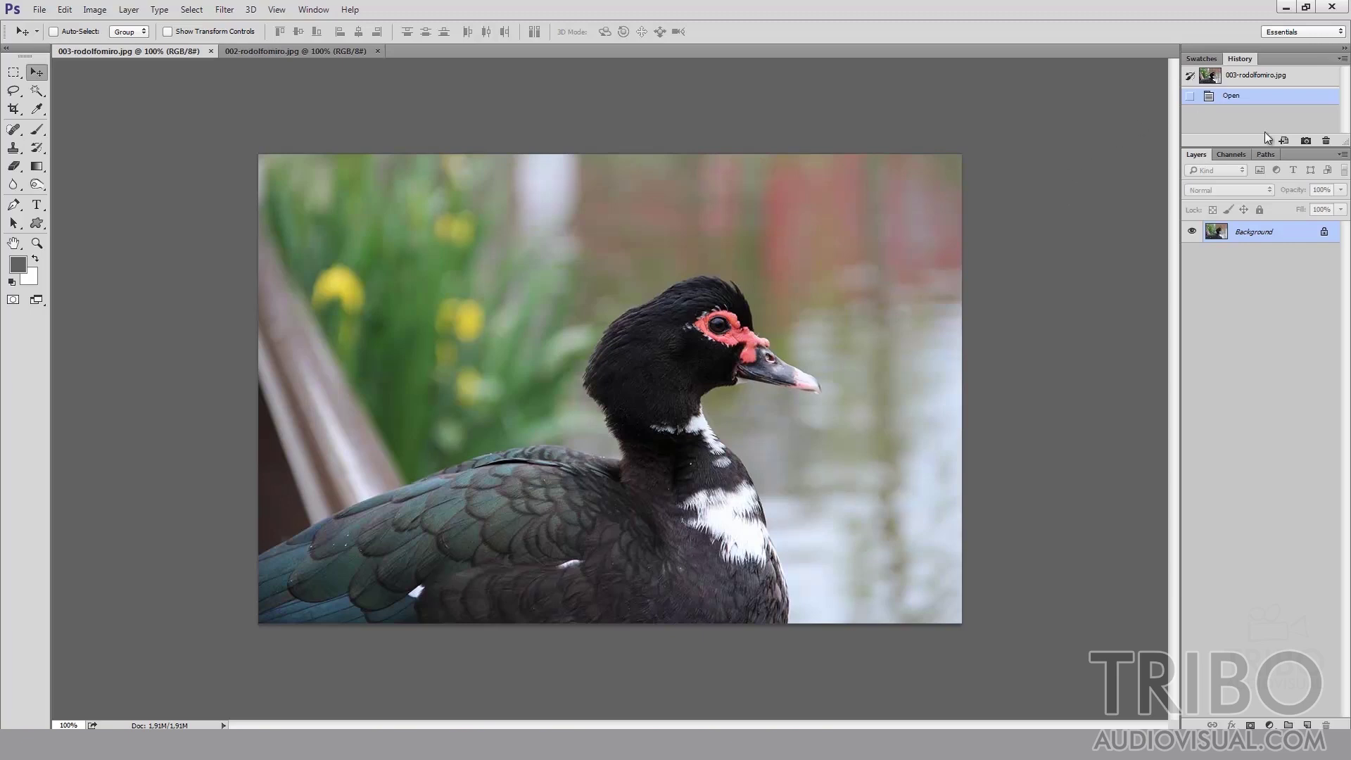
Show the Paragraph panel, then close it and the Character panel group via their flyout menus
click(314, 13)
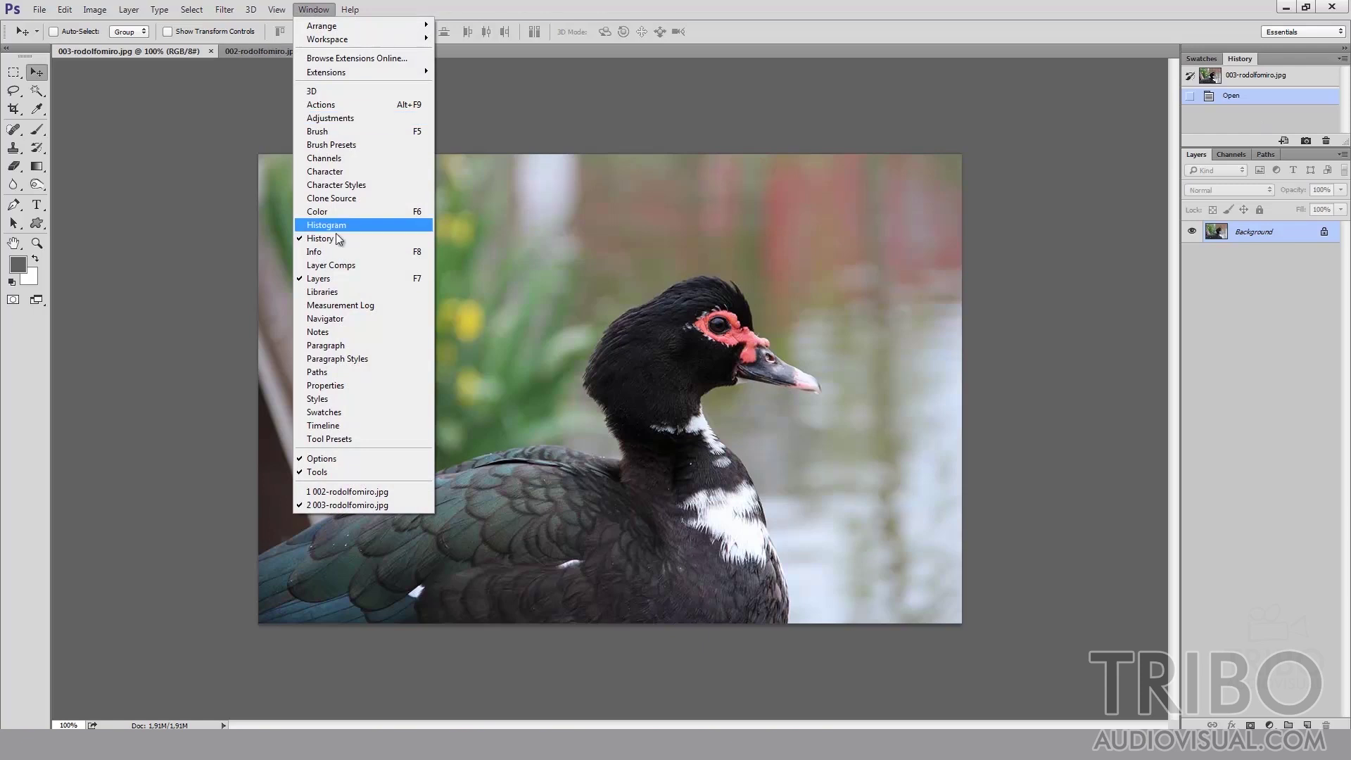
click(344, 345)
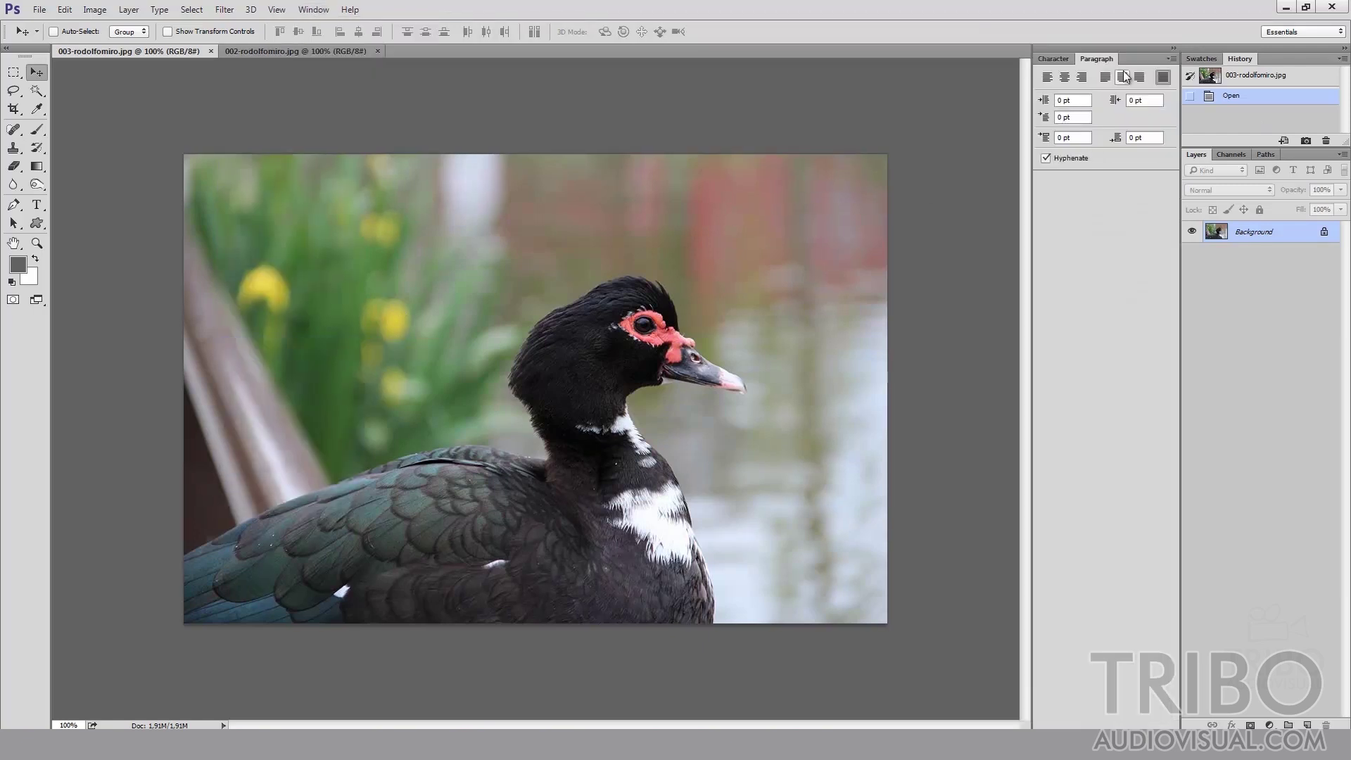
click(1171, 59)
click(1172, 59)
click(1194, 173)
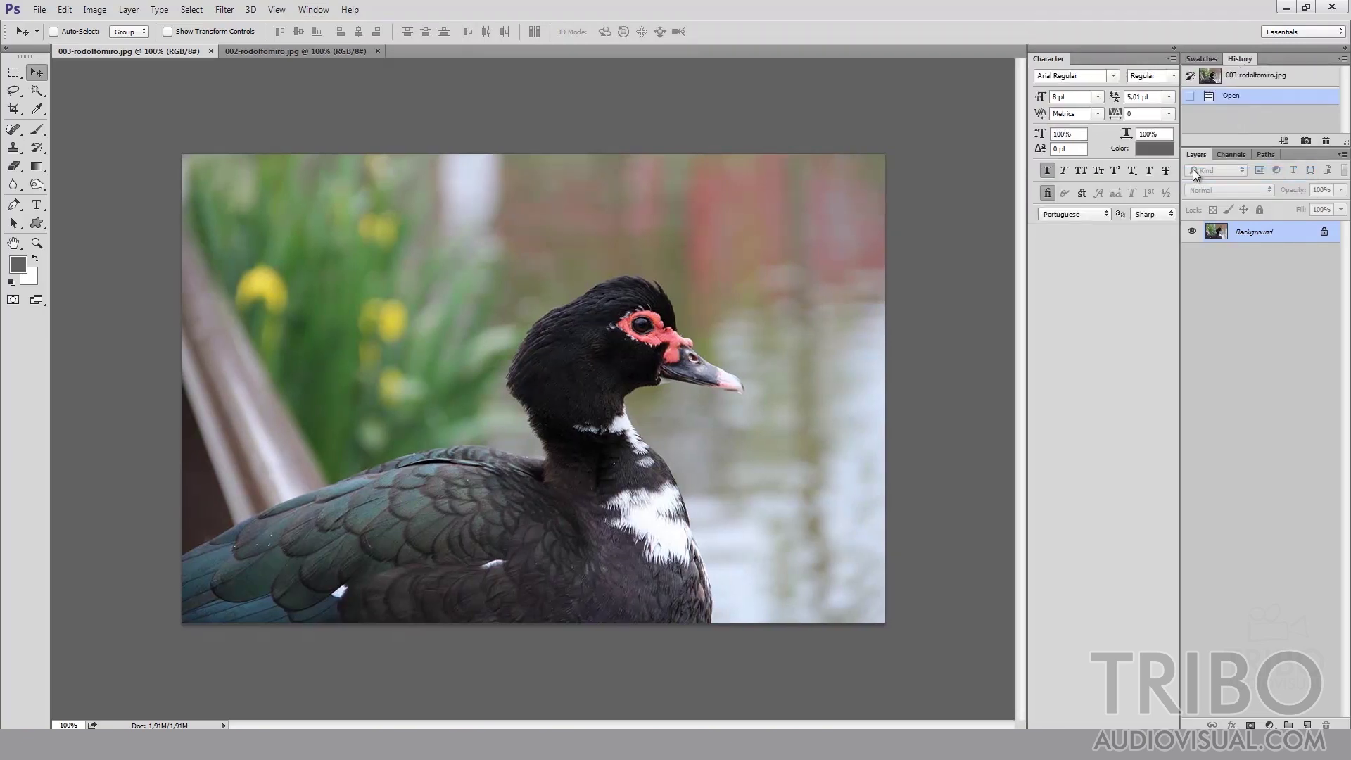
click(1171, 60)
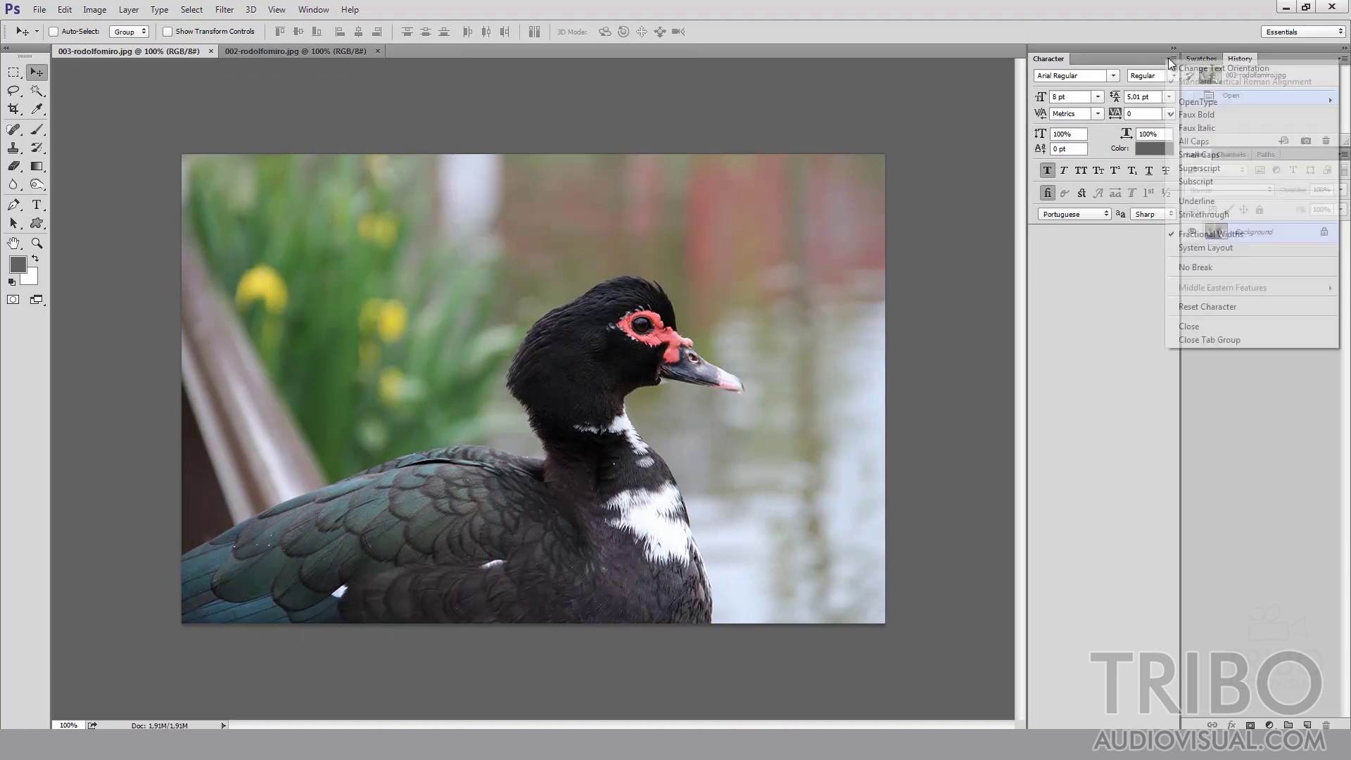
click(1210, 340)
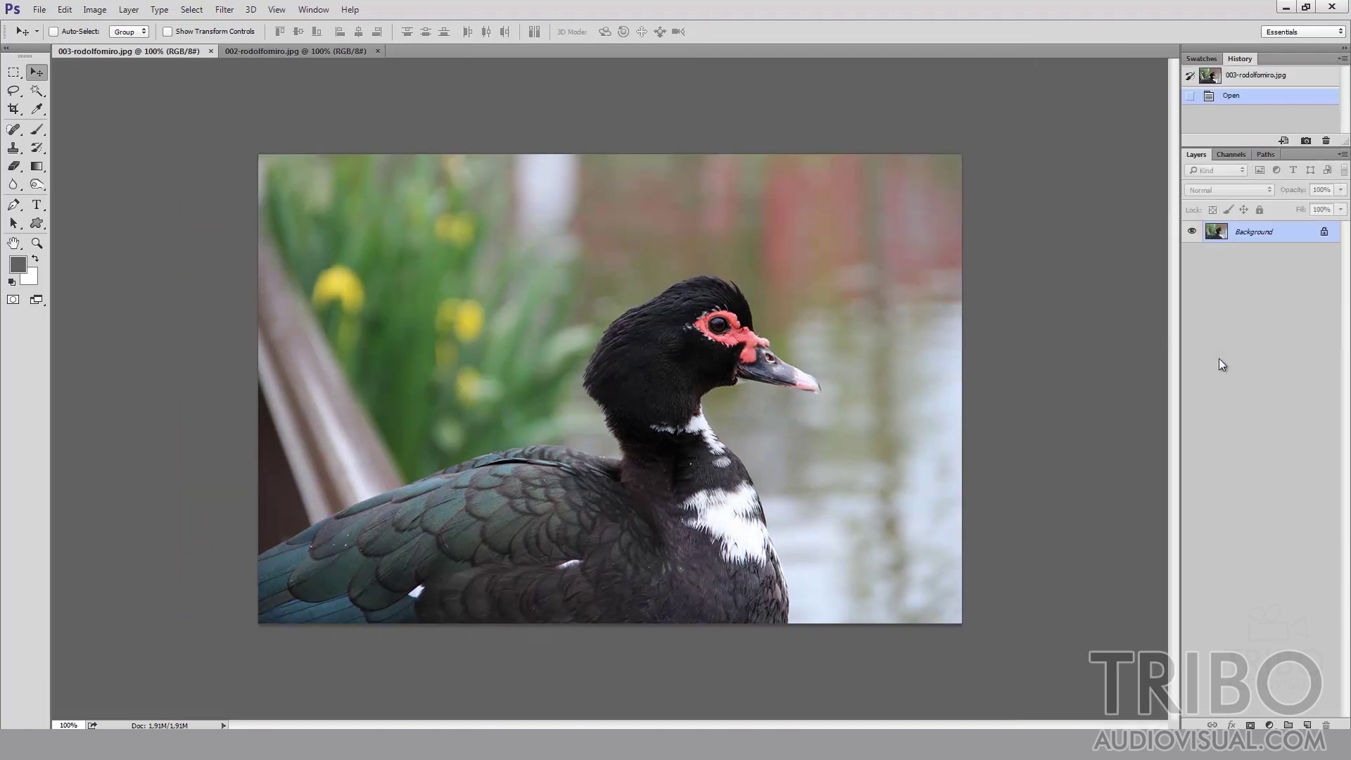
click(313, 9)
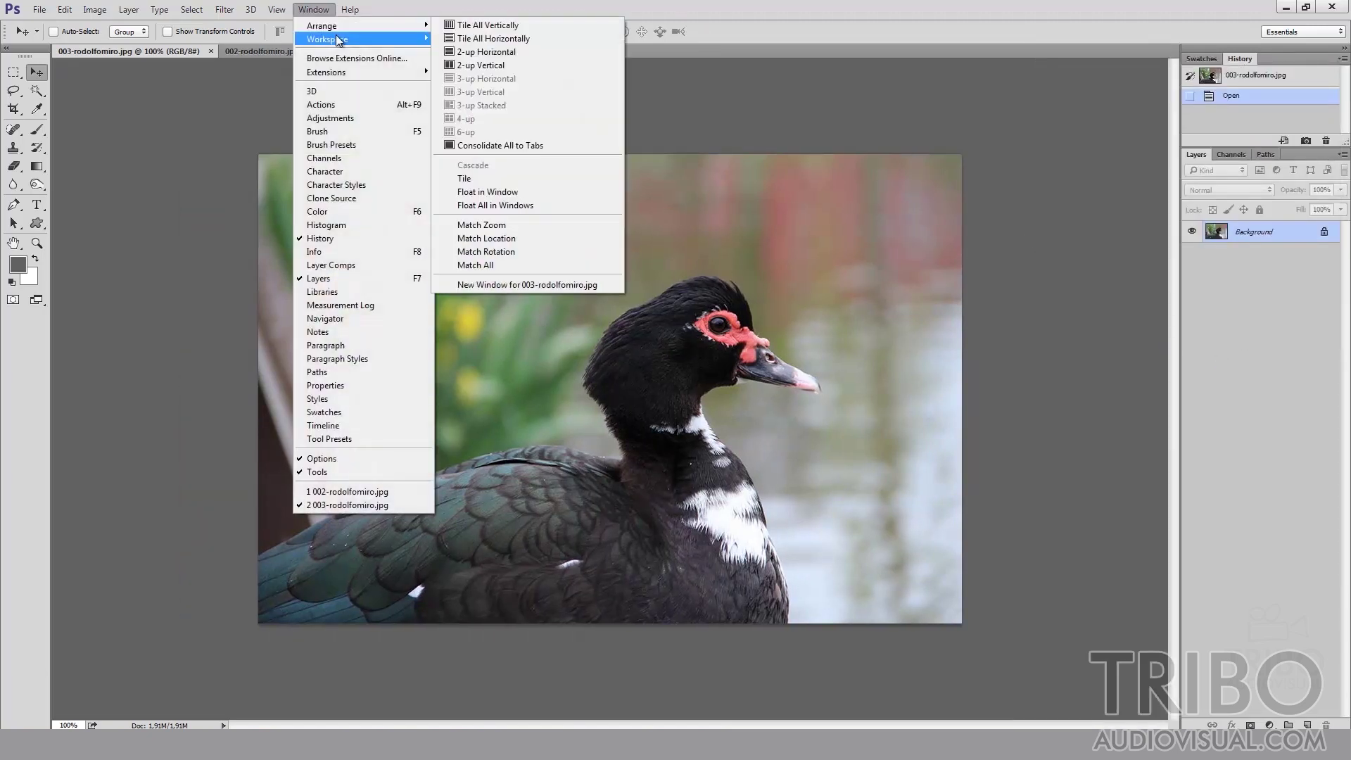
mouse_move(327, 39)
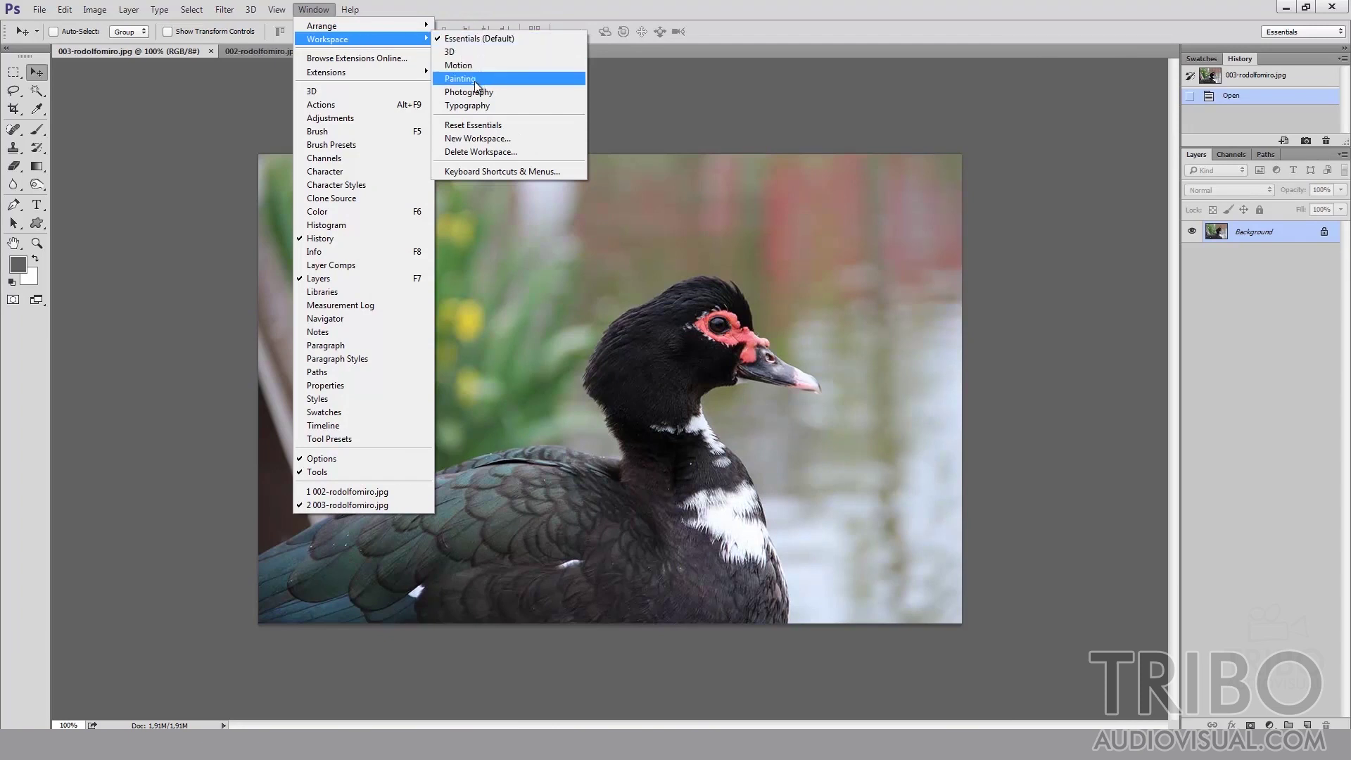
Switch to the Painting workspace and zoom the Navigator to about 406% on the duck's head
click(464, 78)
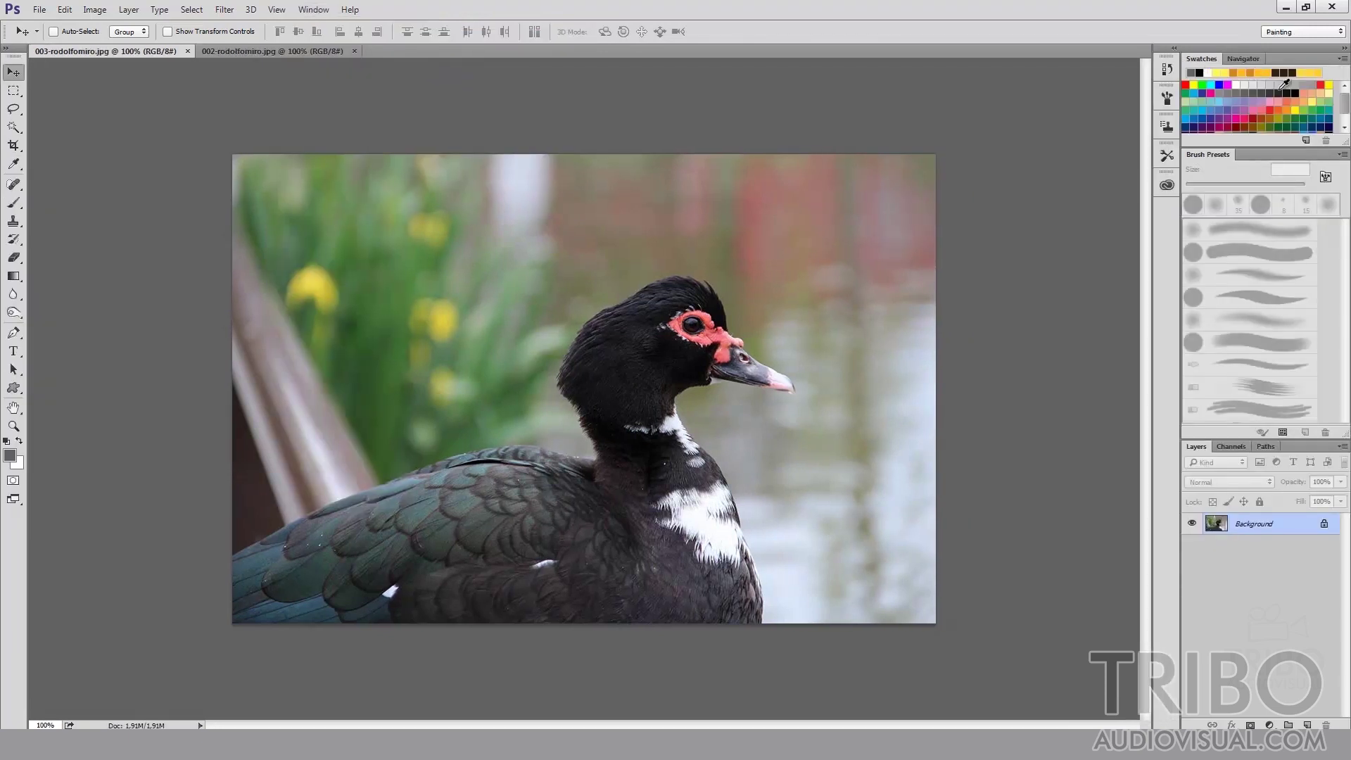
click(1243, 62)
click(1254, 62)
drag(1289, 143, 1293, 141)
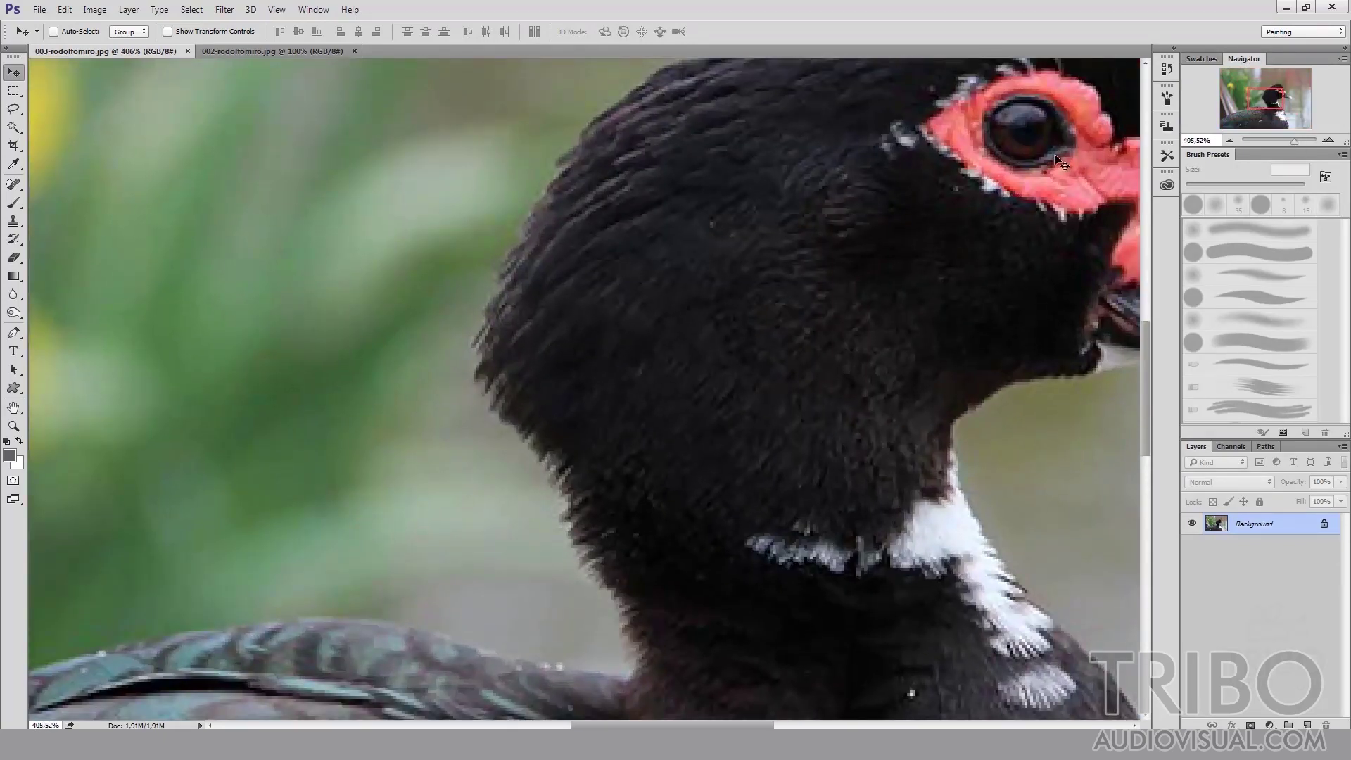
mouse_move(1263, 95)
mouse_down()
mouse_move(1244, 95)
mouse_move(1268, 85)
mouse_move(1281, 104)
mouse_move(1275, 92)
mouse_up()
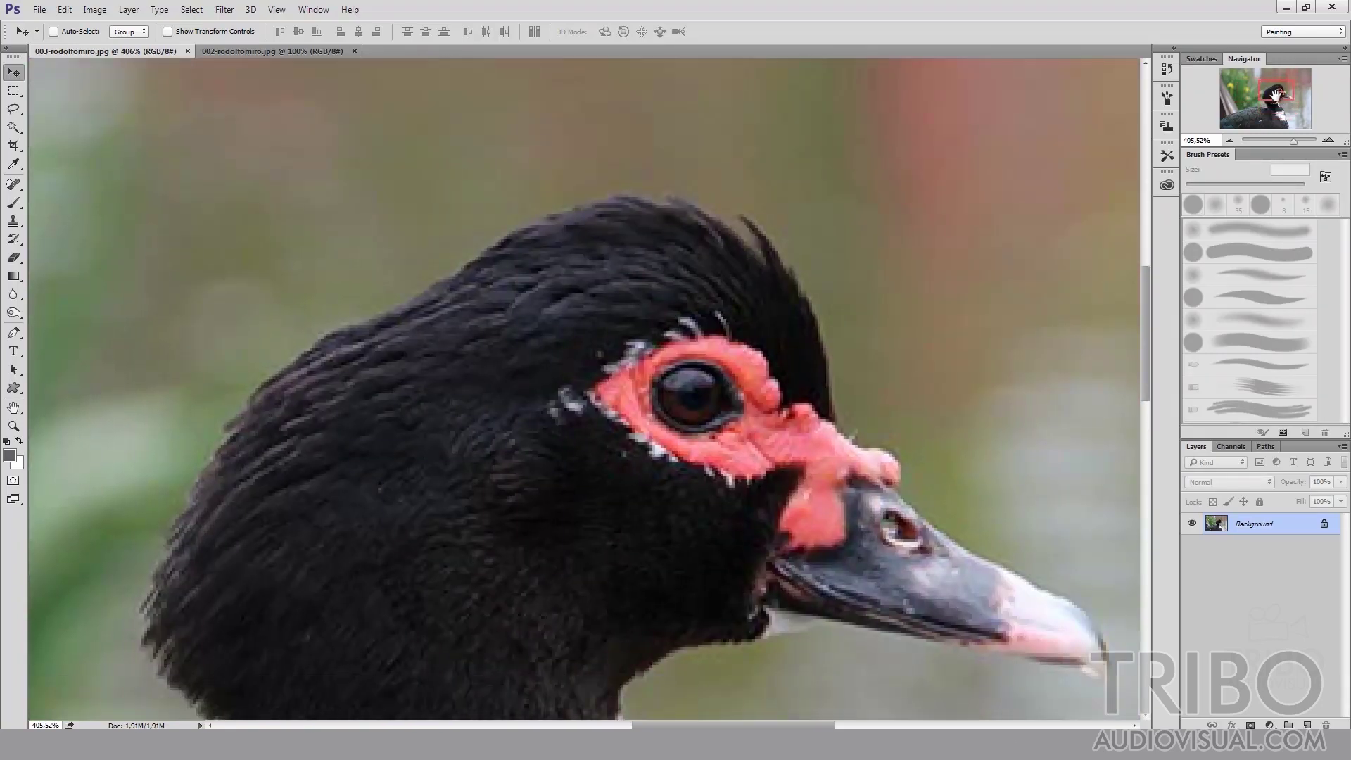
Close the Swatches and Navigator panel group, leaving Brush Presets and Layers
click(1207, 60)
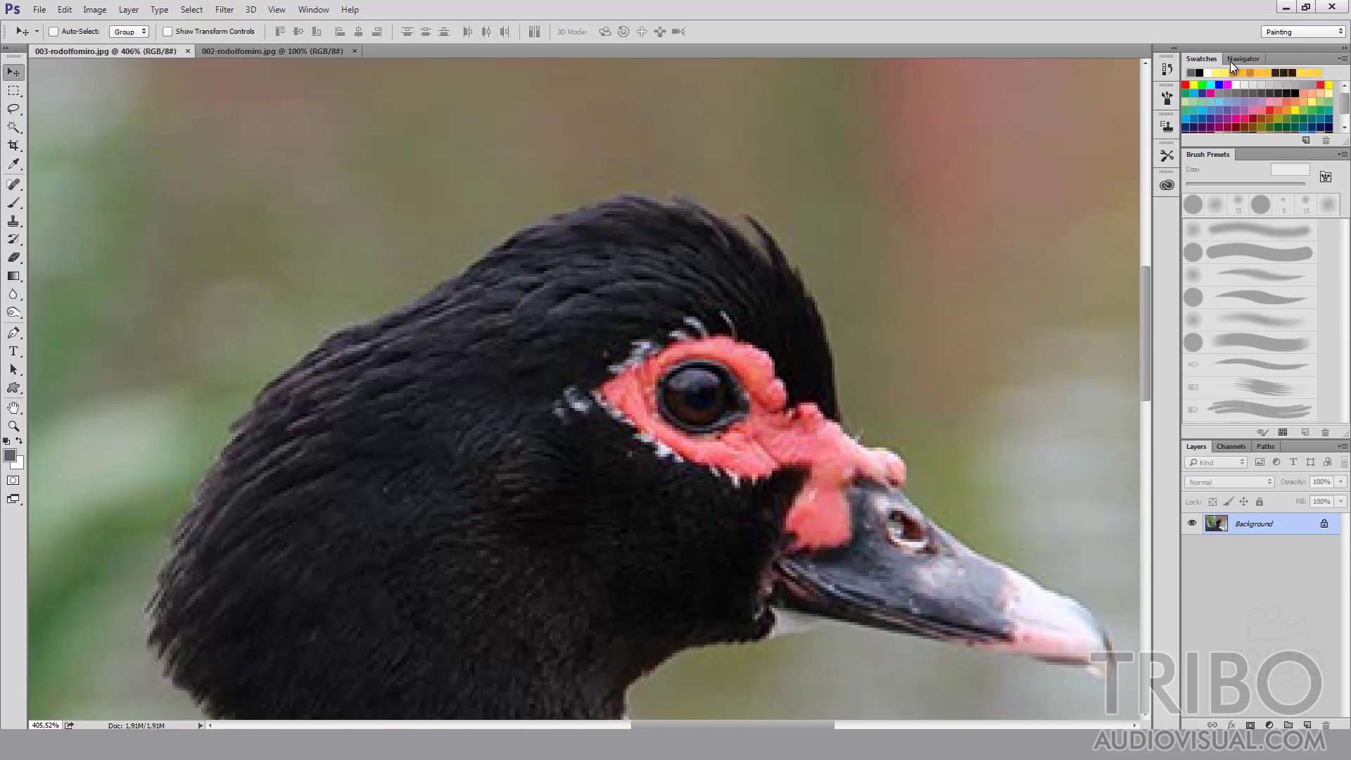
click(1342, 59)
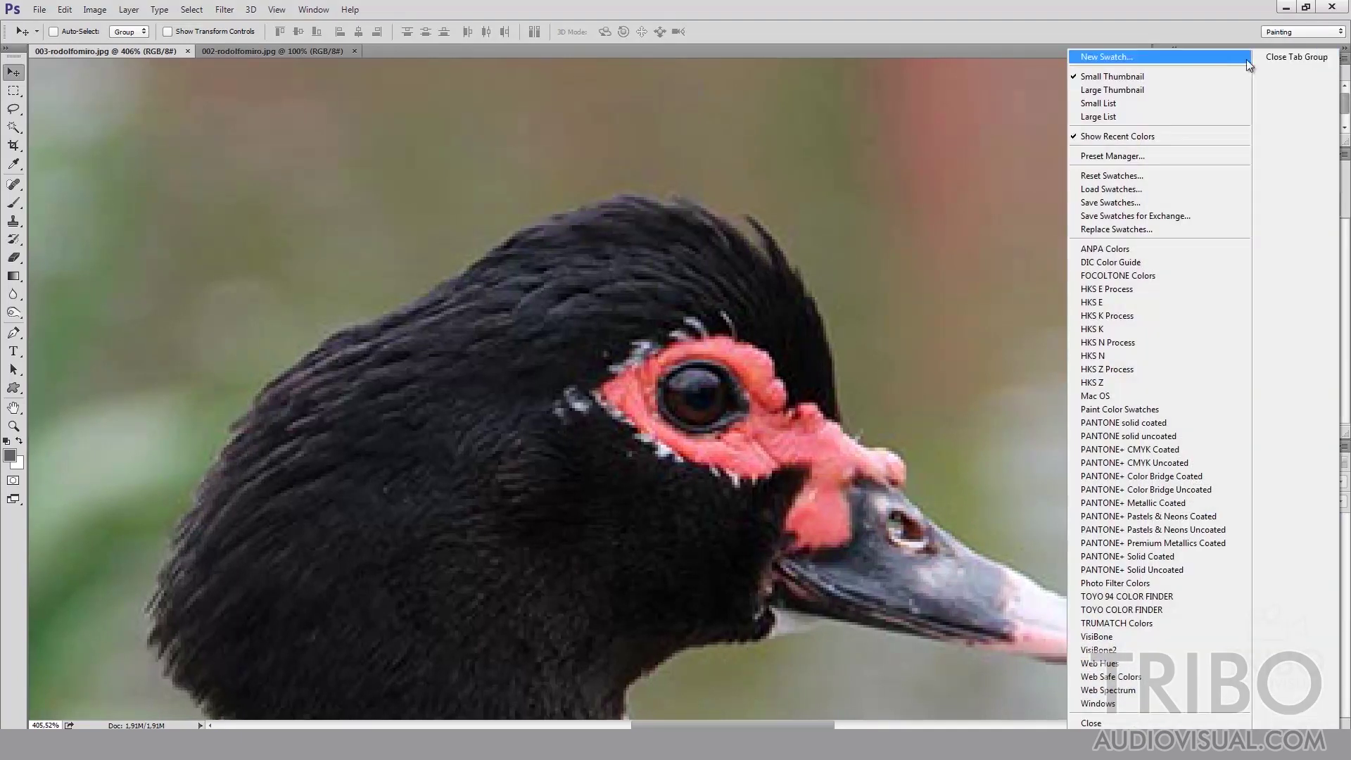
click(1303, 58)
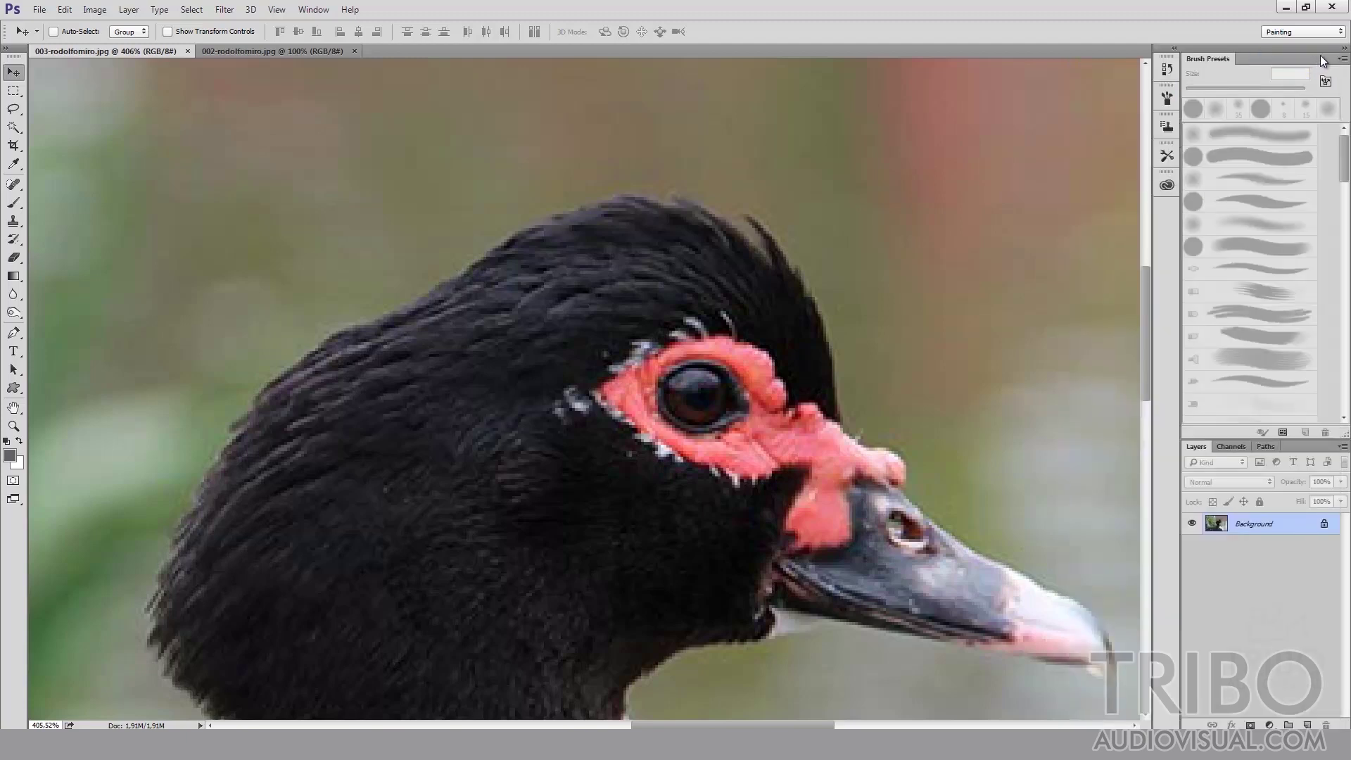
click(313, 9)
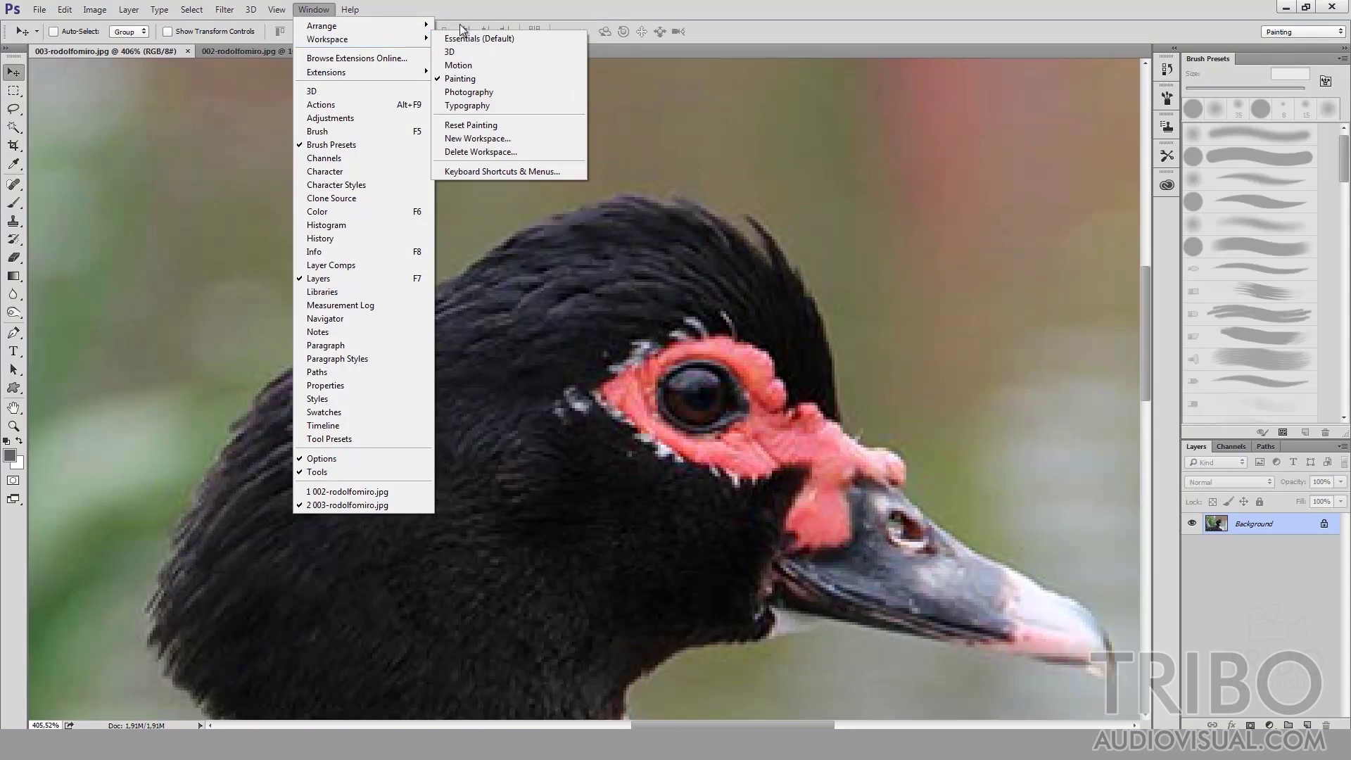
mouse_move(327, 39)
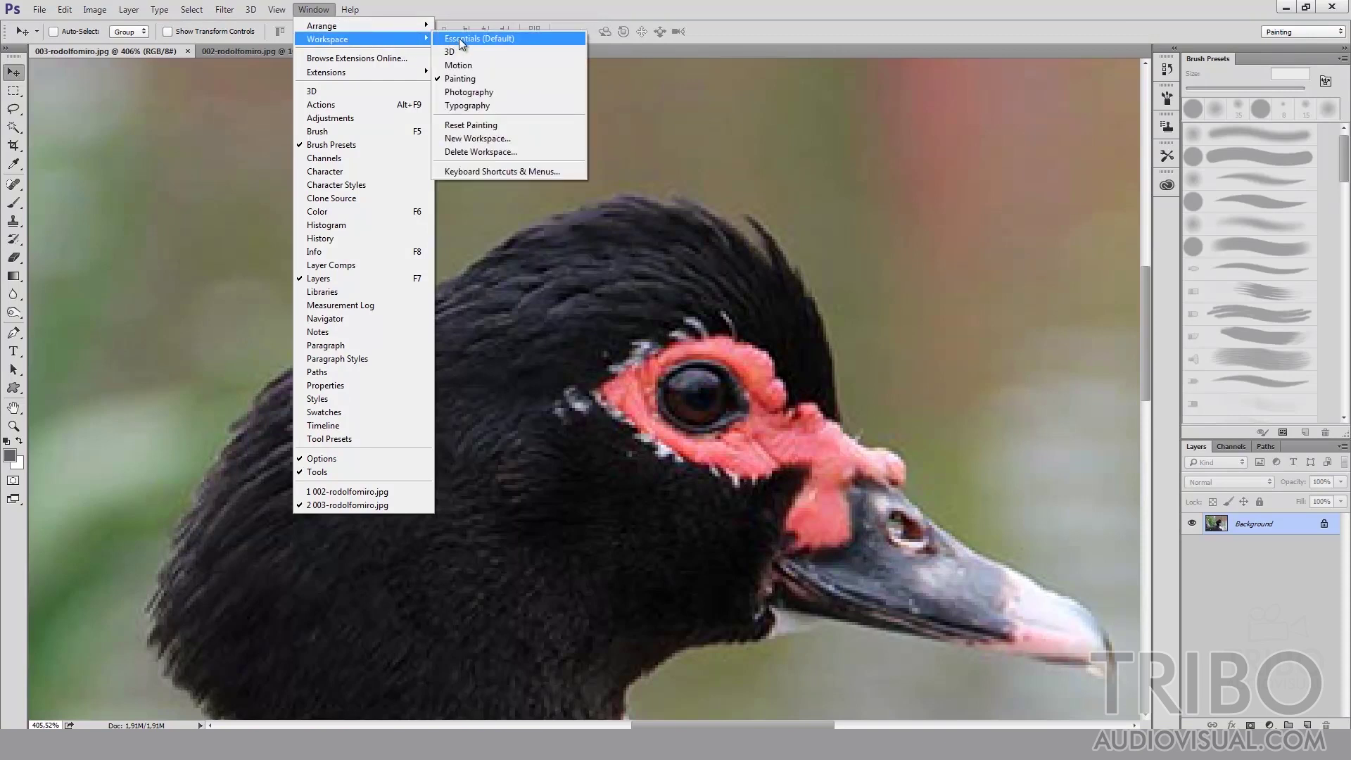
Switch back to Essentials and save the layout as the new workspace 'rodolfo w1'
click(462, 35)
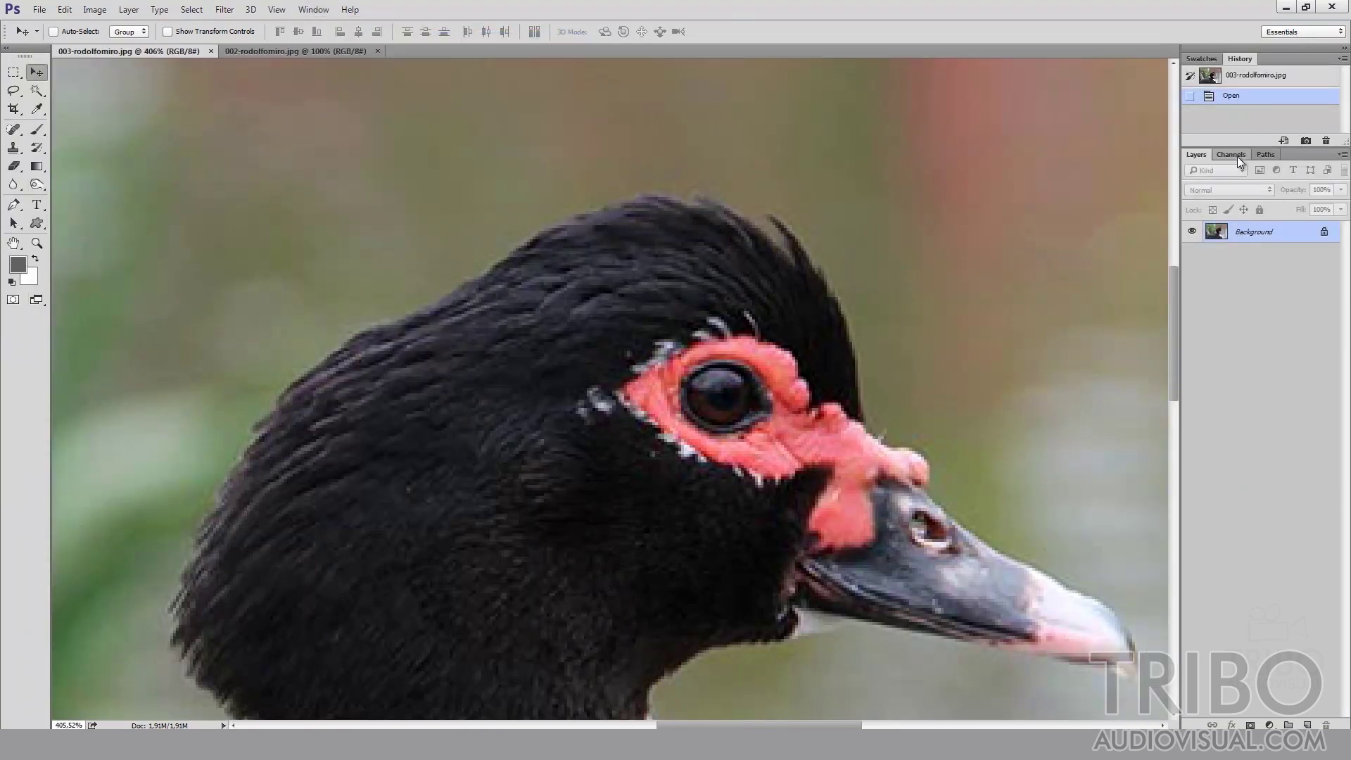
click(314, 9)
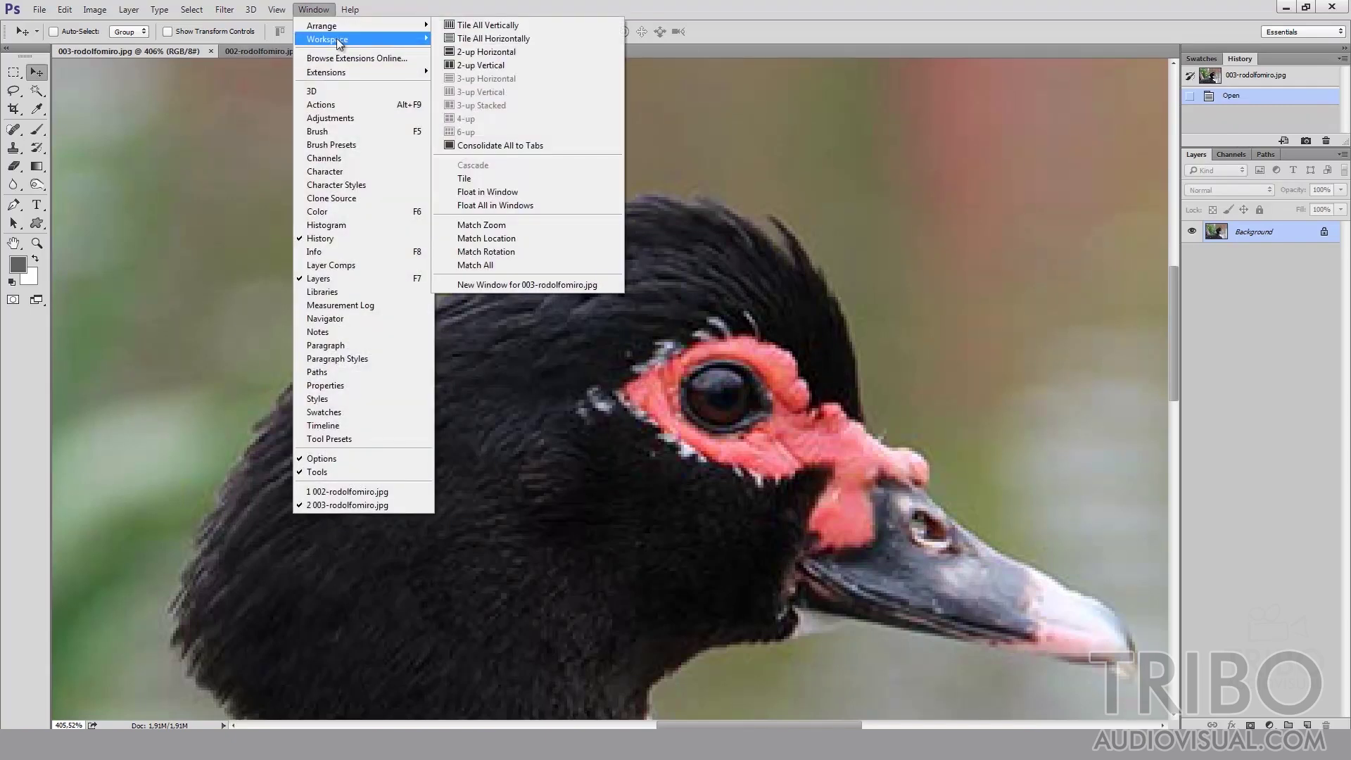
mouse_move(327, 39)
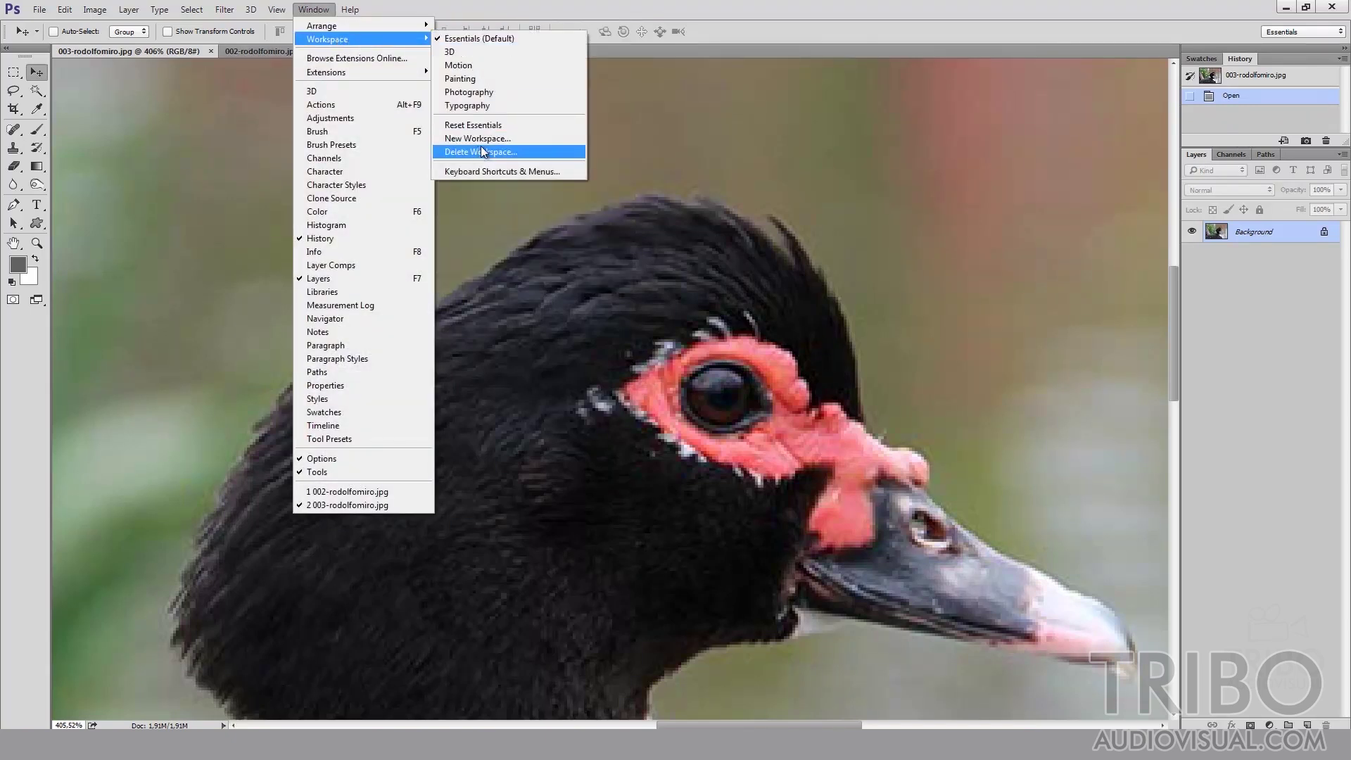
click(488, 138)
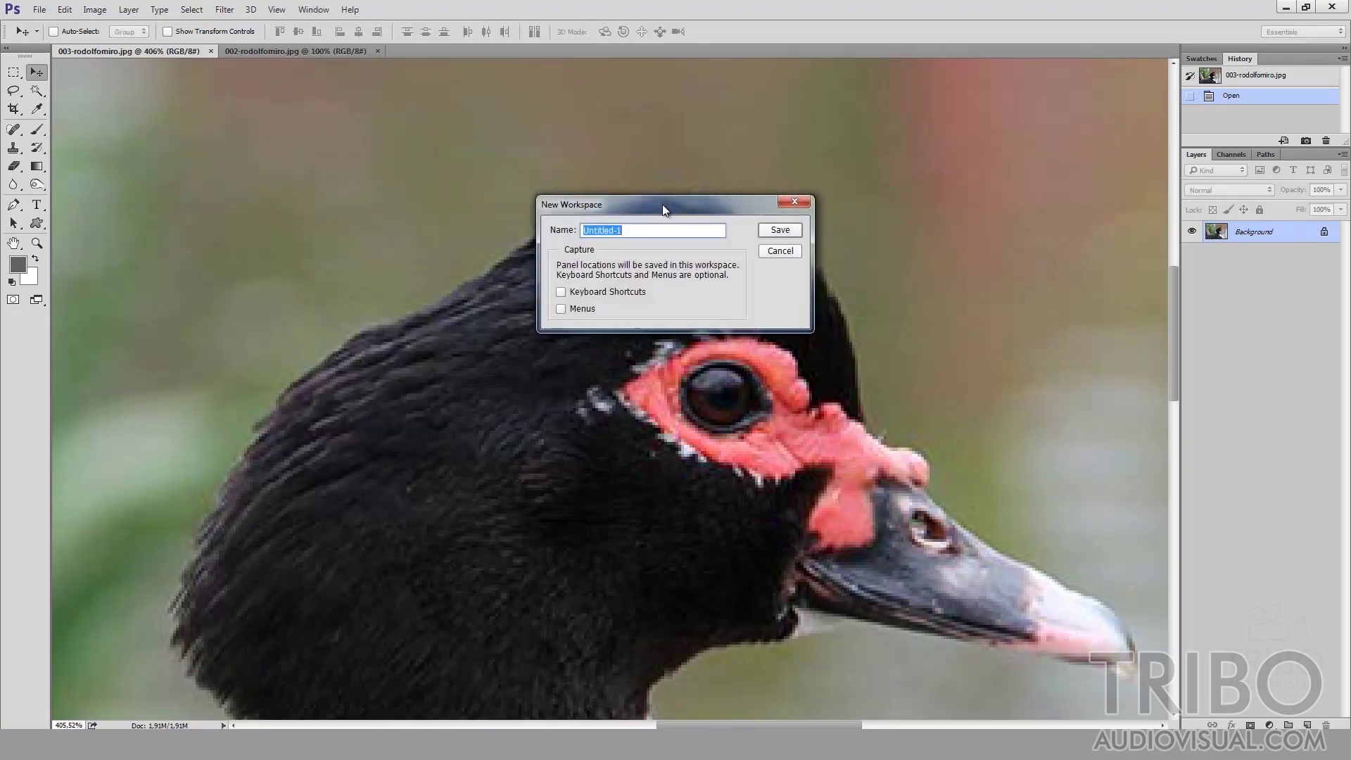
drag(662, 205, 740, 222)
text(rodolfo w1)
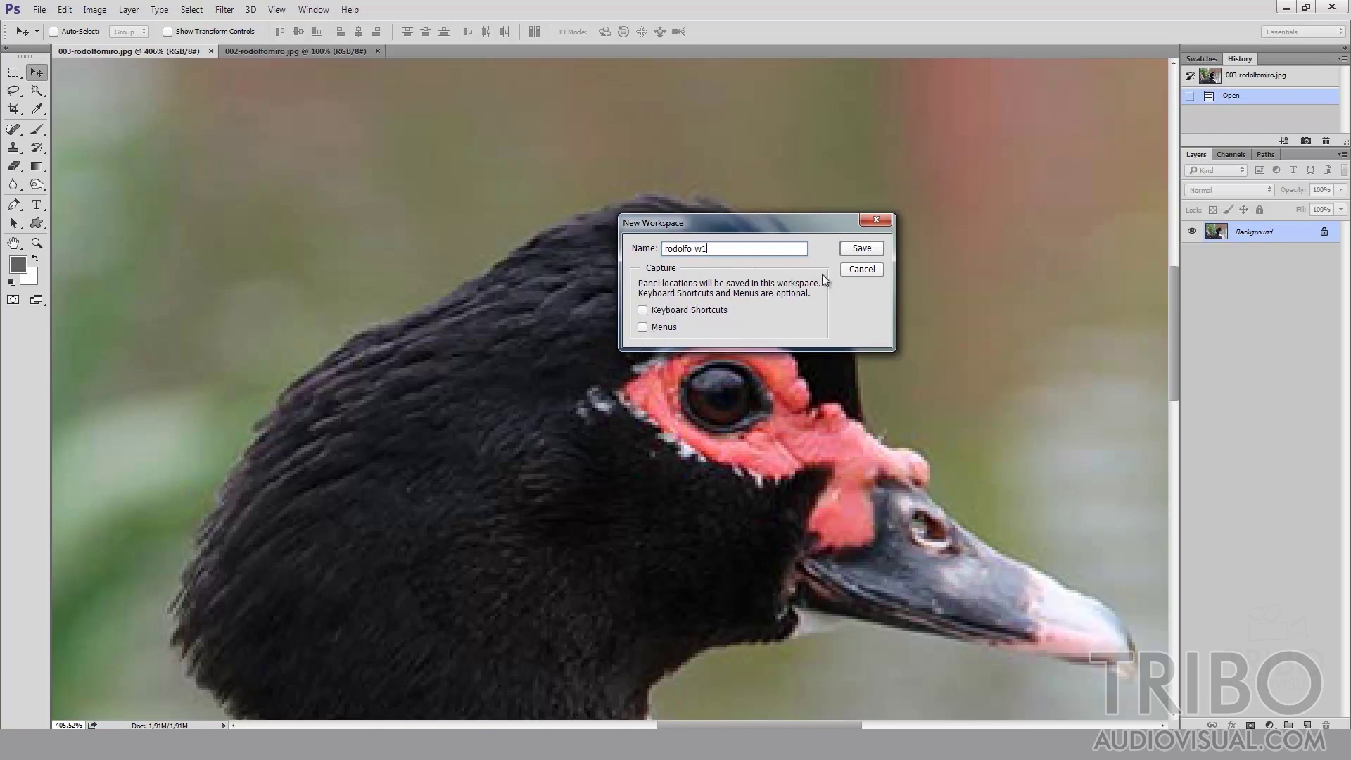
click(859, 250)
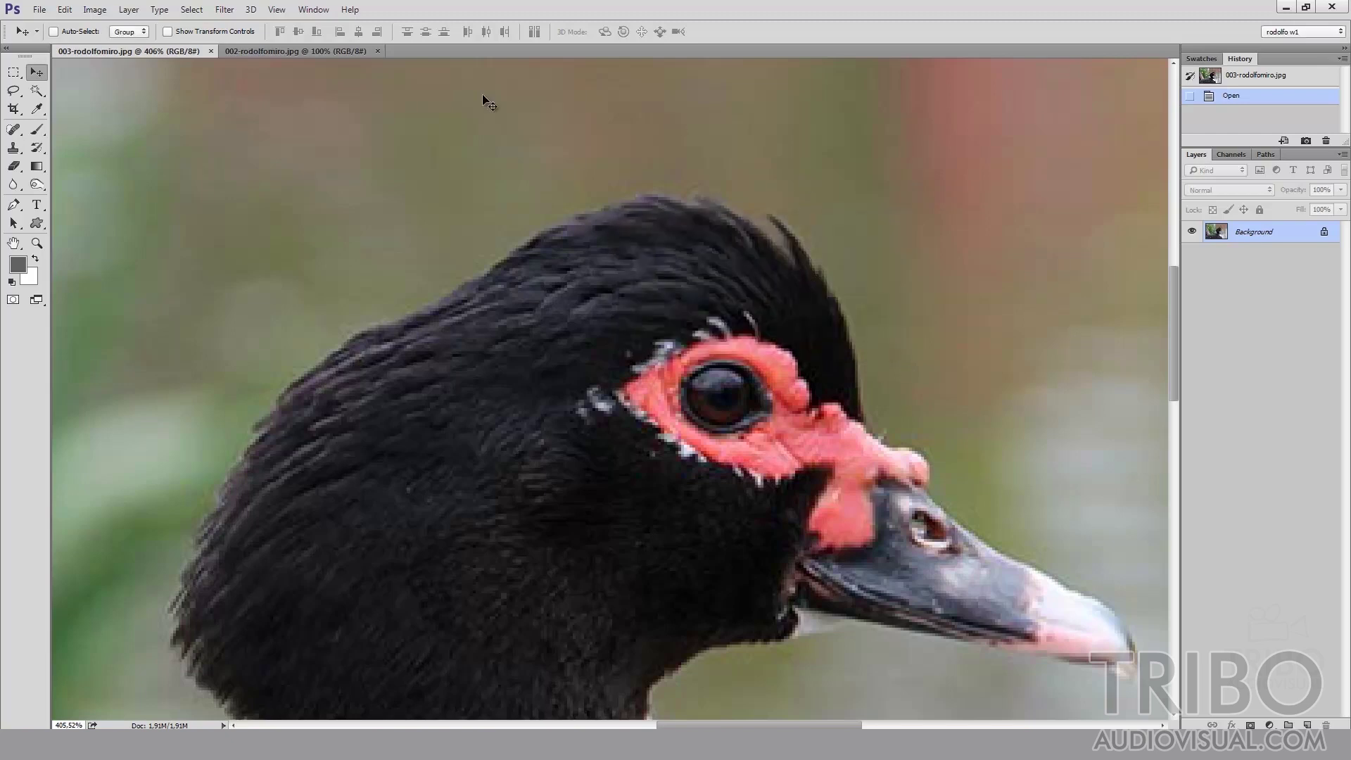
click(313, 9)
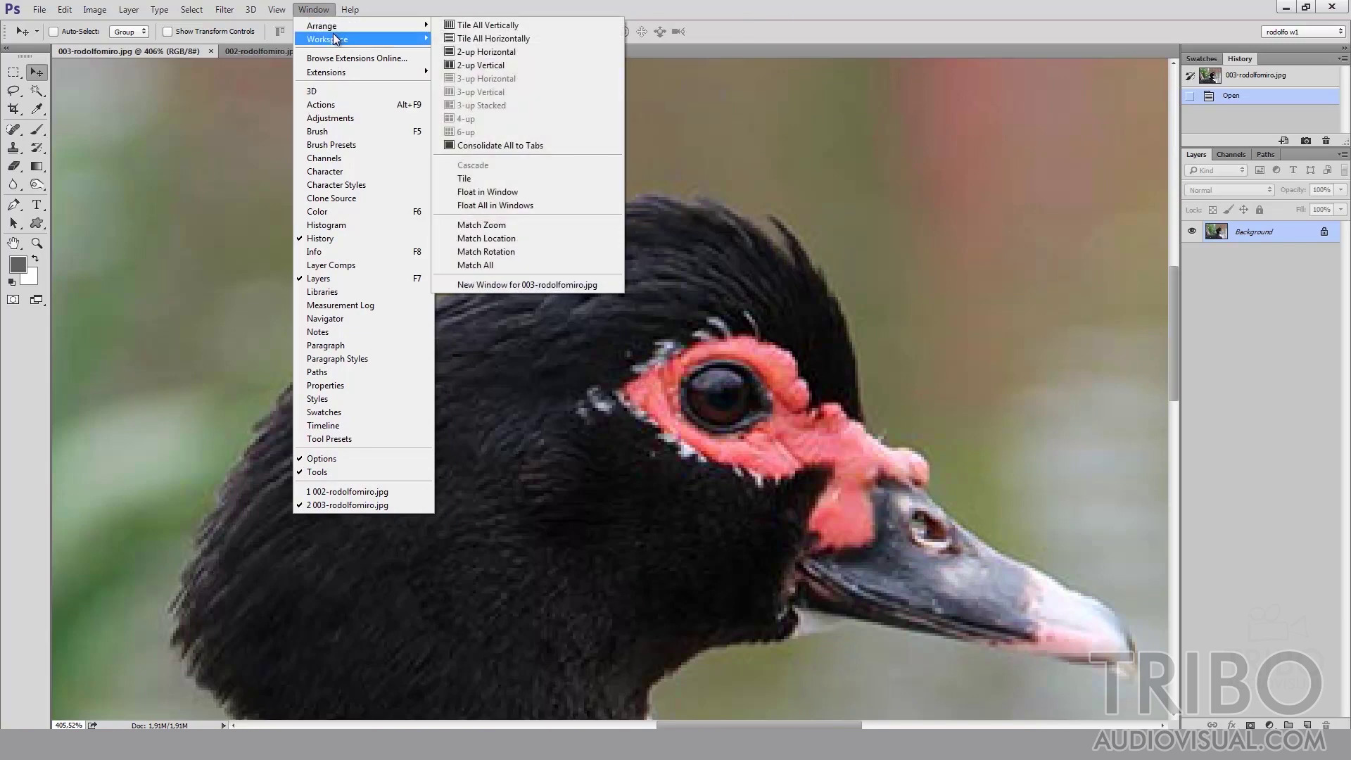
mouse_move(348, 39)
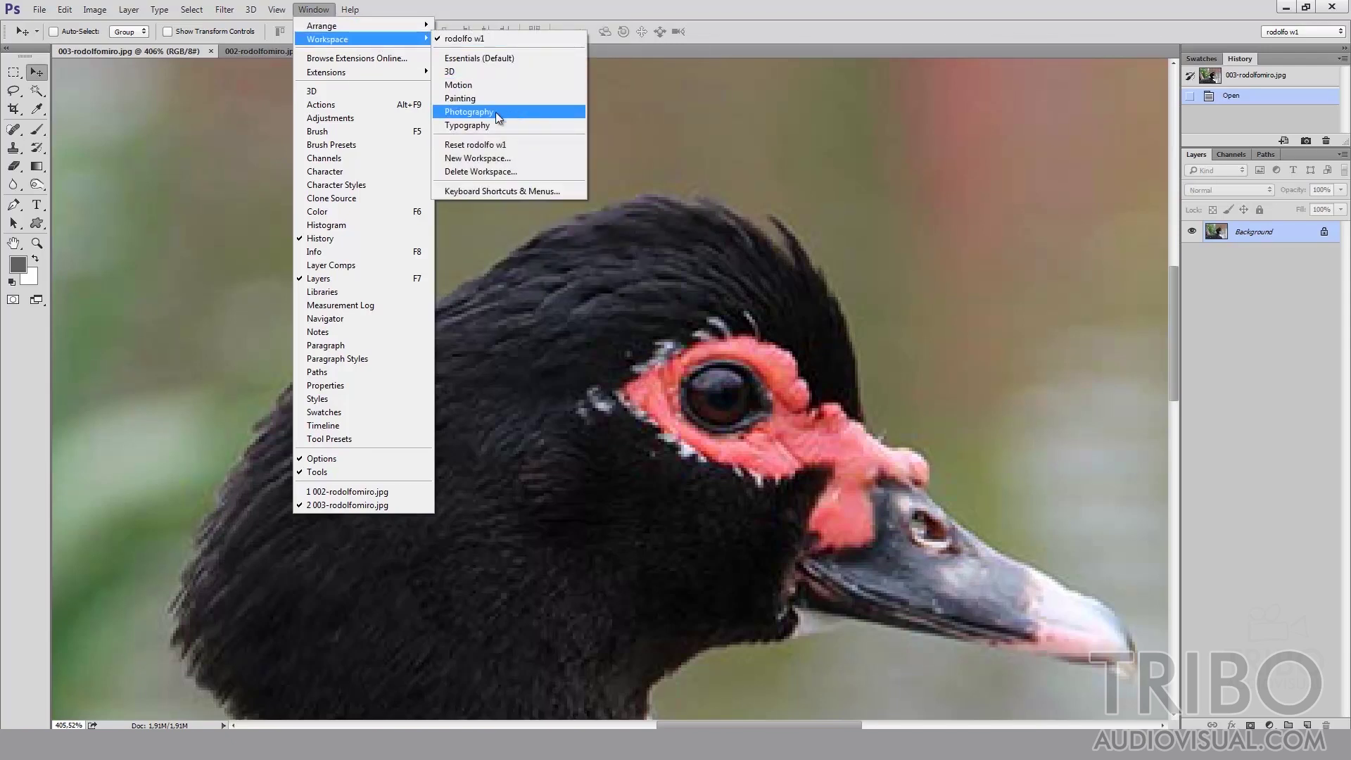
click(484, 126)
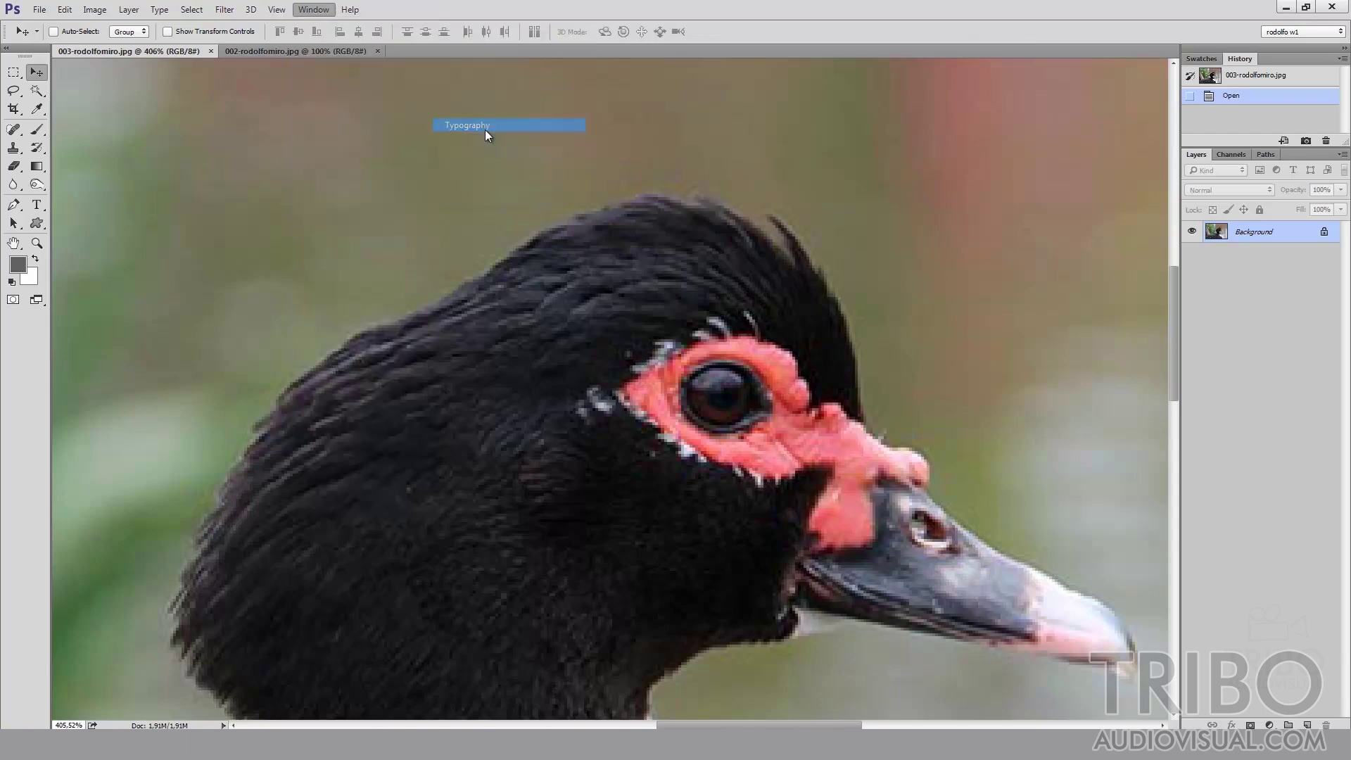
click(314, 10)
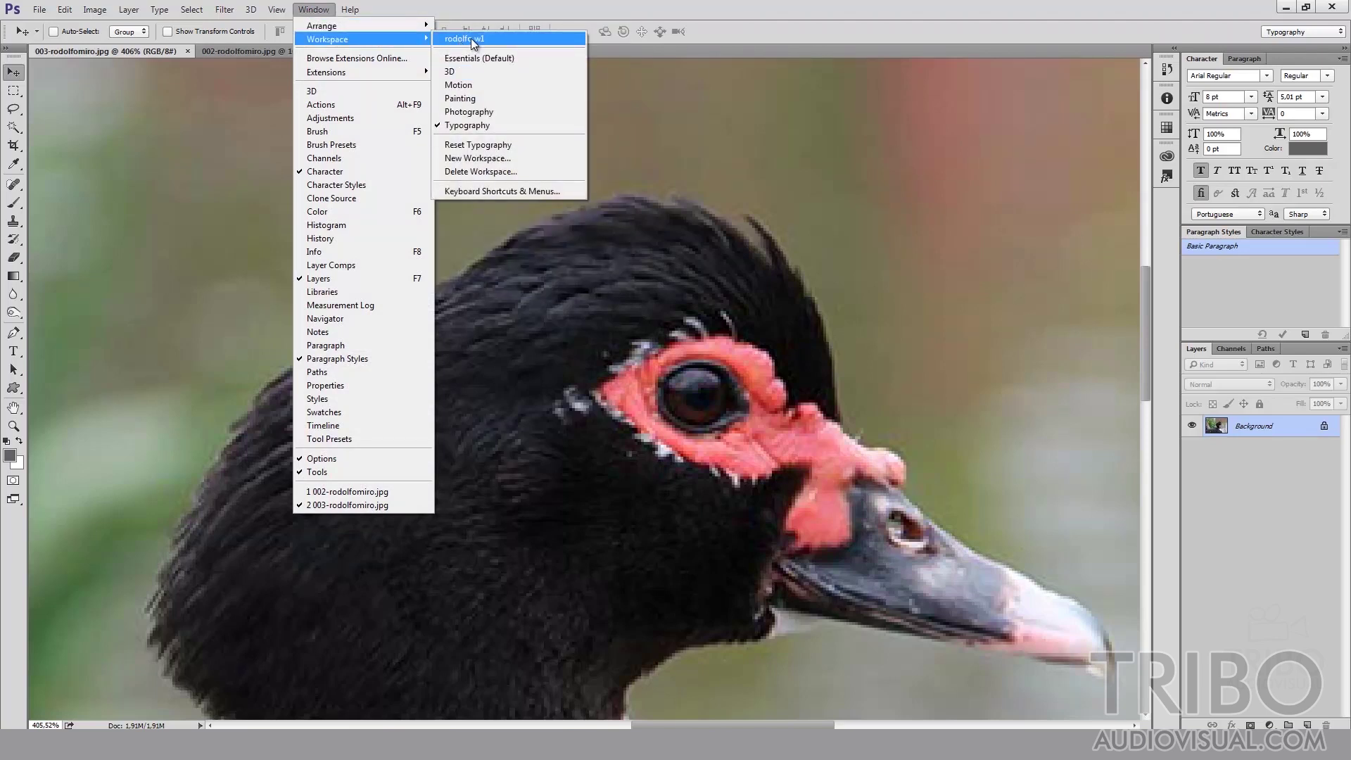
click(471, 38)
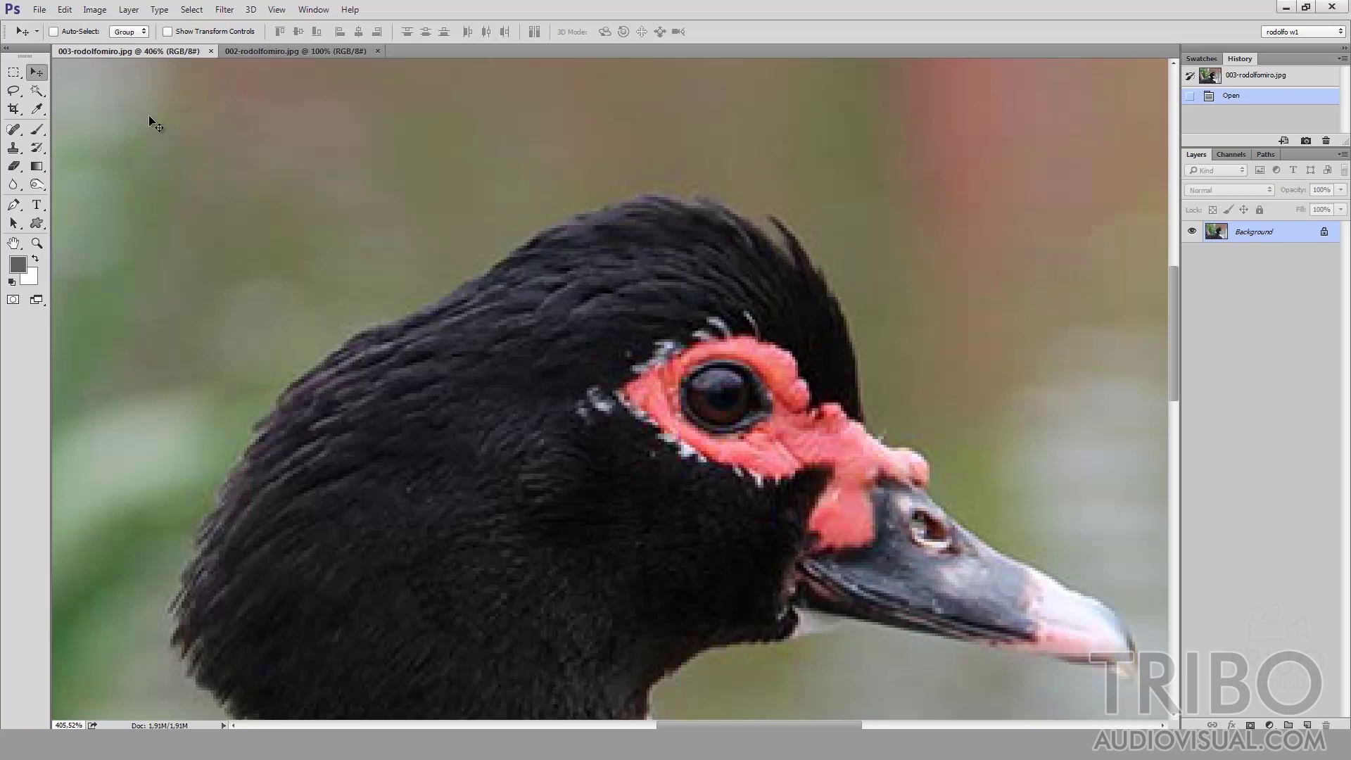
Toggle all panels and the toolbox with Tab, then the side panels with Shift+Tab
key(Tab)
key(Tab)
key(Tab)
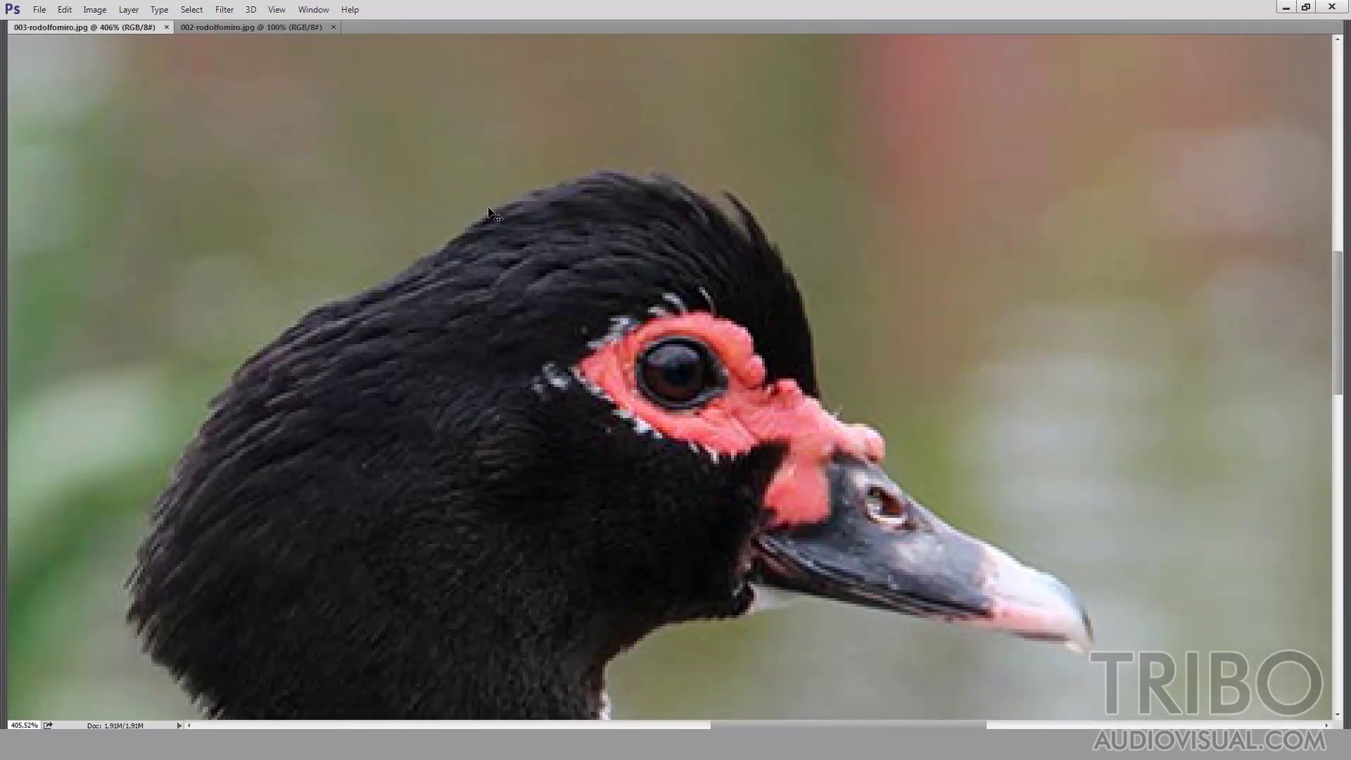
key(Tab)
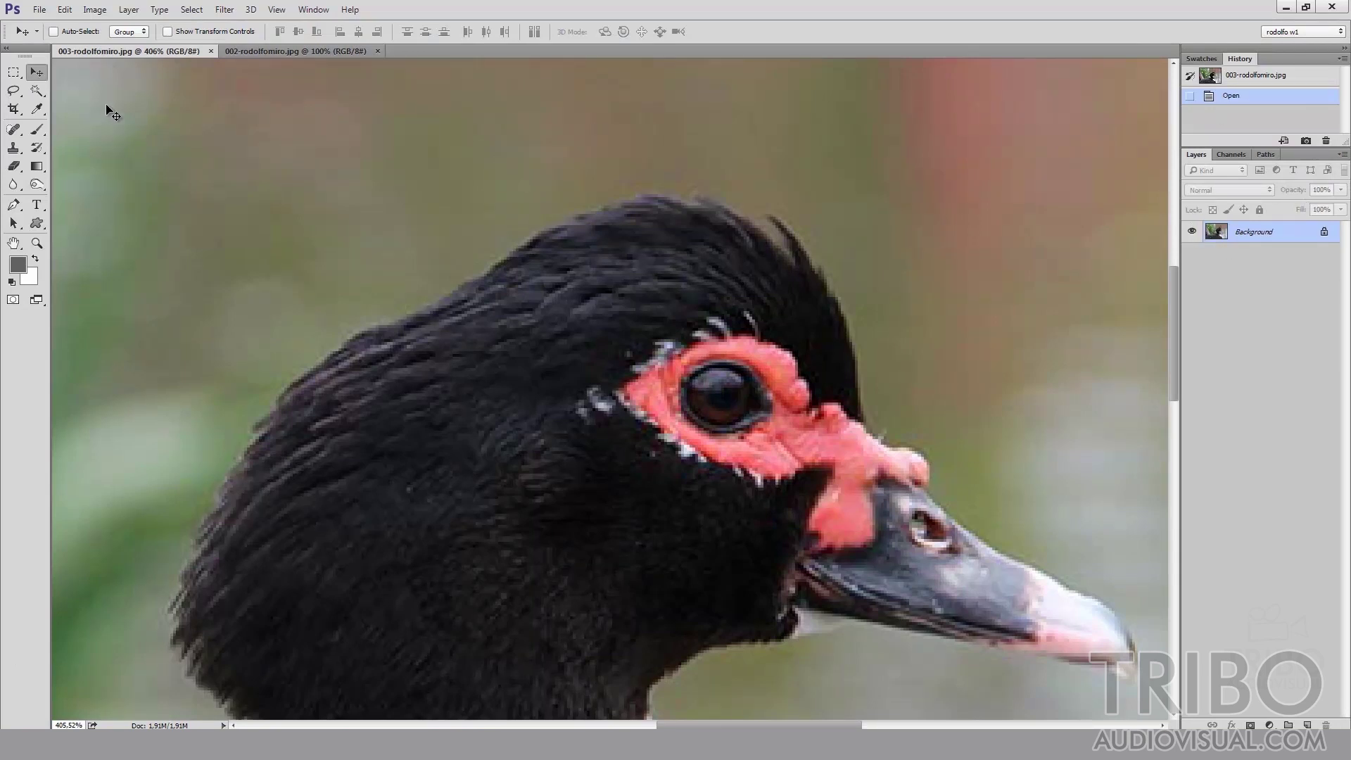
key(shift+Tab)
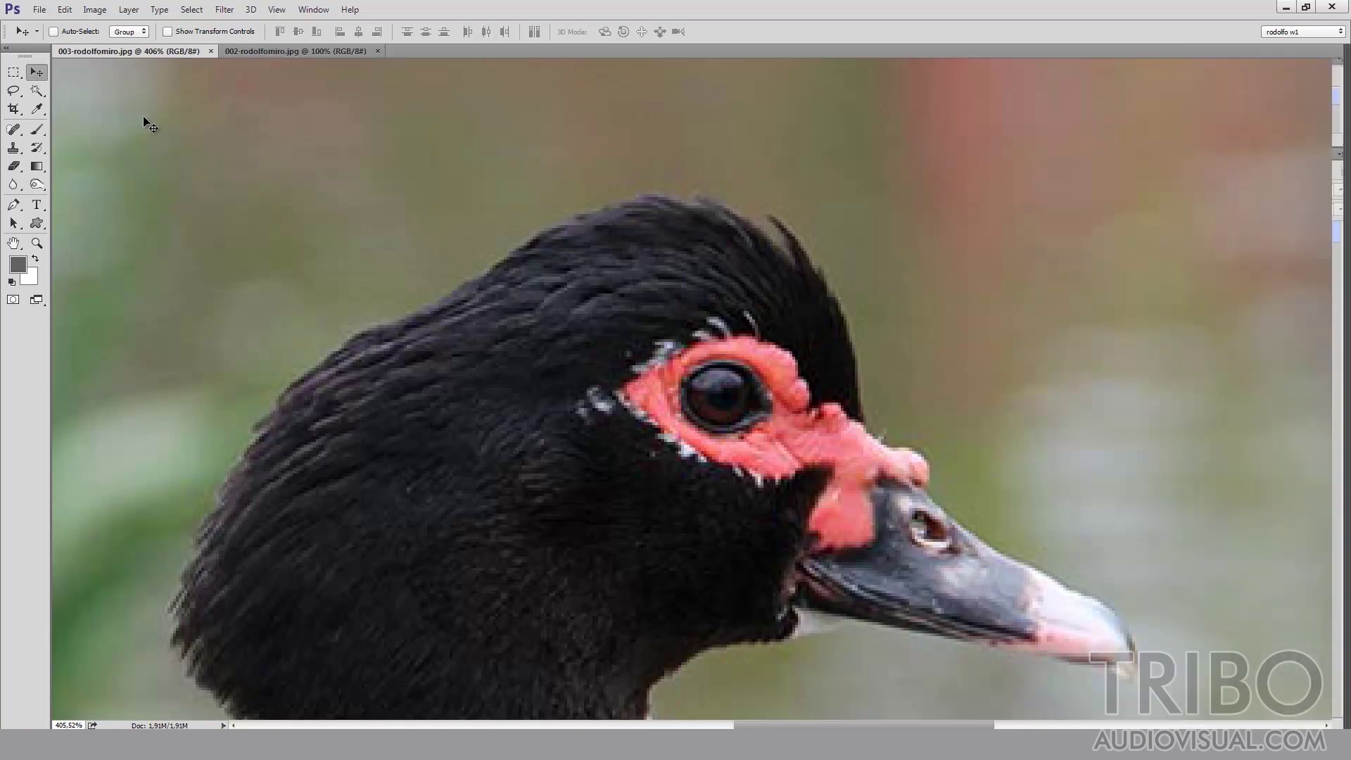
key(shift+Tab)
key(shift+Tab)
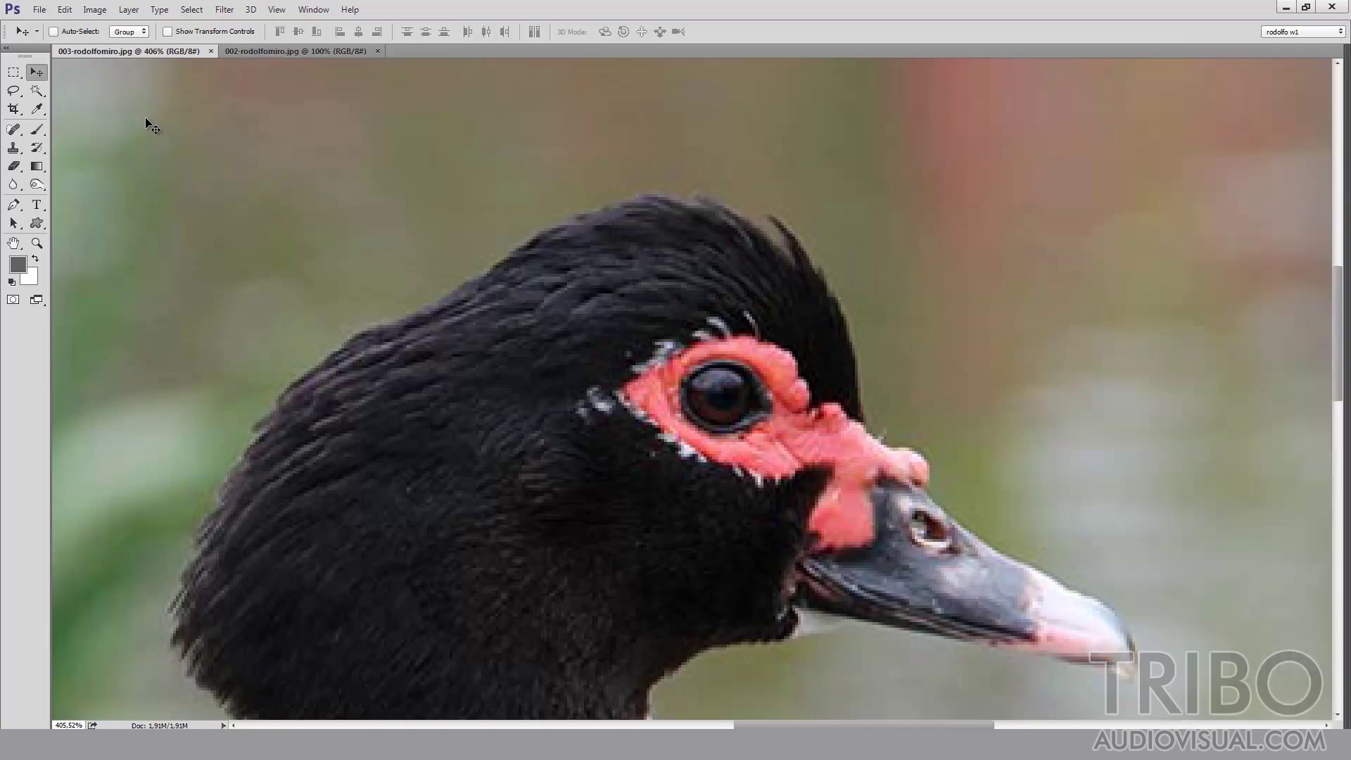
key(shift+Tab)
key(shift+Tab)
key(shift+Tab)
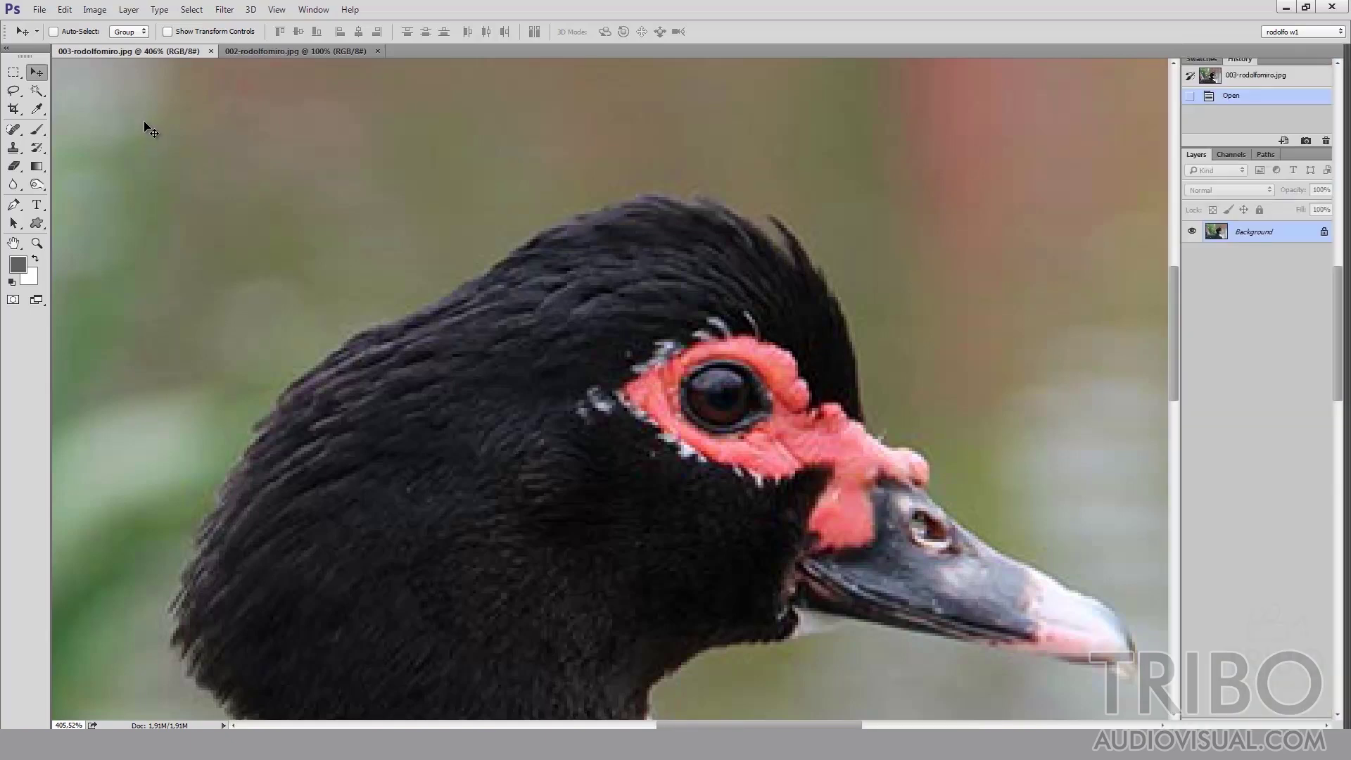